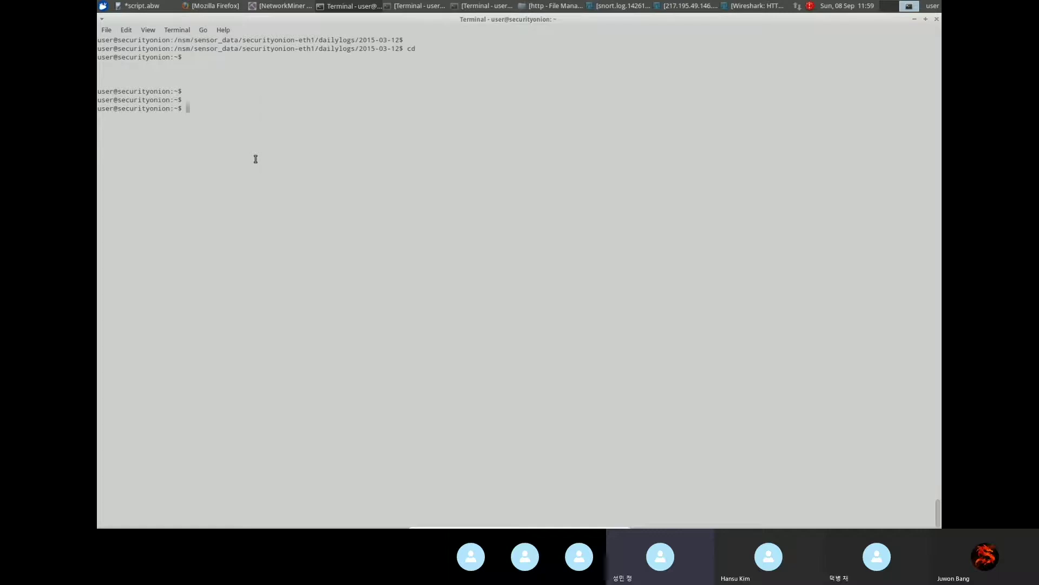
pyautogui.press('Return')
pyautogui.click(914, 20)
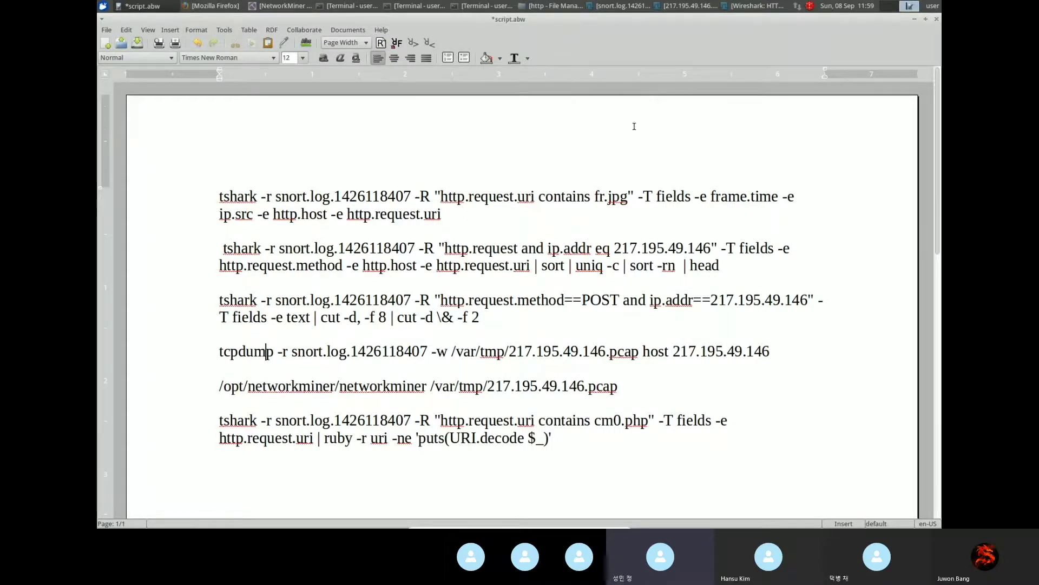
pyautogui.click(914, 20)
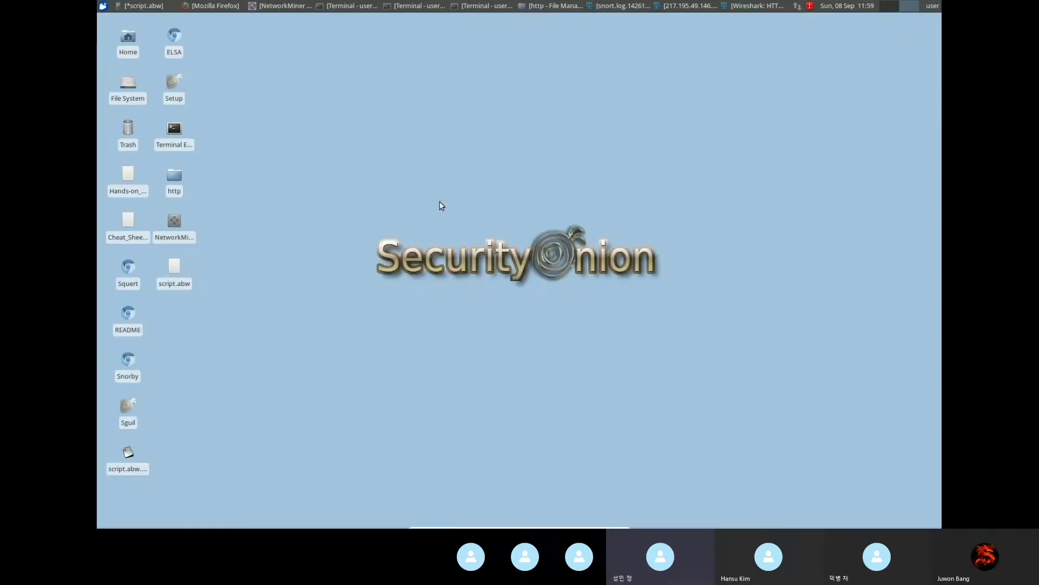
pyautogui.click(350, 12)
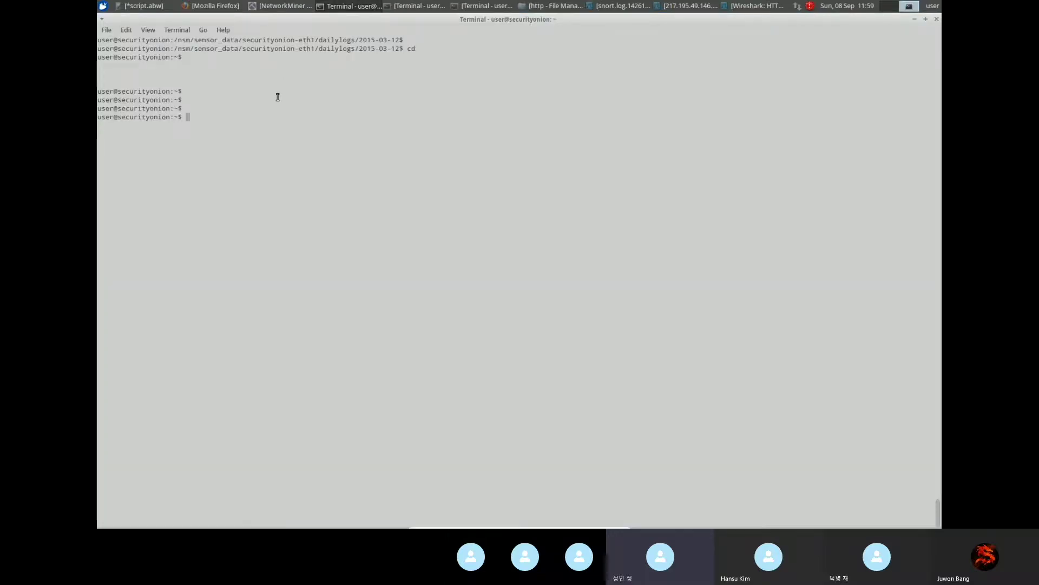
pyautogui.press('Return')
pyautogui.press('BackSpace')
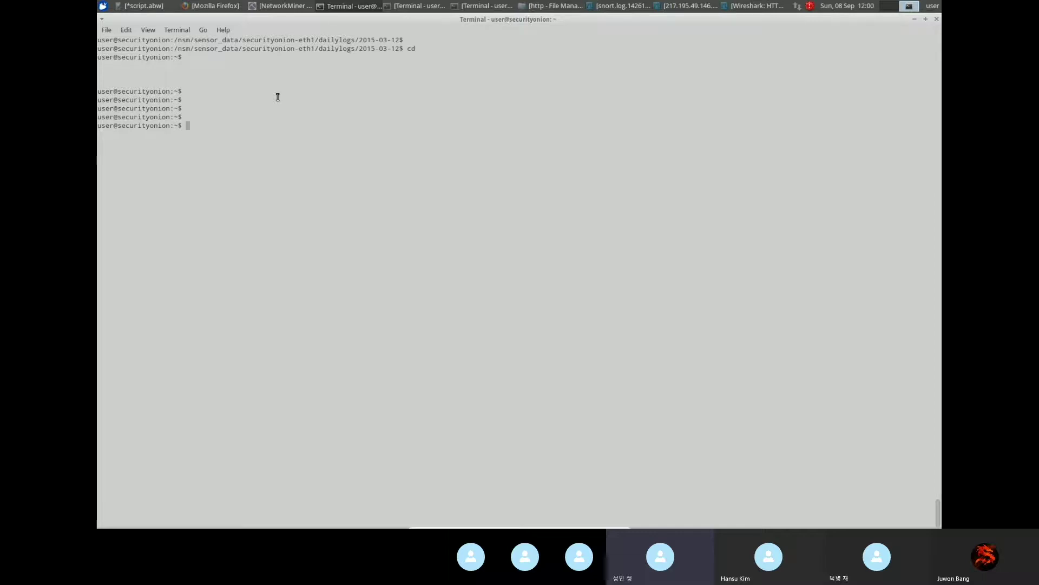
# Step: Change the working directory to /nsm/sensor_data/securityonion-eth1/dailylogs/2015-03-12/
pyautogui.write('cd /hom')
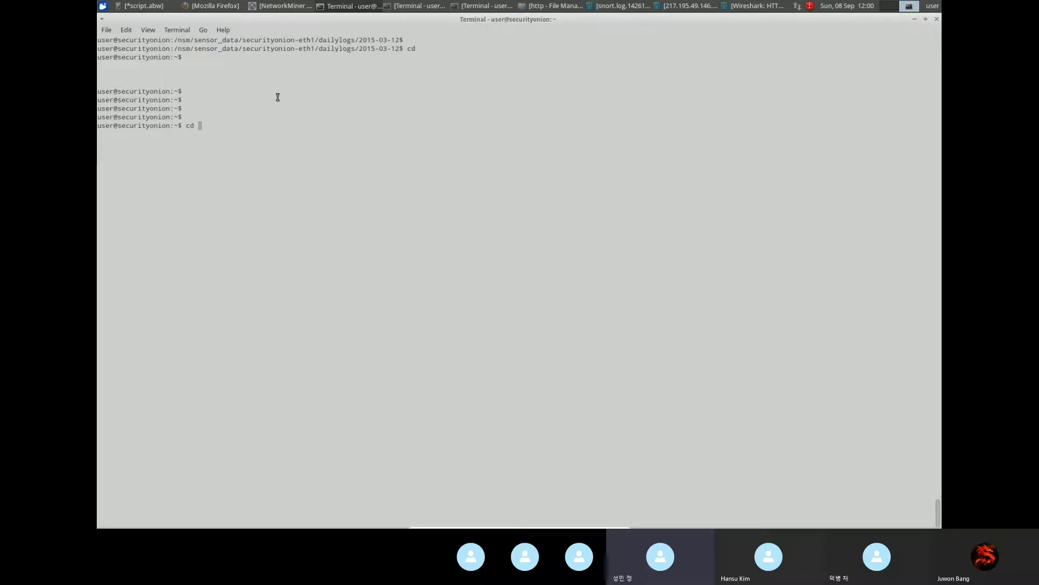
pyautogui.write('e/n')
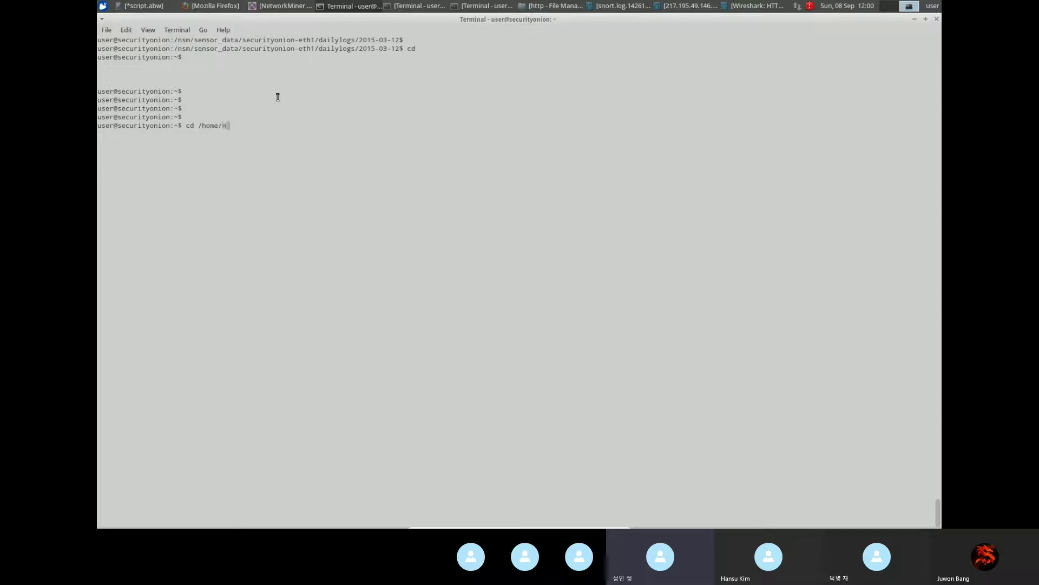
pyautogui.press('BackSpace')
pyautogui.press('BackSpace')
pyautogui.press('BackSpace')
pyautogui.press('BackSpace')
pyautogui.press('BackSpace')
pyautogui.press('BackSpace')
pyautogui.press('BackSpace')
pyautogui.write('nsm/')
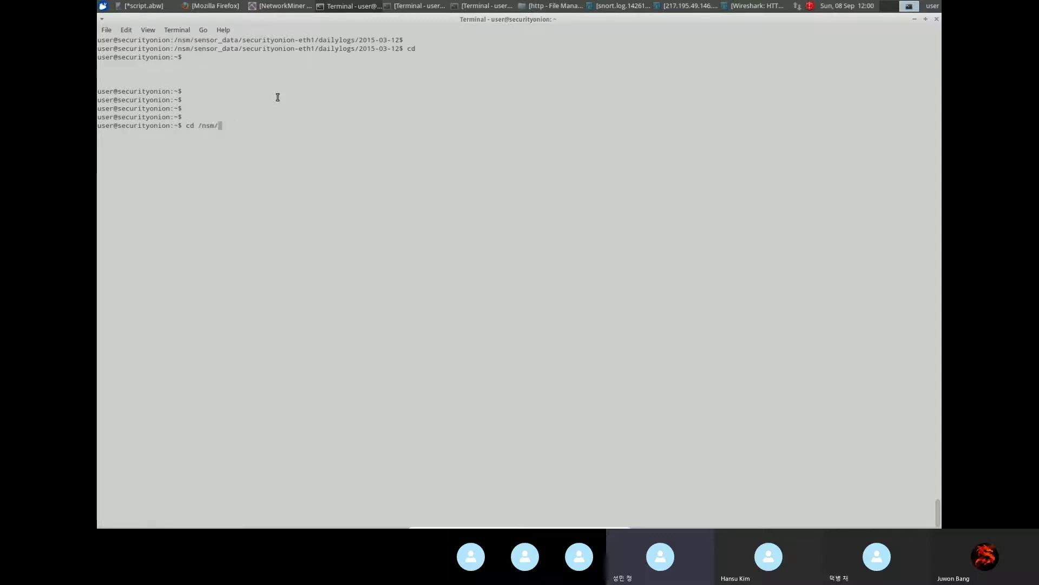
pyautogui.write('sen')
pyautogui.press('Tab')
pyautogui.press('Tab')
pyautogui.write('1/da')
pyautogui.press('Tab')
pyautogui.write('2015-03-12')
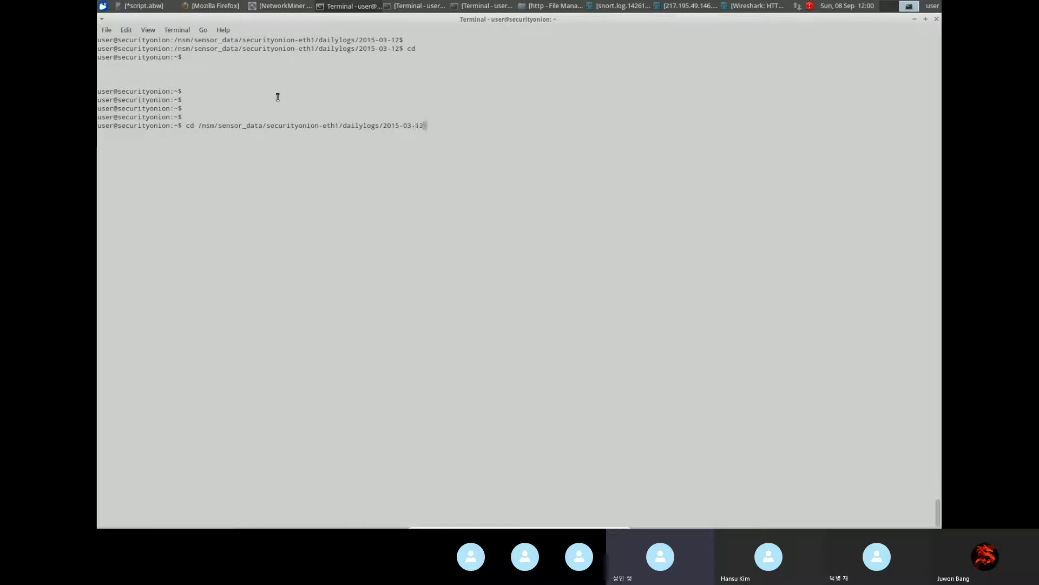
pyautogui.press('Tab')
pyautogui.press('Return')
# Step: List the directory's contents briefly with ls and in full detail with ls -la, checking the snort.log.1426118407 entry
pyautogui.write('ls')
pyautogui.press('Return')
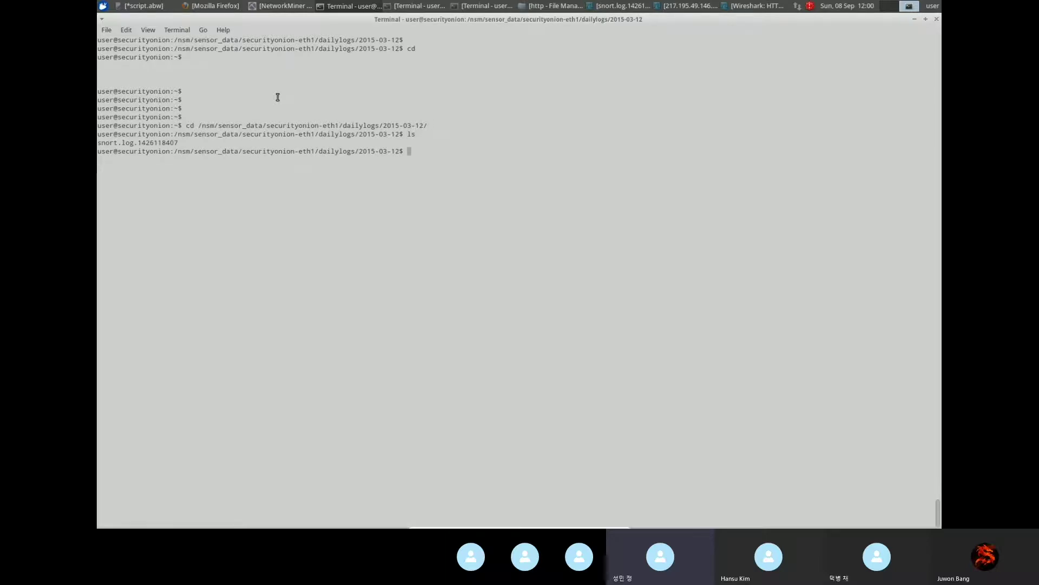
pyautogui.moveTo(181, 143); pyautogui.dragTo(100, 143)
pyautogui.click(167, 144)
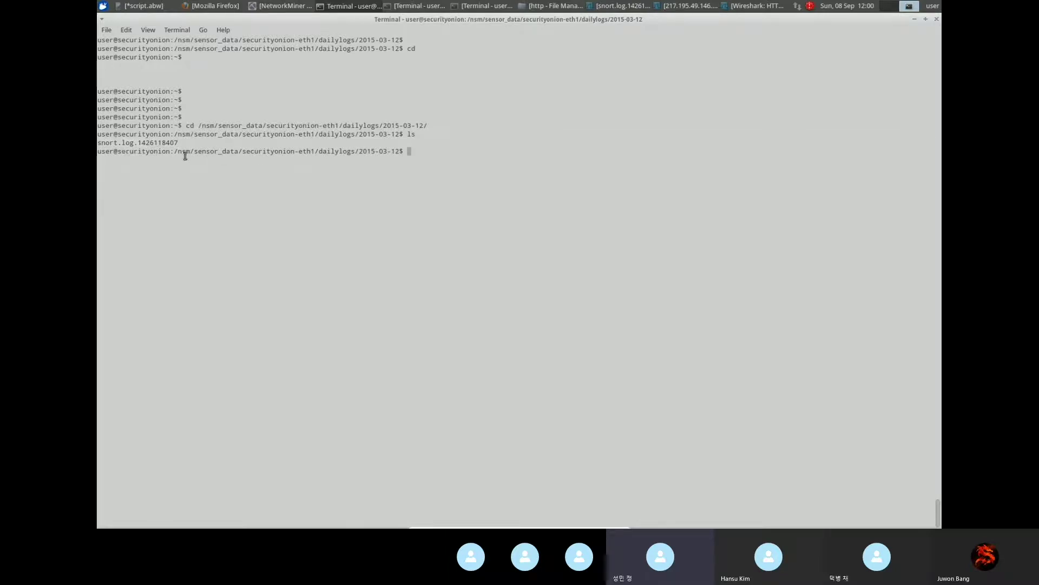
pyautogui.write('ls -la')
pyautogui.press('Return')
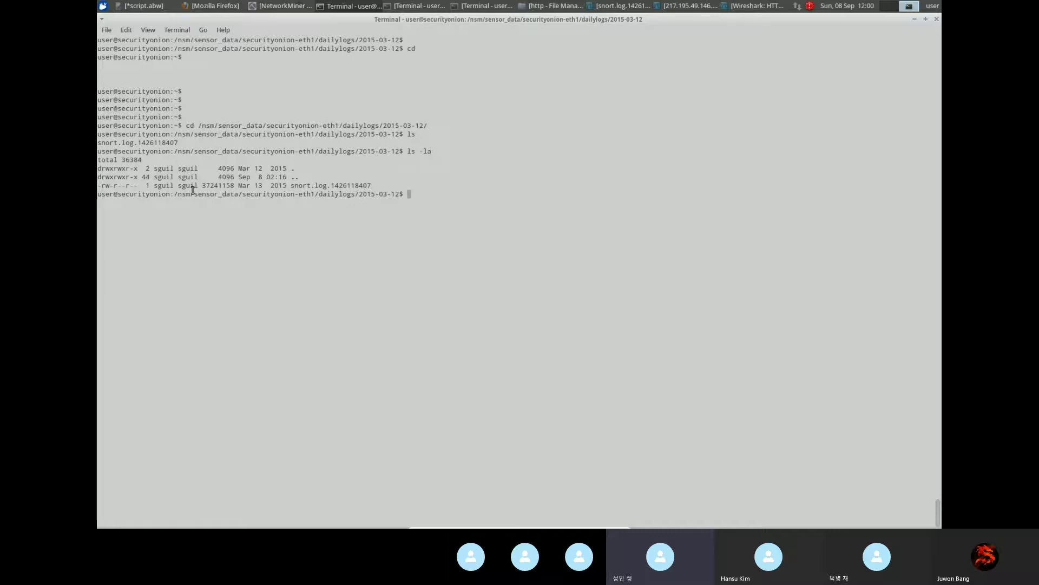
pyautogui.moveTo(292, 186); pyautogui.dragTo(370, 185)
pyautogui.click(370, 185)
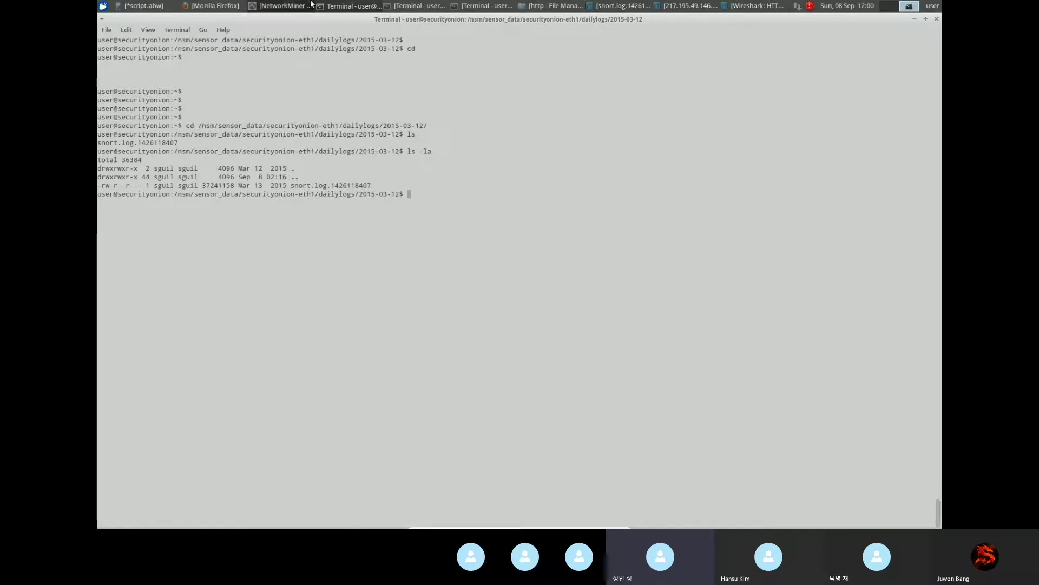
# Step: Switch to Wireshark, close the HTTP object list and bring up the snort.log.1426118407 capture
pyautogui.click(744, 10)
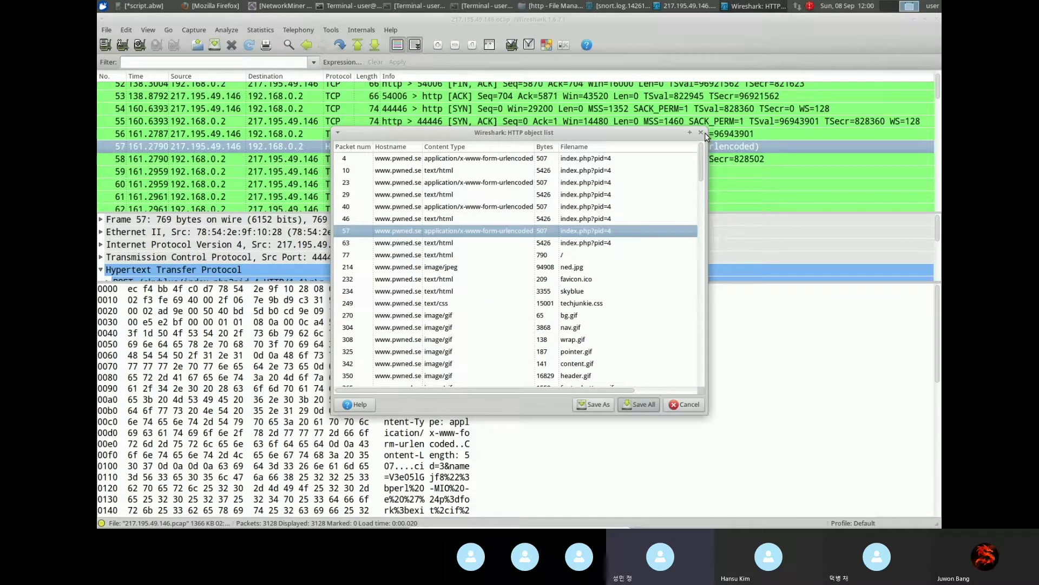
pyautogui.click(701, 133)
pyautogui.click(666, 6)
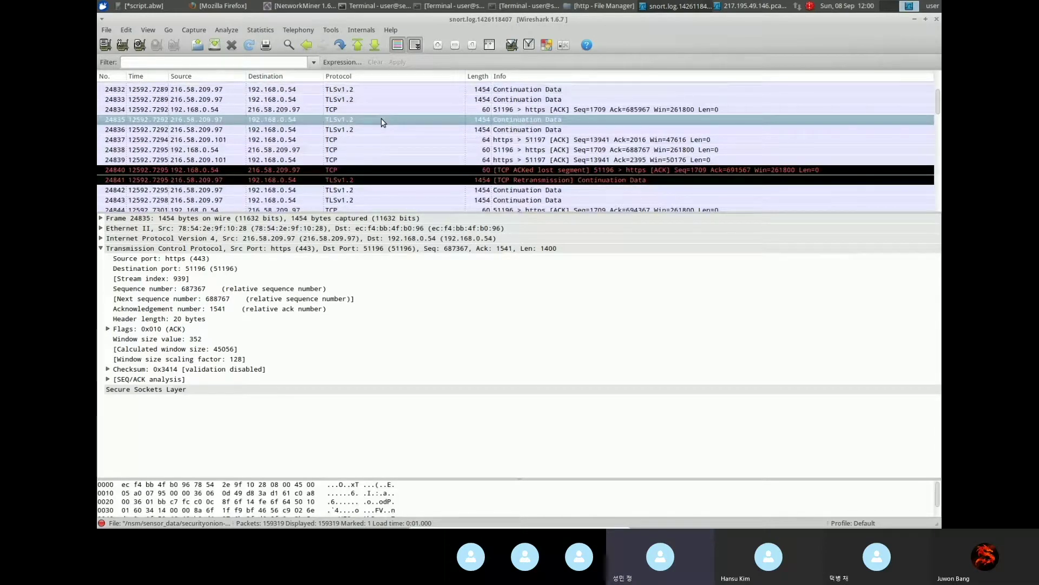
# Step: Browse the capture's packets from the beginning, inspecting the details of individual ARP, TCP and DNS packets
pyautogui.hotkey('ctrl', 'Home')
pyautogui.click(381, 118)
pyautogui.scroll(-4, 500, 133)
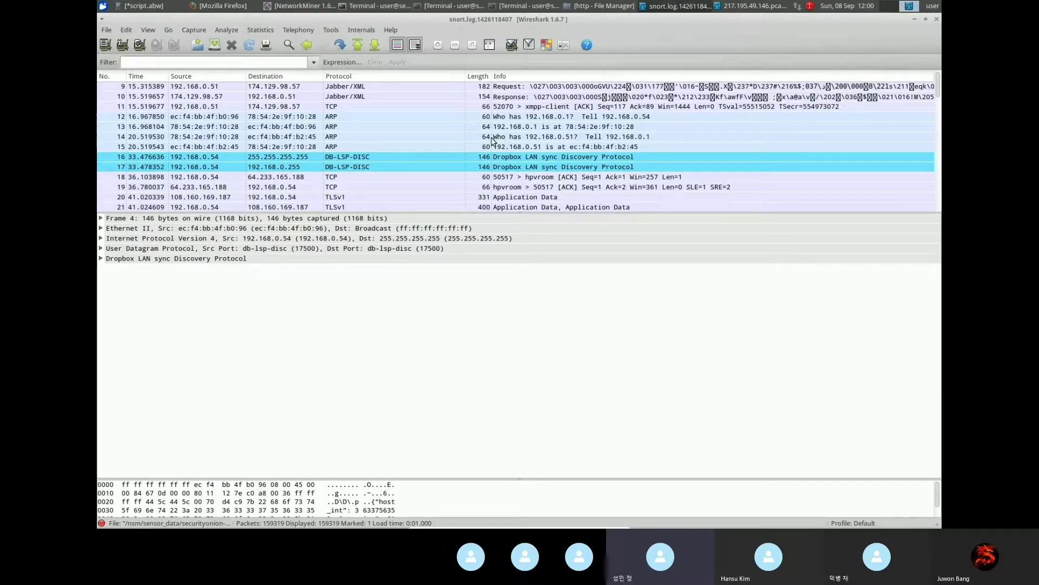
pyautogui.click(492, 137)
pyautogui.scroll(-2, 471, 142)
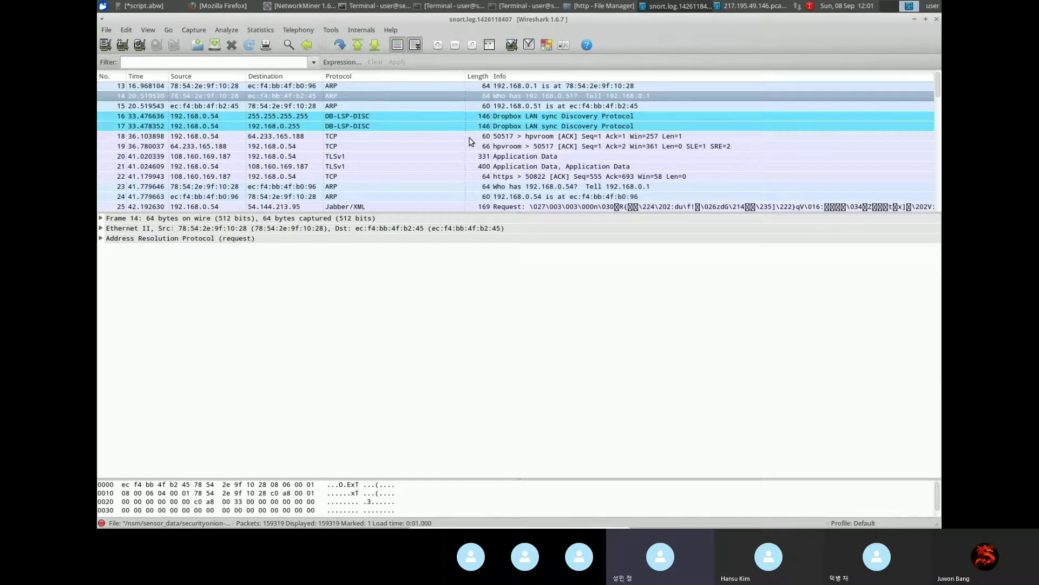
pyautogui.scroll(-2, 471, 142)
pyautogui.click(470, 145)
pyautogui.scroll(-4, 470, 146)
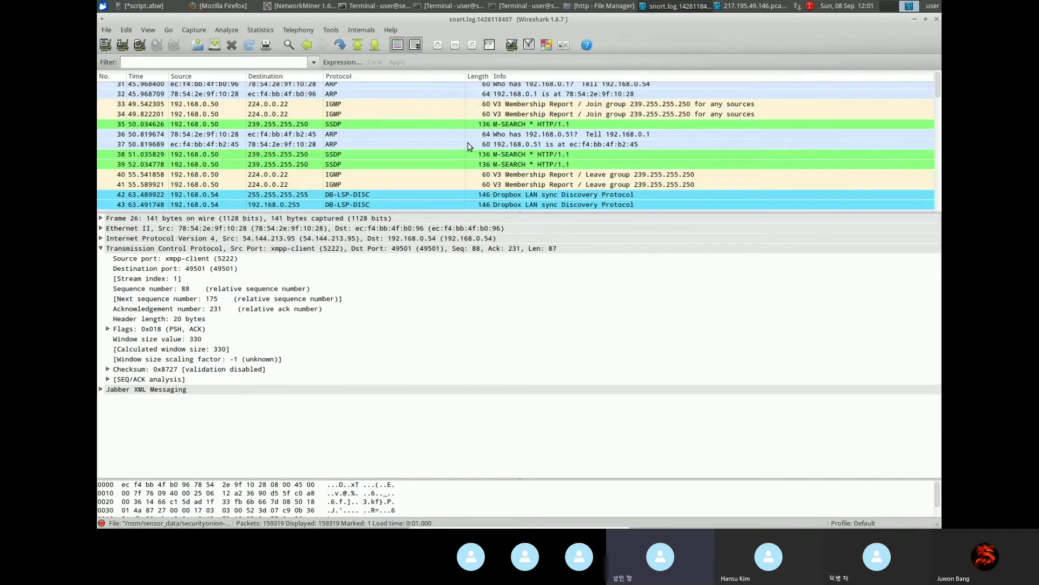
pyautogui.scroll(-2, 469, 146)
pyautogui.click(469, 145)
pyautogui.scroll(-3, 470, 149)
pyautogui.click(471, 153)
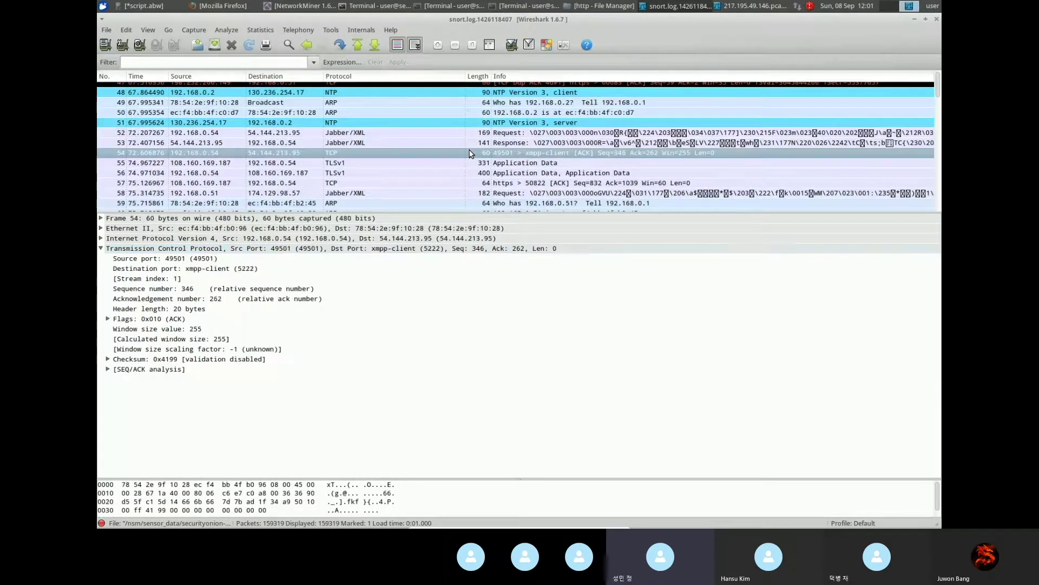
pyautogui.scroll(-14, 469, 154)
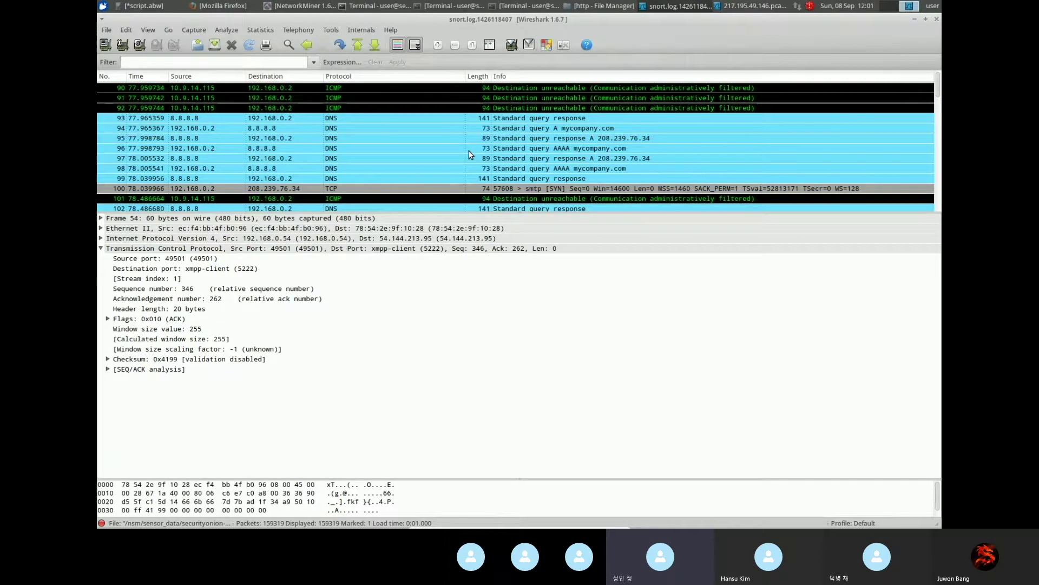
pyautogui.click(524, 158)
pyautogui.scroll(-5, 587, 133)
pyautogui.scroll(-1, 588, 132)
# Step: Return towards the capture's first packets, jump far ahead in the list and inspect packet 18498
pyautogui.scroll(13, 303, 139)
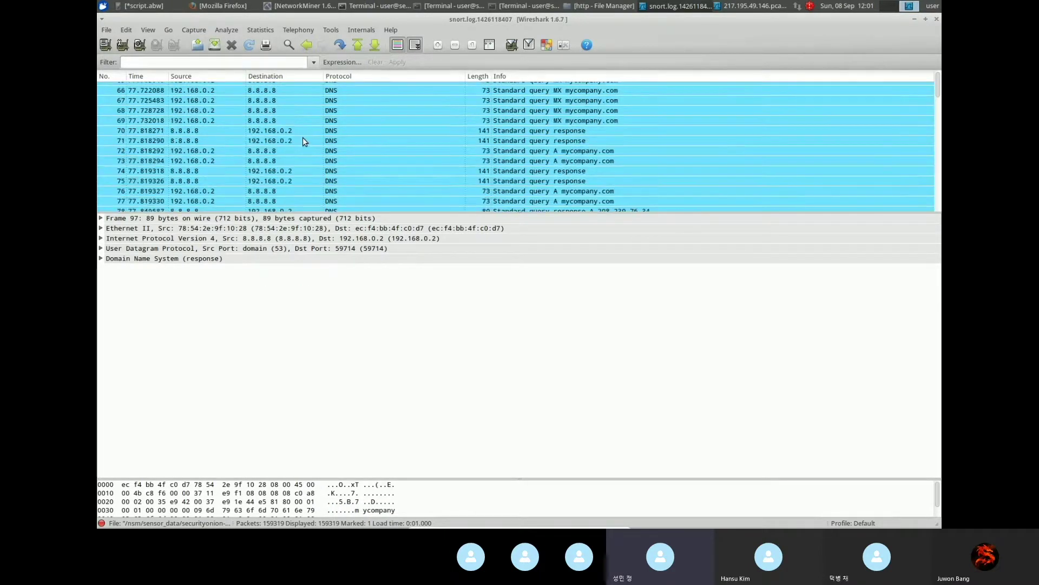
pyautogui.scroll(18, 304, 141)
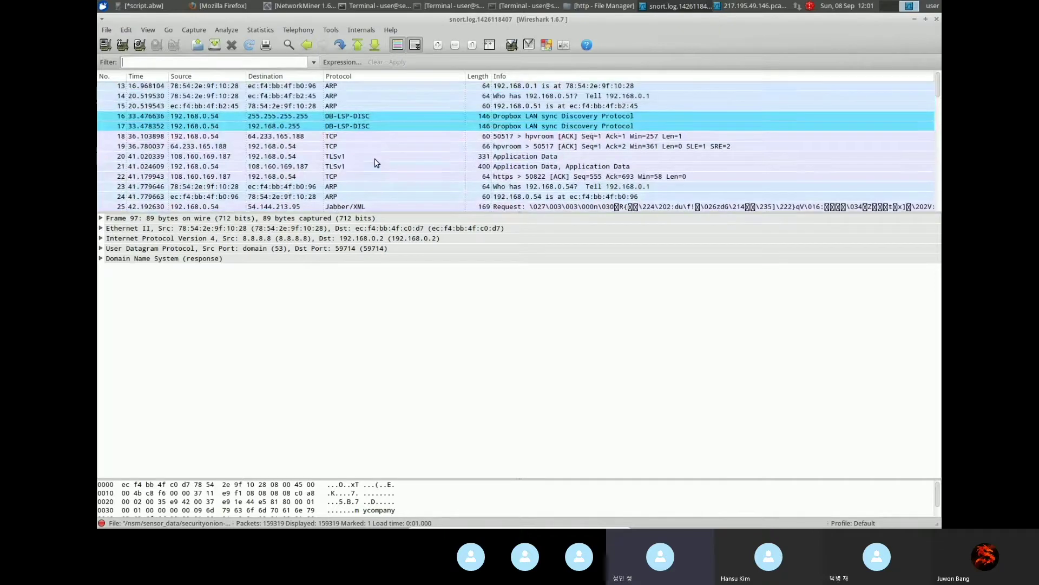
pyautogui.scroll(4, 377, 163)
pyautogui.click(422, 107)
pyautogui.moveTo(939, 90)
pyautogui.mouseDown()
pyautogui.moveTo(935, 193)
pyautogui.moveTo(923, 84)
pyautogui.moveTo(938, 100)
pyautogui.mouseUp()
pyautogui.click(698, 152)
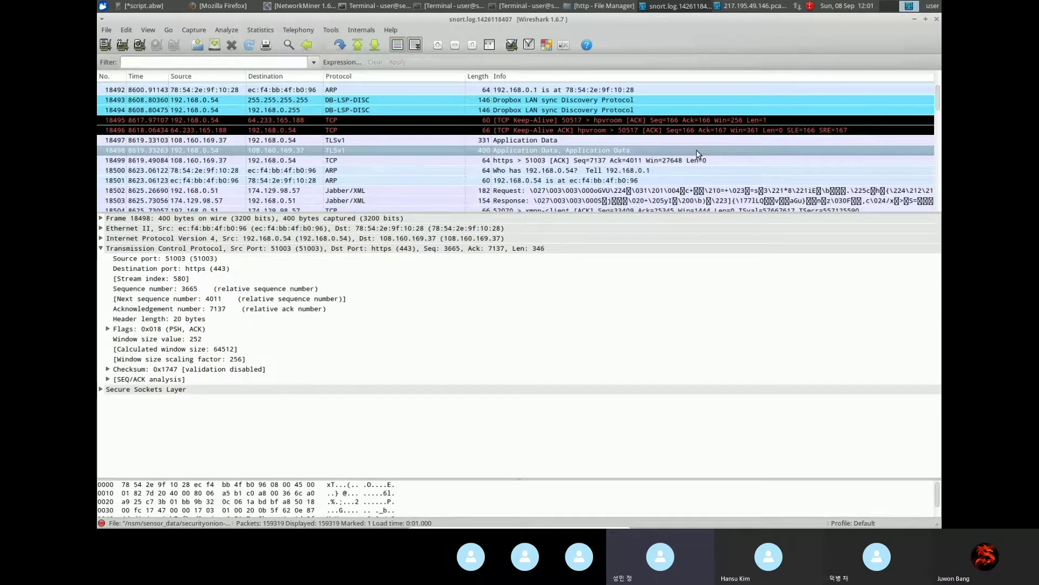
pyautogui.scroll(-1, 699, 154)
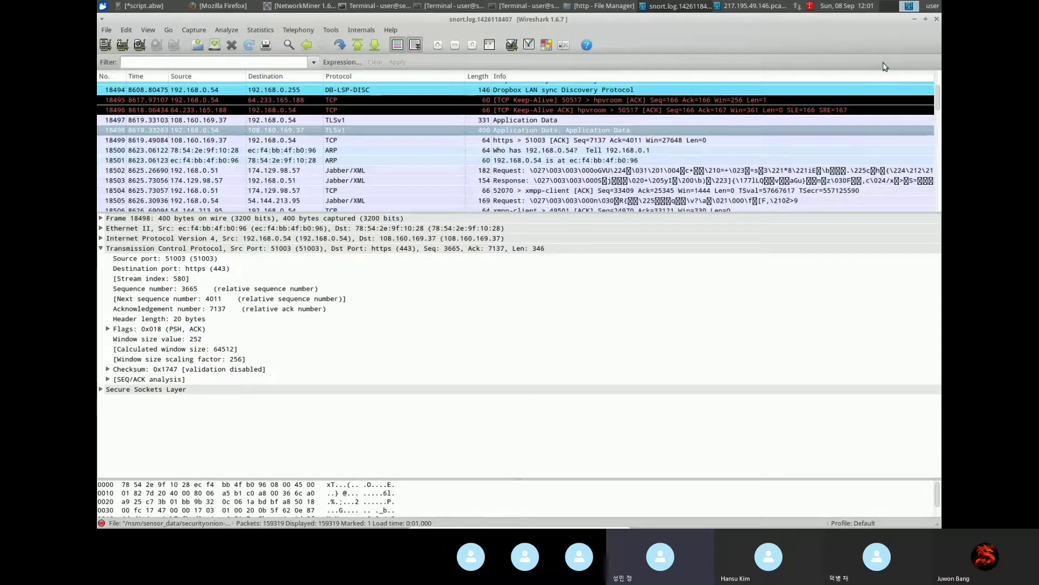
# Step: Leave both Wireshark captures and copy the first tshark command, the one matching fr.jpg, from script.abw
pyautogui.click(916, 21)
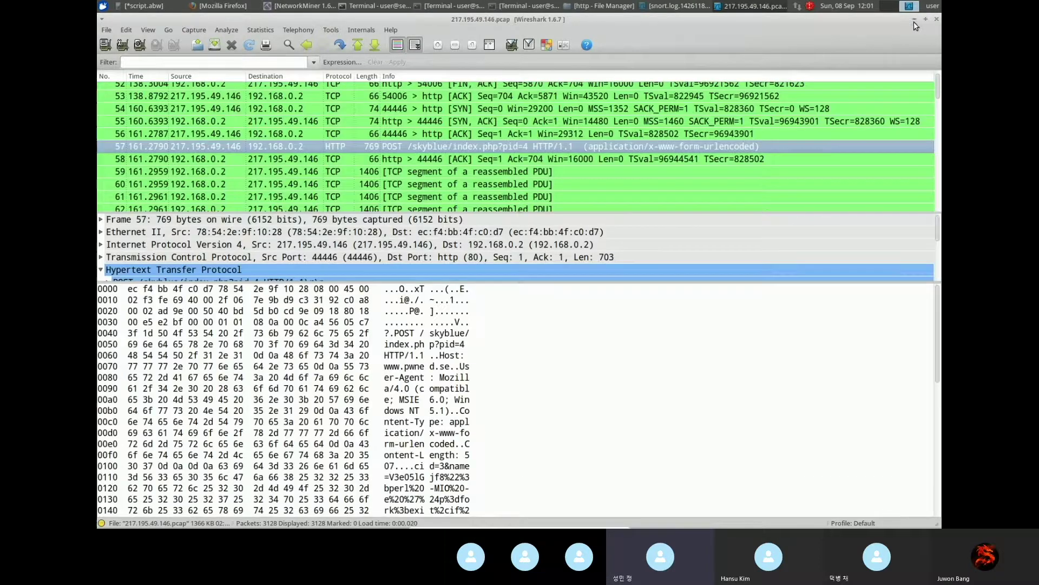
pyautogui.click(915, 21)
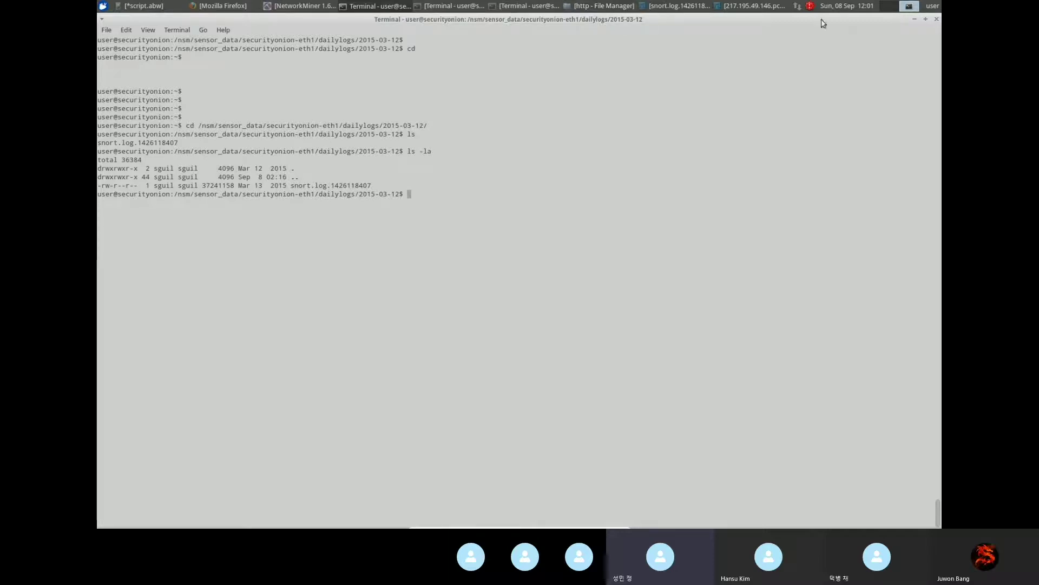
pyautogui.click(159, 9)
pyautogui.moveTo(394, 220); pyautogui.dragTo(223, 196)
pyautogui.hotkey('ctrl', 'c')
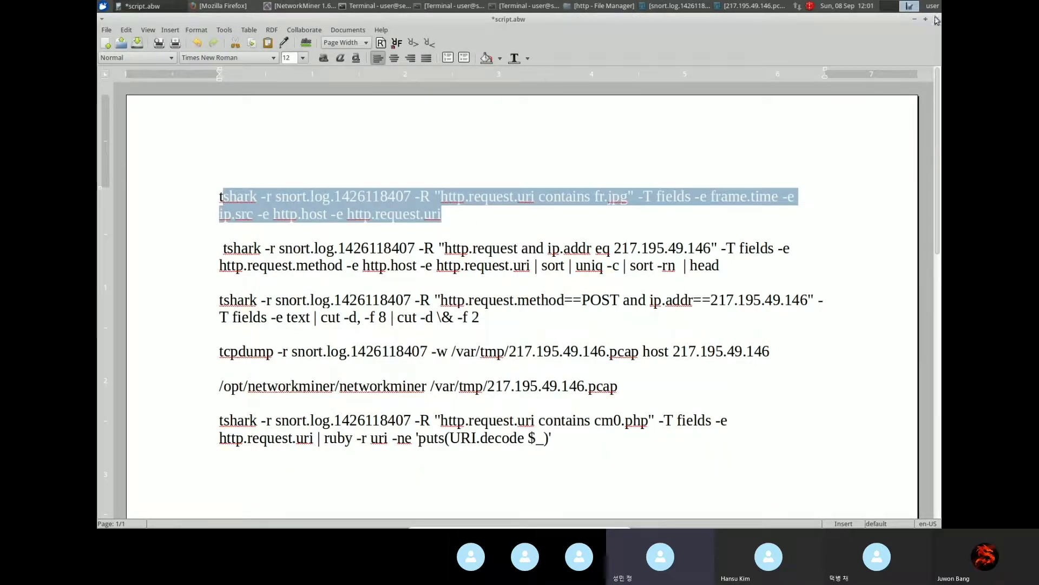
# Step: Paste the fr.jpg tshark command at the terminal prompt and add the missing initial t
pyautogui.click(915, 19)
pyautogui.rightClick(409, 197)
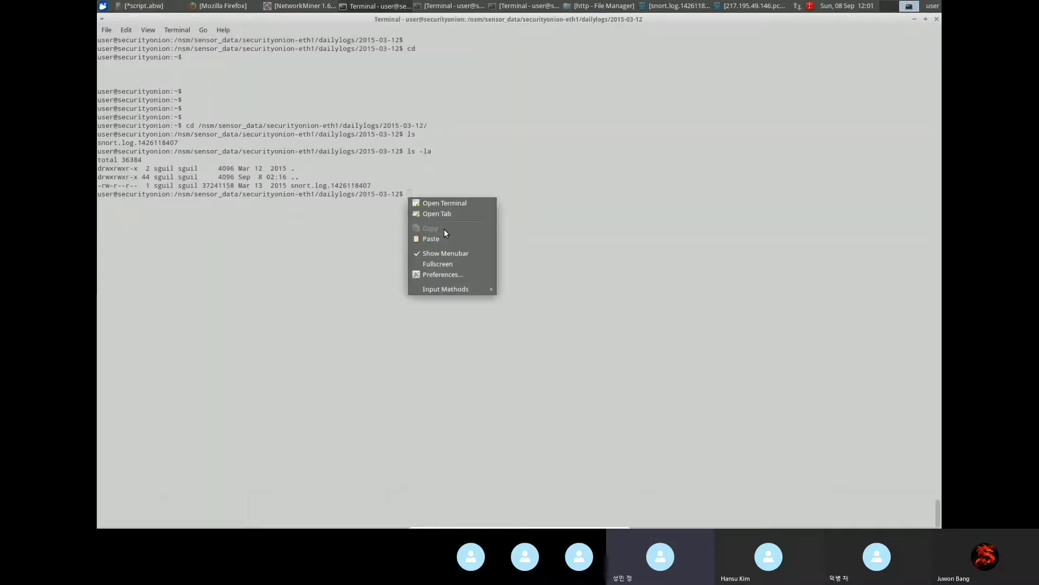
pyautogui.click(444, 235)
pyautogui.press('Home')
pyautogui.write('t')
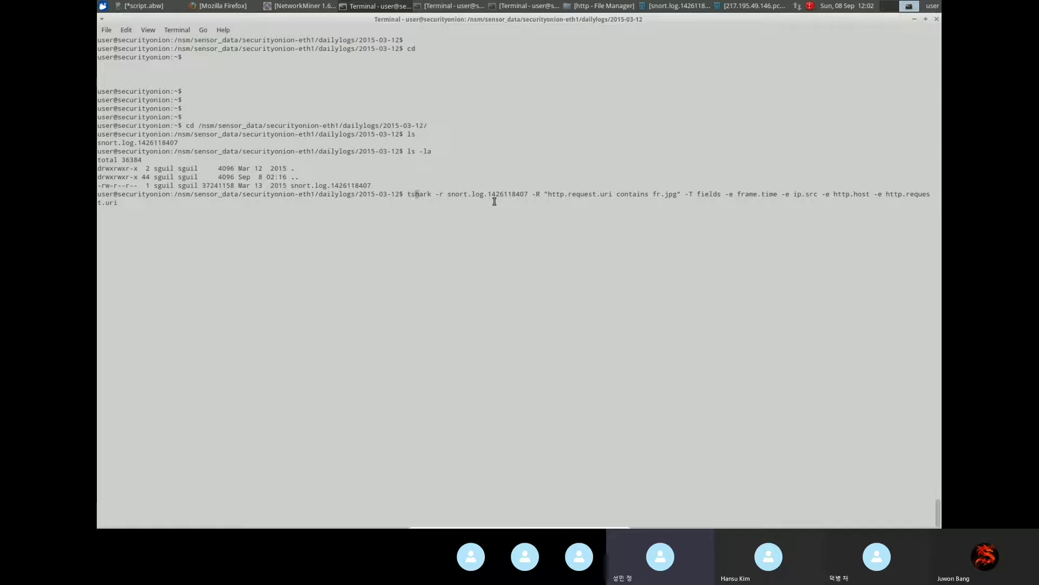
# Step: Step through the pasted tshark command to review its input file, read filter and output field options
pyautogui.press('Right')
pyautogui.press('Right')
pyautogui.press('Right')
pyautogui.press('Right')
pyautogui.press('Right')
pyautogui.press('Right')
pyautogui.press('Right')
pyautogui.press('Right')
pyautogui.press('Right')
pyautogui.press('Right')
pyautogui.press('Right')
pyautogui.press('Right')
pyautogui.press('Right')
pyautogui.press('Right')
pyautogui.press('Right')
pyautogui.press('Right')
pyautogui.press('Right')
pyautogui.press('Right')
pyautogui.press('Right')
pyautogui.press('Right')
pyautogui.press('Right')
pyautogui.press('Right')
pyautogui.press('Right')
pyautogui.press('Right')
pyautogui.press('Right')
pyautogui.press('Right')
pyautogui.press('Right')
pyautogui.press('Right')
pyautogui.press('Right')
pyautogui.press('Right')
pyautogui.press('Right')
pyautogui.press('Right')
pyautogui.press('Right')
pyautogui.press('Right')
pyautogui.press('Right')
pyautogui.press('Right')
pyautogui.press('Right')
pyautogui.press('Right')
pyautogui.press('Right')
pyautogui.press('Right')
pyautogui.press('Right')
pyautogui.press('Right')
pyautogui.press('Right')
pyautogui.press('Right')
pyautogui.press('Right')
pyautogui.press('Right')
pyautogui.press('Right')
pyautogui.press('Right')
pyautogui.press('Right')
pyautogui.press('Right')
# Step: Leave the terminal, open the http folder on the desktop and enter its http subfolder
pyautogui.click(915, 20)
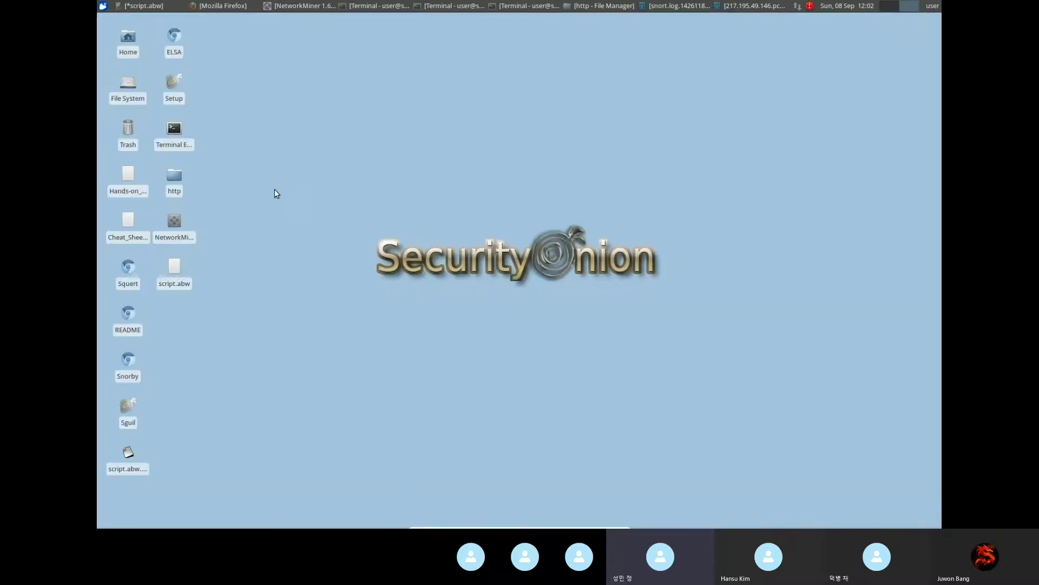
pyautogui.doubleClick(179, 187)
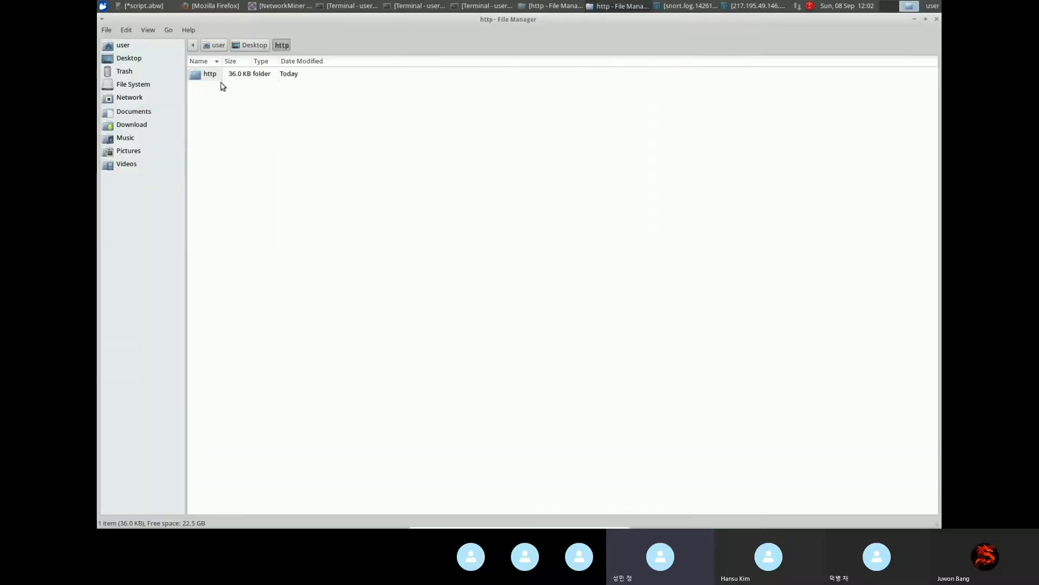
pyautogui.doubleClick(207, 76)
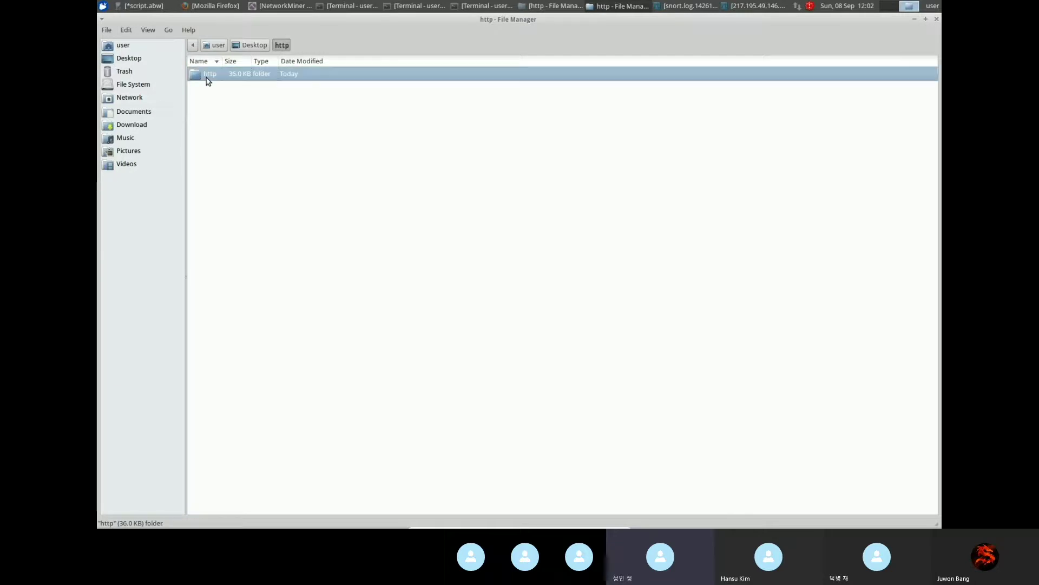
# Step: Search the http folder's file list for names beginning with fr
pyautogui.scroll(-3, 311, 269)
pyautogui.write('f')
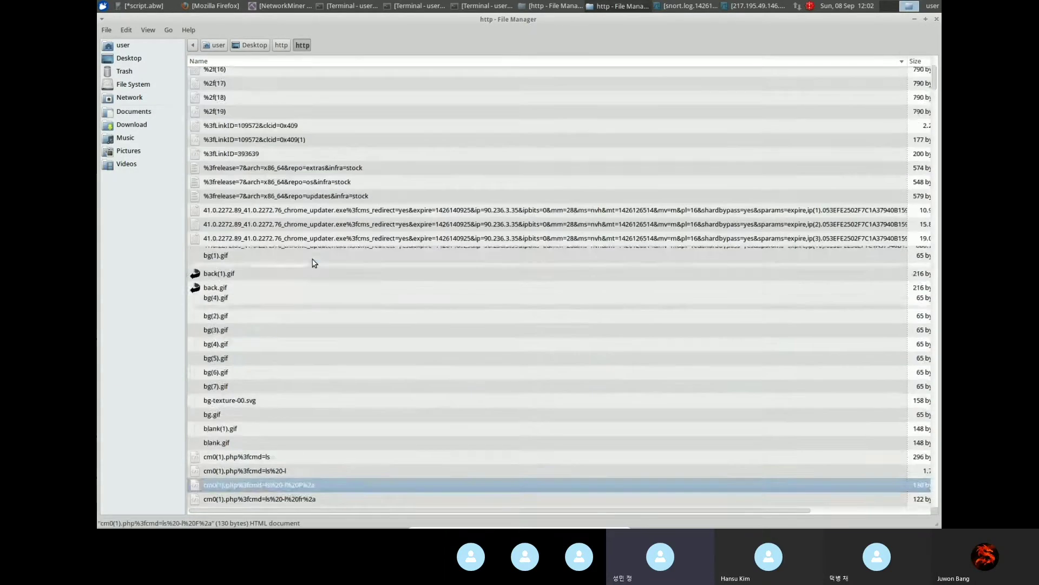
pyautogui.write('f')
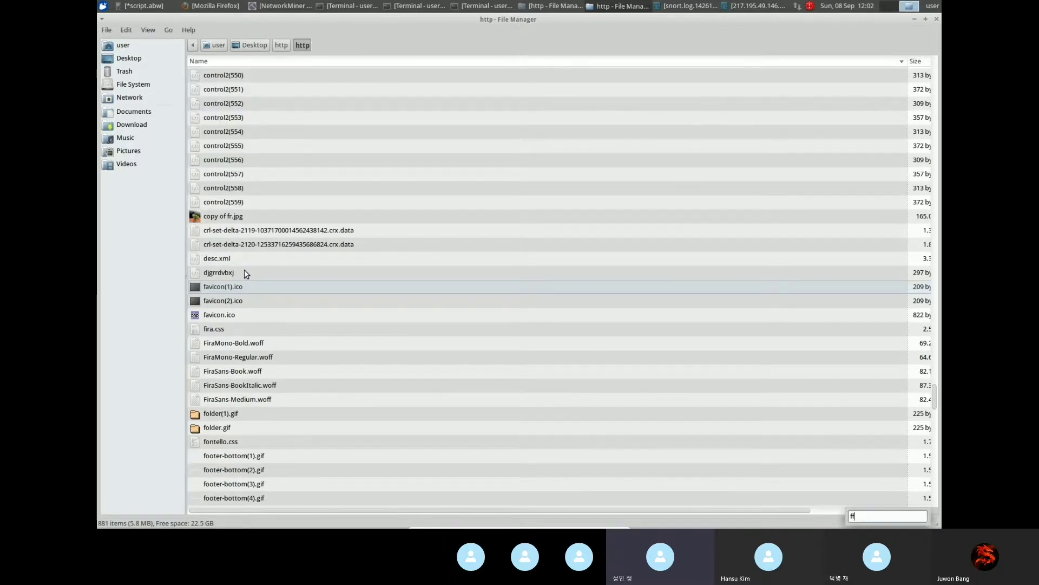
pyautogui.scroll(10, 253, 257)
pyautogui.click(258, 184)
pyautogui.write('fr')
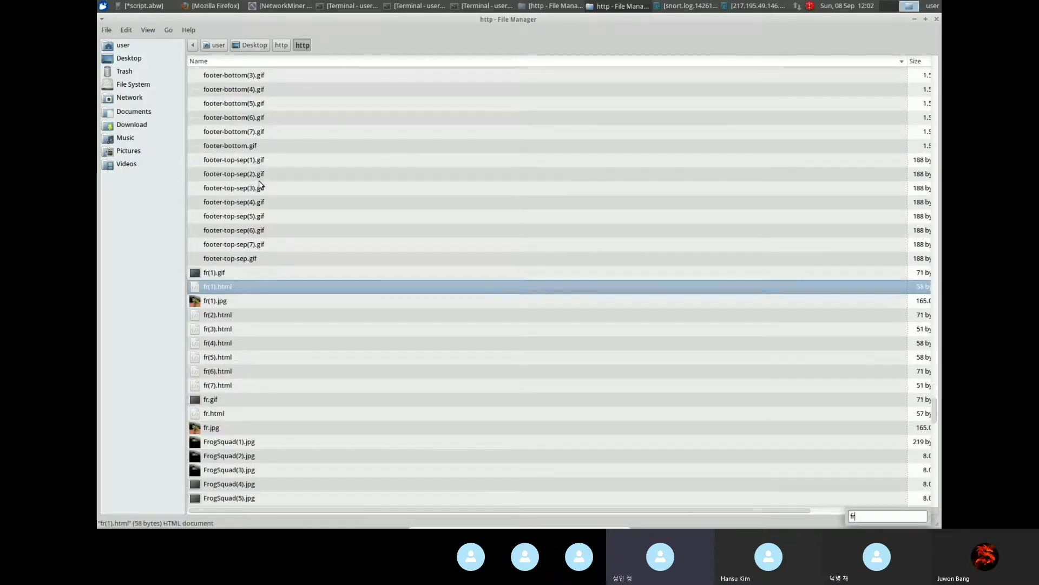
# Step: Open fr(1).html from the http folder in the web browser to view its page
pyautogui.click(223, 384)
pyautogui.rightClick(215, 389)
pyautogui.click(211, 322)
pyautogui.rightClick(216, 293)
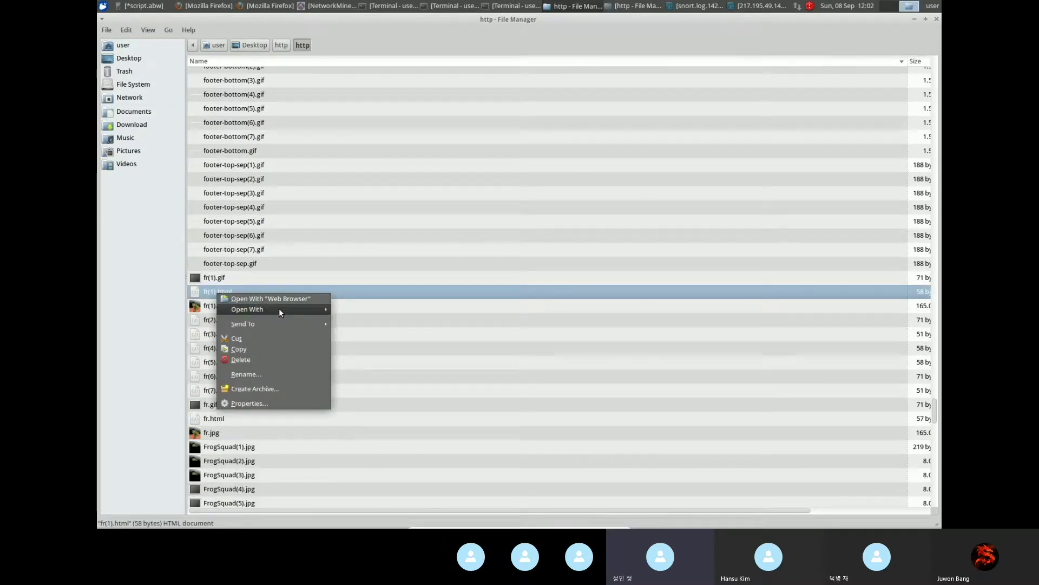
pyautogui.moveTo(279, 312)
pyautogui.click(379, 311)
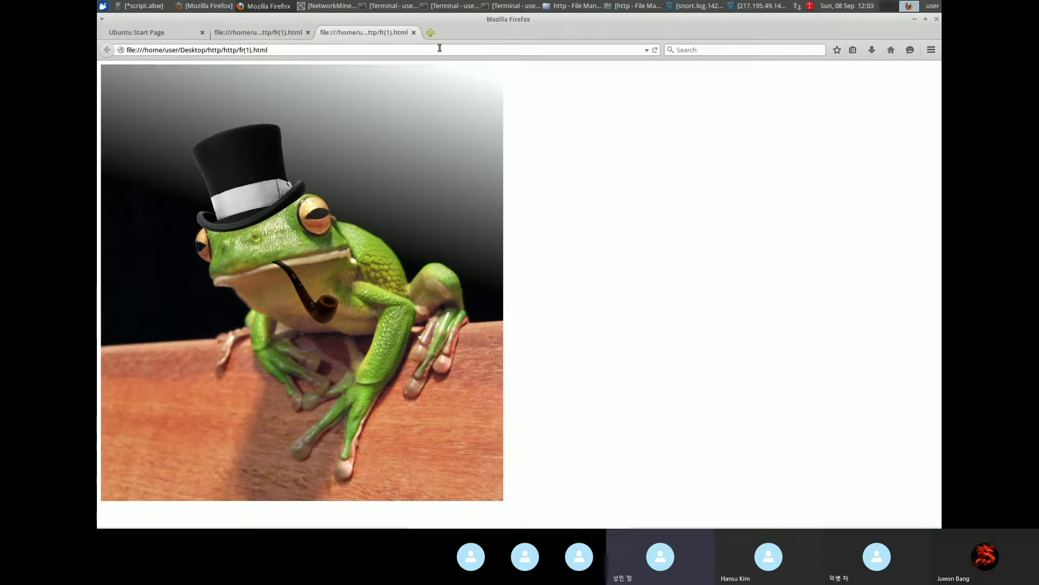
# Step: Close both fr(1).html pages in the browser and return to the http folder
pyautogui.click(414, 33)
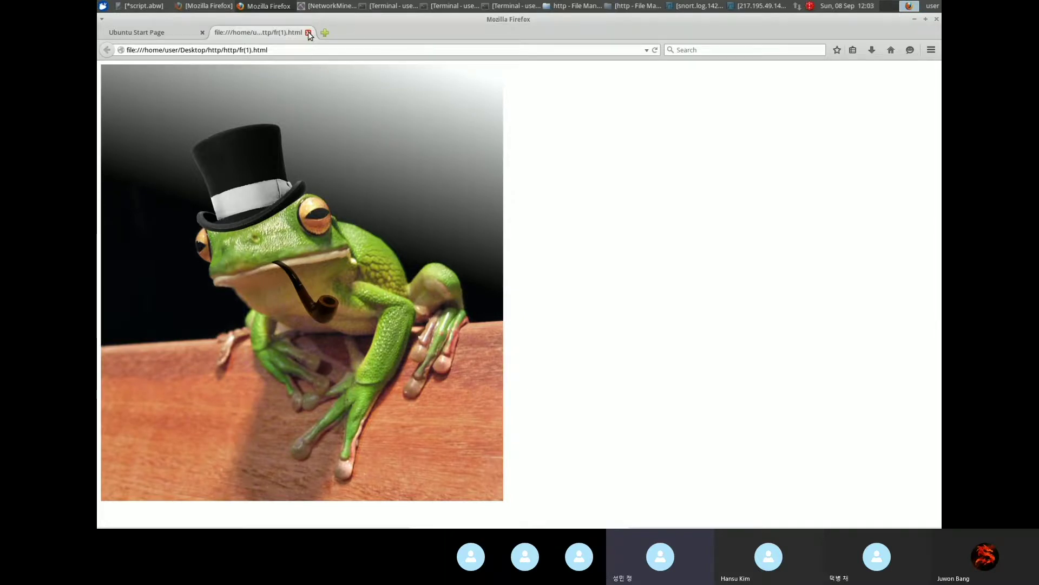
pyautogui.click(308, 32)
pyautogui.click(914, 20)
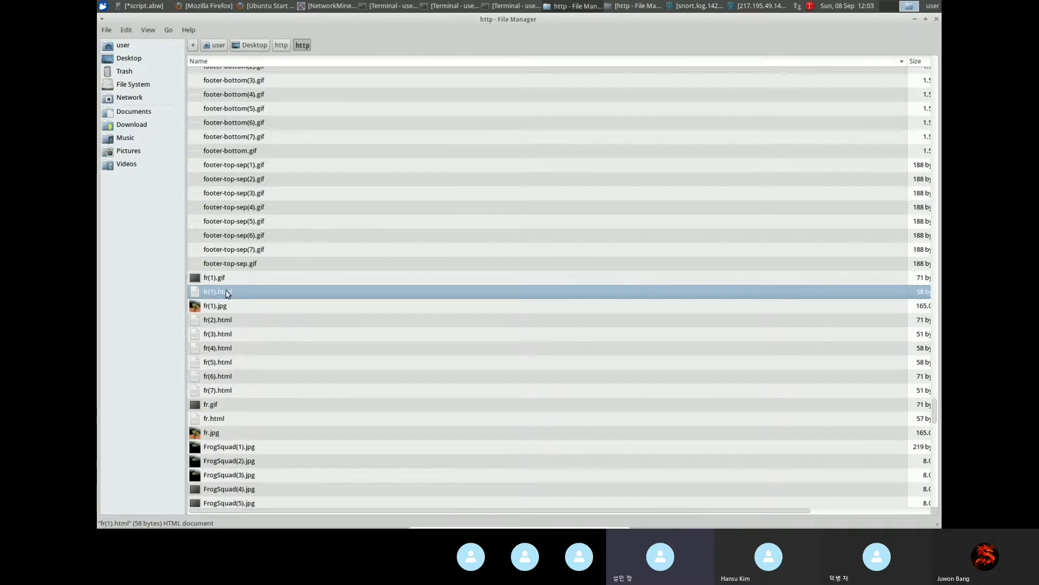
# Step: Examine the fr(1).html and fr(1).jpg entries in the http folder and put the folder window away
pyautogui.click(223, 307)
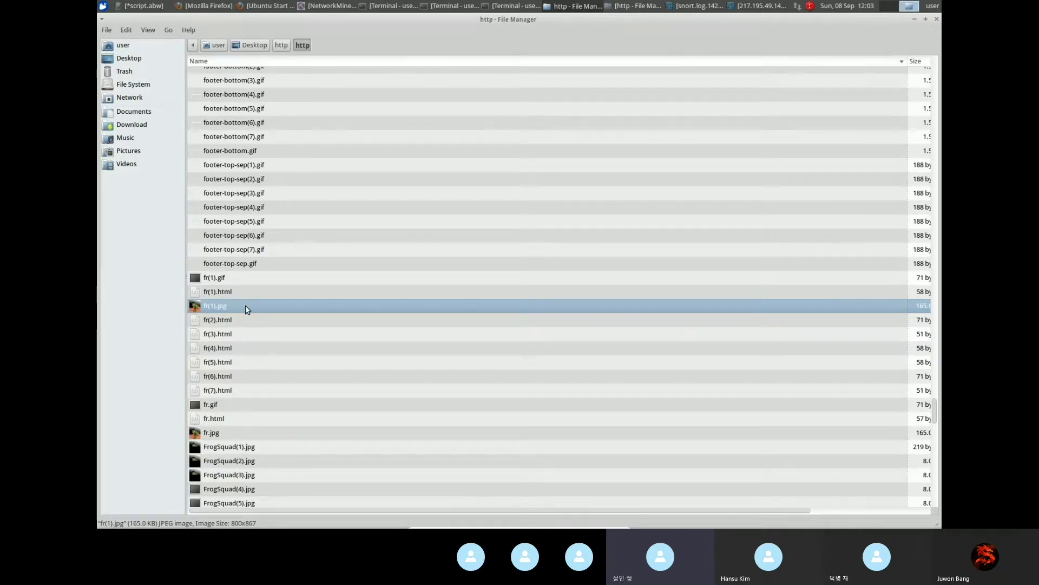
pyautogui.scroll(1, 244, 303)
pyautogui.scroll(-2, 216, 278)
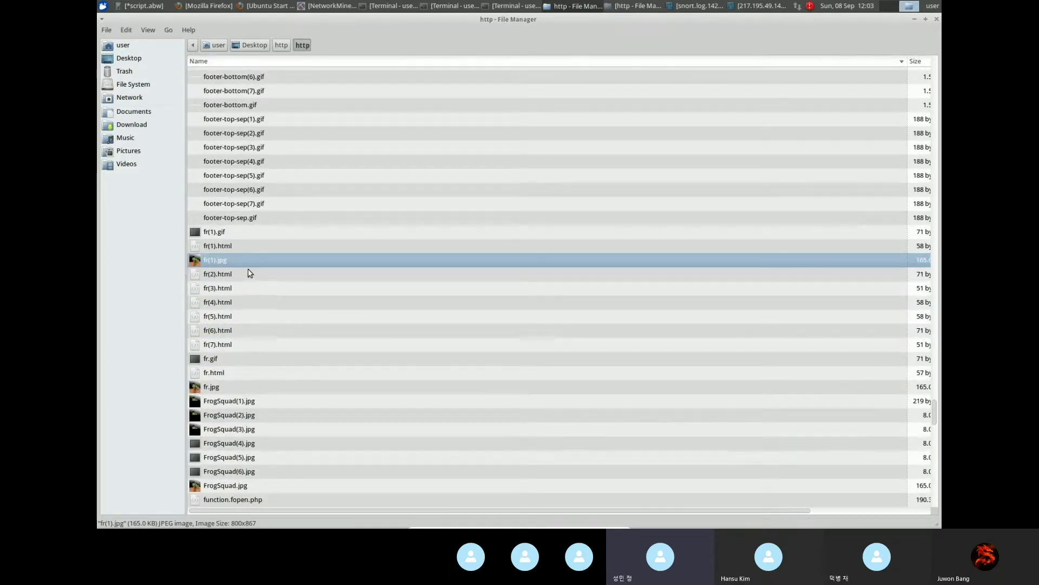
pyautogui.click(258, 242)
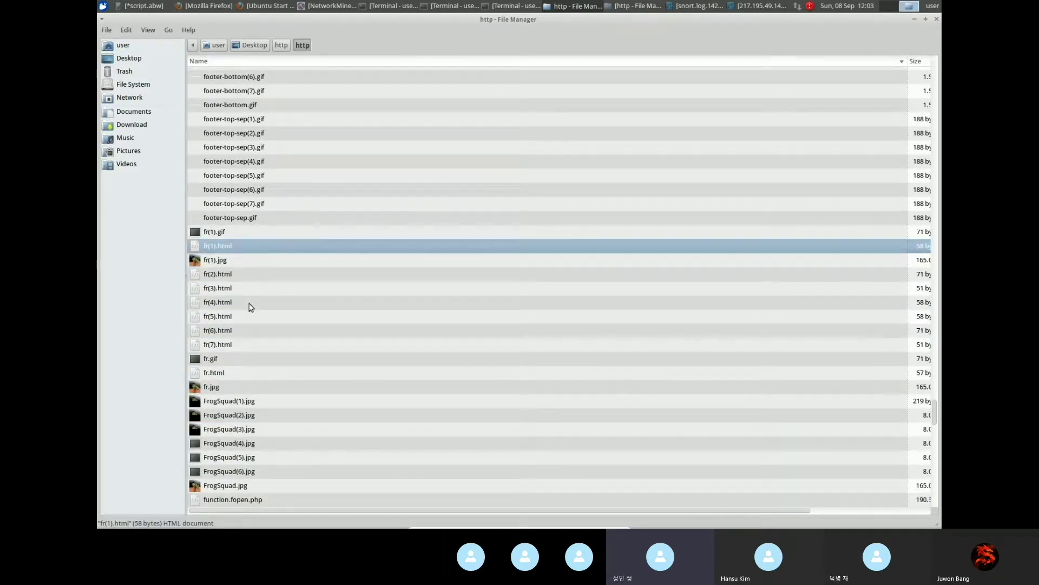
pyautogui.scroll(1, 239, 273)
pyautogui.click(238, 265)
pyautogui.click(238, 307)
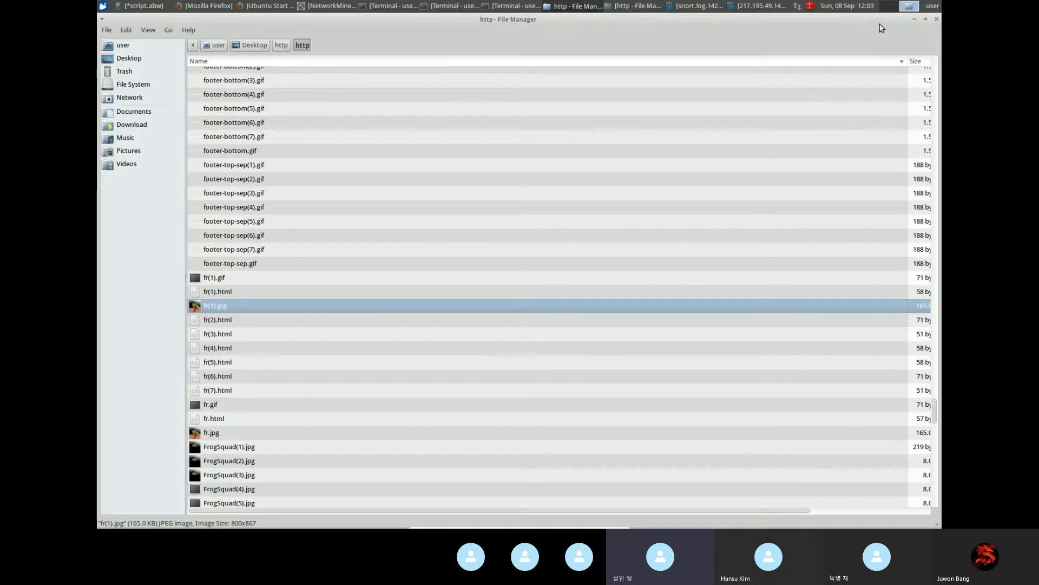
pyautogui.click(914, 21)
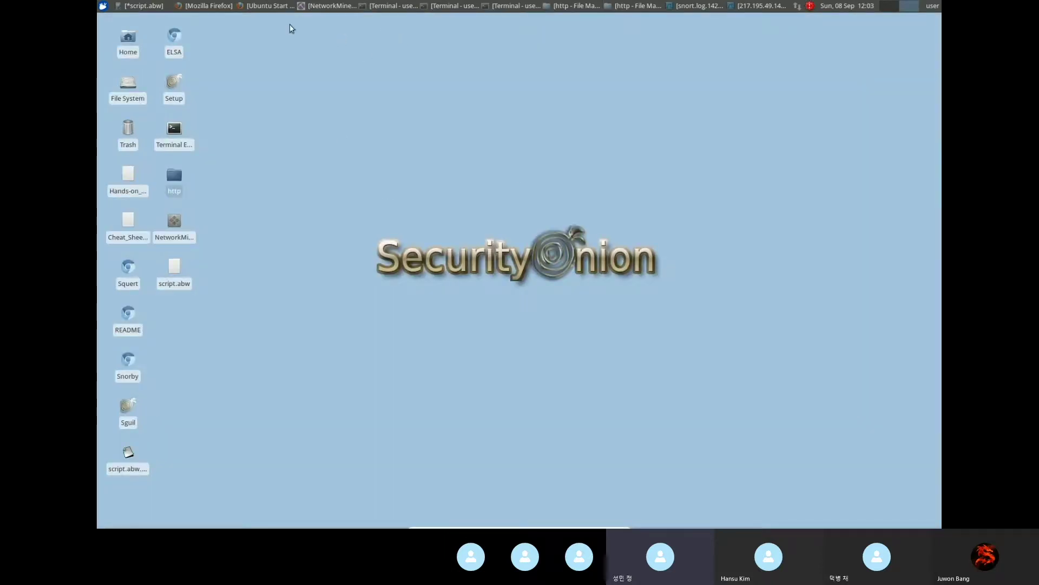
# Step: Return to the terminal with the fr.jpg tshark command and step through its filter and output fields
pyautogui.click(512, 6)
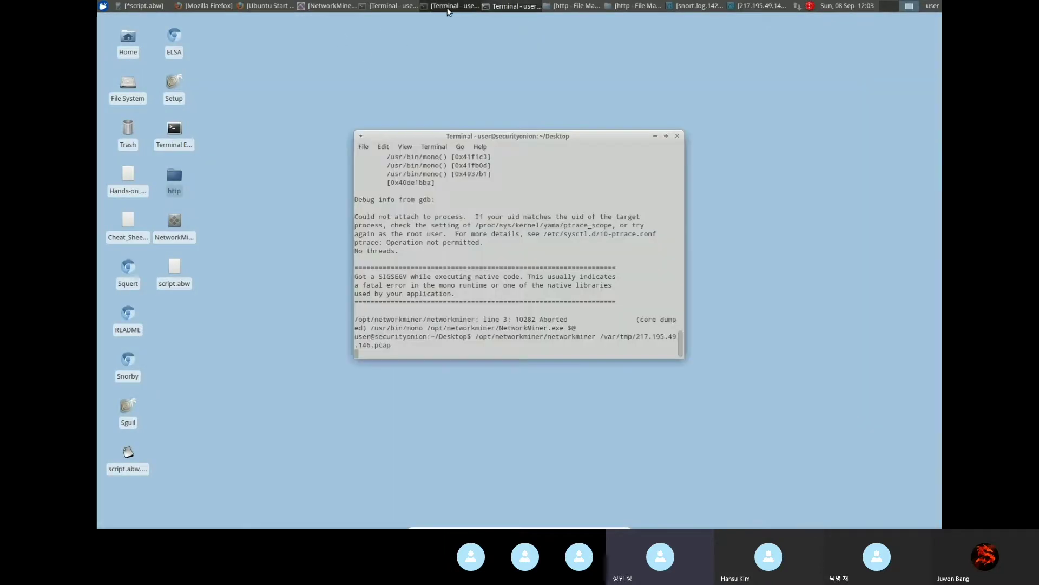
pyautogui.click(444, 8)
pyautogui.click(386, 7)
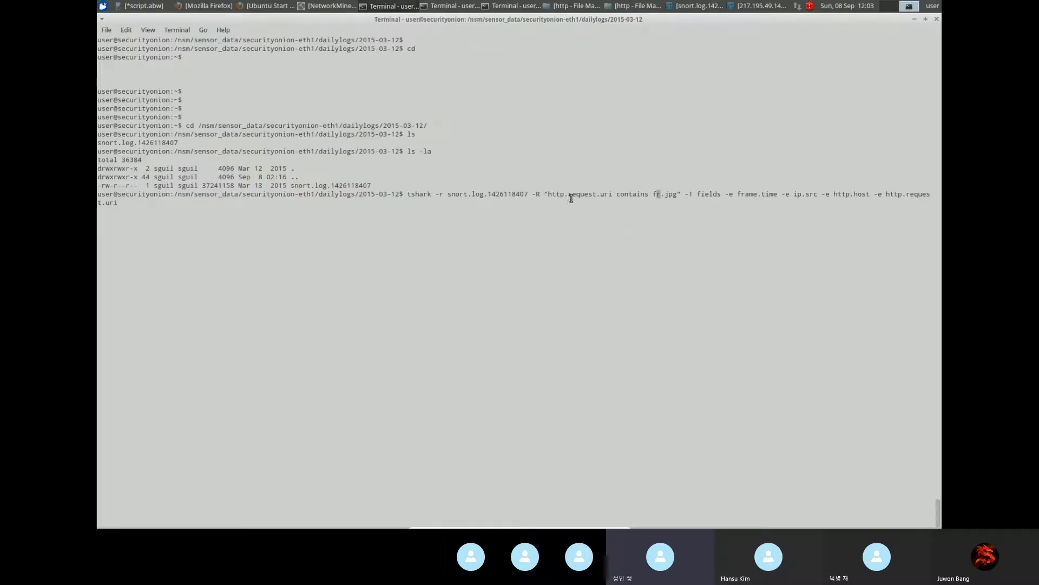
pyautogui.press('Right')
pyautogui.press('Right')
pyautogui.press('Right')
pyautogui.press('Right')
pyautogui.press('Right')
pyautogui.press('Right')
pyautogui.press('Right')
pyautogui.press('Right')
pyautogui.press('Right')
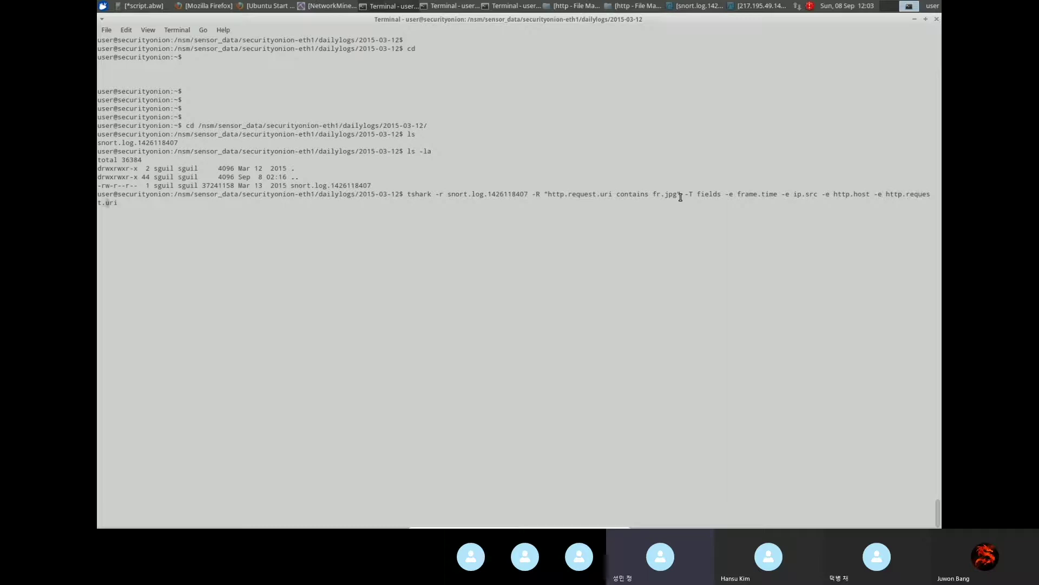
# Step: Run the tshark command on snort.log.1426118407 to list the time, source IP, host and URI of fr.jpg requests
pyautogui.press('Left')
pyautogui.press('Left')
pyautogui.press('Left')
pyautogui.press('Left')
pyautogui.press('Left')
pyautogui.press('Left')
pyautogui.press('Left')
pyautogui.press('Left')
pyautogui.press('Left')
pyautogui.press('Left')
pyautogui.press('Left')
pyautogui.press('Left')
pyautogui.press('Left')
pyautogui.press('Left')
pyautogui.press('Left')
pyautogui.press('Left')
pyautogui.press('Left')
pyautogui.press('Left')
pyautogui.press('Left')
pyautogui.press('Left')
pyautogui.press('Return')
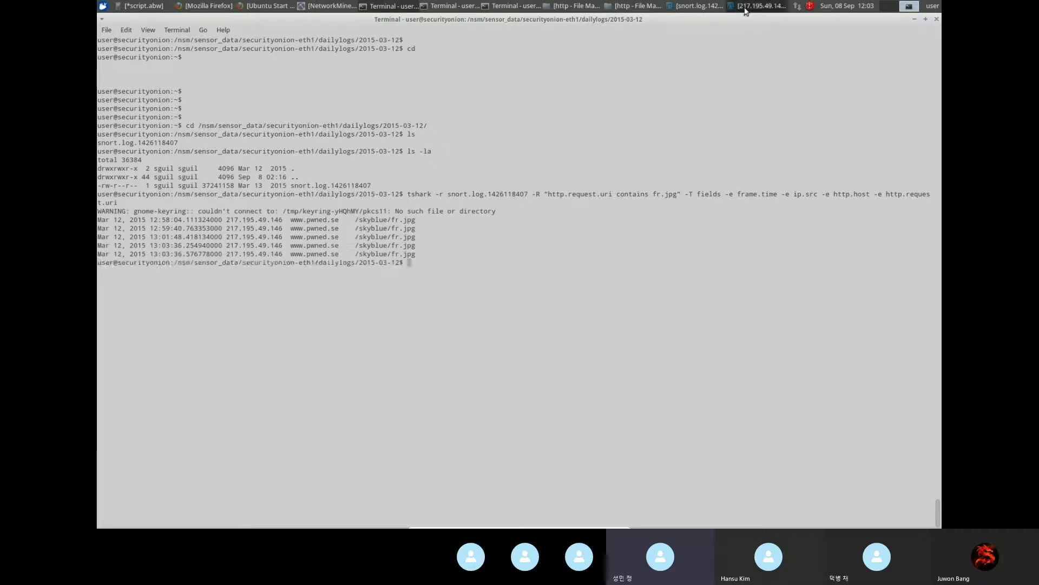
# Step: Examine the source IP, host and URI columns of the fr.jpg output and the input file named in its command
pyautogui.click(698, 5)
pyautogui.click(914, 19)
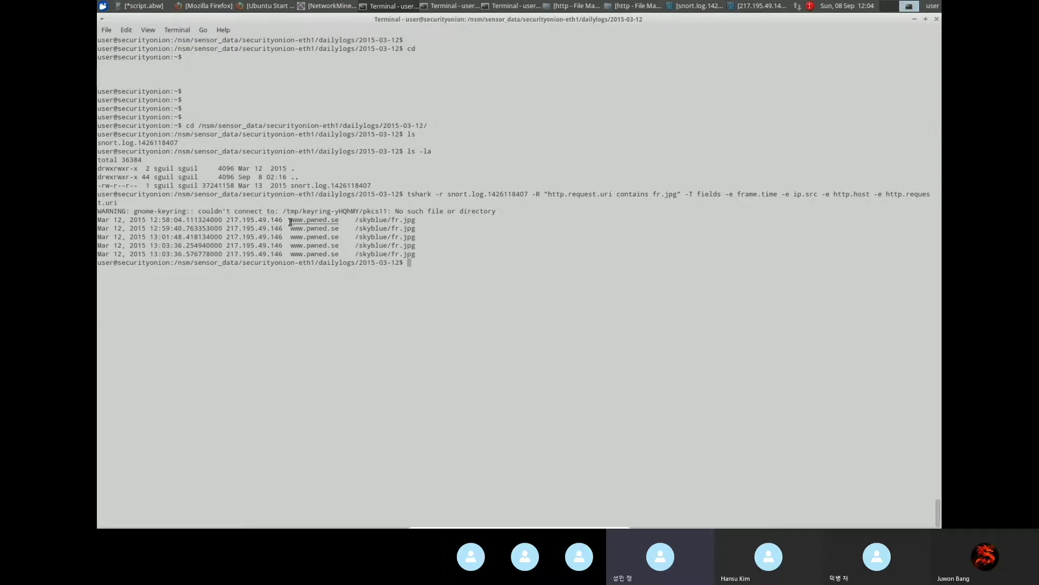
pyautogui.moveTo(360, 221); pyautogui.dragTo(414, 221)
pyautogui.click(412, 224)
pyautogui.click(282, 220)
pyautogui.moveTo(282, 221)
pyautogui.mouseDown()
pyautogui.moveTo(227, 221)
pyautogui.moveTo(282, 221)
pyautogui.mouseUp()
pyautogui.click(227, 222)
pyautogui.click(297, 229)
pyautogui.moveTo(429, 196); pyautogui.dragTo(505, 196)
pyautogui.click(505, 184)
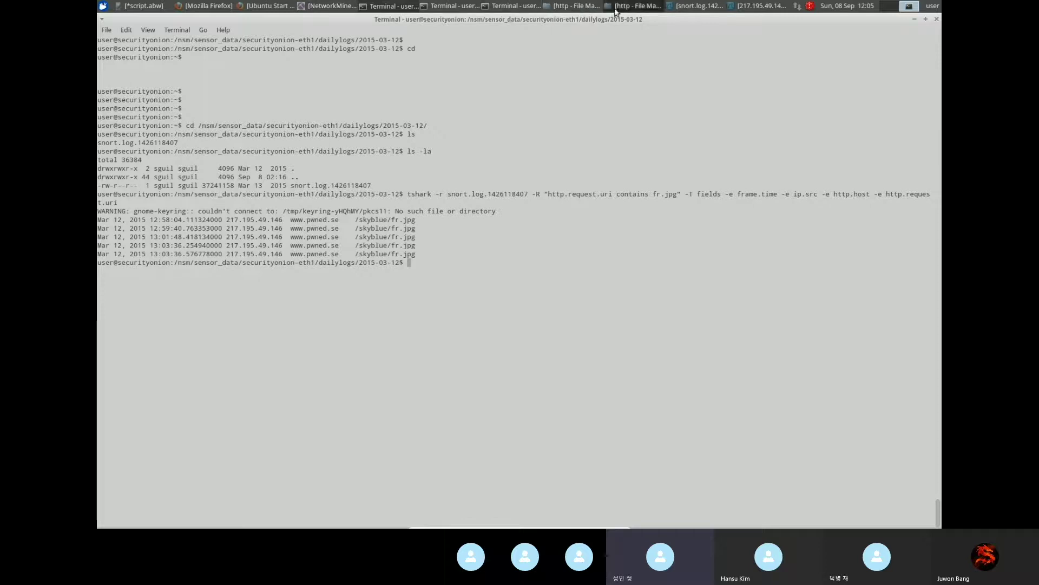
# Step: Remove the leading space from the second tshark command in script.abw and copy the whole command
pyautogui.click(142, 6)
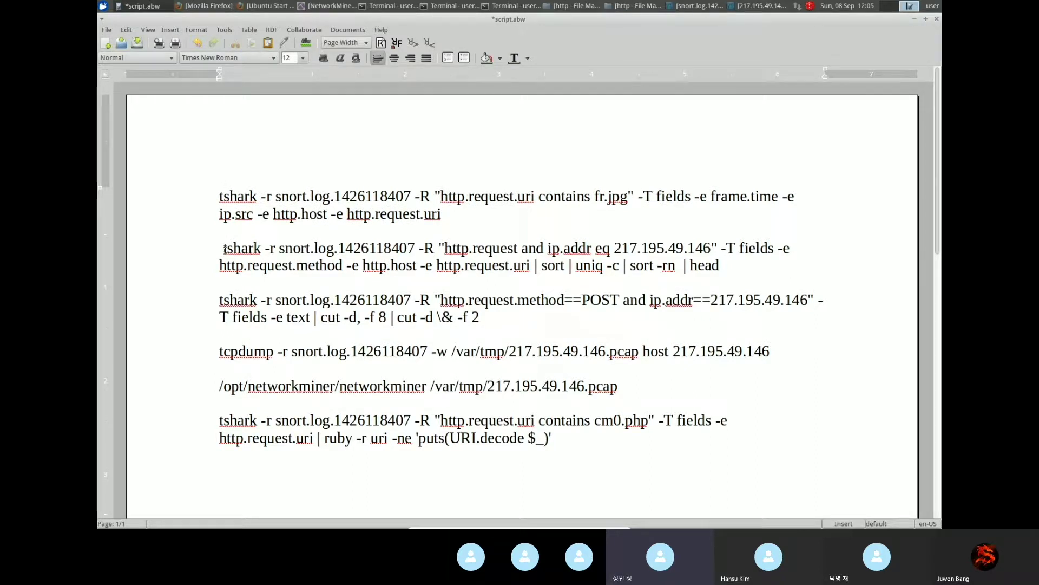
pyautogui.press('Delete')
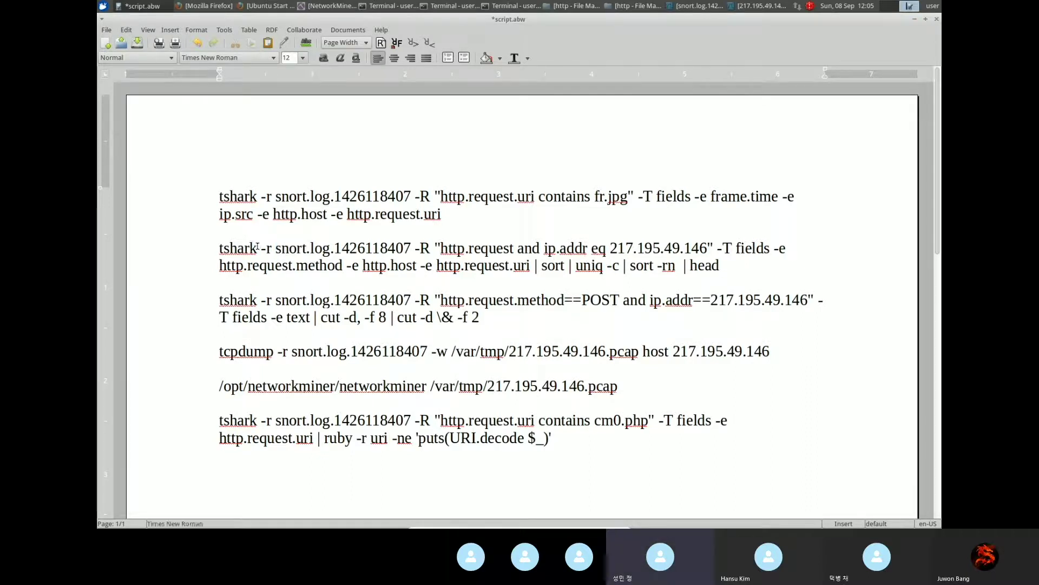
pyautogui.tripleClick(223, 249)
pyautogui.hotkey('ctrl', 'c')
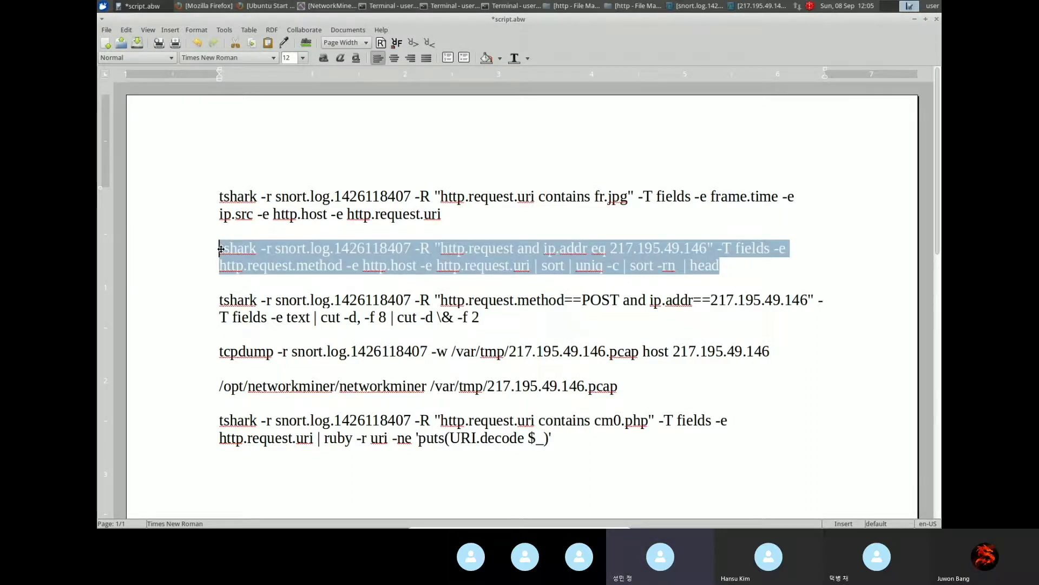
# Step: Paste the copied http.request and ip.addr tshark command at the terminal prompt
pyautogui.click(914, 19)
pyautogui.rightClick(427, 263)
pyautogui.click(461, 302)
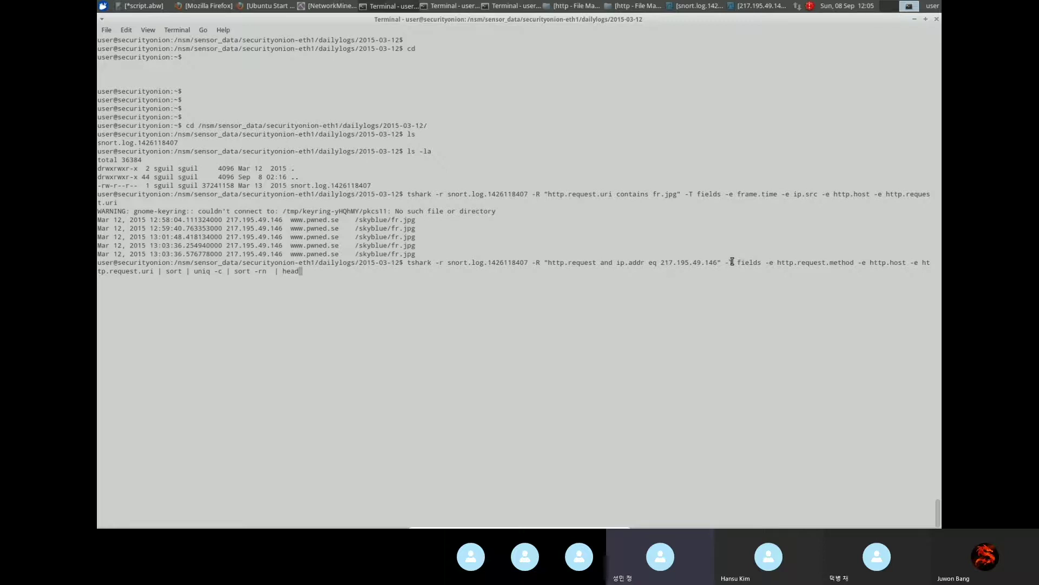
# Step: Step back through the pasted command to review its sort pipeline and its 217.195.49.146 address filter
pyautogui.press('Left')
pyautogui.press('Left')
pyautogui.press('Left')
pyautogui.press('Left')
pyautogui.press('Left')
pyautogui.press('Left')
pyautogui.press('Left')
pyautogui.press('Left')
pyautogui.press('Left')
pyautogui.press('Left')
pyautogui.press('Left')
pyautogui.press('Left')
pyautogui.press('Left')
pyautogui.press('Left')
pyautogui.press('Left')
pyautogui.press('Left')
pyautogui.press('Home')
pyautogui.moveTo(661, 263); pyautogui.dragTo(687, 263)
pyautogui.click(698, 262)
# Step: Review the output fields and run the tshark command to rank HTTP requests for 217.195.49.146 by method, host and URI
pyautogui.press('Right')
pyautogui.press('Right')
pyautogui.press('Right')
pyautogui.press('Right')
pyautogui.press('Right')
pyautogui.press('Right')
pyautogui.press('Right')
pyautogui.press('Right')
pyautogui.press('Right')
pyautogui.press('Right')
pyautogui.moveTo(789, 263); pyautogui.dragTo(833, 263)
pyautogui.click(886, 263)
pyautogui.press('Return')
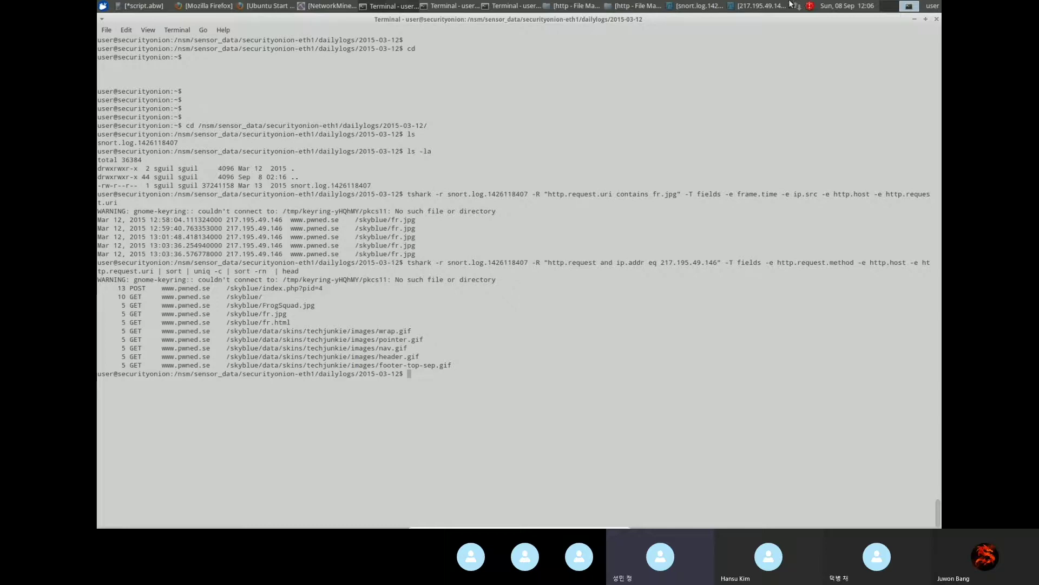
pyautogui.click(697, 6)
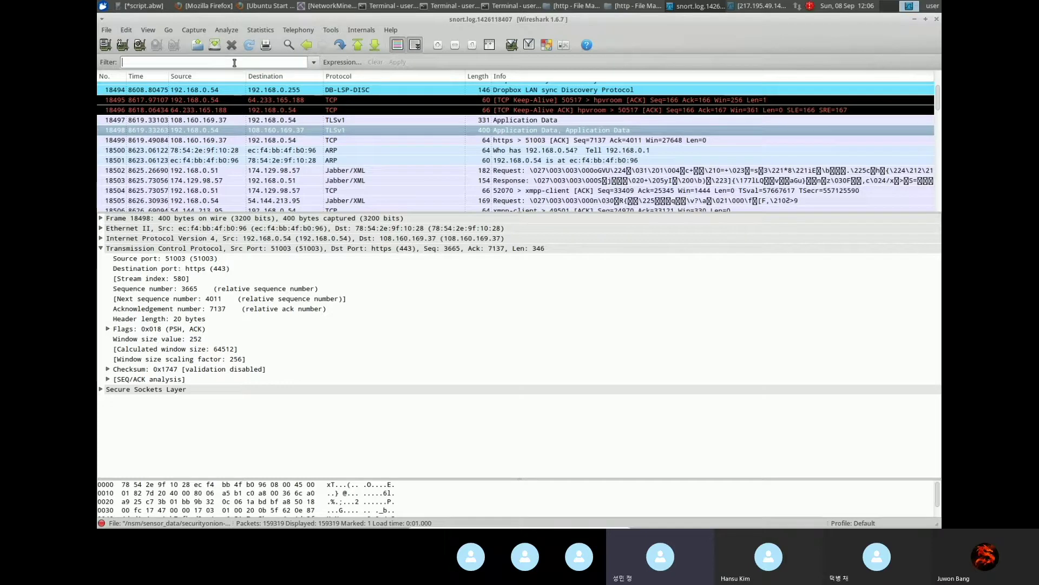
pyautogui.click(234, 63)
pyautogui.write('ip.addr==')
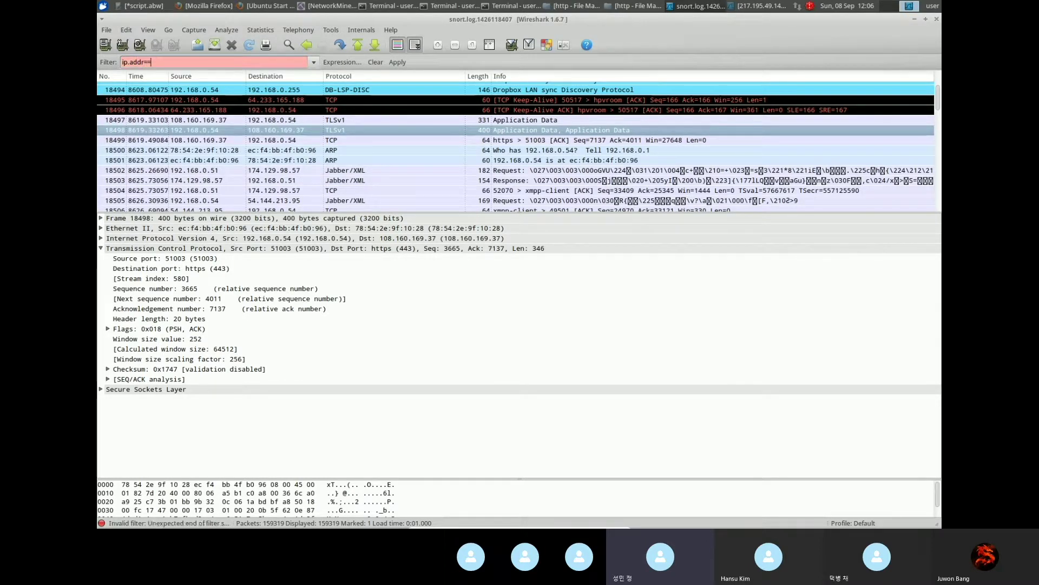
pyautogui.write('http.host -e http.request.uri | sort | uniq -c | sort -rn  | head')
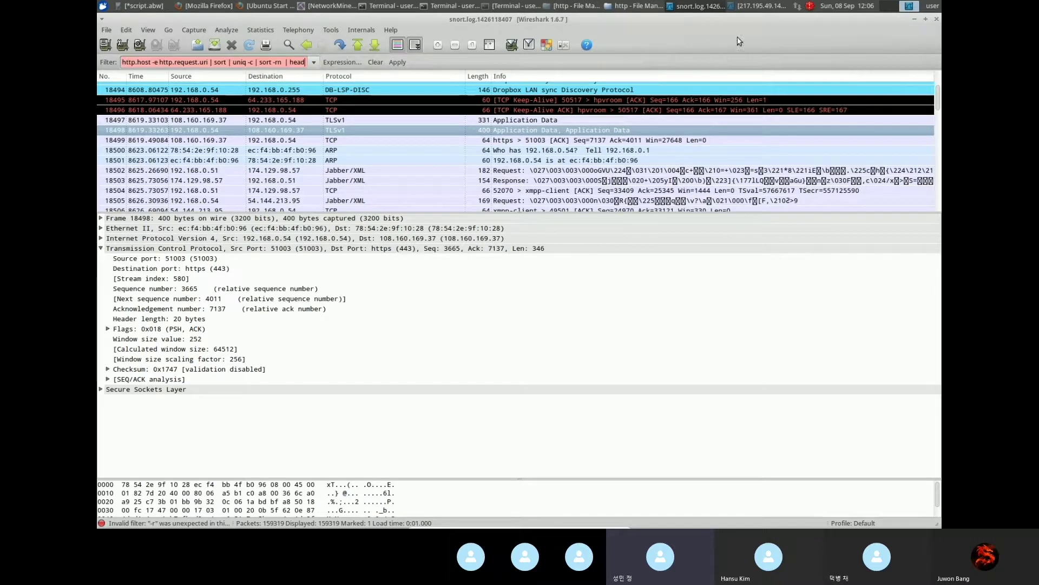
pyautogui.hotkey('ctrl', 'a')
pyautogui.press('BackSpace')
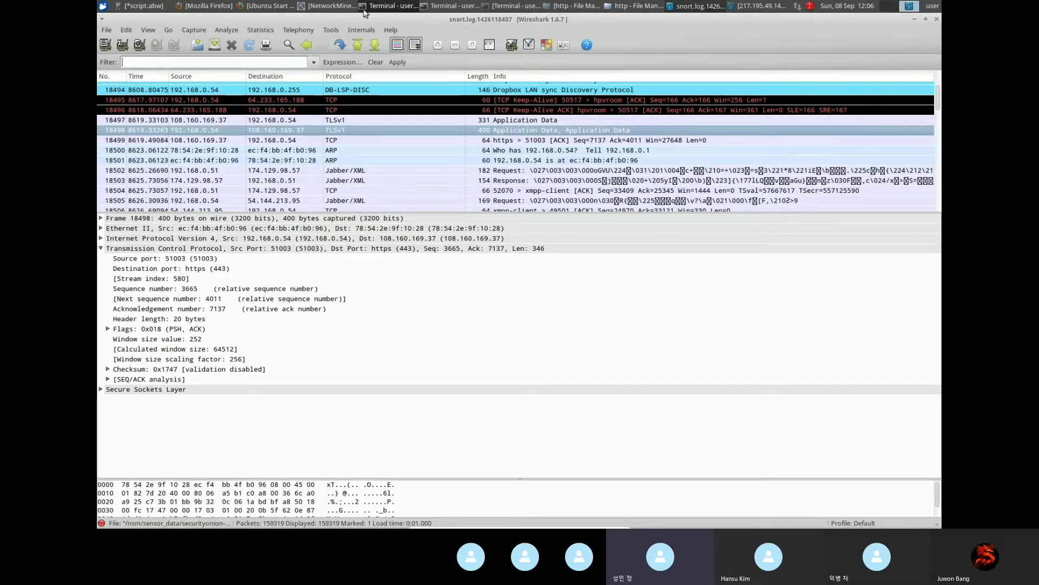
# Step: Copy the IP address 217.195.49.146 from the tshark command in the terminal
pyautogui.click(383, 10)
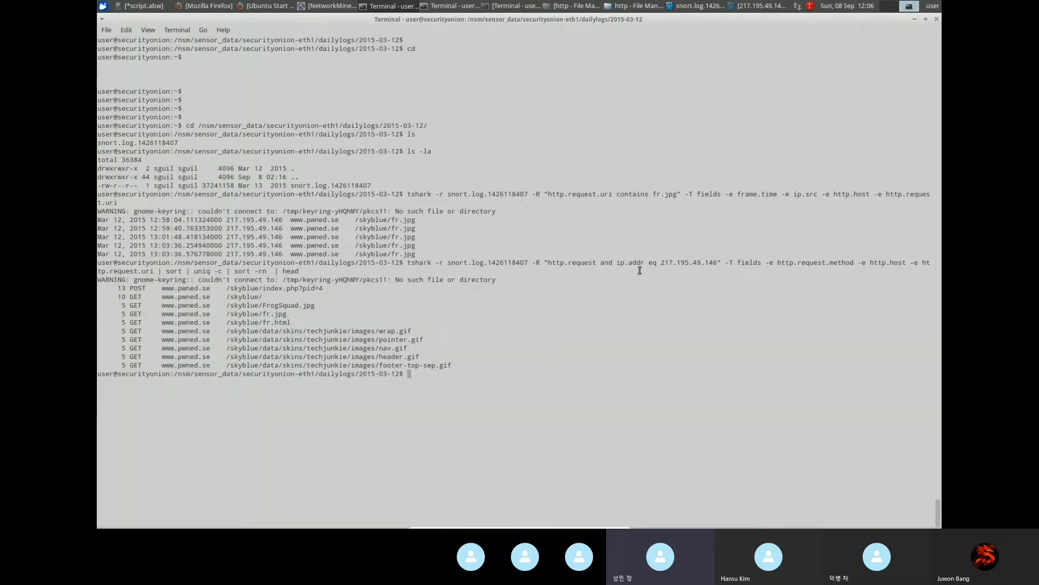
pyautogui.moveTo(661, 263); pyautogui.dragTo(718, 263)
pyautogui.rightClick(707, 259)
pyautogui.click(728, 291)
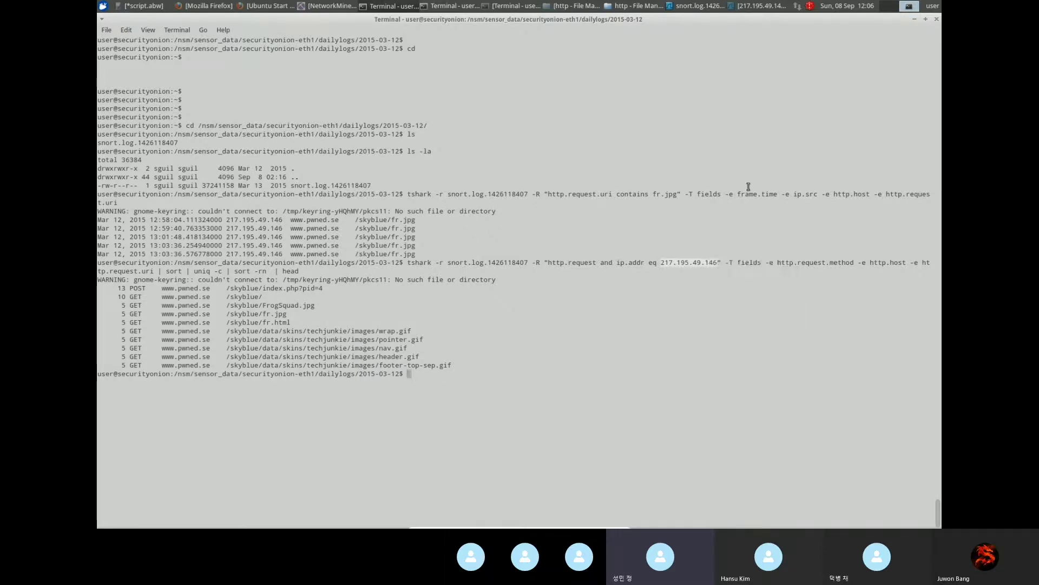
# Step: Filter the snort.log.1426118407 capture in Wireshark with ip.addr==217.195.49.146
pyautogui.click(698, 10)
pyautogui.write('ip.')
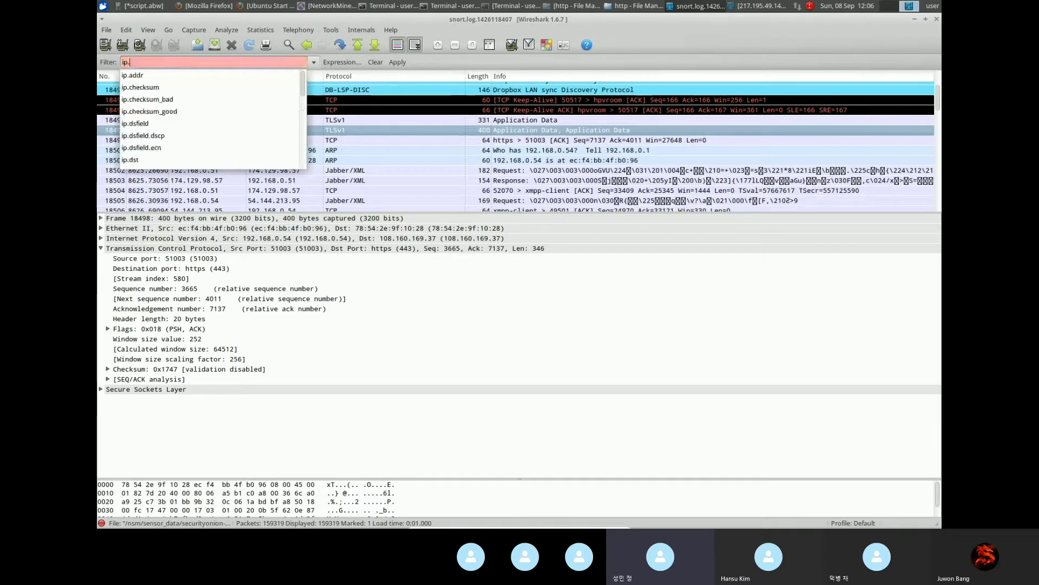
pyautogui.write('addr==')
pyautogui.rightClick(234, 61)
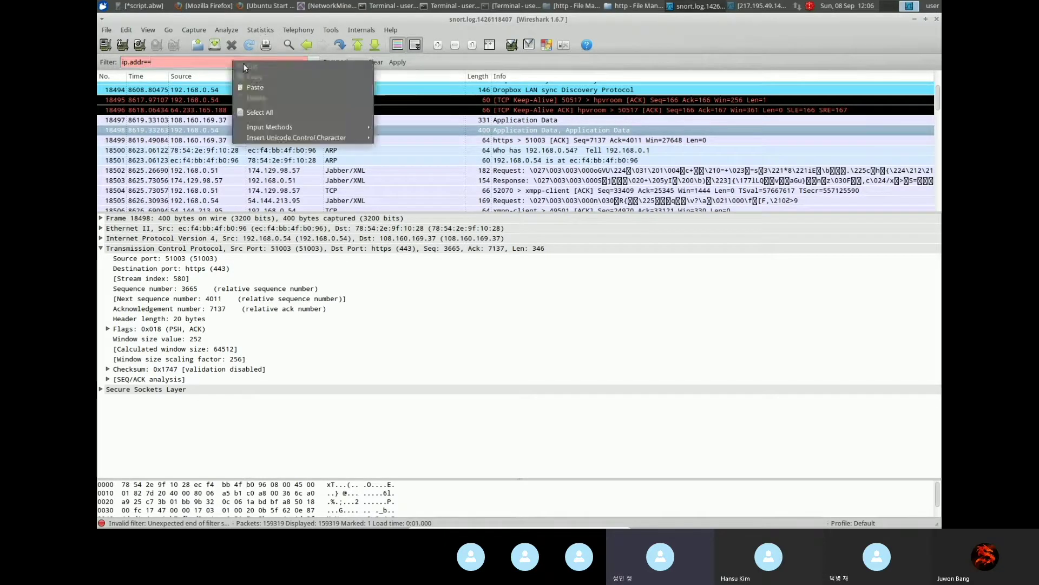
pyautogui.click(342, 88)
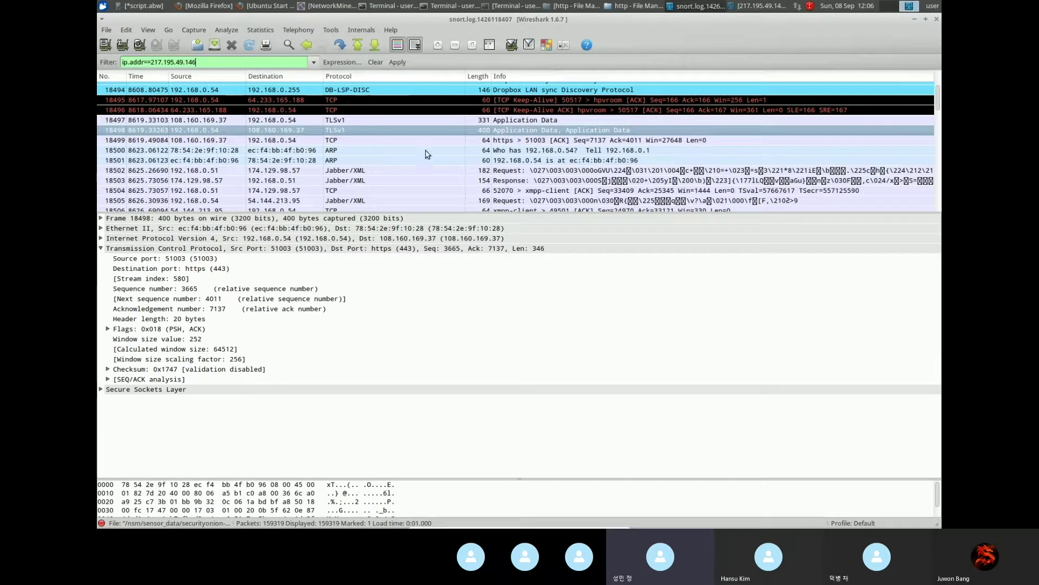
pyautogui.press('Return')
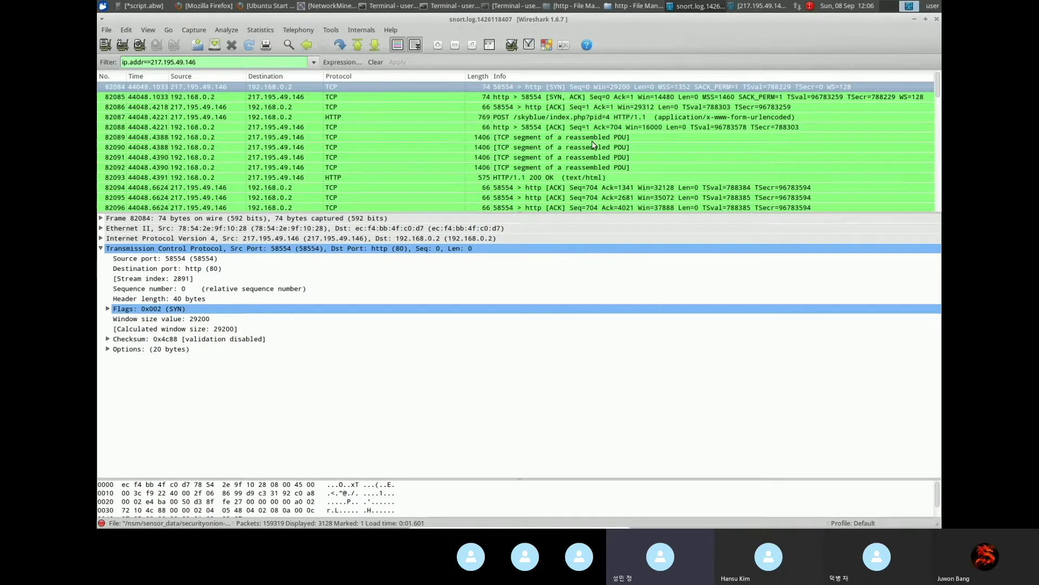
# Step: Follow the TCP stream of the POST /skyblue/index.php?pid=4 packet
pyautogui.click(564, 116)
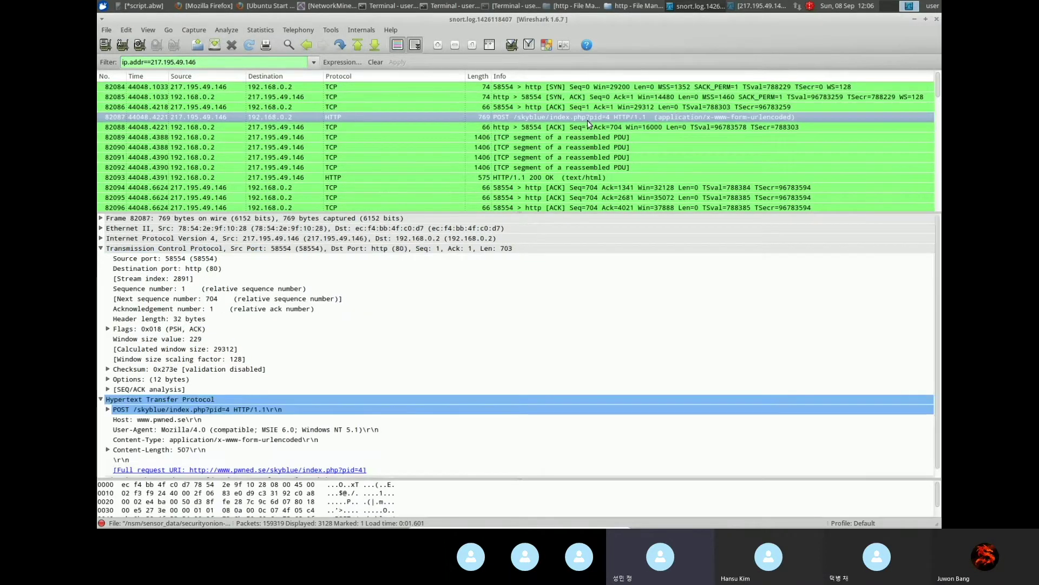
pyautogui.rightClick(563, 116)
pyautogui.click(688, 252)
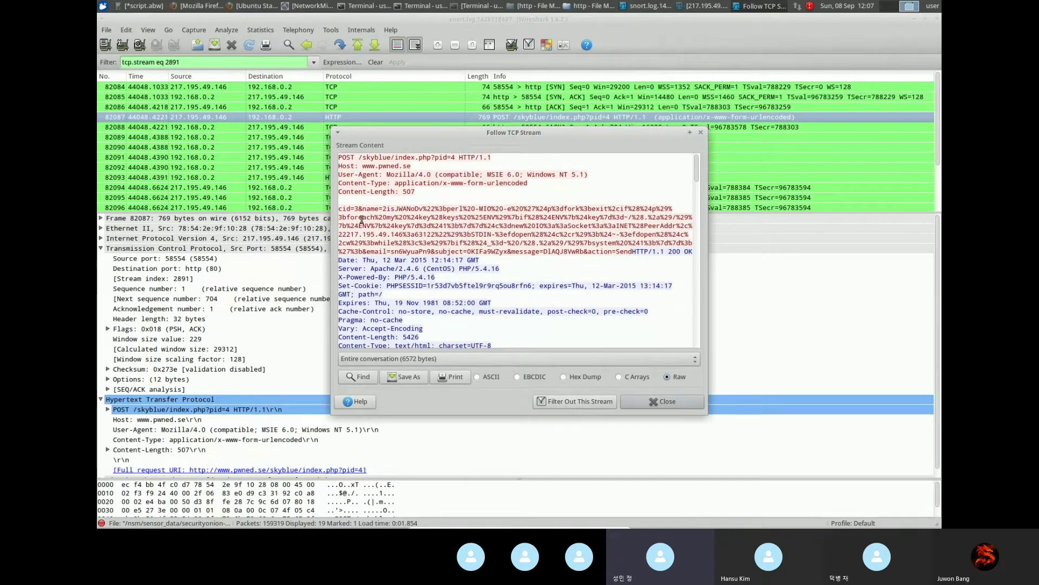
# Step: Examine the encoded name parameter in the POST body and the server response, and close the stream window
pyautogui.moveTo(339, 209); pyautogui.dragTo(569, 248)
pyautogui.click(571, 248)
pyautogui.moveTo(632, 252); pyautogui.dragTo(420, 210)
pyautogui.click(578, 211)
pyautogui.moveTo(366, 243); pyautogui.dragTo(428, 246)
pyautogui.click(428, 246)
pyautogui.scroll(-3, 699, 172)
pyautogui.scroll(3, 698, 173)
pyautogui.scroll(-15, 698, 174)
pyautogui.moveTo(697, 324); pyautogui.dragTo(703, 136)
pyautogui.click(701, 132)
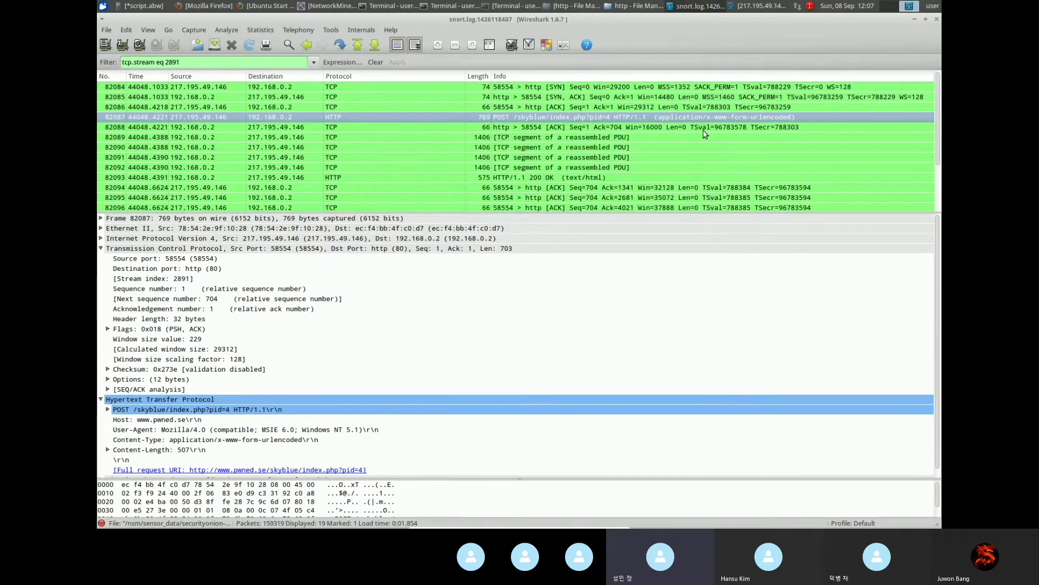
pyautogui.click(636, 7)
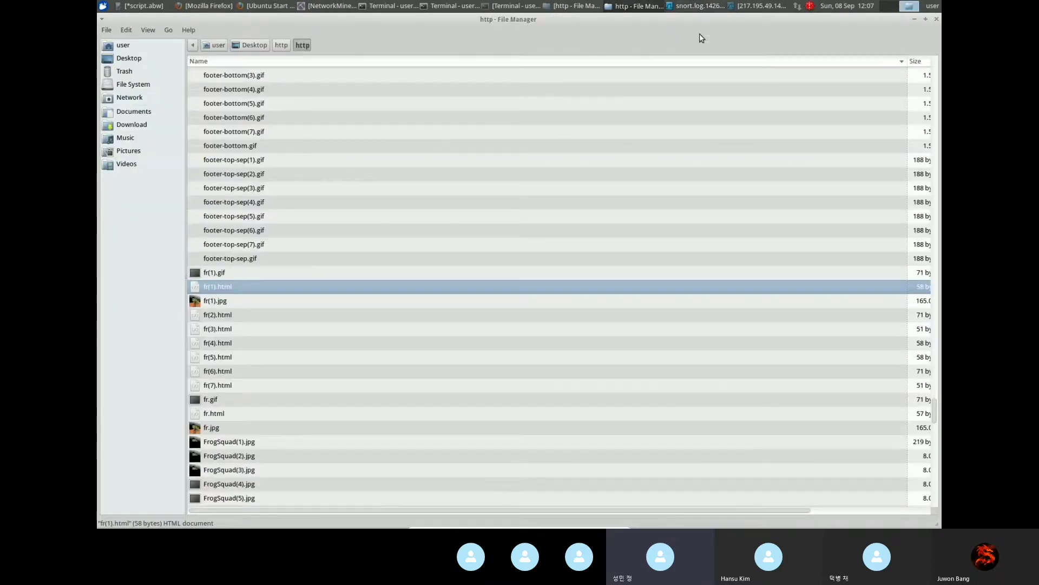
pyautogui.click(913, 20)
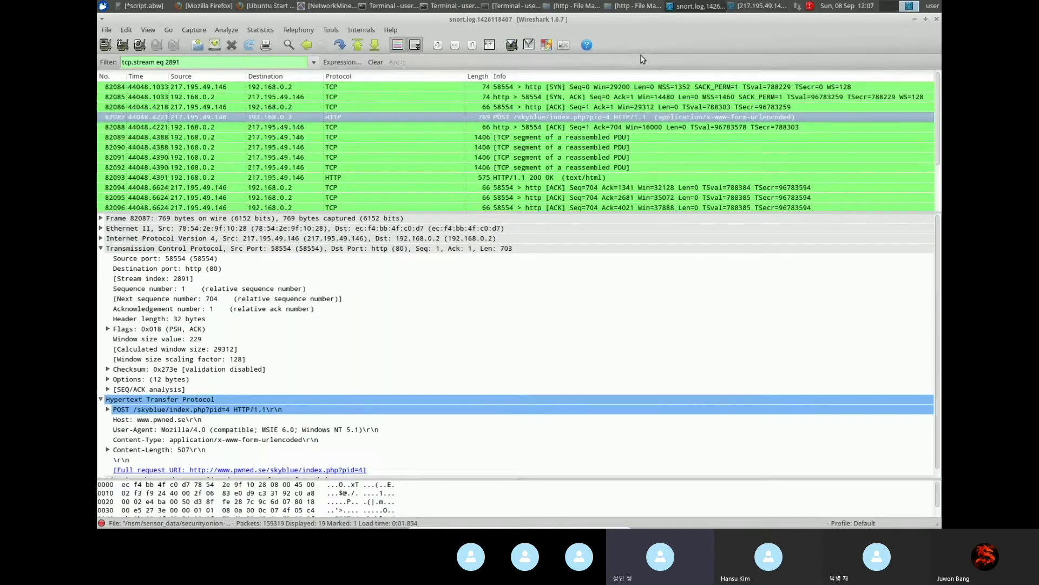
# Step: Copy the tshark command that extracts POST request text for 217.195.49.146 from the script.abw document
pyautogui.click(574, 6)
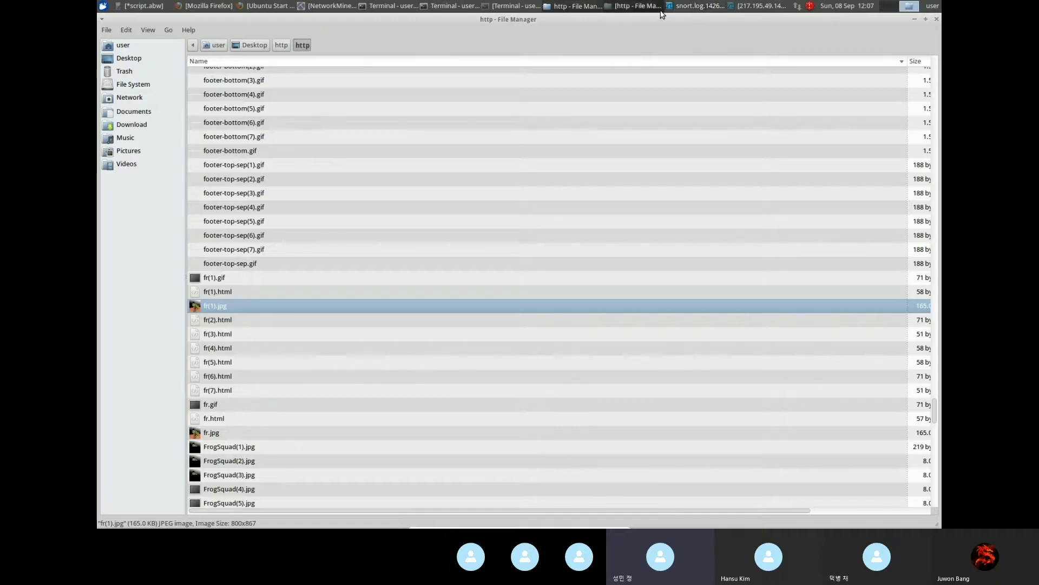
pyautogui.click(765, 6)
pyautogui.click(698, 6)
pyautogui.click(142, 6)
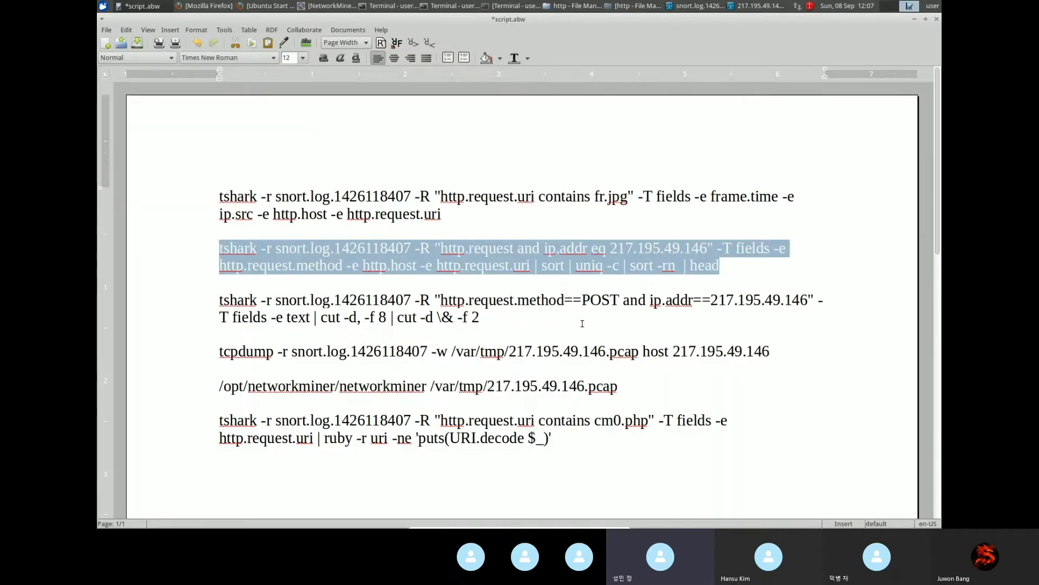
pyautogui.click(582, 323)
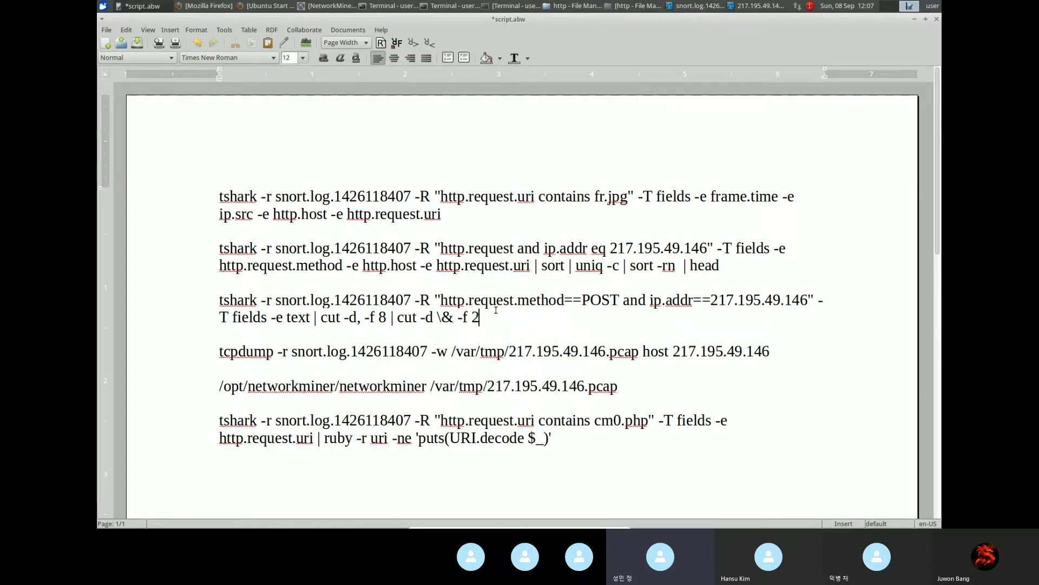
pyautogui.moveTo(479, 317); pyautogui.dragTo(220, 301)
pyautogui.click(534, 317)
pyautogui.moveTo(521, 315); pyautogui.dragTo(218, 301)
pyautogui.hotkey('ctrl', 'c')
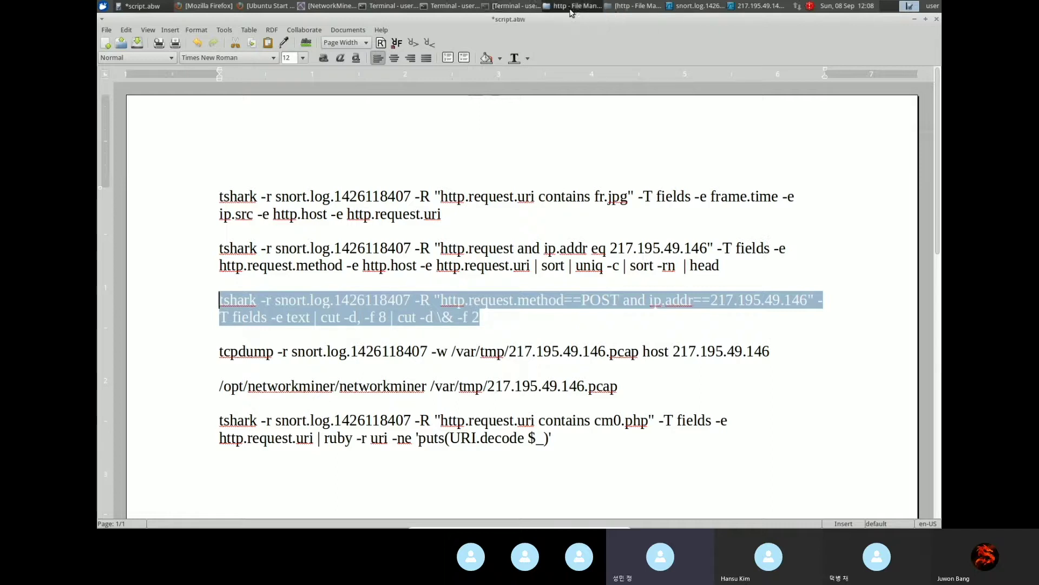
# Step: Run the copied tshark command in the terminal, filtering http.request.method==POST and ip.addr==217.195.49.146 and cutting out the name field
pyautogui.click(389, 6)
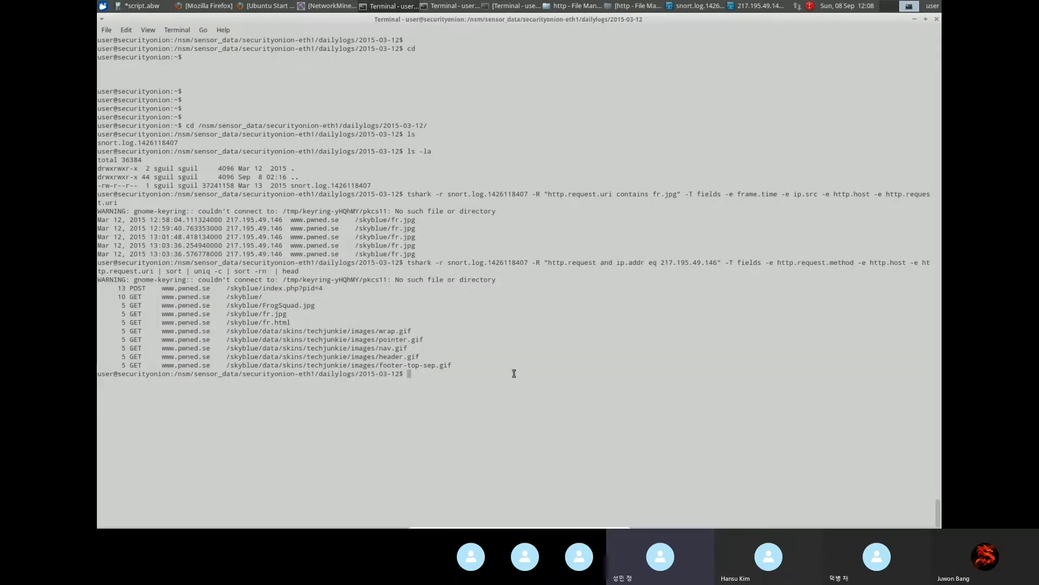
pyautogui.rightClick(417, 373)
pyautogui.click(457, 409)
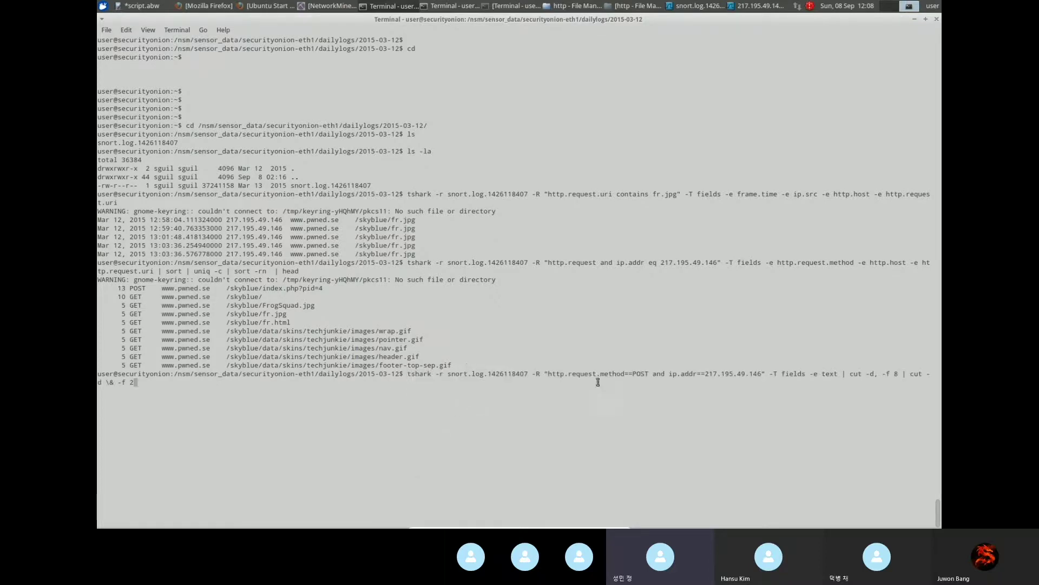
pyautogui.press('Home')
pyautogui.press('Return')
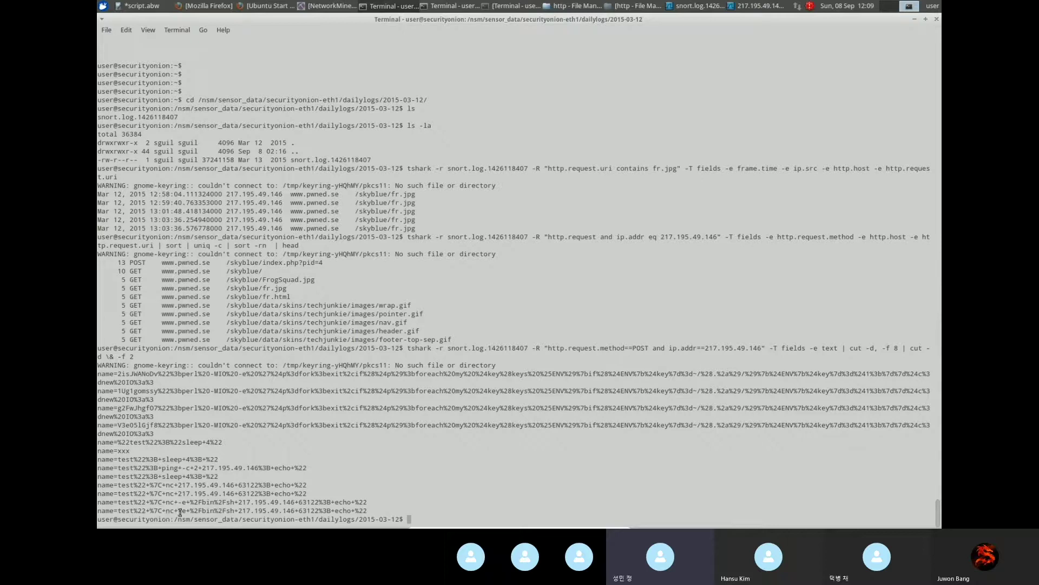
# Step: Copy all the encoded name= payload lines from the tshark output
pyautogui.moveTo(122, 512); pyautogui.dragTo(98, 375)
pyautogui.rightClick(110, 374)
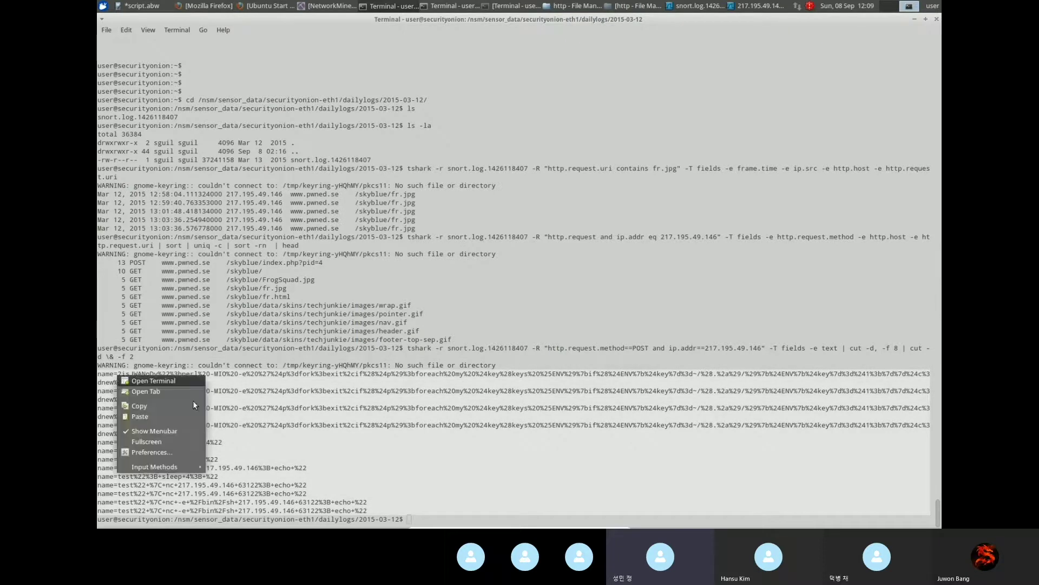
pyautogui.click(162, 396)
# Step: In Firefox, search Google for "url decode" and open the meyerweb.com URL Decoder/Encoder page
pyautogui.click(267, 6)
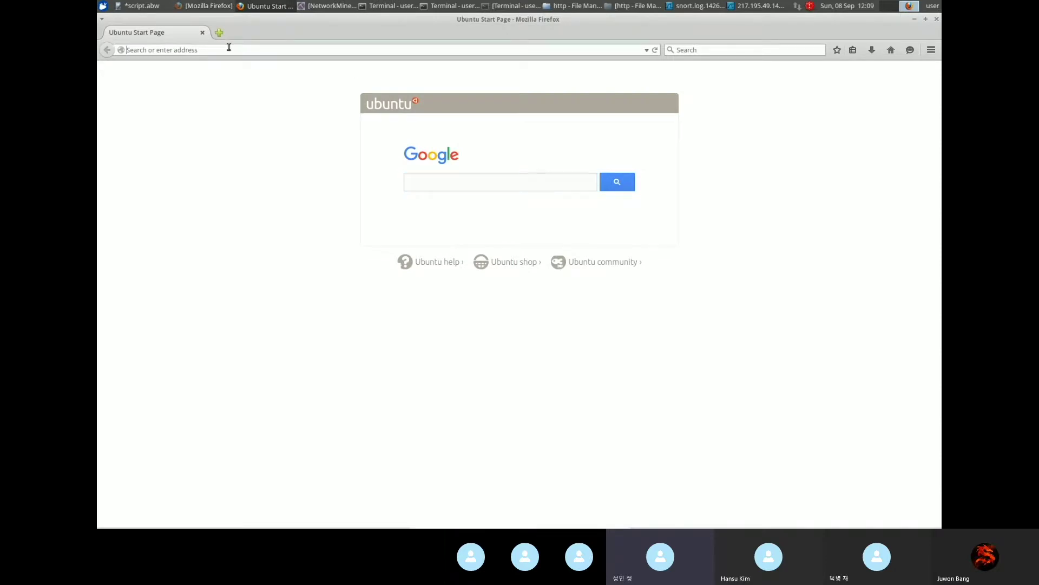
pyautogui.write('google.com')
pyautogui.press('Return')
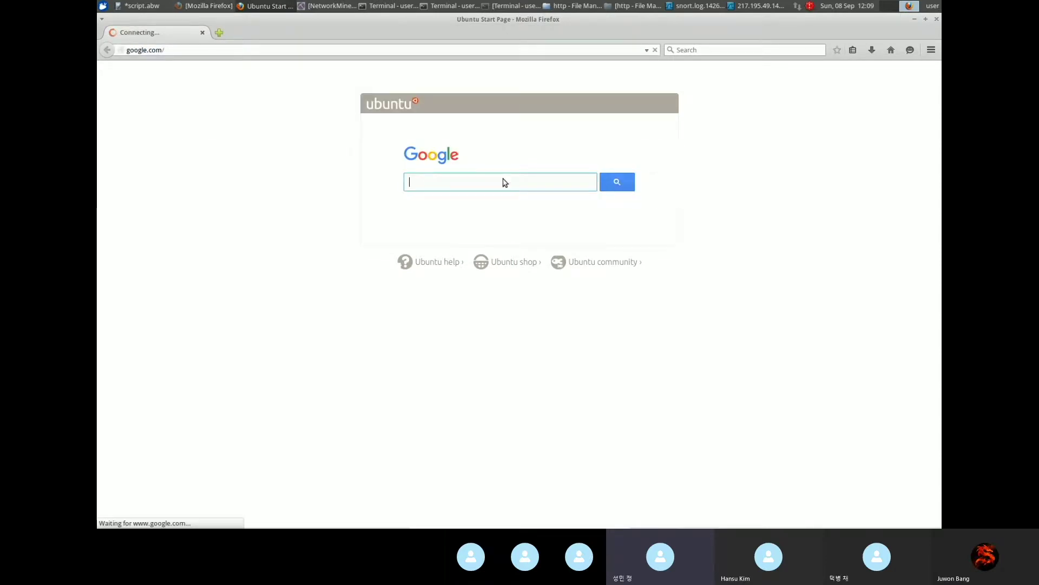
pyautogui.write('d')
pyautogui.press('BackSpace')
pyautogui.write('u')
pyautogui.press('BackSpace')
pyautogui.write('url decode')
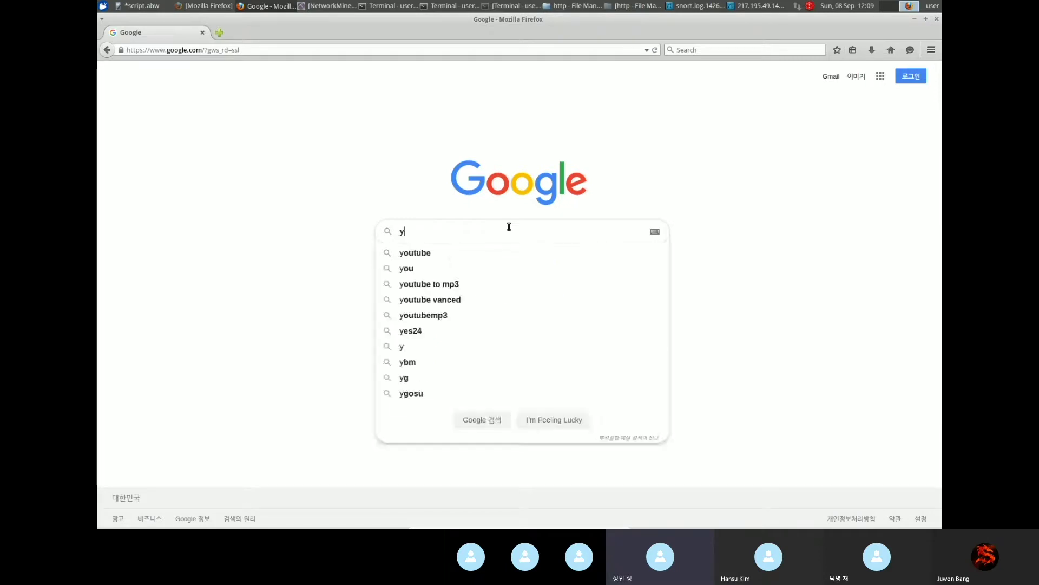
pyautogui.press('Return')
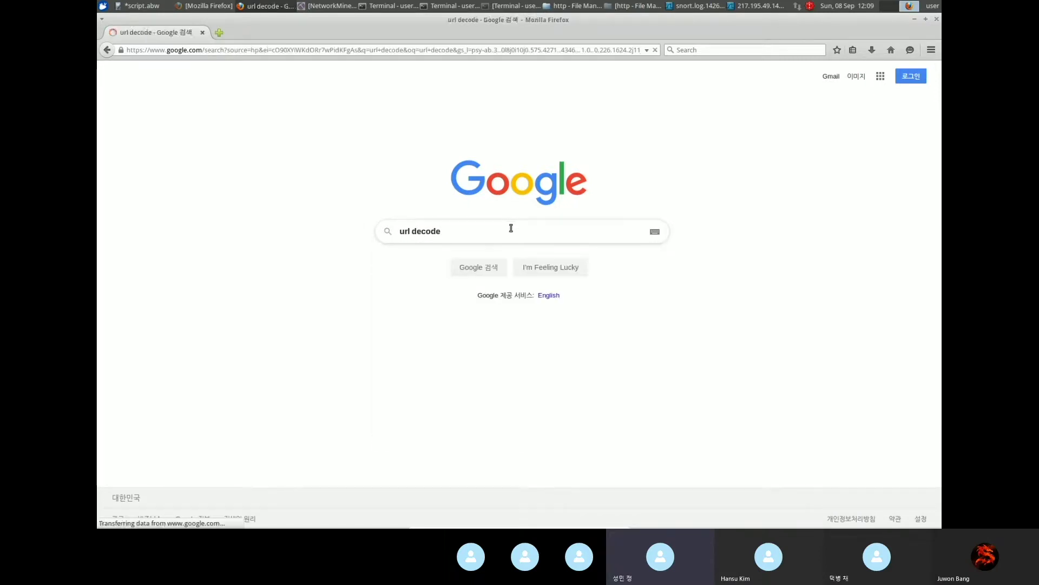
pyautogui.click(260, 156)
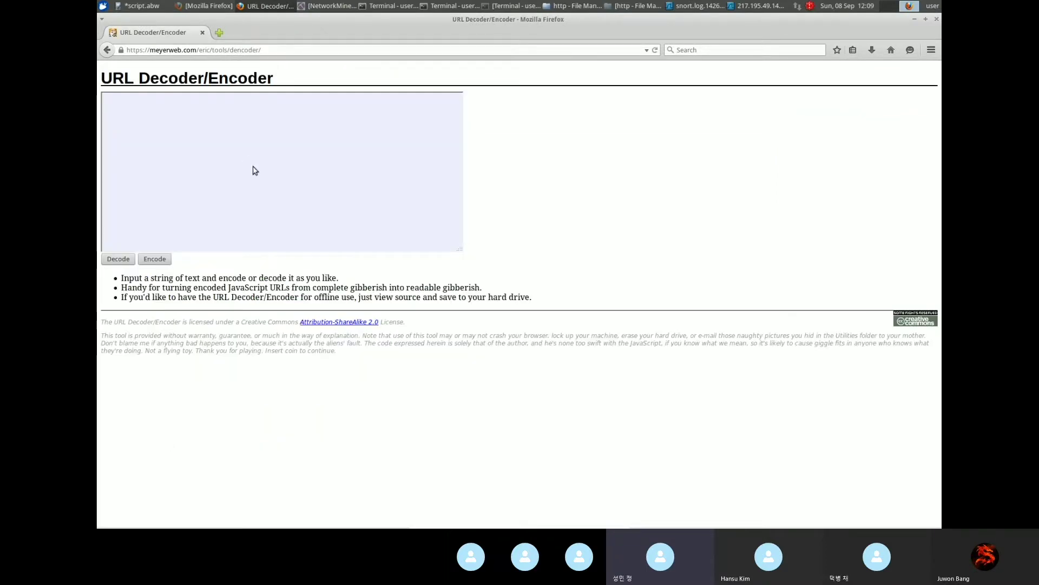
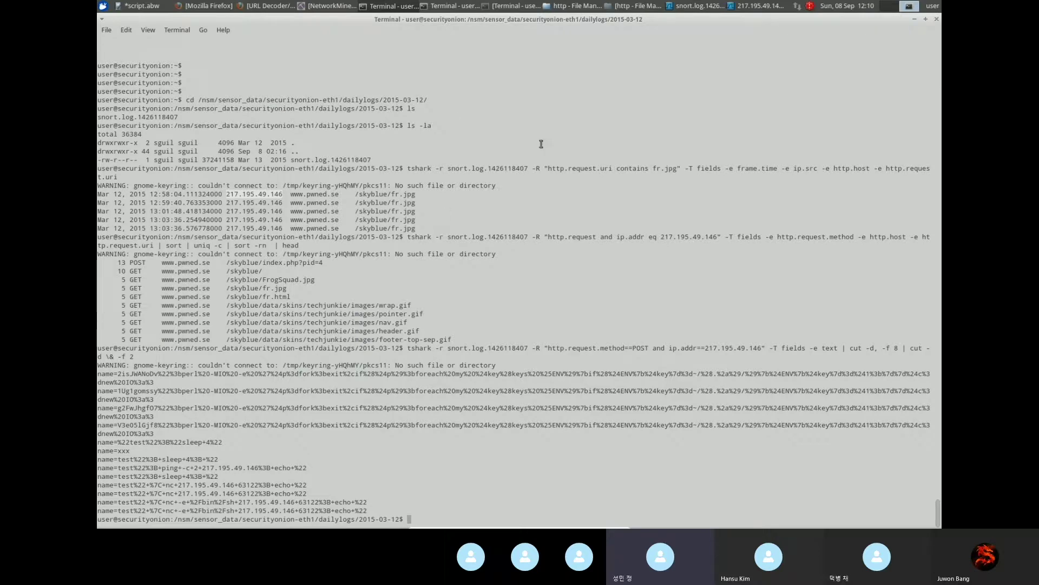
# Step: Copy the tcpdump command for host 217.195.49.146 from the script.abw document
pyautogui.click(139, 7)
pyautogui.click(635, 310)
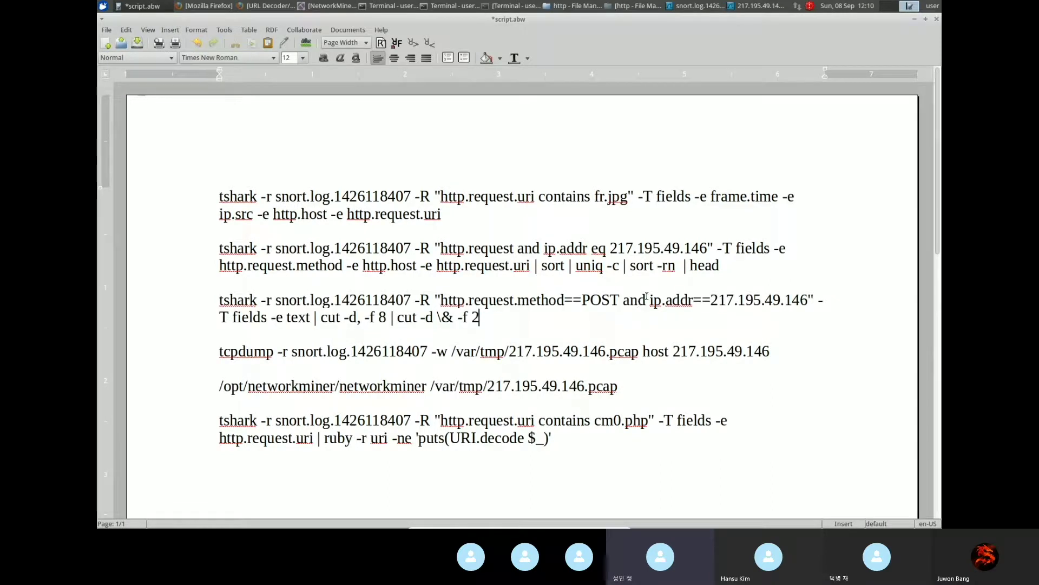
pyautogui.moveTo(777, 356); pyautogui.dragTo(219, 352)
pyautogui.rightClick(253, 352)
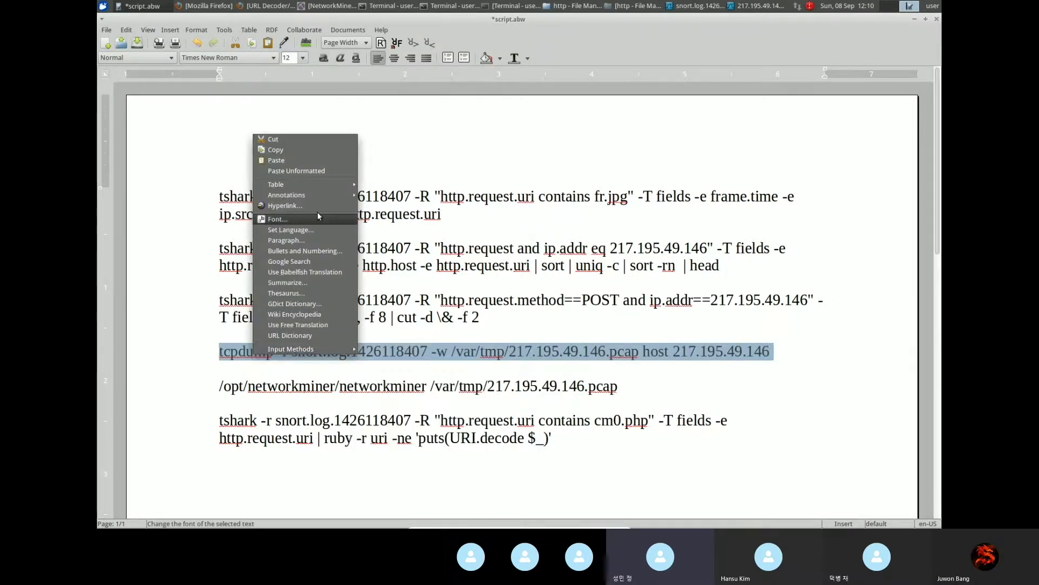
pyautogui.click(275, 150)
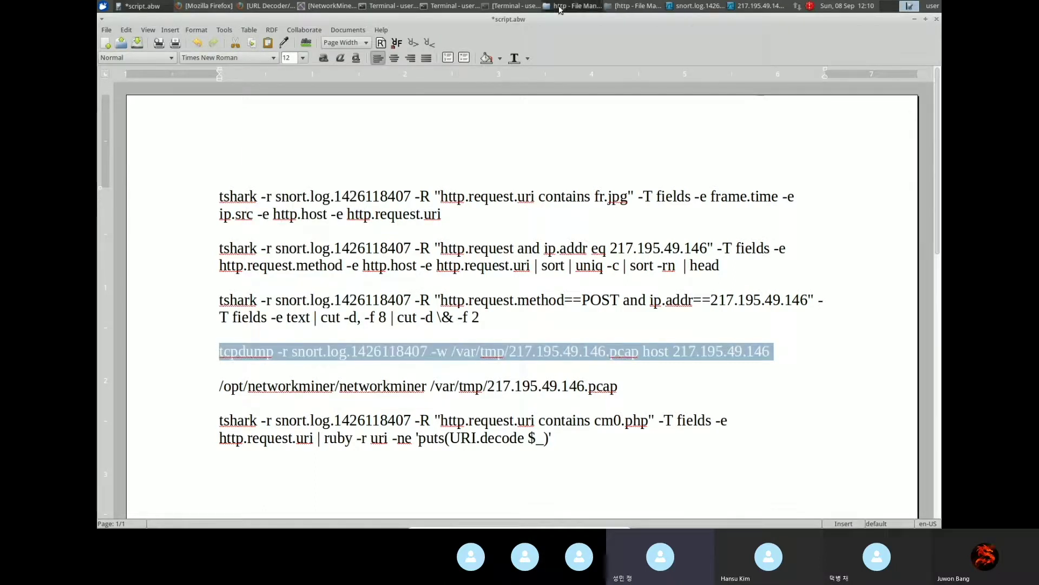
# Step: Run the copied tcpdump command in the terminal to write host 217.195.49.146 traffic from snort.log.1426118407 to /var/tmp/217.195.49.146.pcap
pyautogui.hotkey('alt', 'Tab')
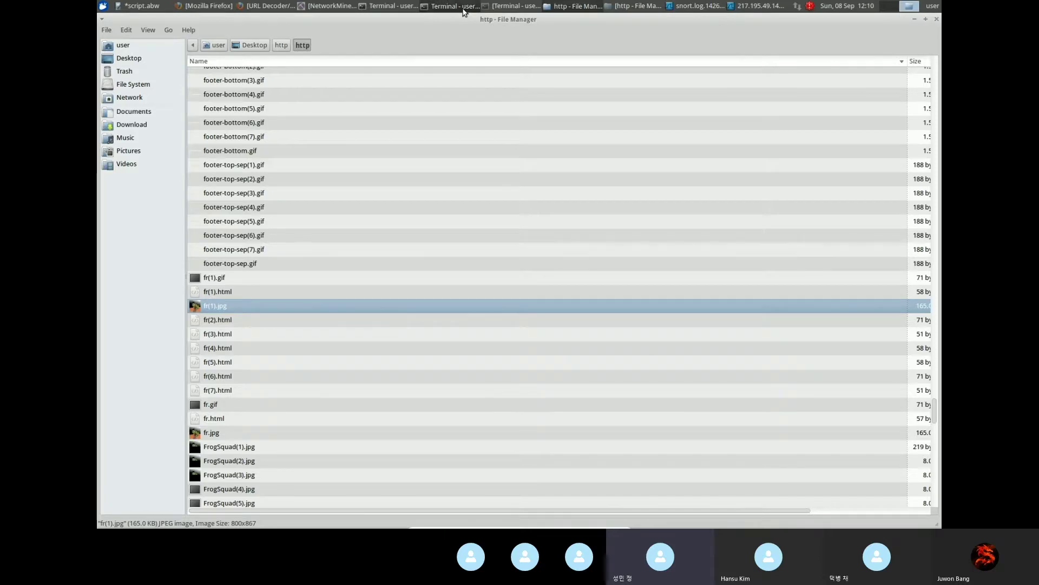
pyautogui.click(393, 10)
pyautogui.click(381, 10)
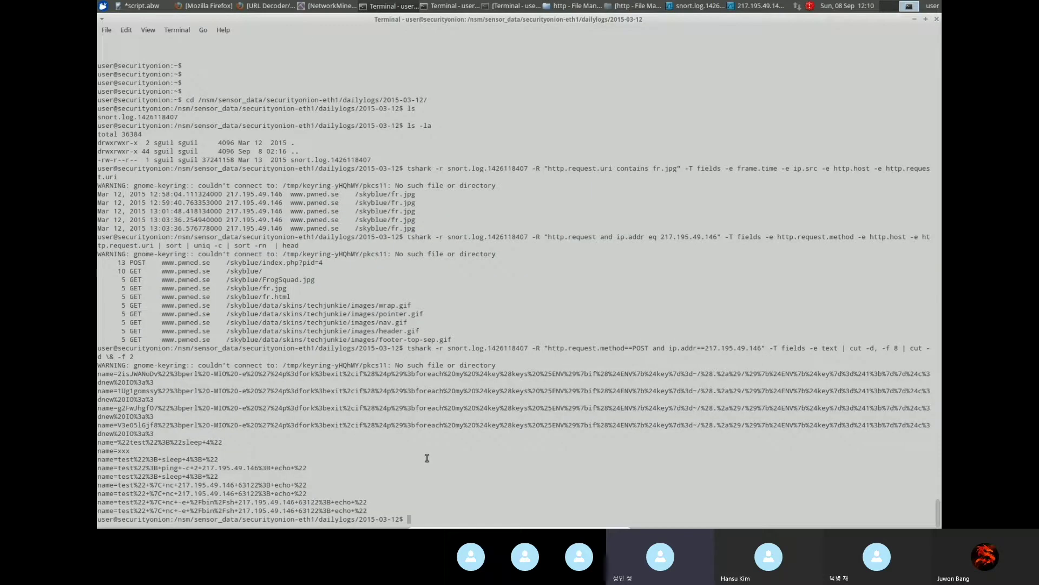
pyautogui.press('Return')
pyautogui.press('Return')
pyautogui.press('Return')
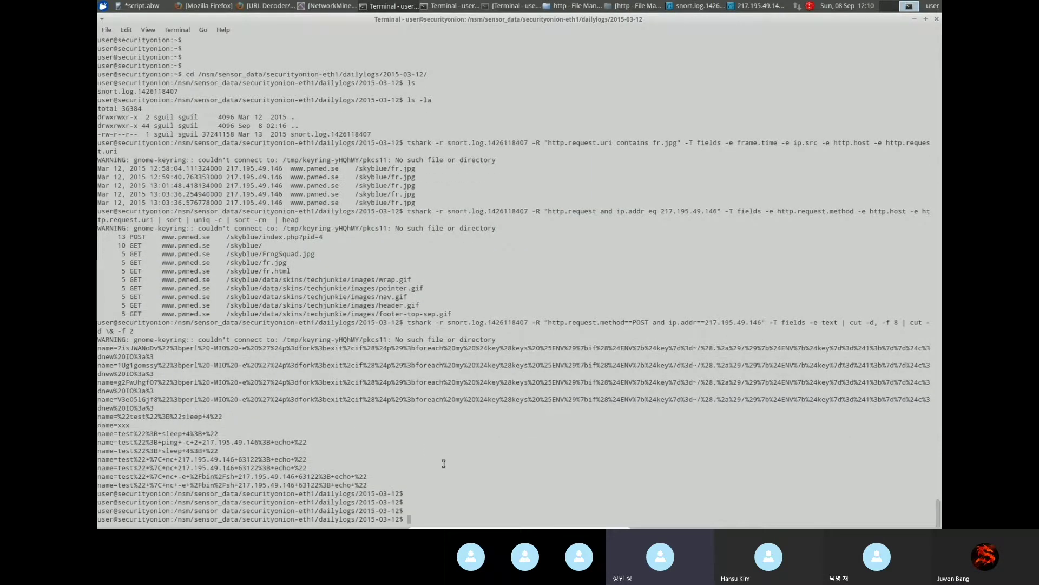
pyautogui.rightClick(435, 501)
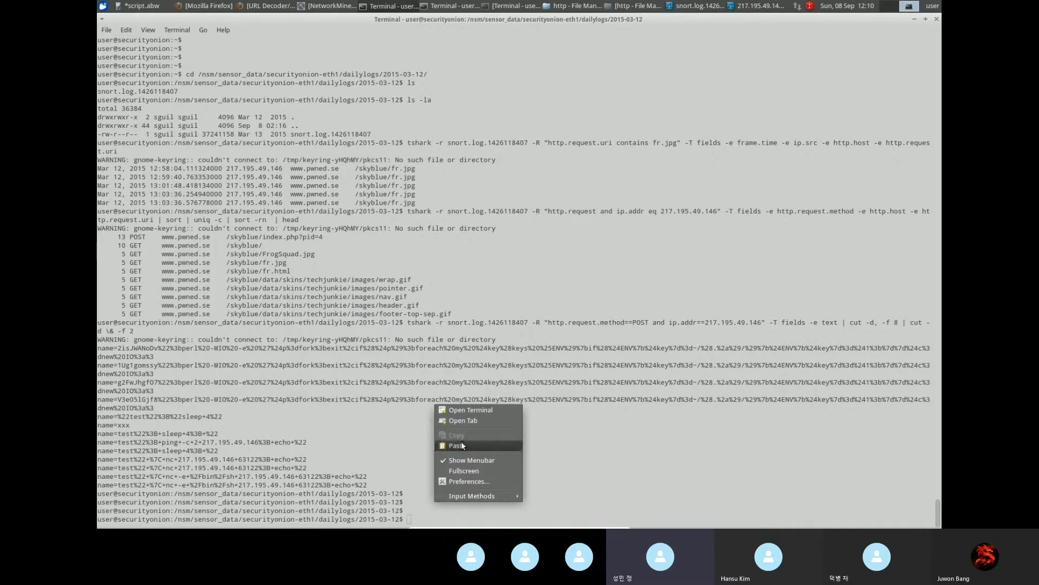
pyautogui.click(462, 441)
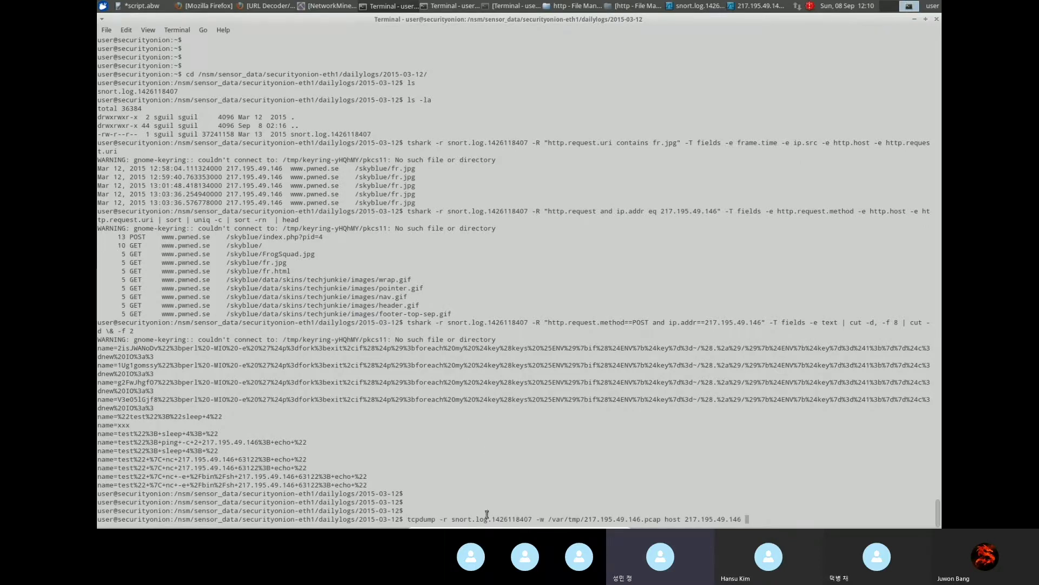
pyautogui.press('Home')
pyautogui.moveTo(684, 520); pyautogui.dragTo(741, 520)
pyautogui.press('Return')
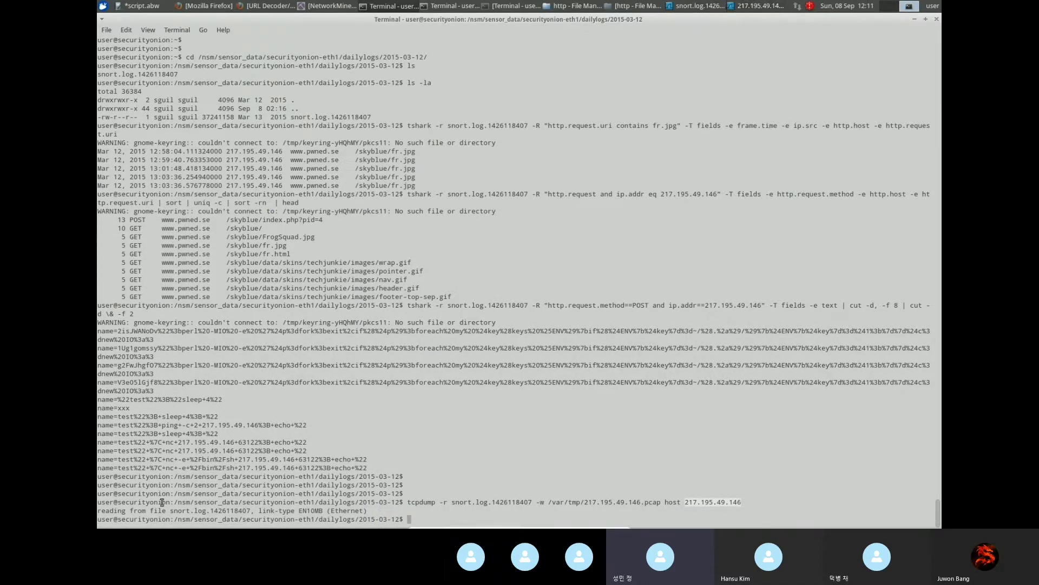
# Step: Switch to the 217.195.49.146.pcap capture in Wireshark, widen the Source column and select the first POST /skyblue/index.php?pid=4 packet
pyautogui.click(760, 8)
pyautogui.scroll(10, 444, 147)
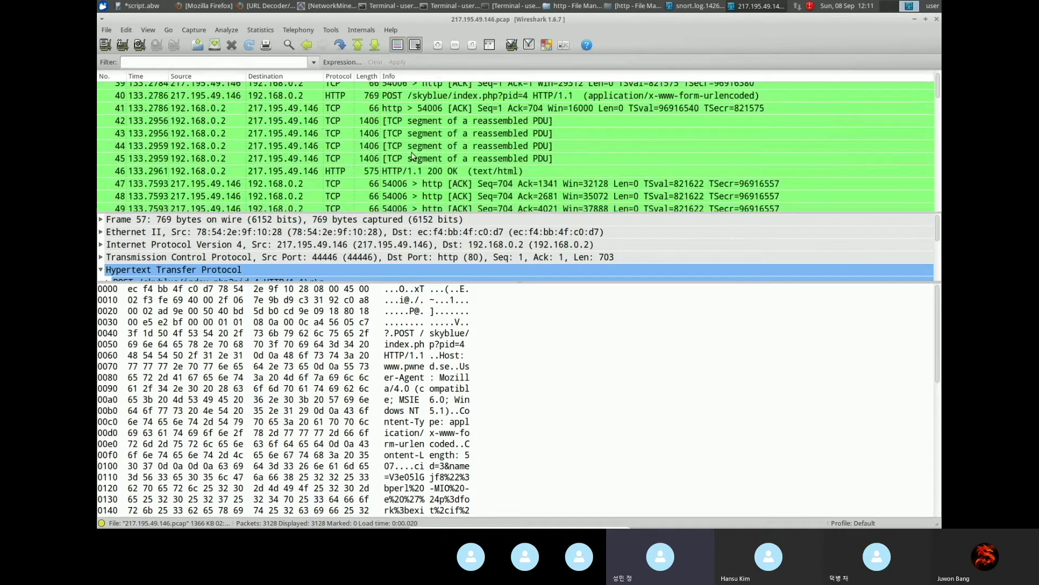
pyautogui.scroll(6, 450, 141)
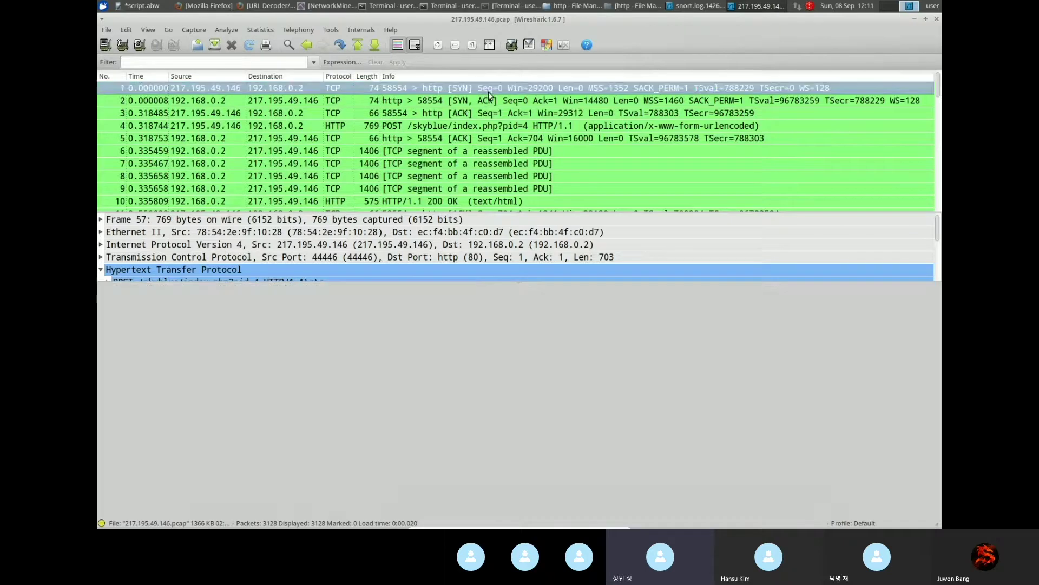
pyautogui.scroll(-2, 433, 108)
pyautogui.scroll(2, 412, 111)
pyautogui.click(394, 113)
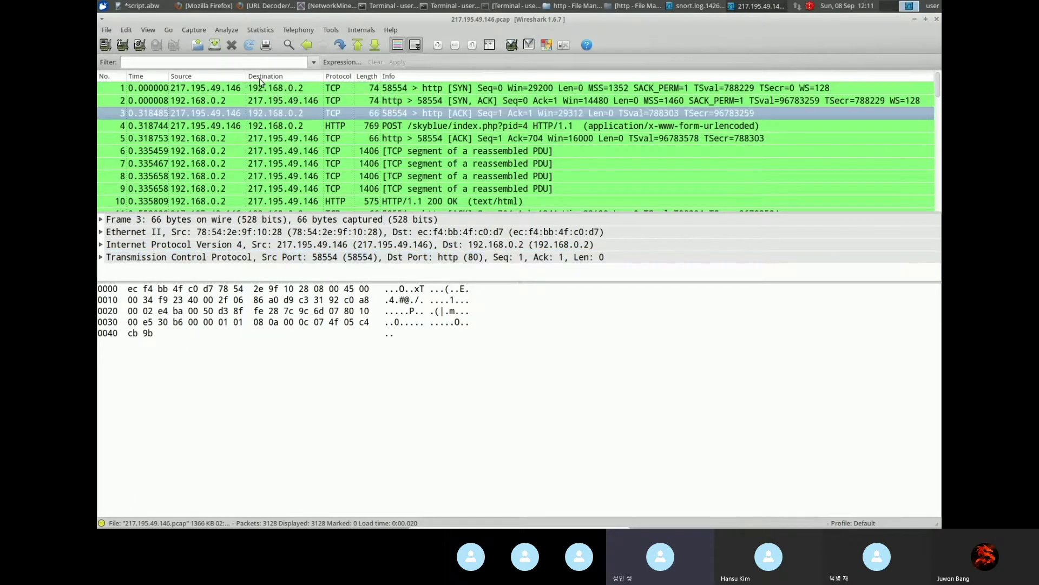
pyautogui.moveTo(247, 75); pyautogui.dragTo(305, 76)
pyautogui.click(350, 133)
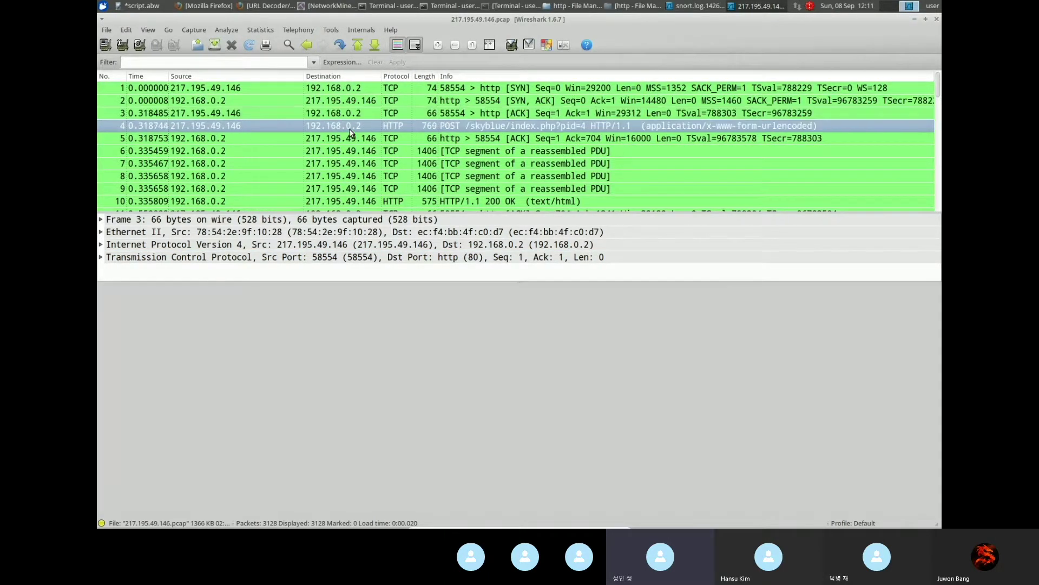
# Step: Look through the packet list from its beginning and enter http as the display filter text
pyautogui.scroll(-12, 351, 133)
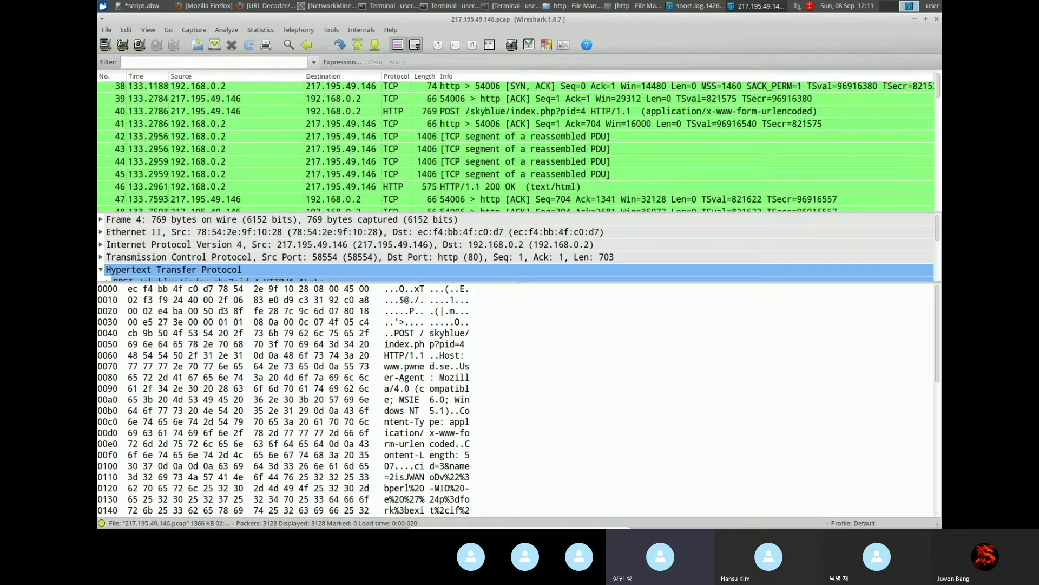
pyautogui.moveTo(939, 99)
pyautogui.mouseDown()
pyautogui.moveTo(974, 160)
pyautogui.moveTo(969, 201)
pyautogui.moveTo(953, 209)
pyautogui.moveTo(930, 168)
pyautogui.moveTo(938, 86)
pyautogui.mouseUp()
pyautogui.click(544, 90)
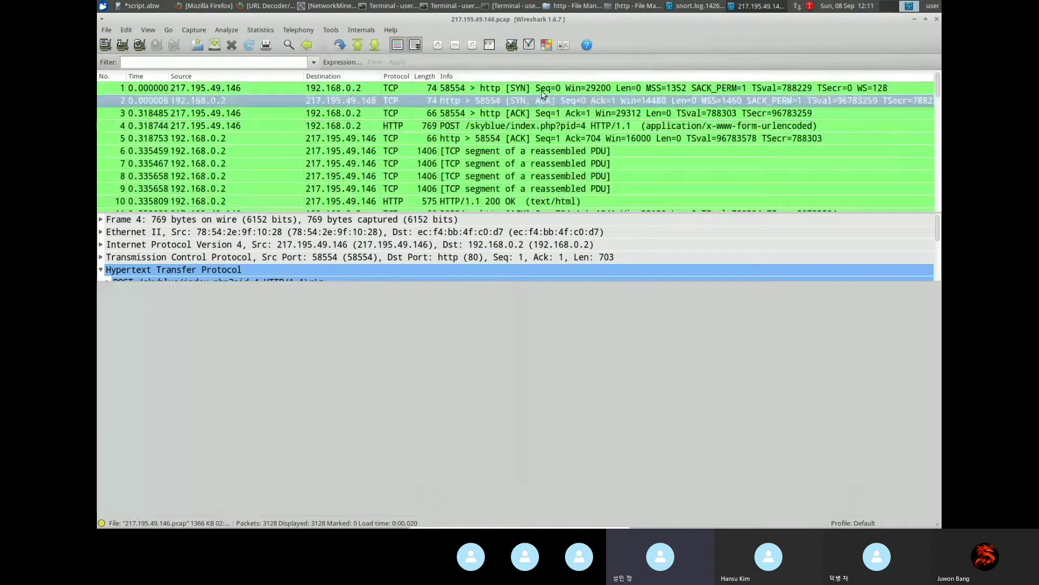
pyautogui.click(233, 64)
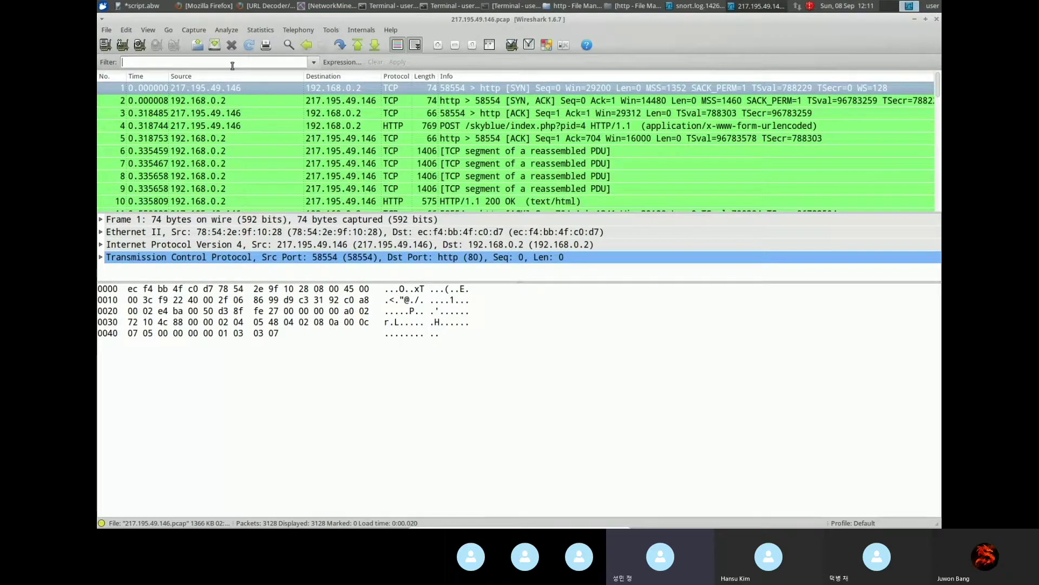
pyautogui.click(445, 141)
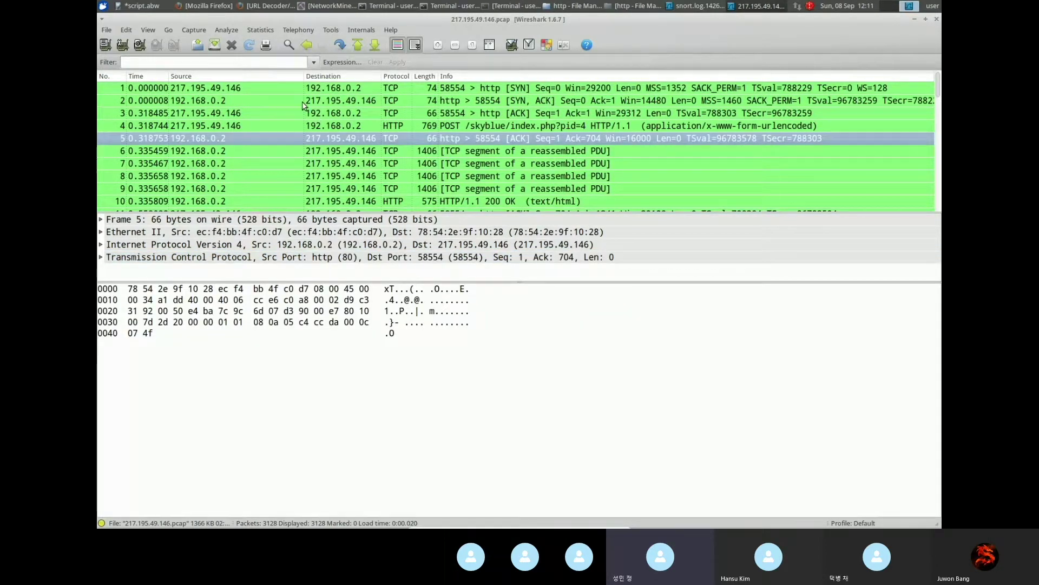
pyautogui.click(219, 65)
pyautogui.write('http')
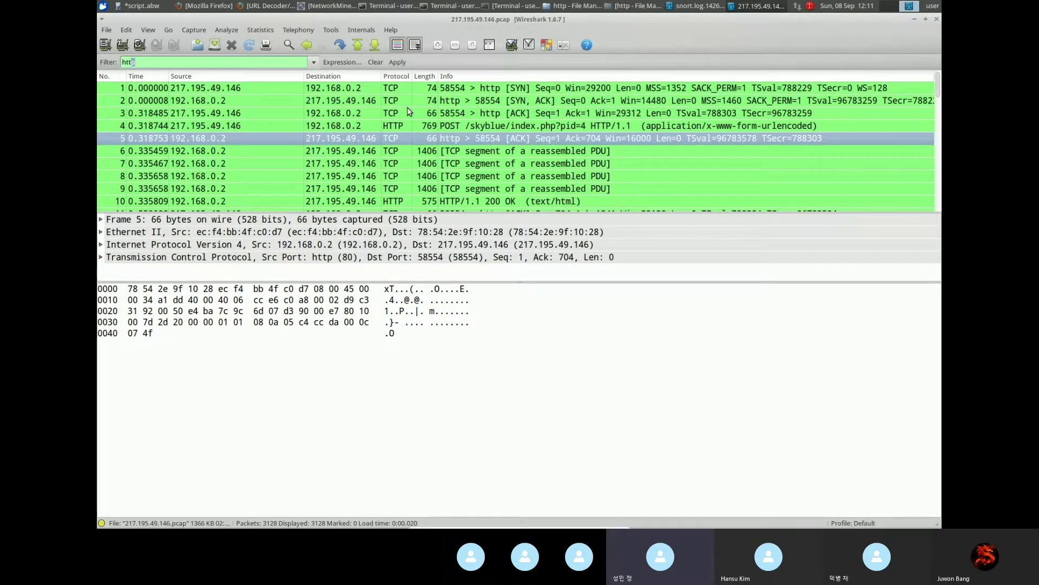
# Step: Minimize Wireshark and examine the name= payload lines in the terminal's tshark output
pyautogui.click(913, 20)
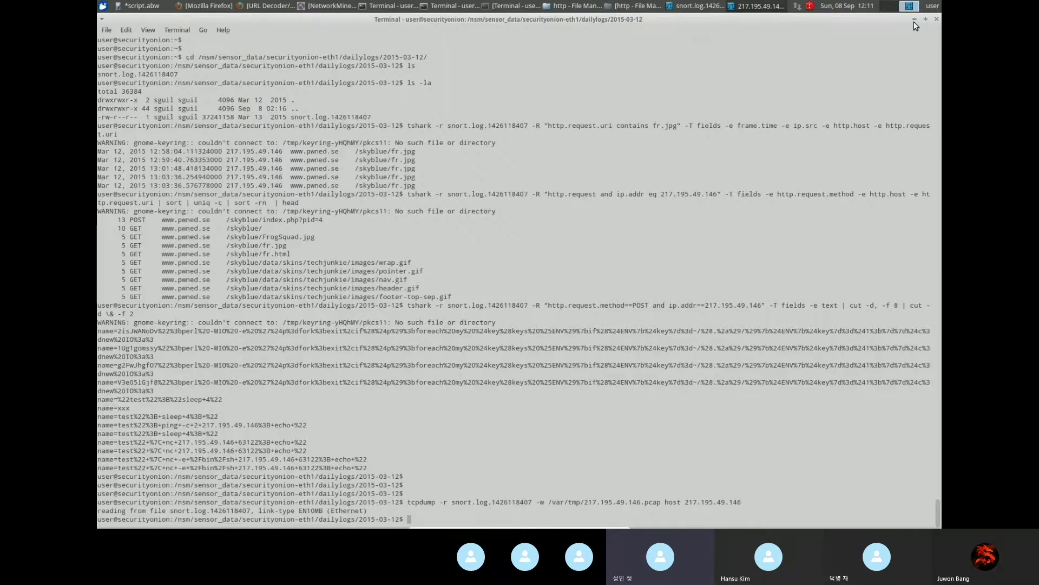
pyautogui.tripleClick(105, 450)
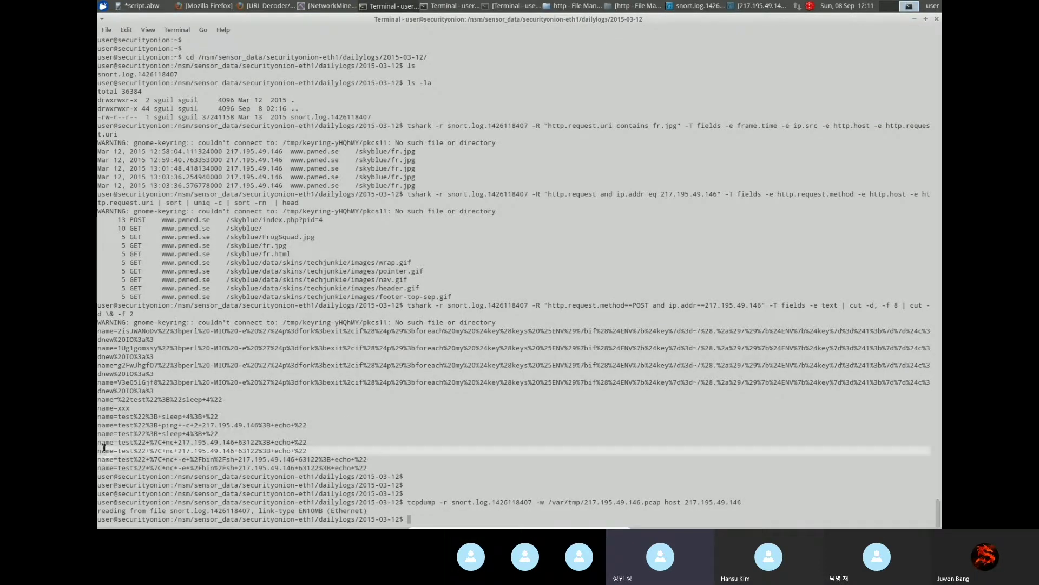
pyautogui.click(107, 331)
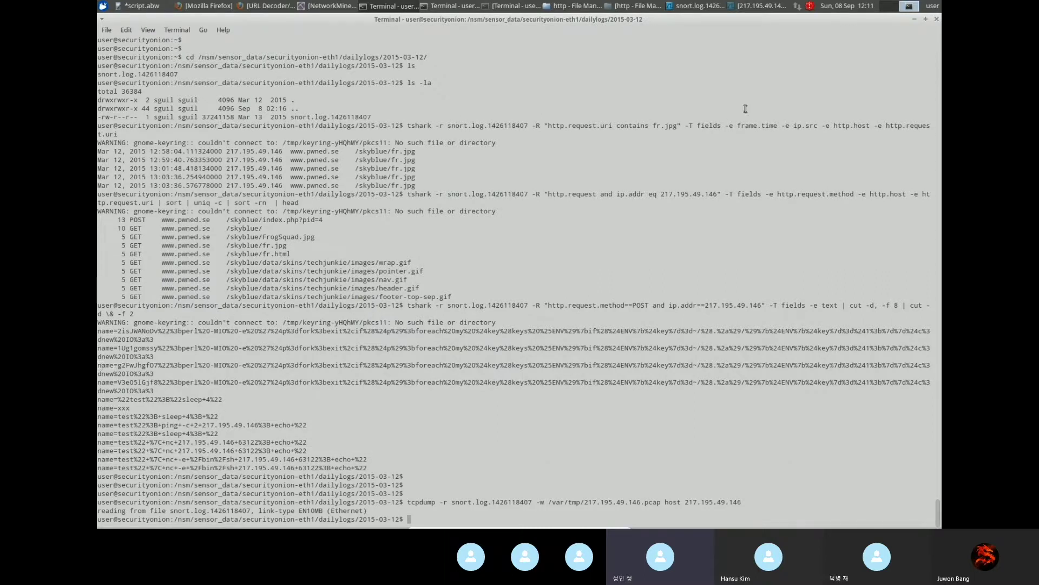
# Step: Minimize the two terminal windows and bring the 217.195.49.146.pcap capture forward in Wireshark
pyautogui.click(915, 21)
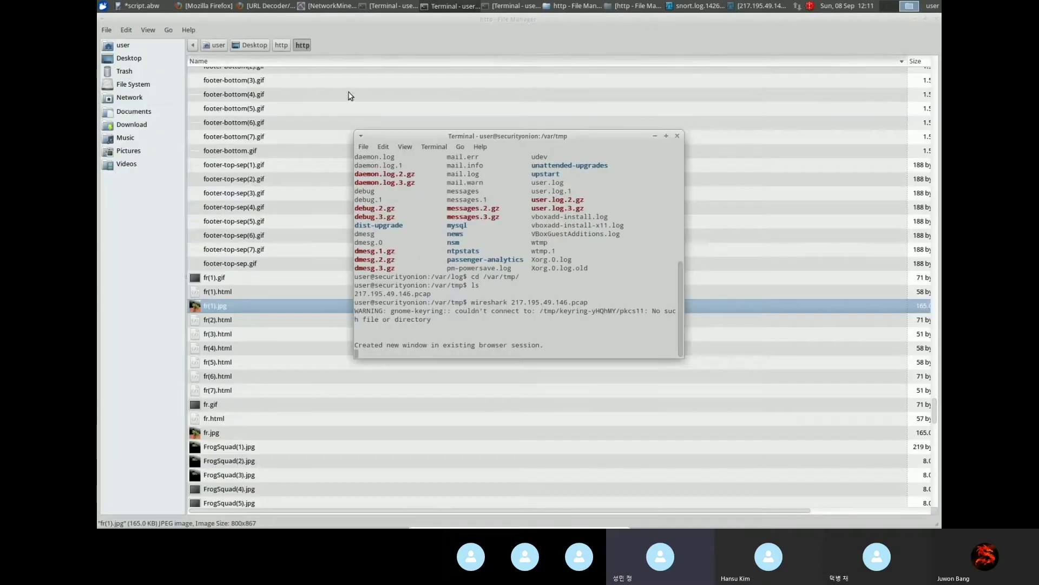
pyautogui.click(659, 134)
pyautogui.click(697, 7)
pyautogui.click(746, 10)
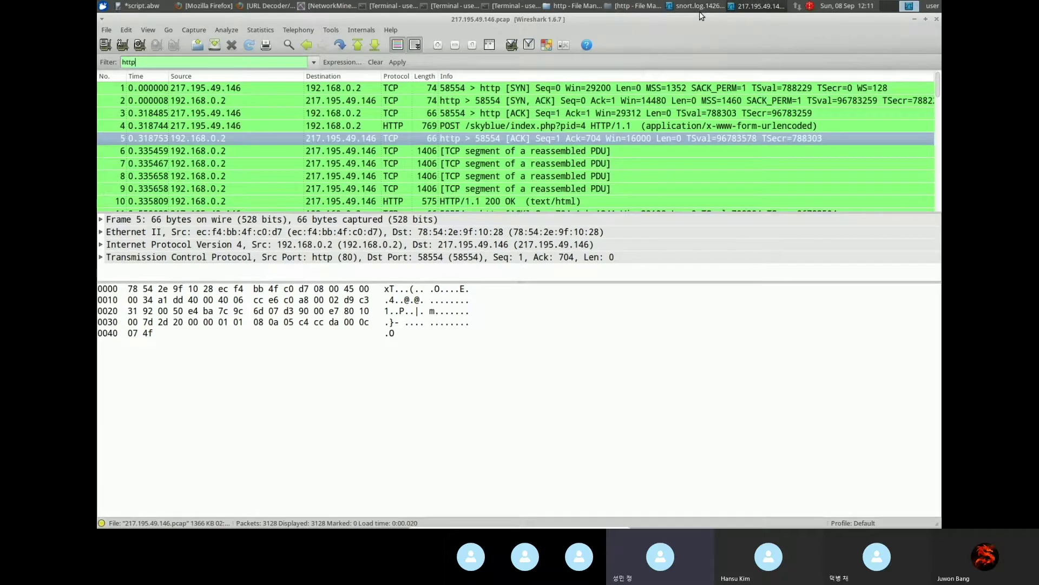
pyautogui.click(700, 8)
pyautogui.click(755, 6)
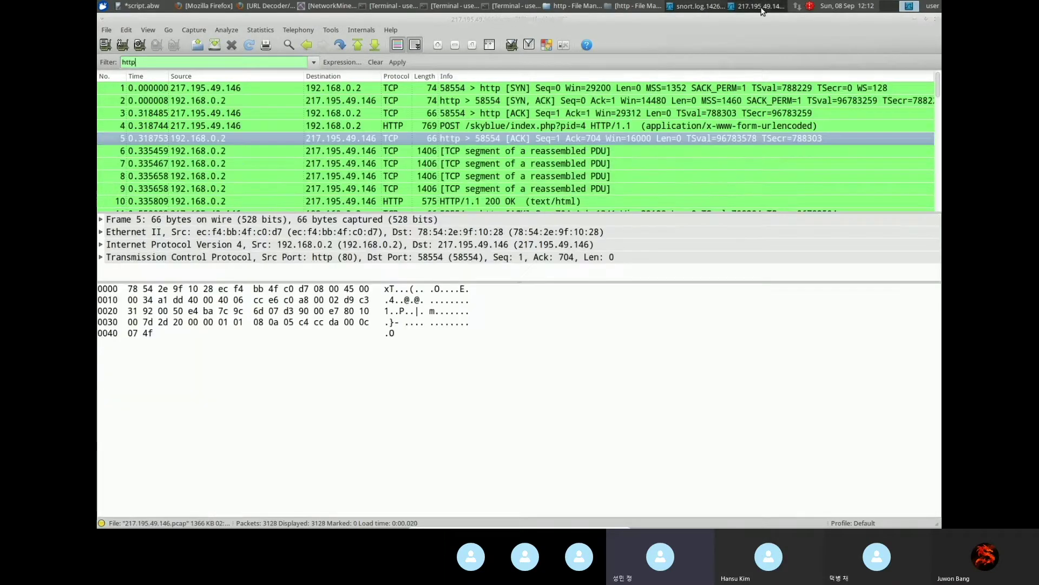
# Step: Look through the first packets of the 217.195.49.146.pcap capture, checking the details of packet 1 and packet 34
pyautogui.click(427, 124)
pyautogui.click(421, 88)
pyautogui.scroll(-6, 479, 141)
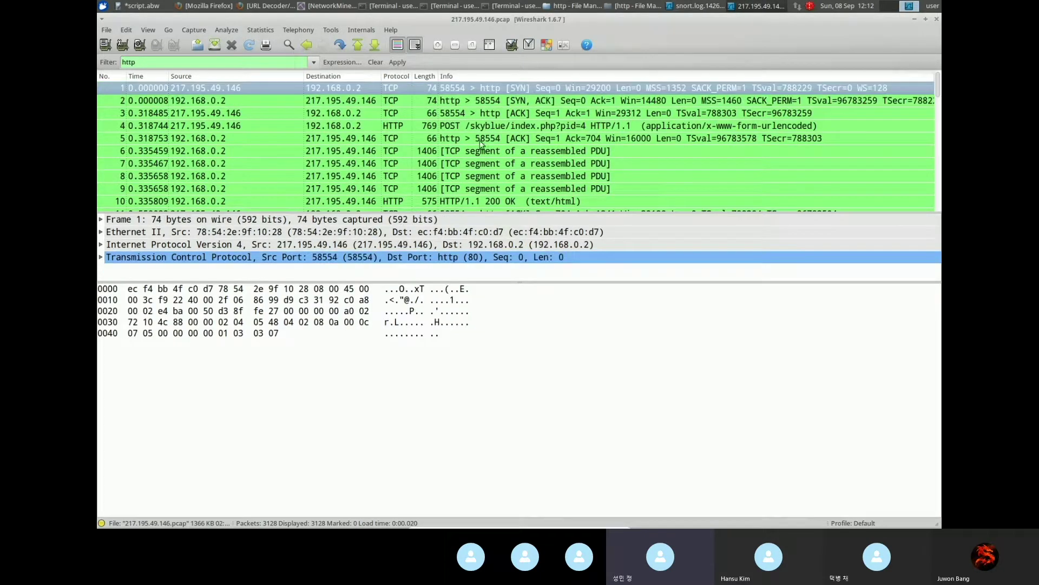
pyautogui.scroll(-3, 486, 177)
pyautogui.click(544, 166)
pyautogui.scroll(9, 544, 168)
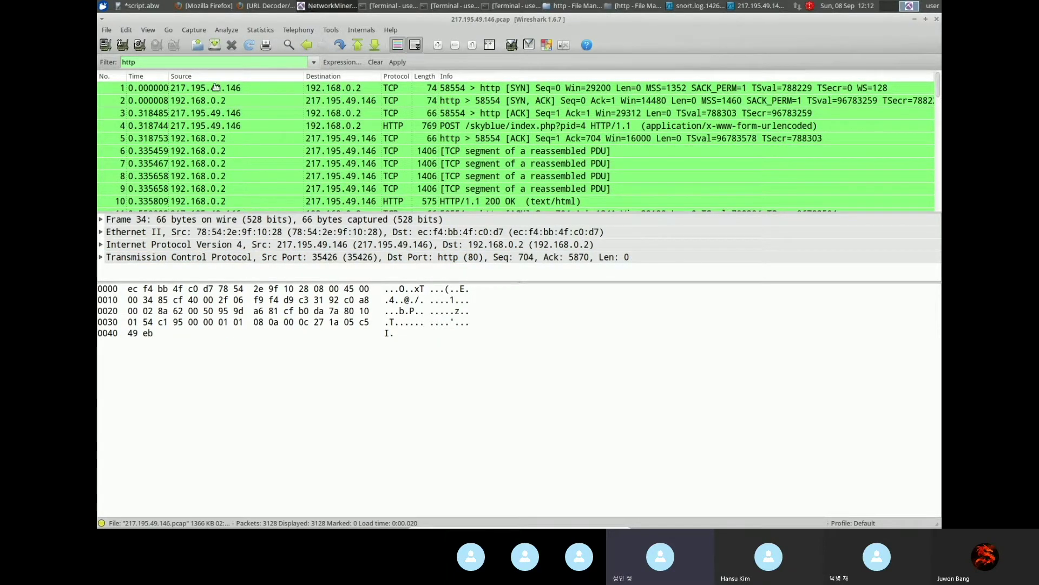
# Step: Switch to NetworkMiner and review the reconstructed files list up to its first entry
pyautogui.click(328, 6)
pyautogui.scroll(10, 222, 127)
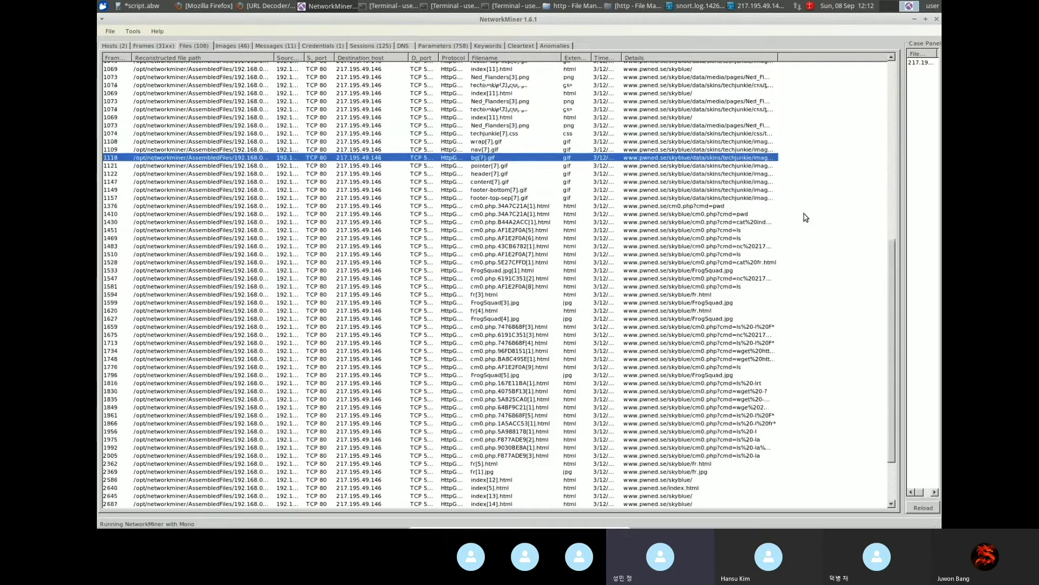
pyautogui.scroll(4, 370, 158)
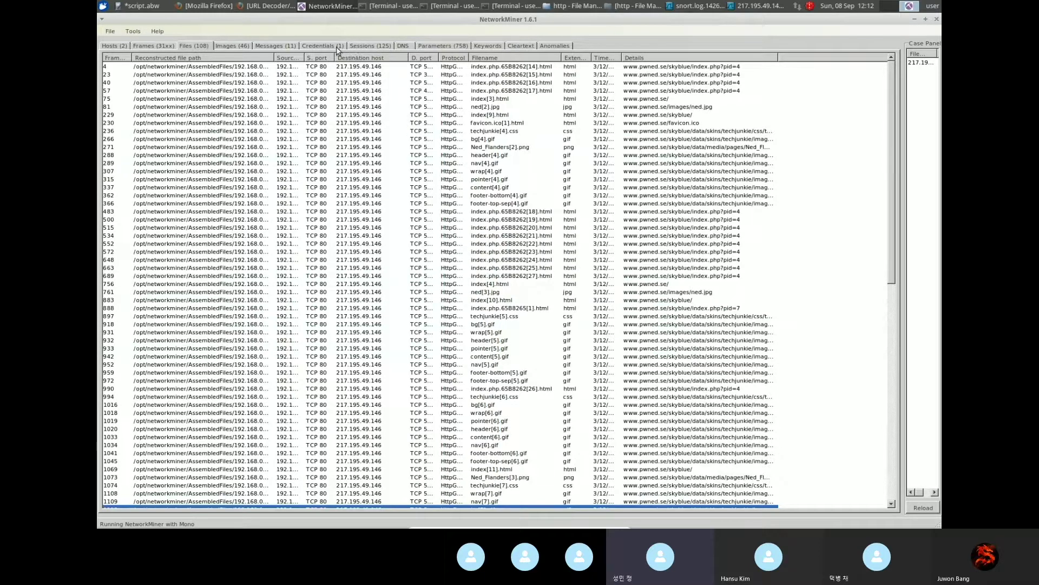
# Step: Show the extracted parameters list and widen its columns so the full parameter names can be read
pyautogui.click(434, 46)
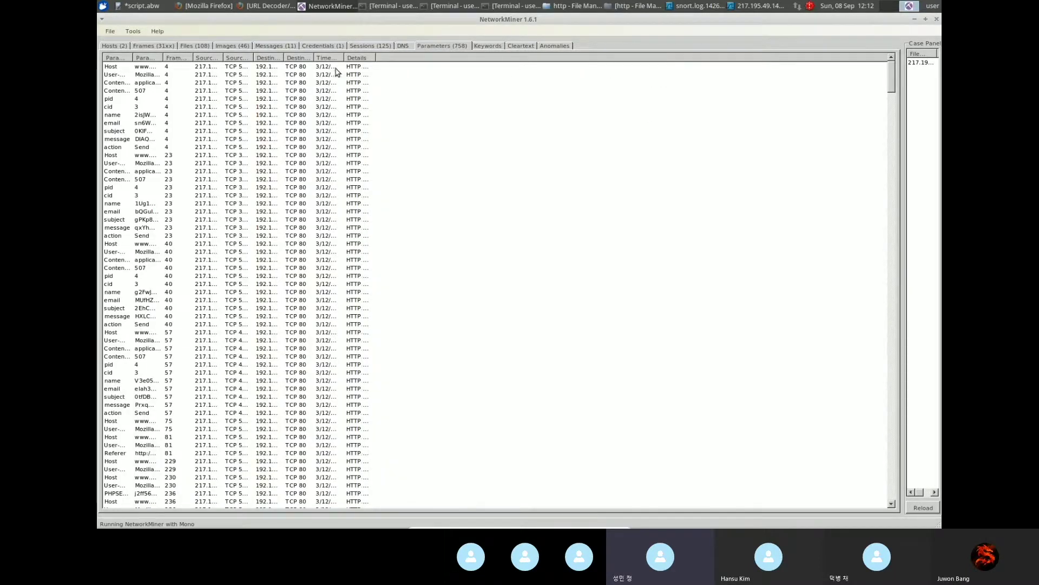
pyautogui.click(247, 58)
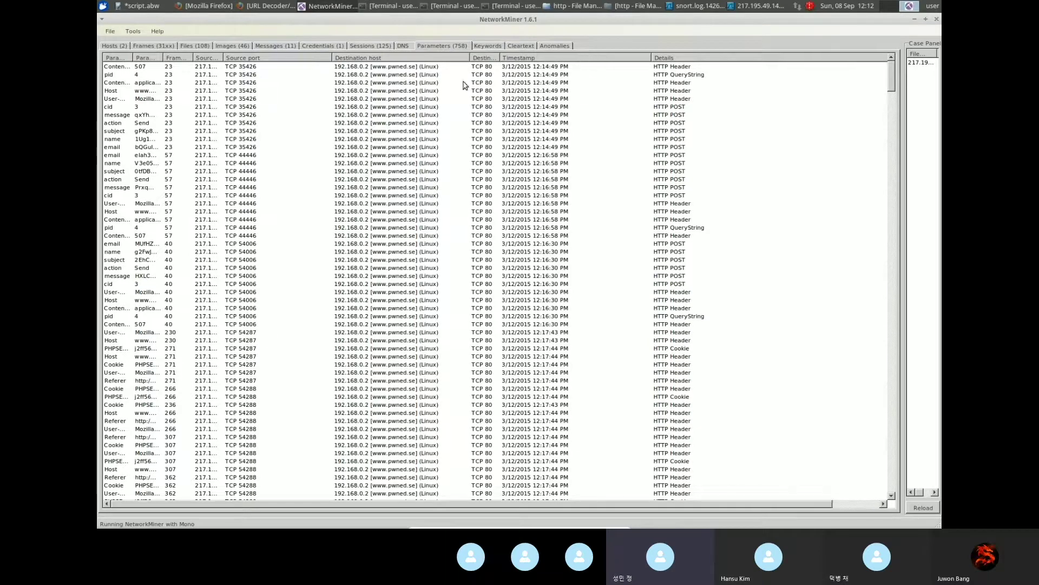
pyautogui.click(249, 115)
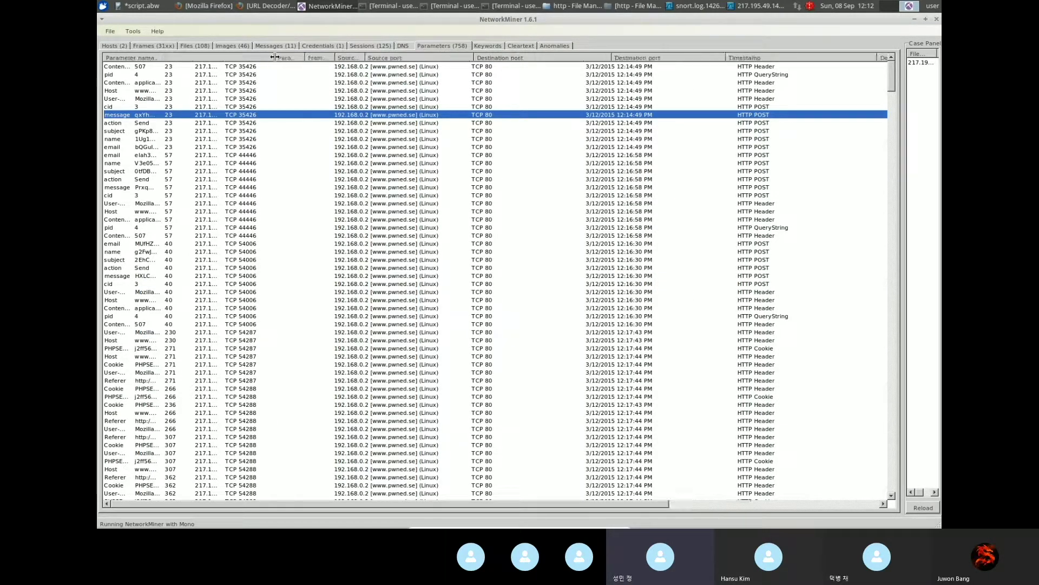
pyautogui.doubleClick(135, 56)
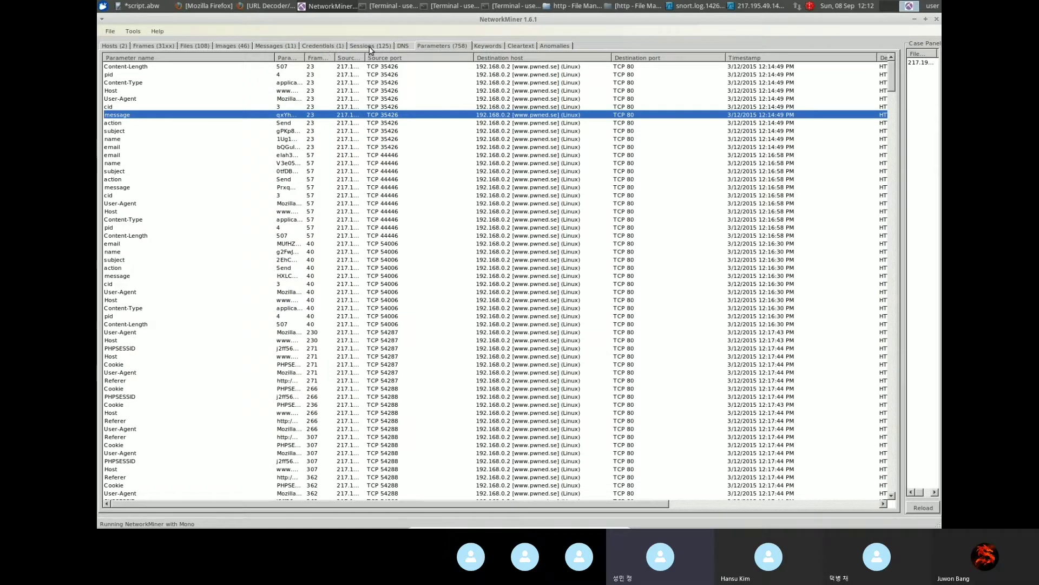
# Step: Open the extracted messages and inspect the attributes of frames 1341, 689, 663, 572, 515 and 500
pyautogui.click(275, 45)
pyautogui.click(158, 145)
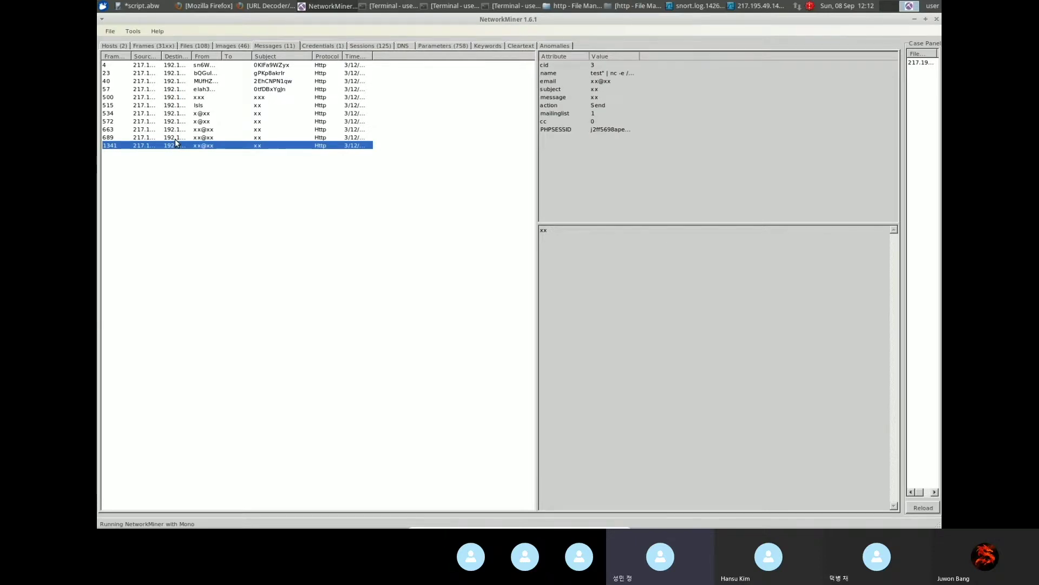
pyautogui.click(175, 138)
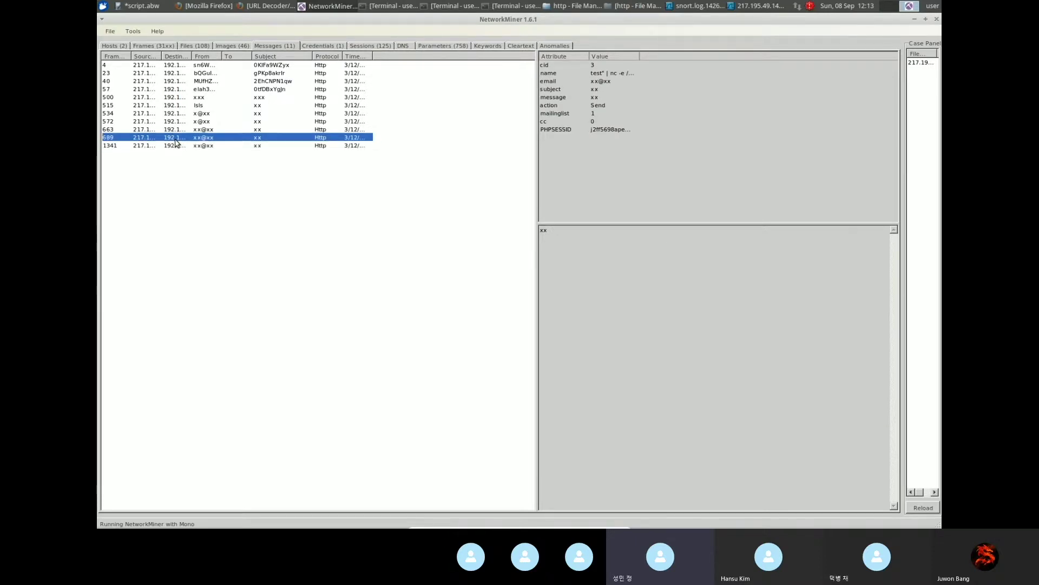
pyautogui.click(210, 130)
pyautogui.click(259, 121)
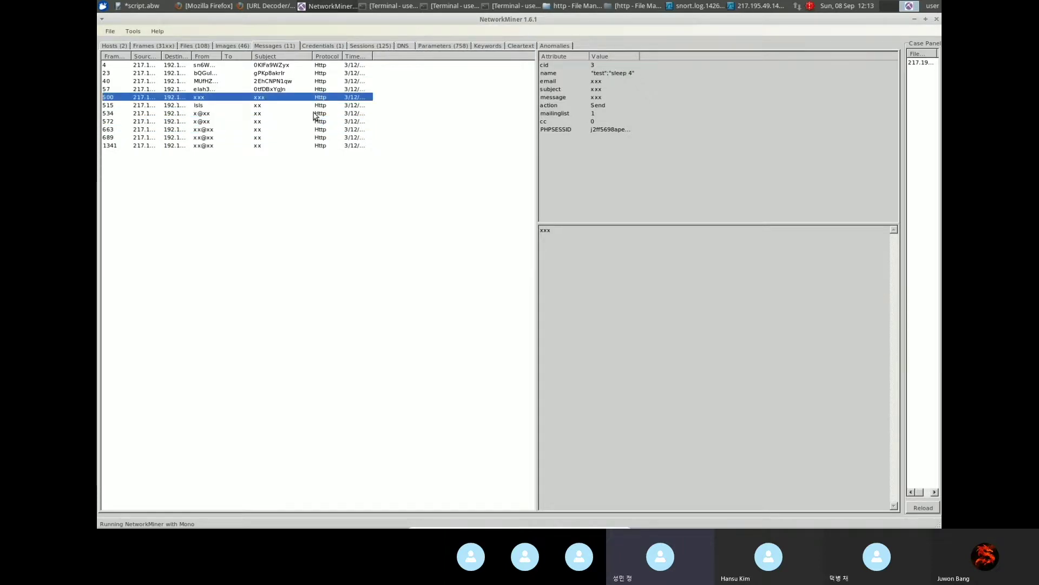
pyautogui.click(296, 105)
pyautogui.click(294, 97)
pyautogui.click(295, 105)
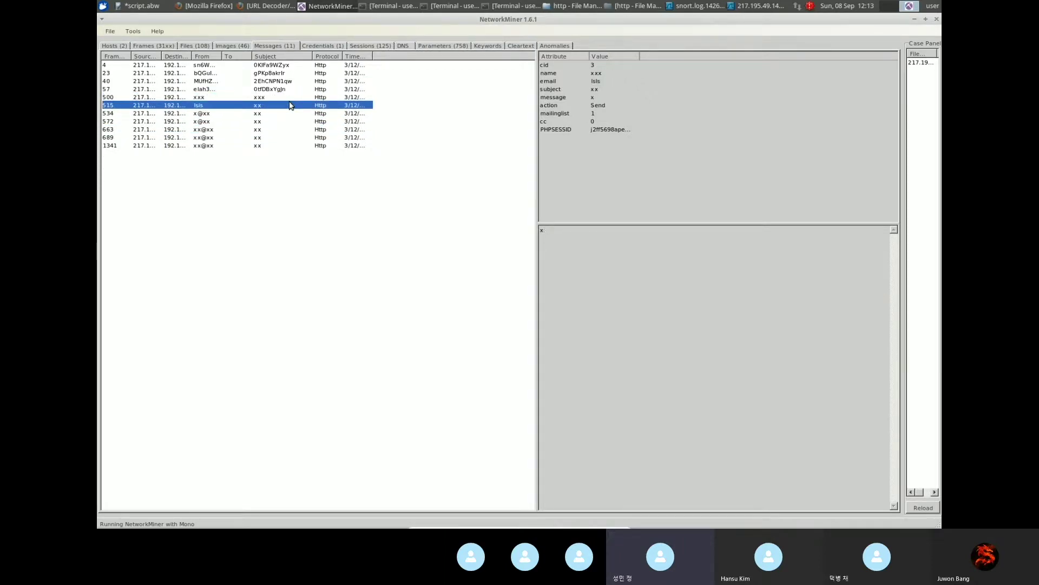
# Step: Compare the attributes of the messages in frames 23, 40, 57 and 500
pyautogui.click(295, 90)
pyautogui.click(295, 98)
pyautogui.click(298, 81)
pyautogui.click(299, 73)
pyautogui.click(295, 89)
pyautogui.click(301, 73)
pyautogui.click(299, 81)
pyautogui.click(296, 98)
# Step: Compare the injected name values of the messages in frames 534, 572, 663, 689 and 1341
pyautogui.click(294, 121)
pyautogui.click(292, 129)
pyautogui.click(288, 121)
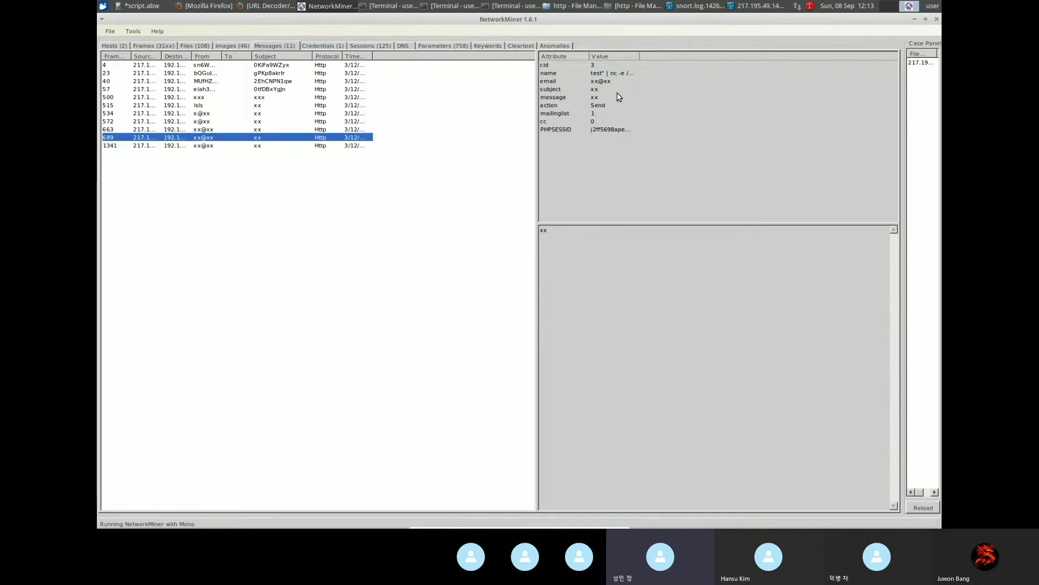
pyautogui.click(275, 130)
pyautogui.click(279, 123)
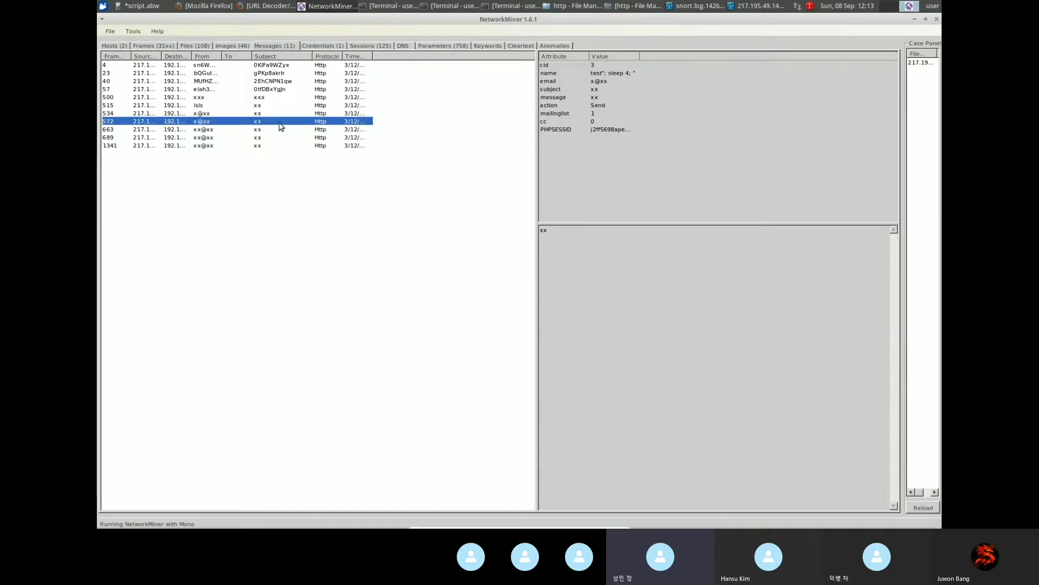
pyautogui.click(277, 130)
pyautogui.click(277, 138)
pyautogui.click(277, 145)
pyautogui.click(287, 130)
pyautogui.click(293, 121)
pyautogui.click(296, 138)
pyautogui.click(297, 115)
pyautogui.click(276, 145)
pyautogui.click(278, 138)
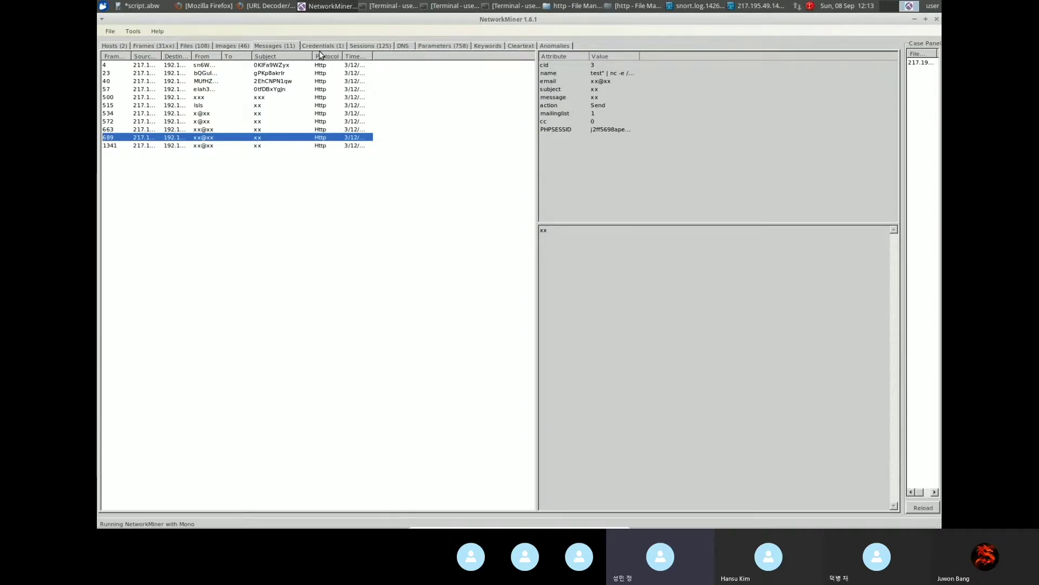
# Step: Return to the parameters list and widen the Parameter value column
pyautogui.click(433, 46)
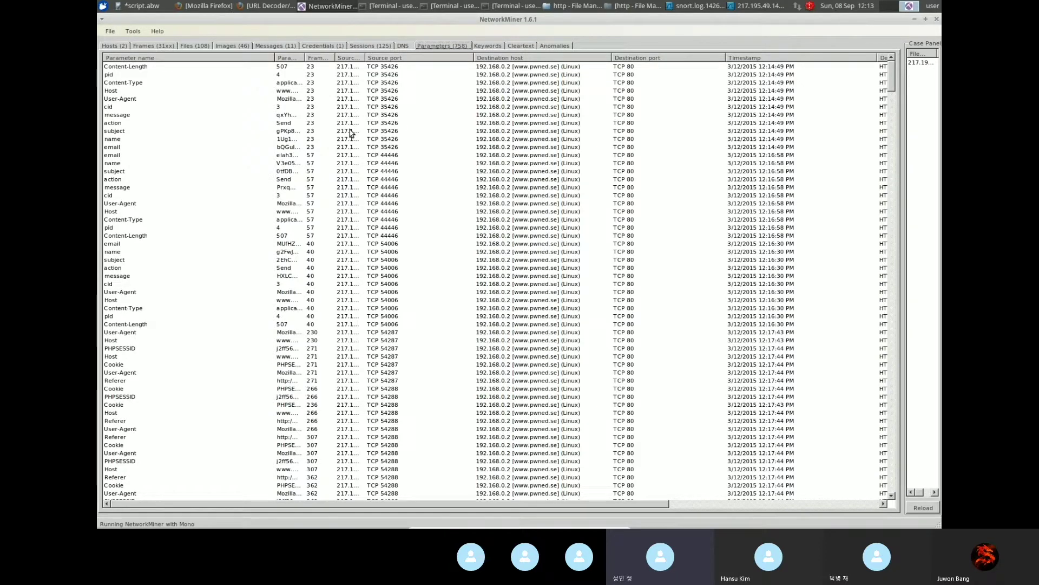
pyautogui.click(325, 115)
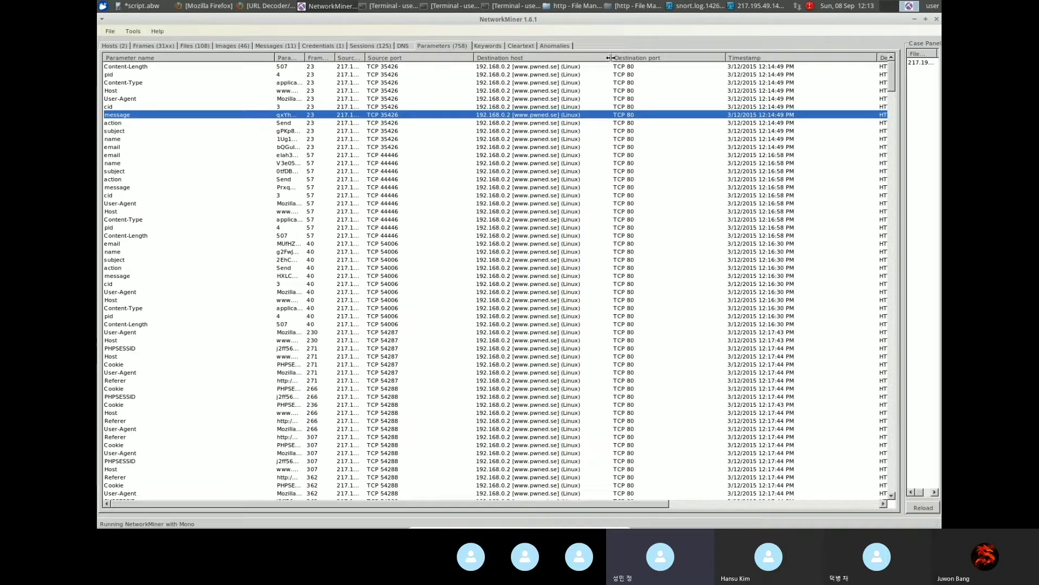
pyautogui.moveTo(610, 58); pyautogui.dragTo(447, 65)
pyautogui.click(512, 90)
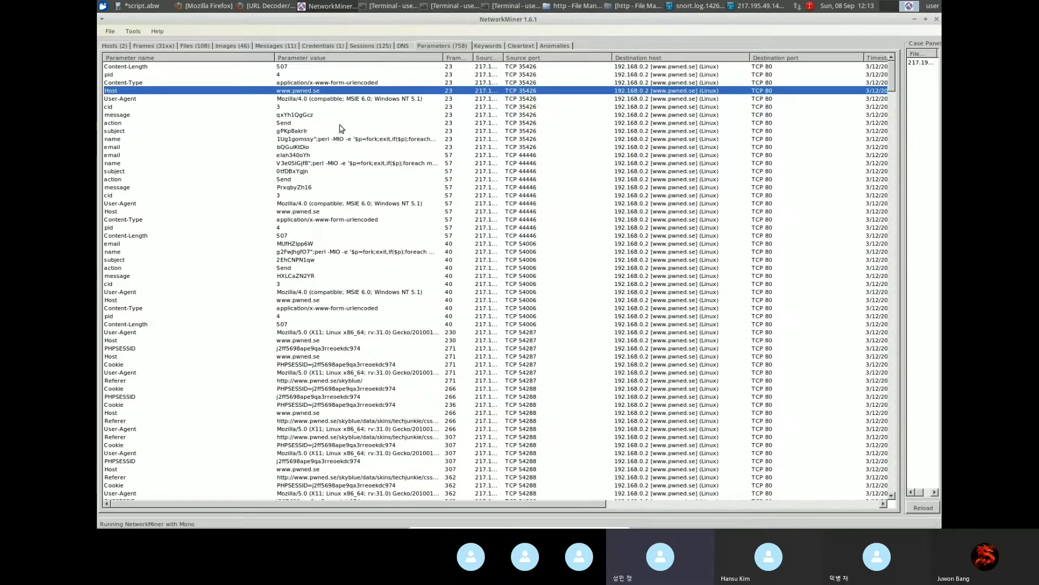
# Step: Review frame 23's parameters and widen the Frame number and Source host columns
pyautogui.click(329, 84)
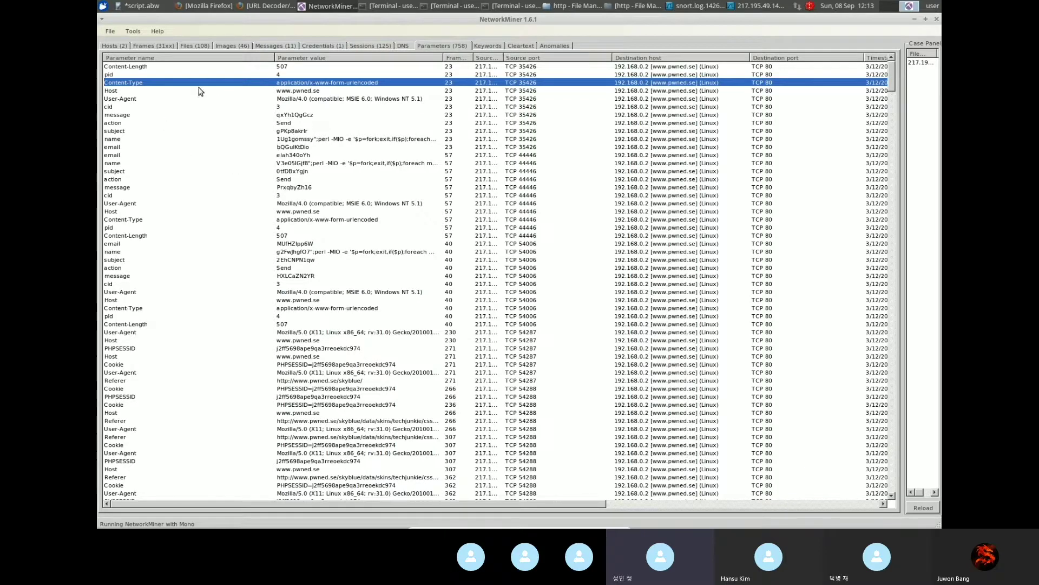
pyautogui.click(227, 123)
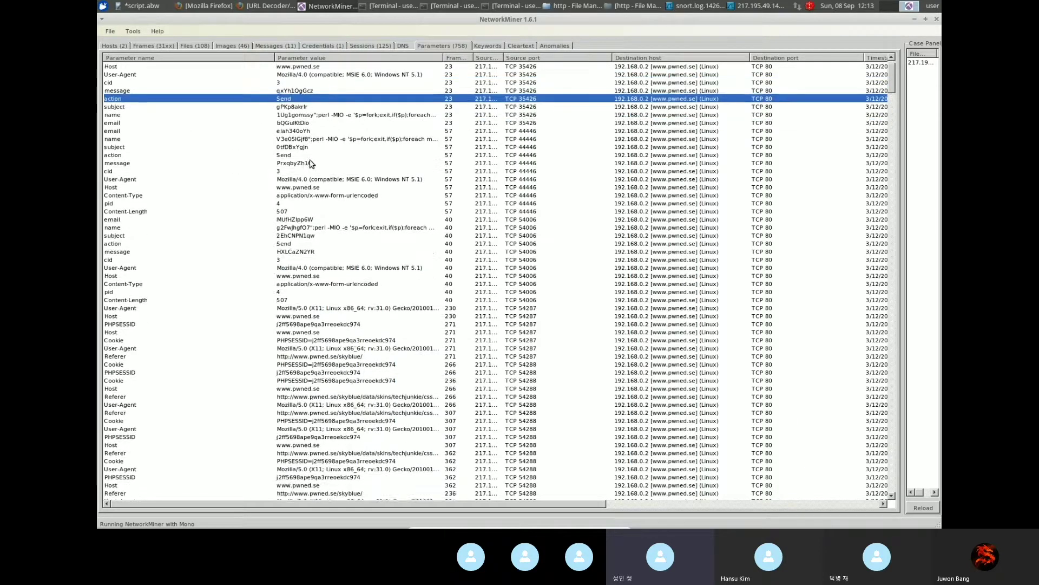
pyautogui.click(170, 140)
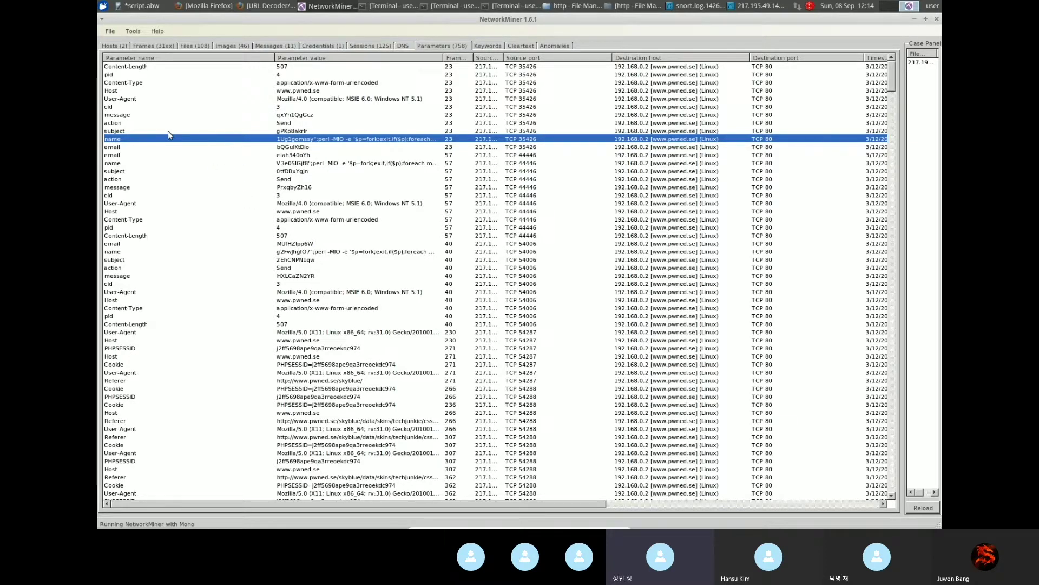
pyautogui.click(326, 76)
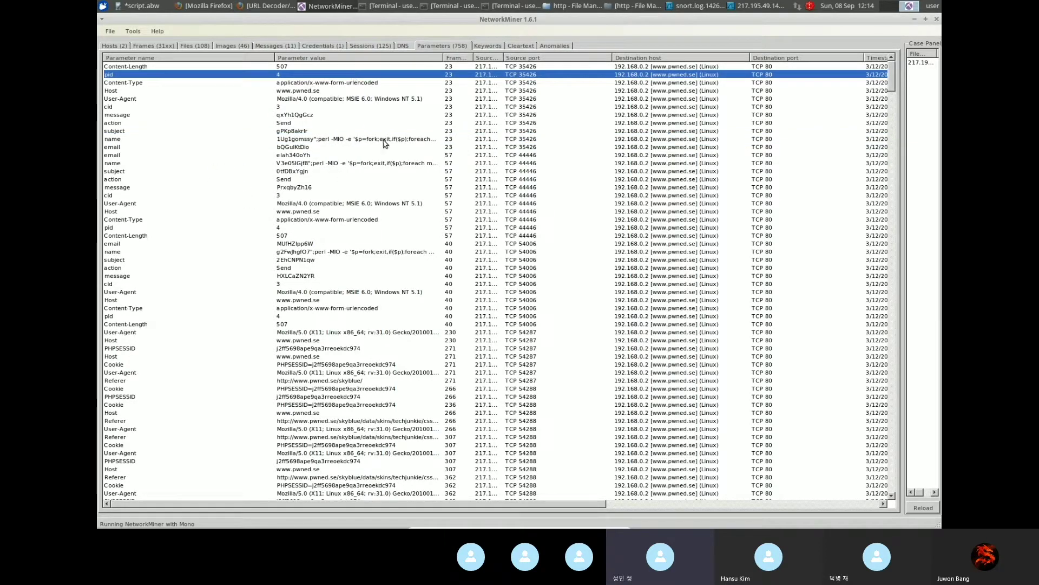
pyautogui.moveTo(473, 58); pyautogui.dragTo(560, 58)
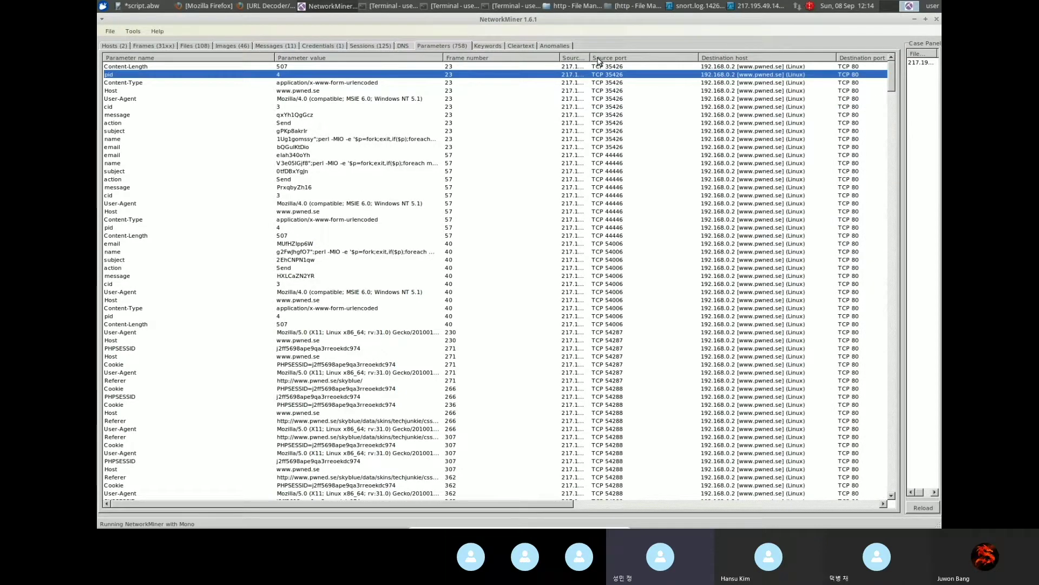
pyautogui.moveTo(589, 58); pyautogui.dragTo(630, 55)
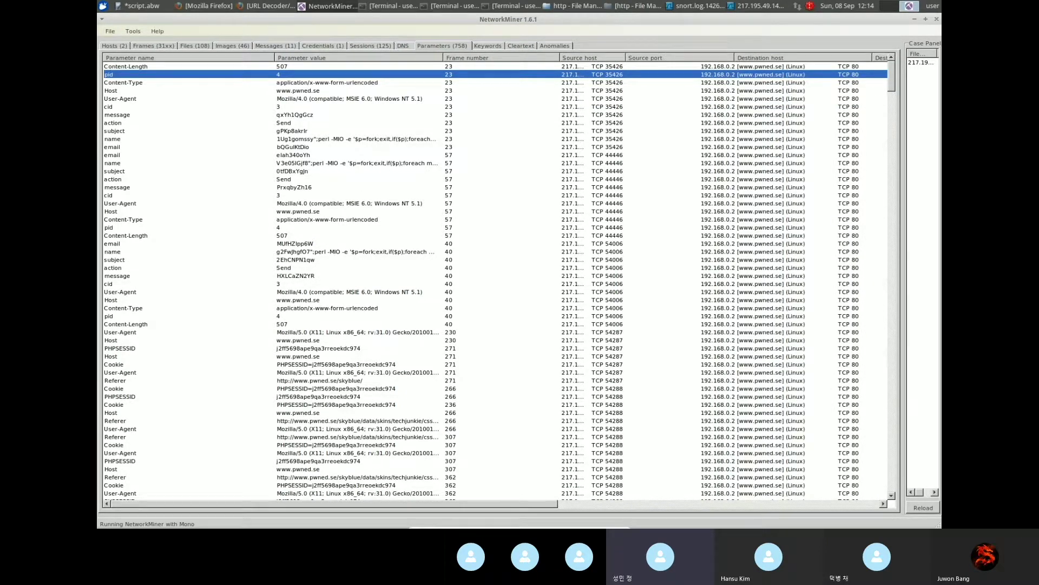
# Step: Examine the name payloads and User-Agent values in the parameters of frames 23, 57 and 40
pyautogui.click(326, 140)
pyautogui.scroll(-2, 327, 142)
pyautogui.click(328, 139)
pyautogui.click(353, 107)
pyautogui.click(346, 99)
pyautogui.scroll(-2, 362, 200)
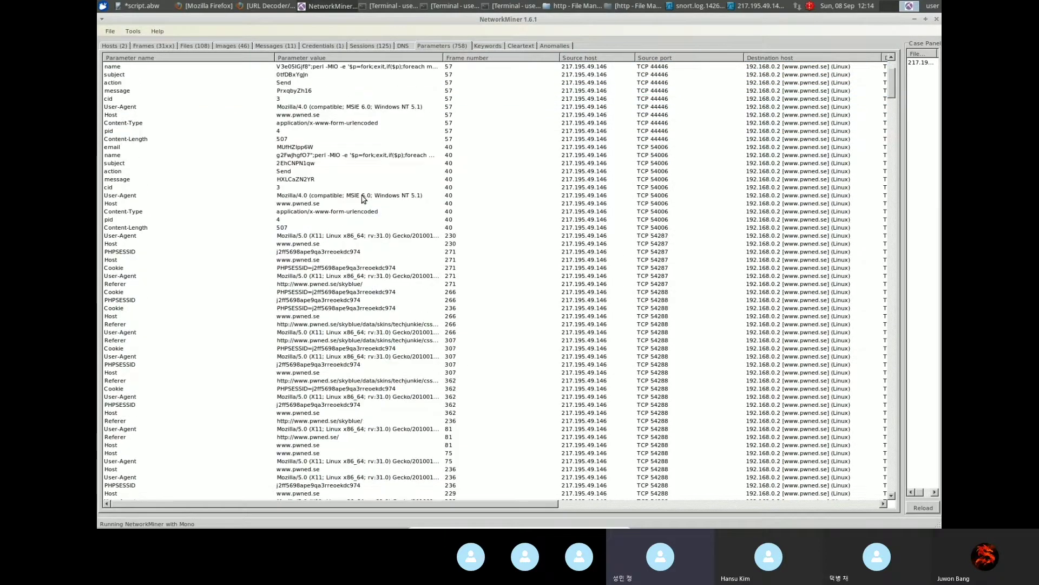
pyautogui.scroll(3, 362, 200)
pyautogui.click(362, 180)
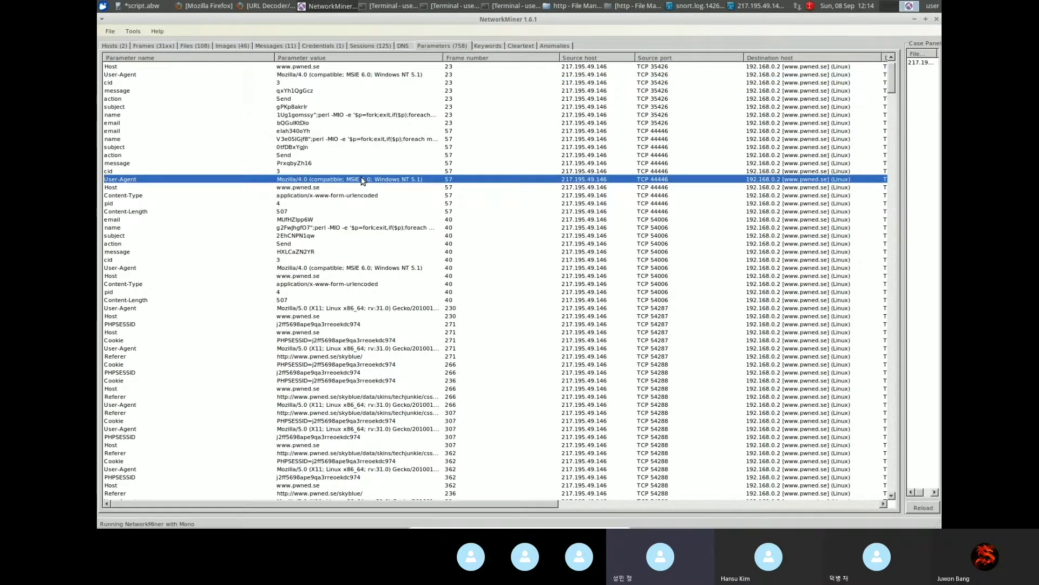
pyautogui.scroll(-1, 362, 178)
pyautogui.scroll(2, 361, 179)
pyautogui.scroll(-1, 366, 160)
pyautogui.scroll(-4, 367, 162)
pyautogui.scroll(5, 371, 155)
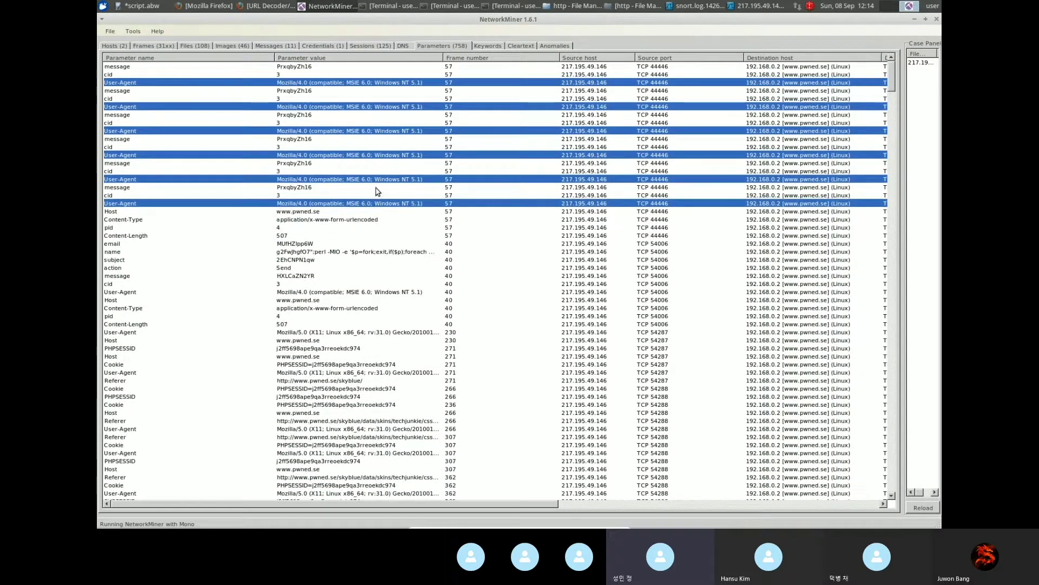
# Step: Select frame 23's name parameter and widen the Parameter value column further to expose more of the perl payload
pyautogui.click(369, 162)
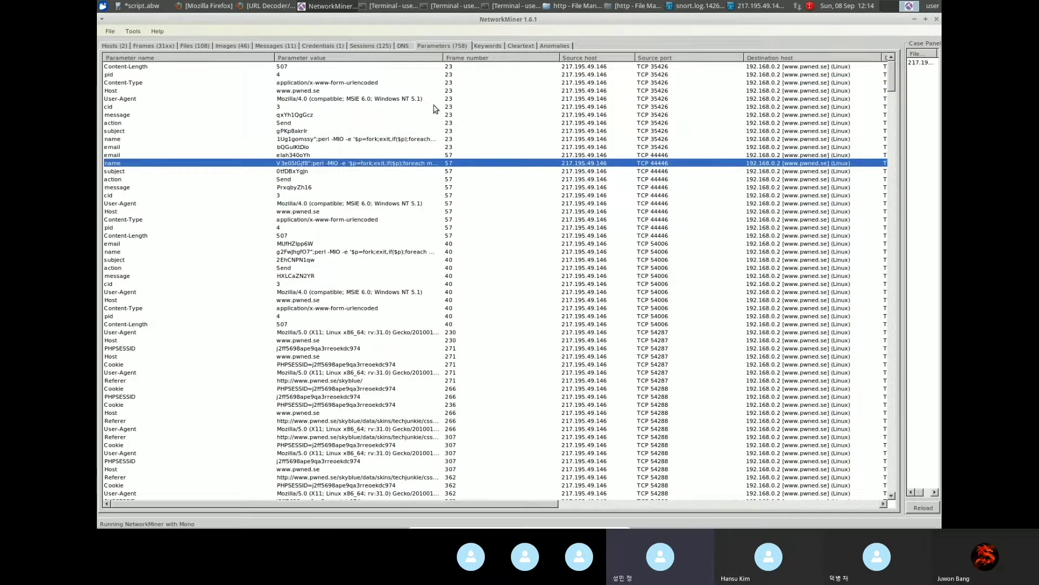
pyautogui.click(367, 139)
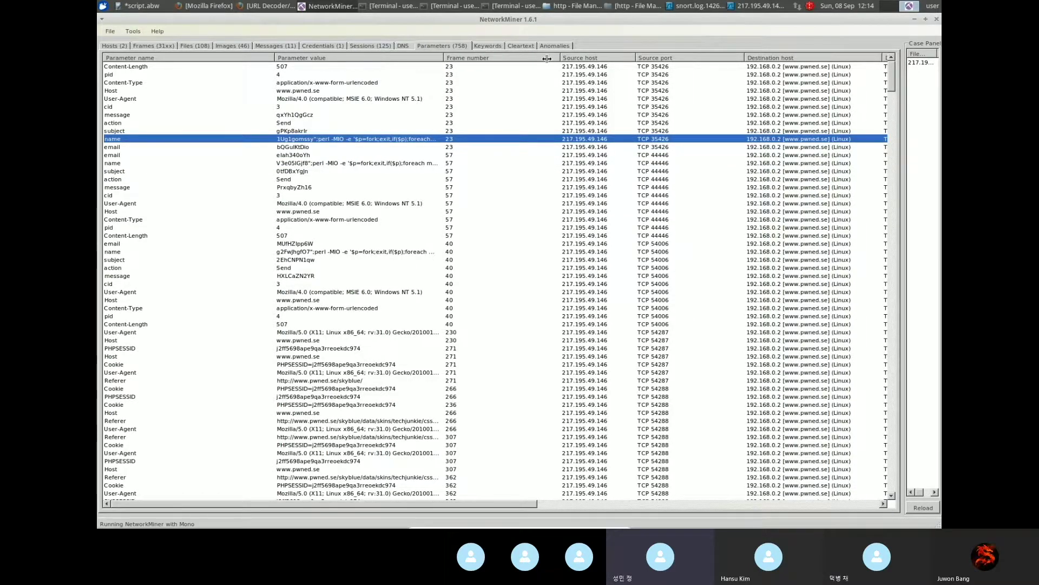
pyautogui.moveTo(560, 58); pyautogui.dragTo(609, 62)
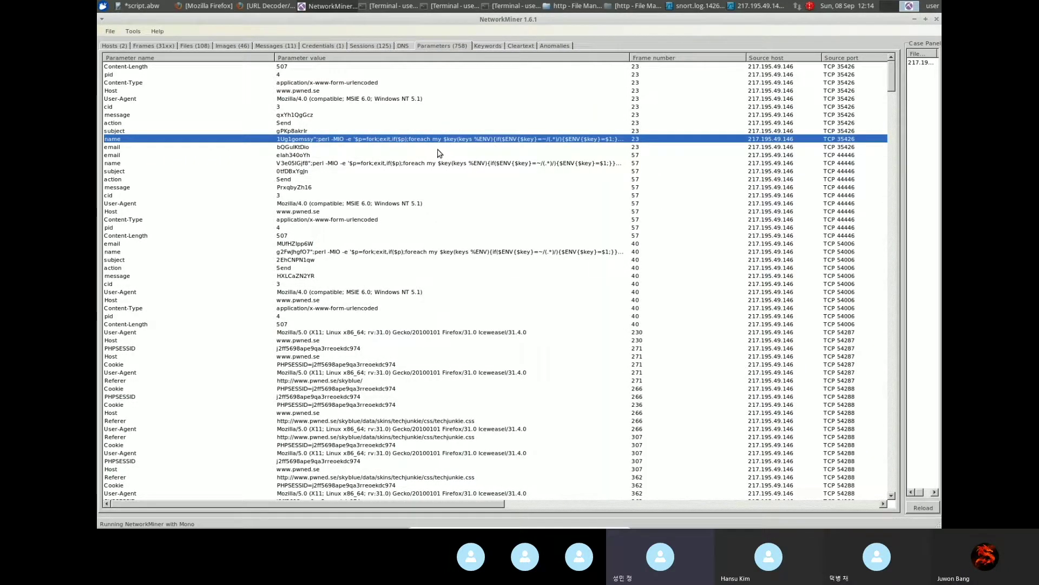
# Step: Copy frame 23's name parameter value and switch to the URL Decoder/Encoder page in the browser
pyautogui.rightClick(477, 143)
pyautogui.click(501, 154)
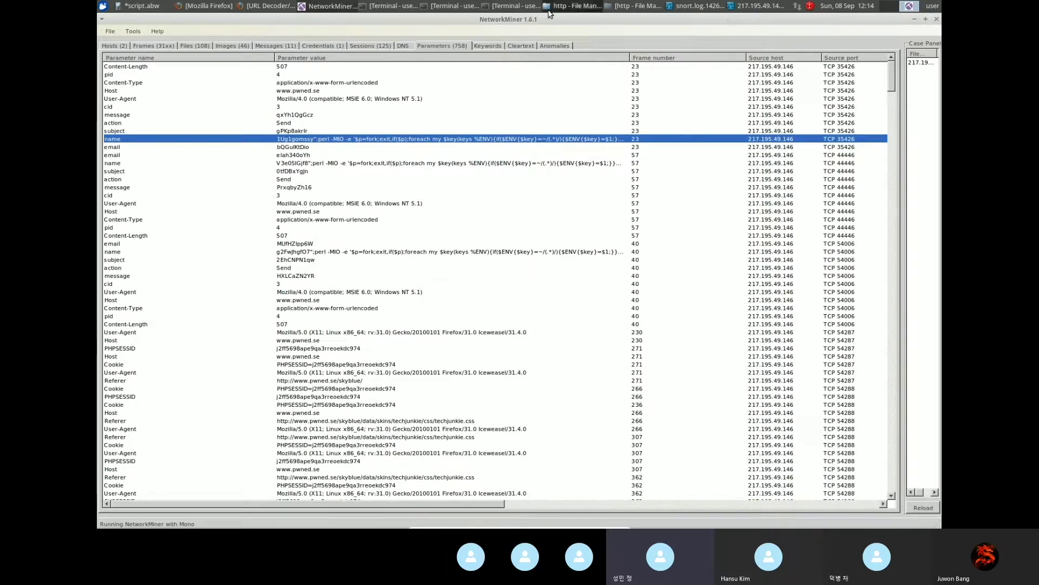
pyautogui.click(268, 7)
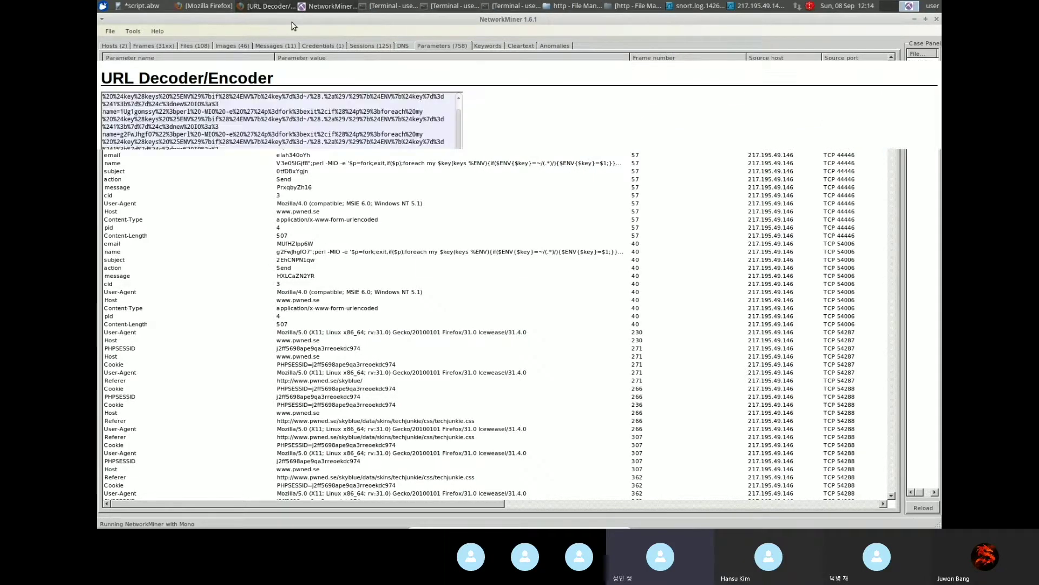
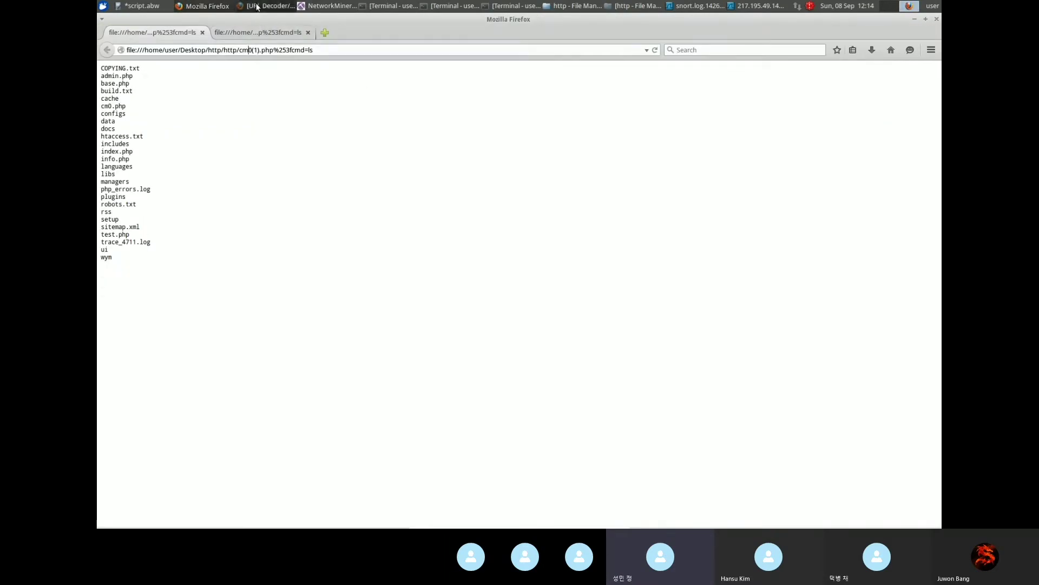
# Step: Search Google for "perl -MIO -e '$p=fork;exit,if($p);" and open the first result, the infrastructure engineering book in Google Books
pyautogui.click(261, 6)
pyautogui.click(238, 49)
pyautogui.write('google.com')
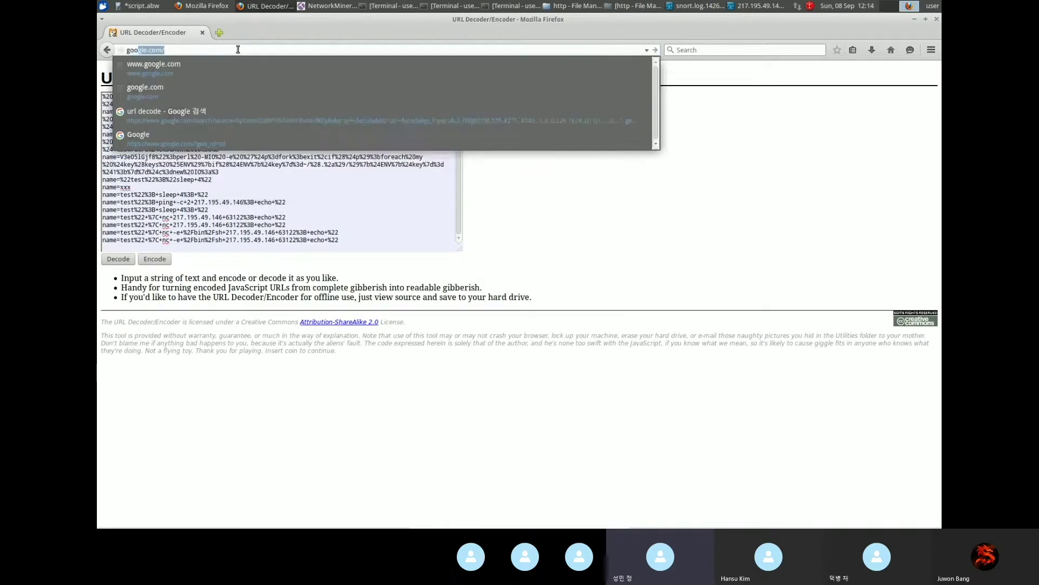
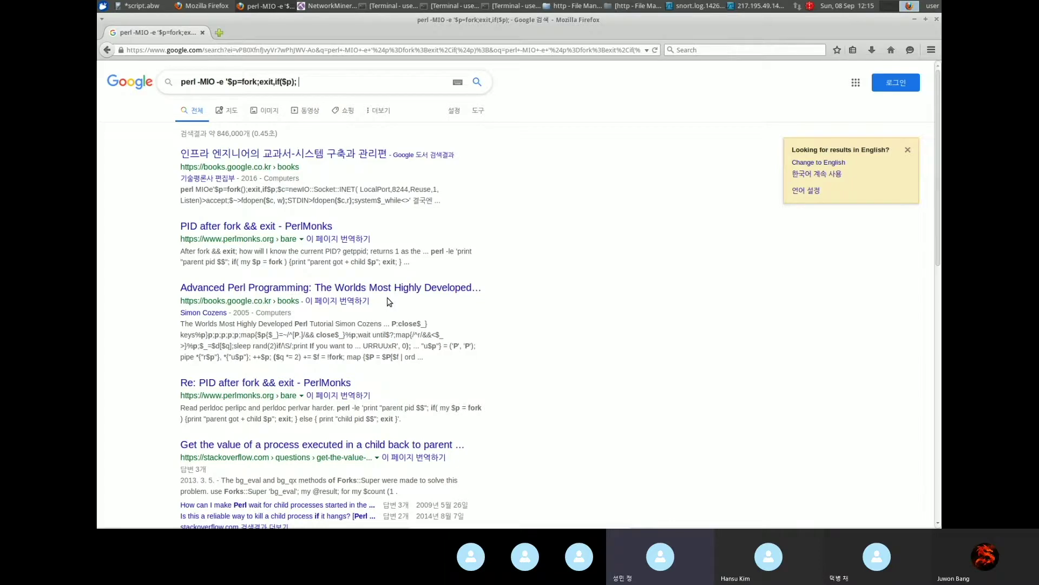
pyautogui.scroll(-2, 389, 301)
pyautogui.scroll(2, 352, 233)
pyautogui.click(309, 156)
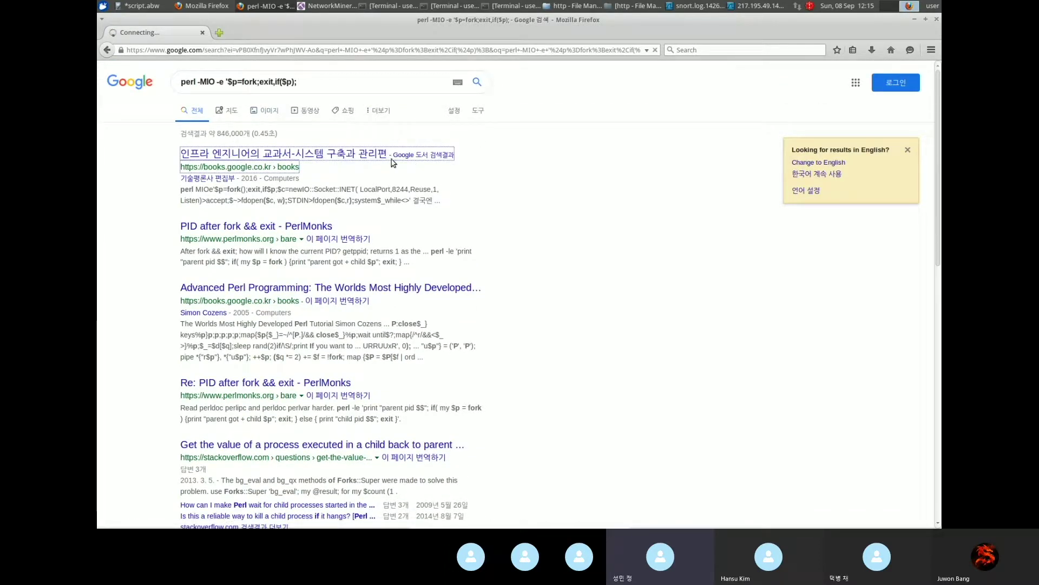
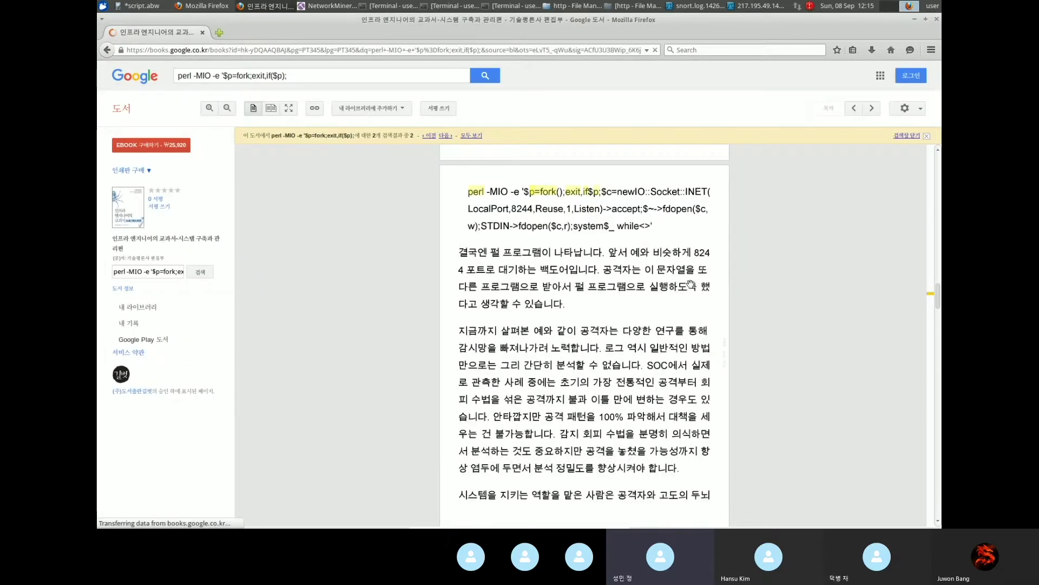
# Step: Read the book's passages on the Perl and PHP backdoor examples around the highlighted perl -MIO code
pyautogui.scroll(5, 649, 287)
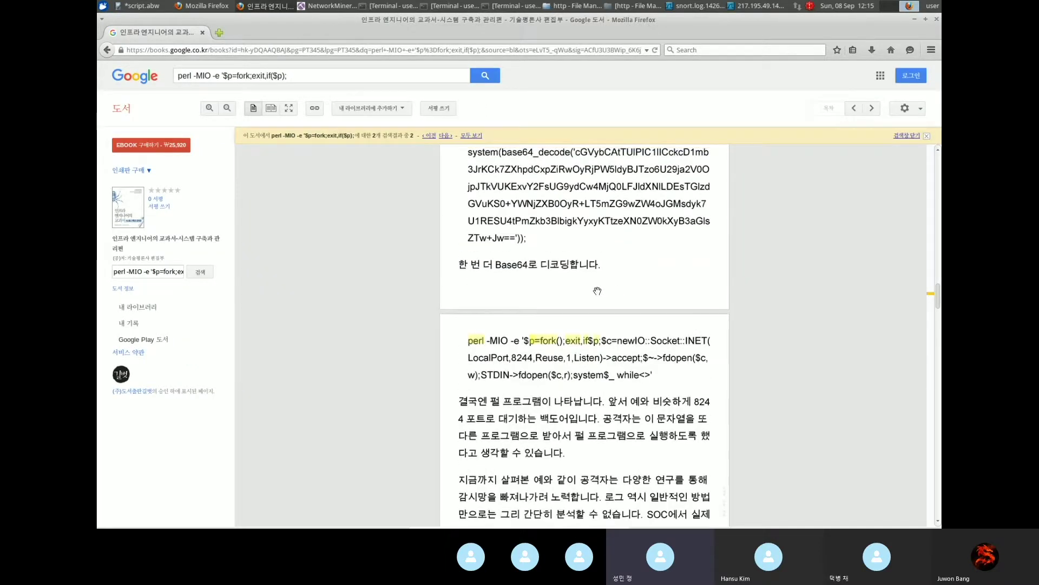
pyautogui.scroll(8, 597, 289)
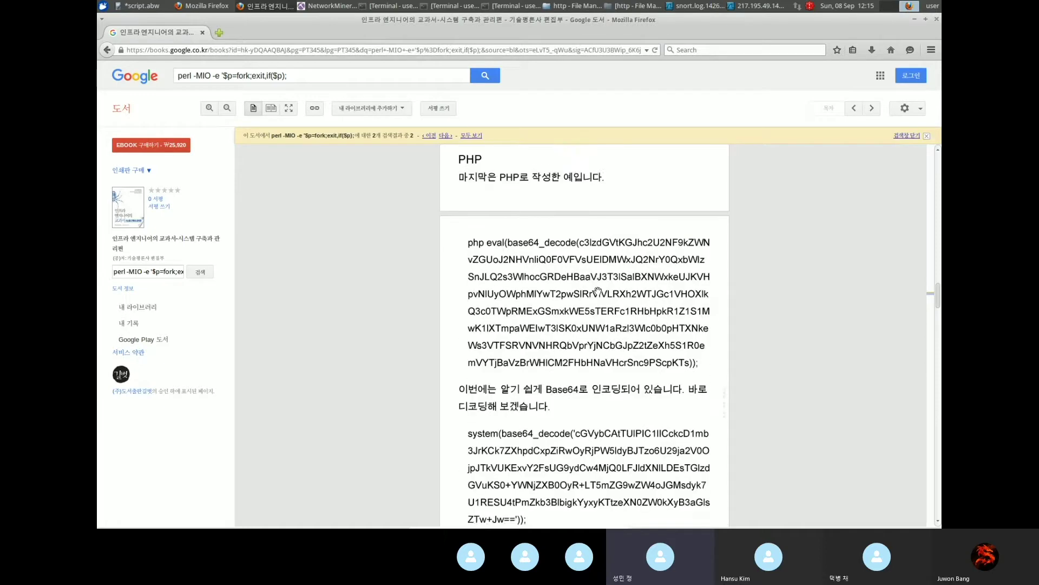
pyautogui.scroll(5, 597, 290)
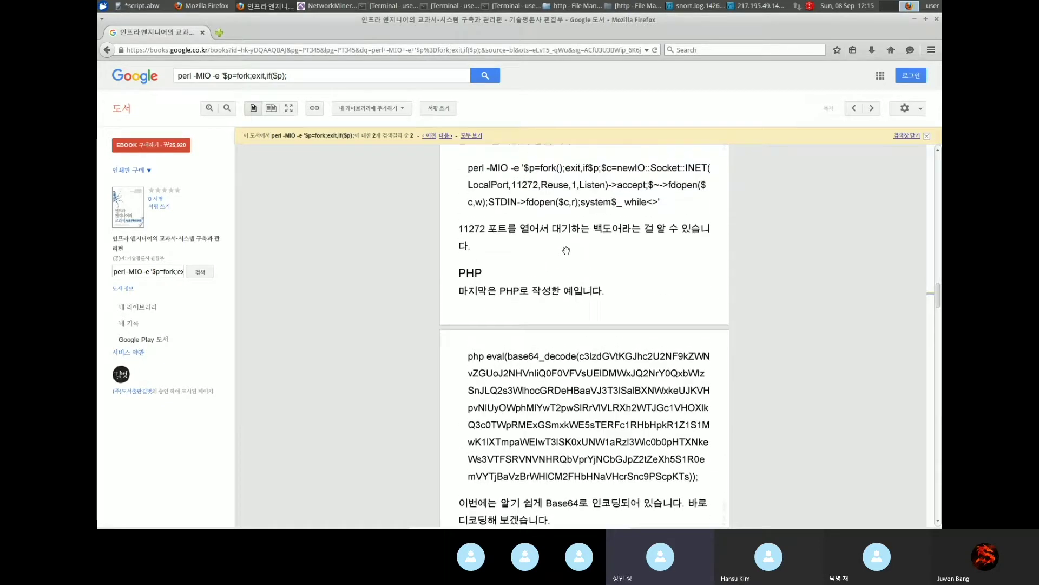
pyautogui.scroll(4, 566, 254)
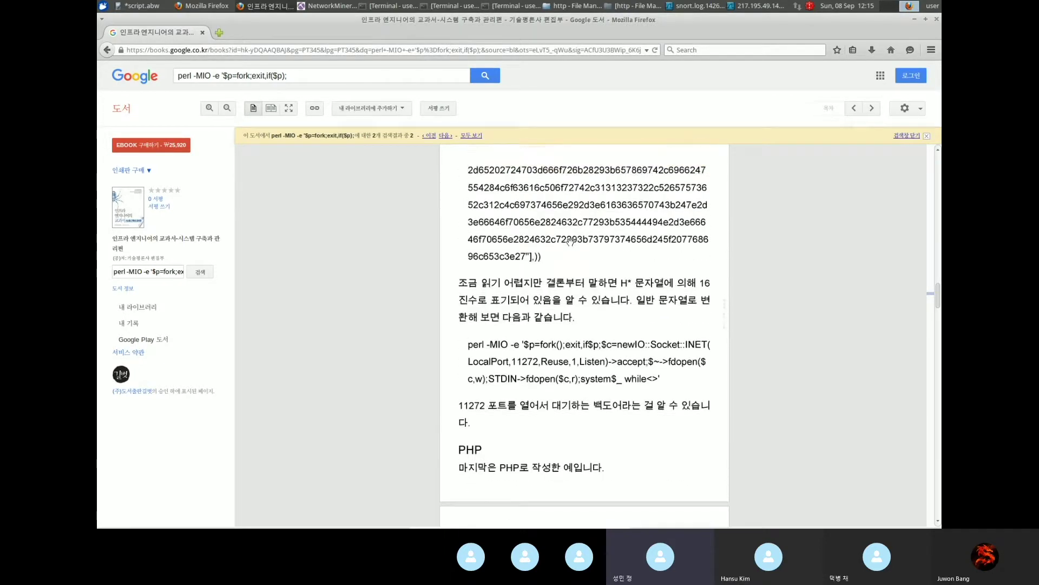
pyautogui.scroll(8, 570, 244)
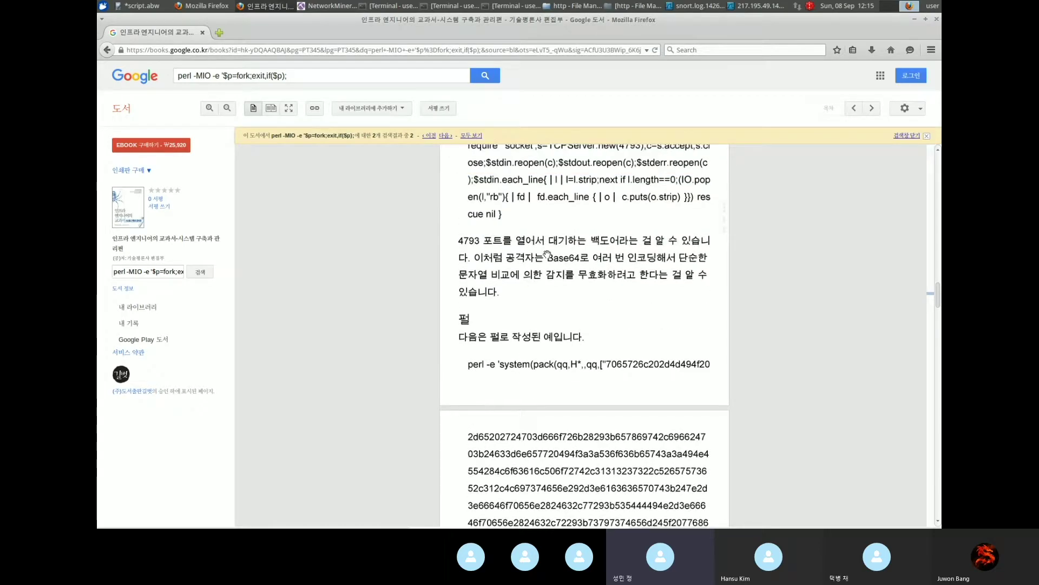
pyautogui.scroll(-6, 536, 255)
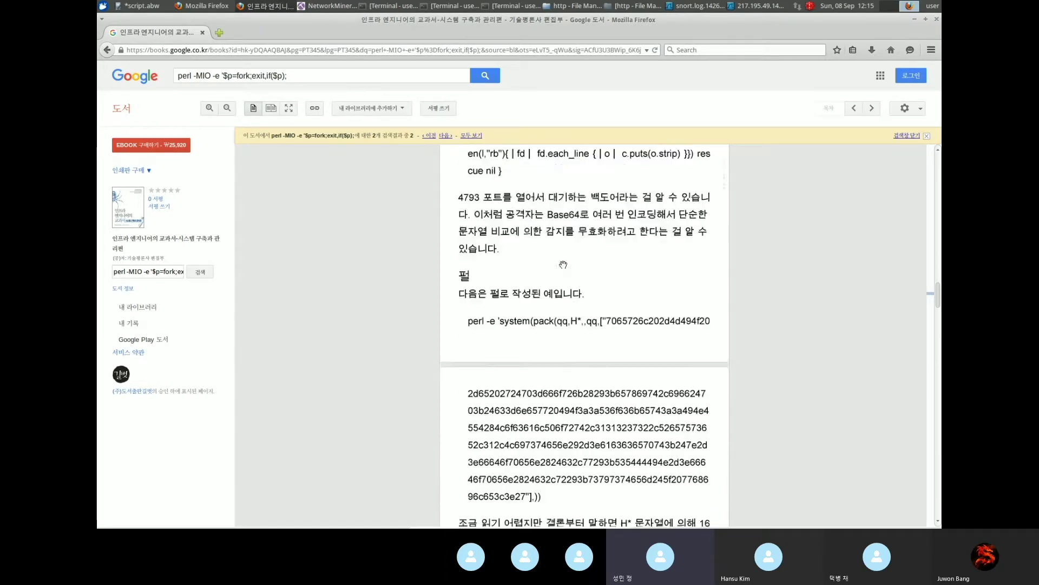
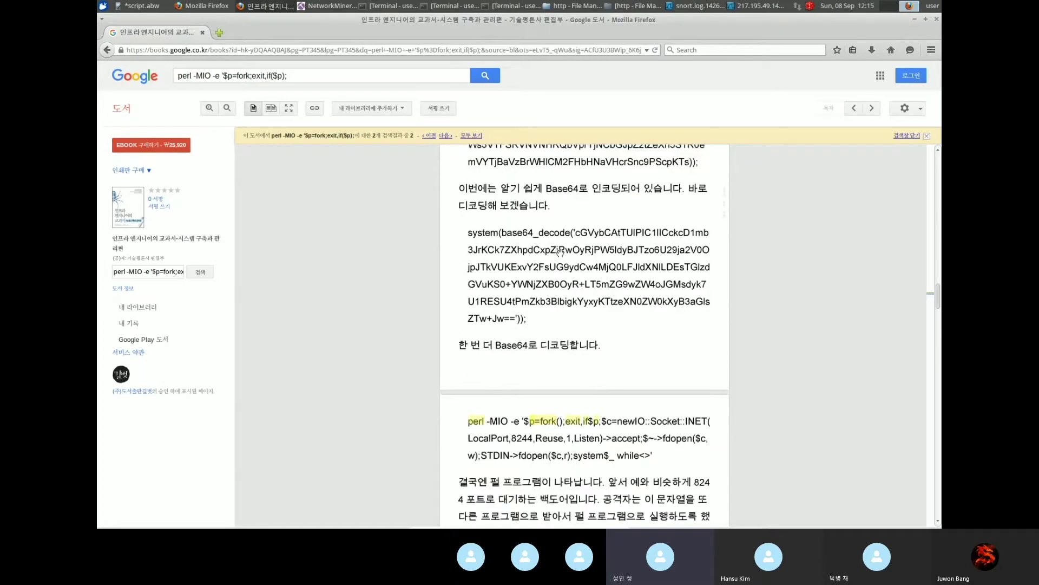
pyautogui.scroll(-4, 560, 252)
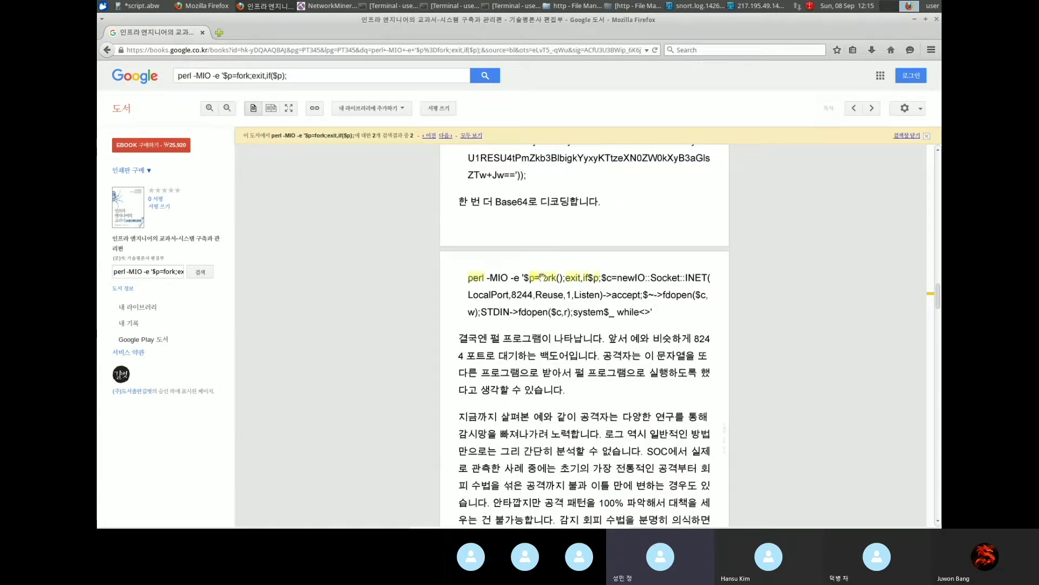
pyautogui.scroll(-2, 662, 323)
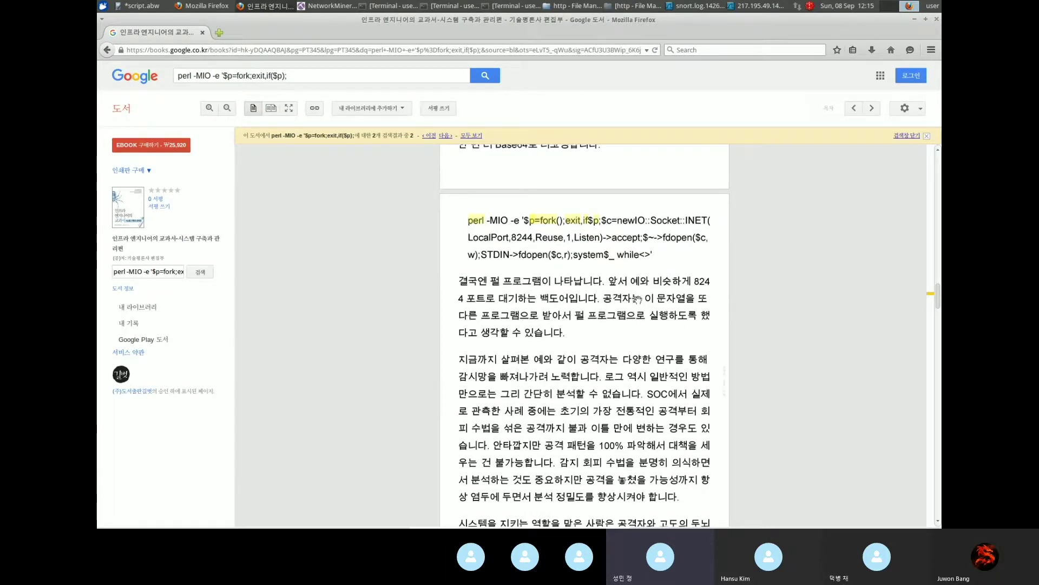
pyautogui.scroll(-3, 642, 292)
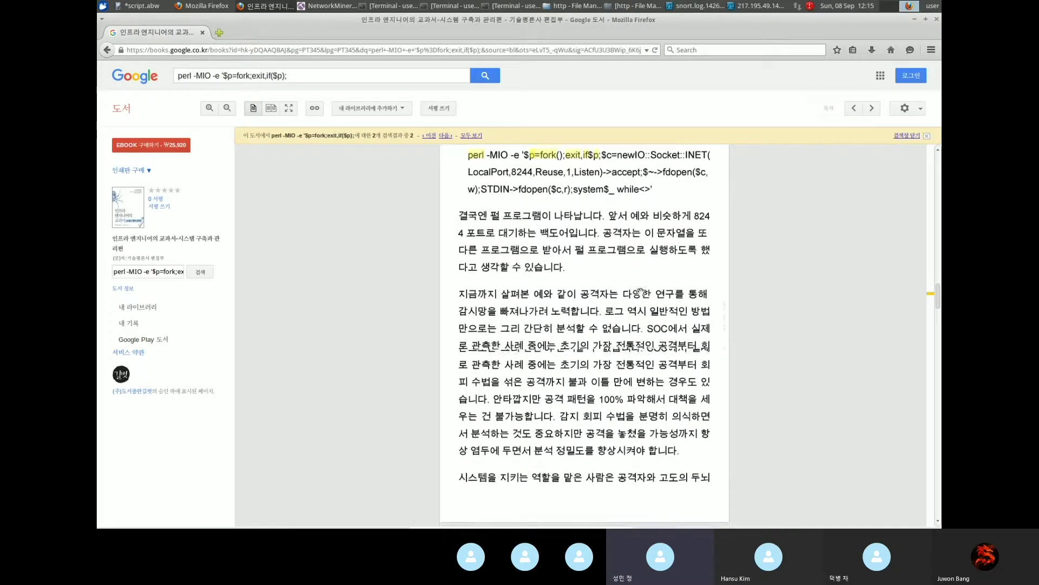
pyautogui.scroll(1, 635, 289)
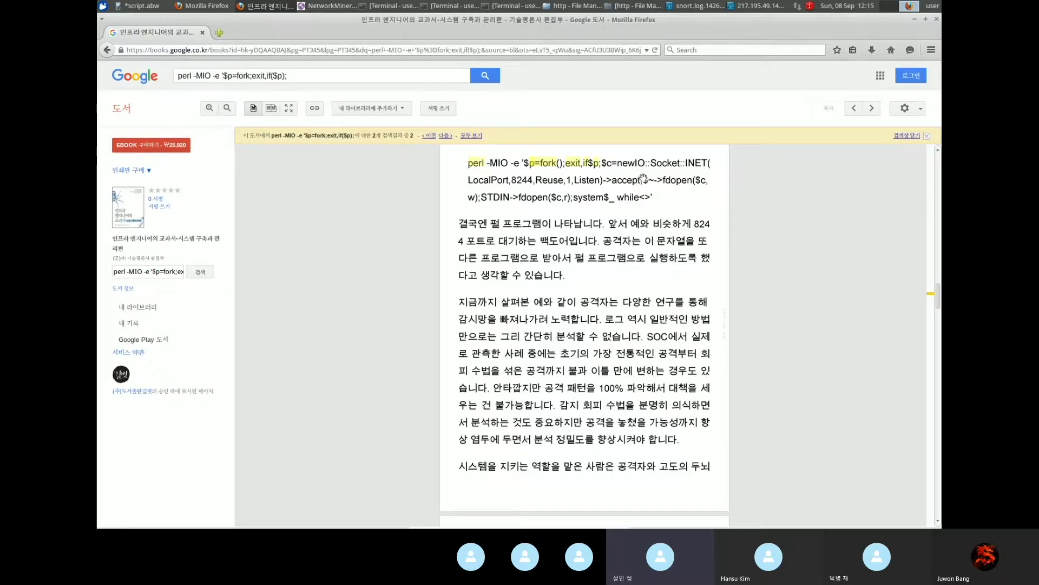
pyautogui.scroll(1, 593, 200)
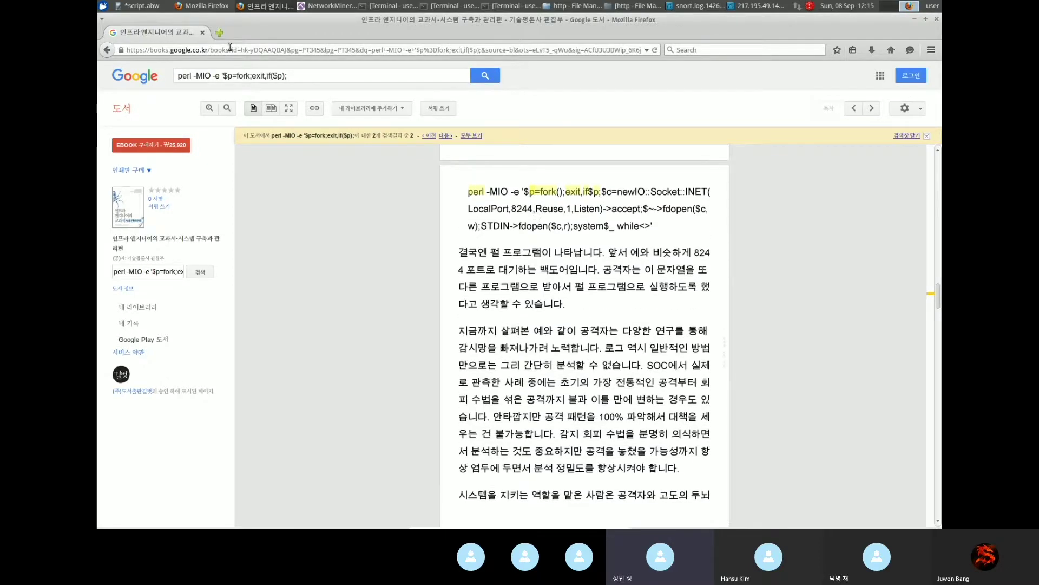
# Step: Switch back to NetworkMiner and widen the Parameter value column to expose more of the perl payloads
pyautogui.click(326, 6)
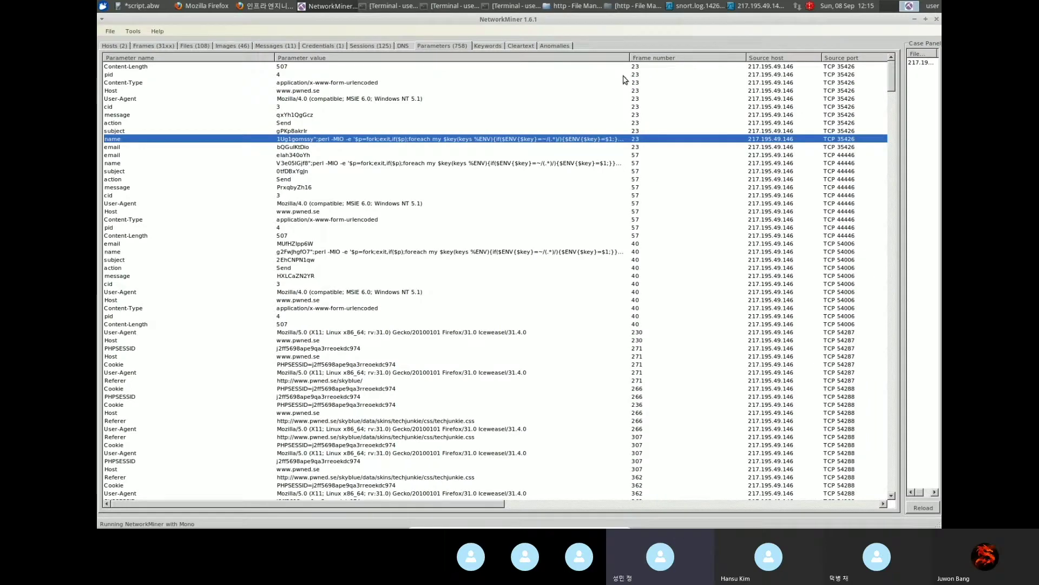
pyautogui.moveTo(628, 60); pyautogui.dragTo(730, 55)
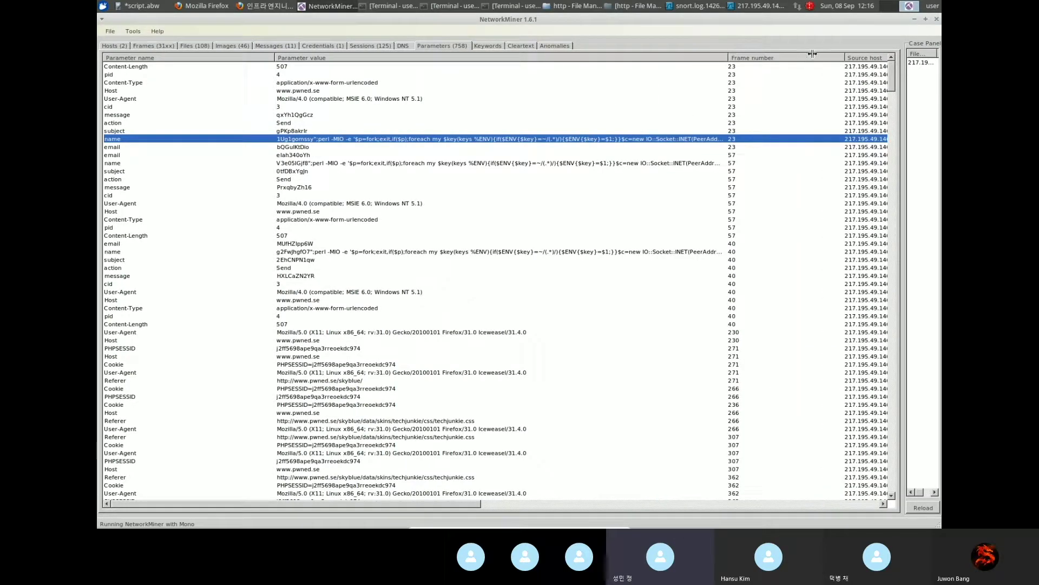
pyautogui.moveTo(860, 69); pyautogui.dragTo(856, 69)
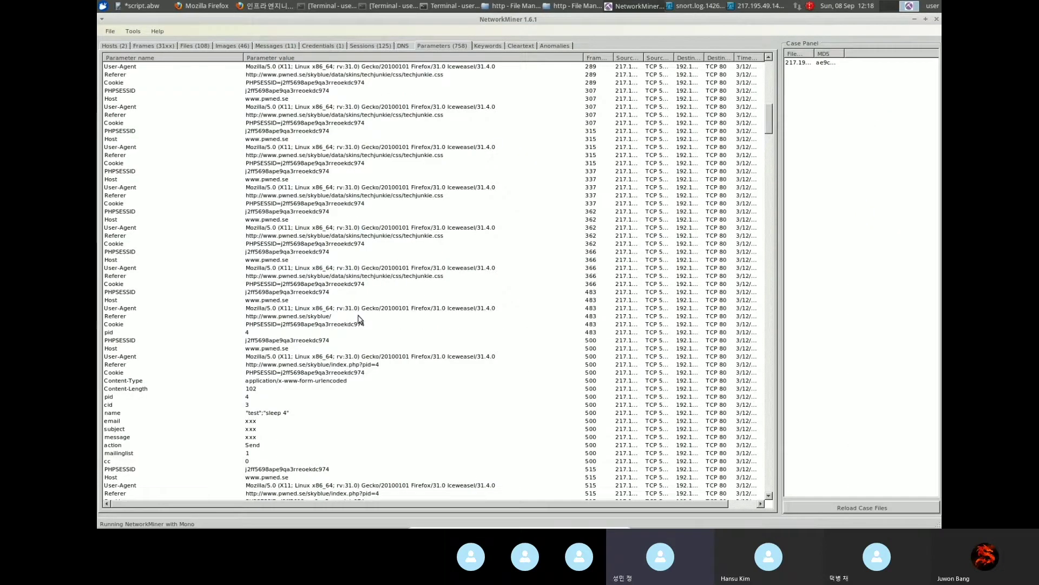
# Step: Examine the form parameters submitted in frames 500 and 515, including their name and email values
pyautogui.scroll(-2, 346, 333)
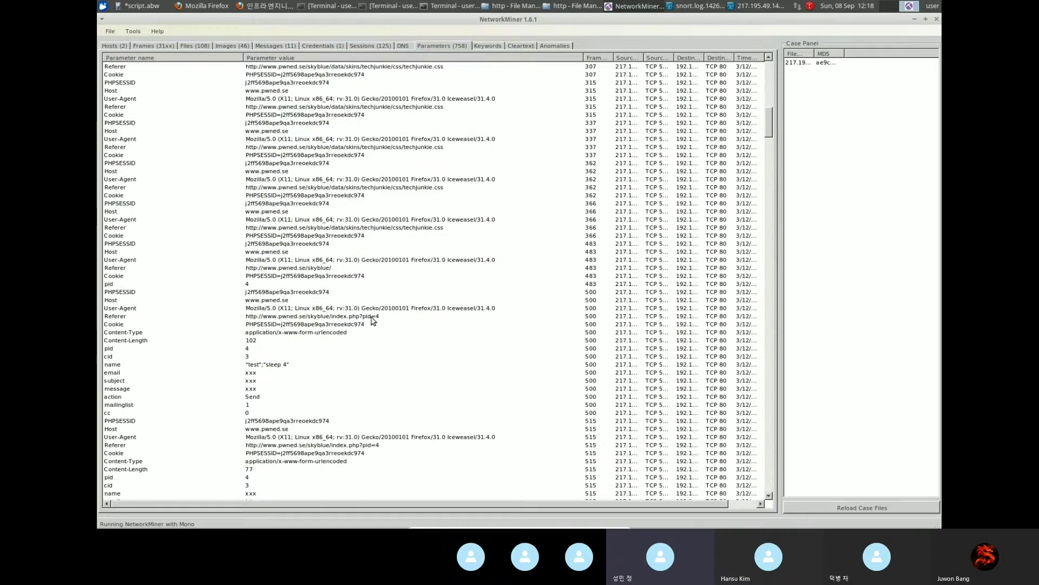
pyautogui.click(289, 366)
pyautogui.click(262, 374)
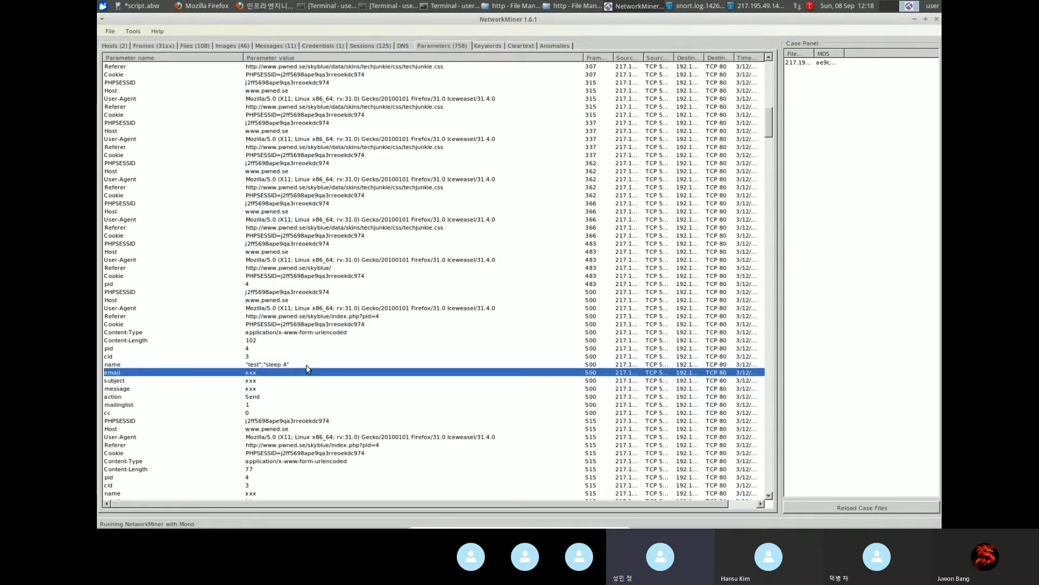
pyautogui.scroll(-1, 284, 361)
pyautogui.click(262, 380)
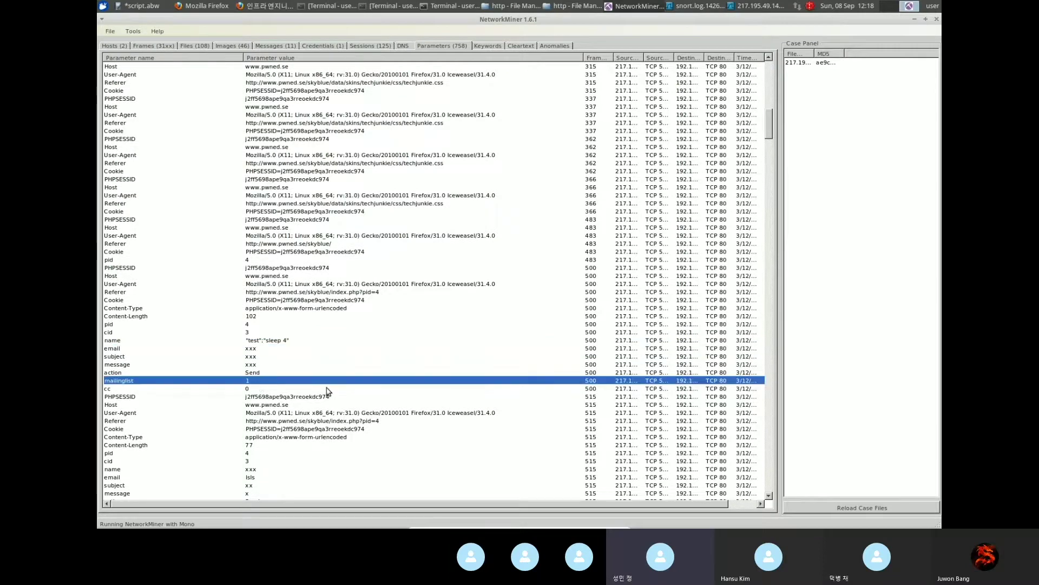
pyautogui.scroll(-3, 328, 389)
pyautogui.click(273, 428)
pyautogui.scroll(-7, 295, 408)
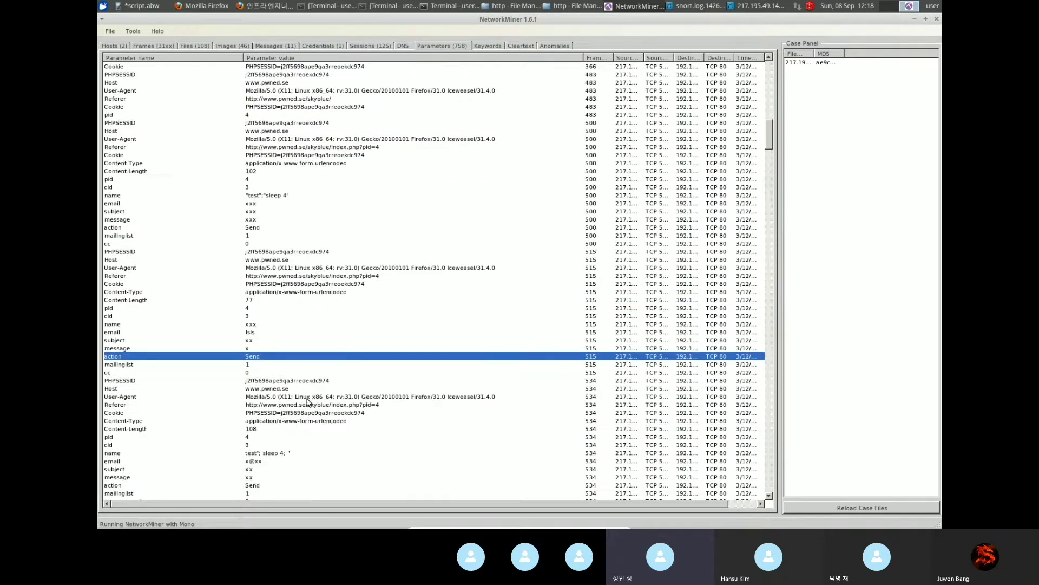
# Step: Examine the injected name payloads in frames 534, 552 and 572
pyautogui.scroll(-4, 296, 404)
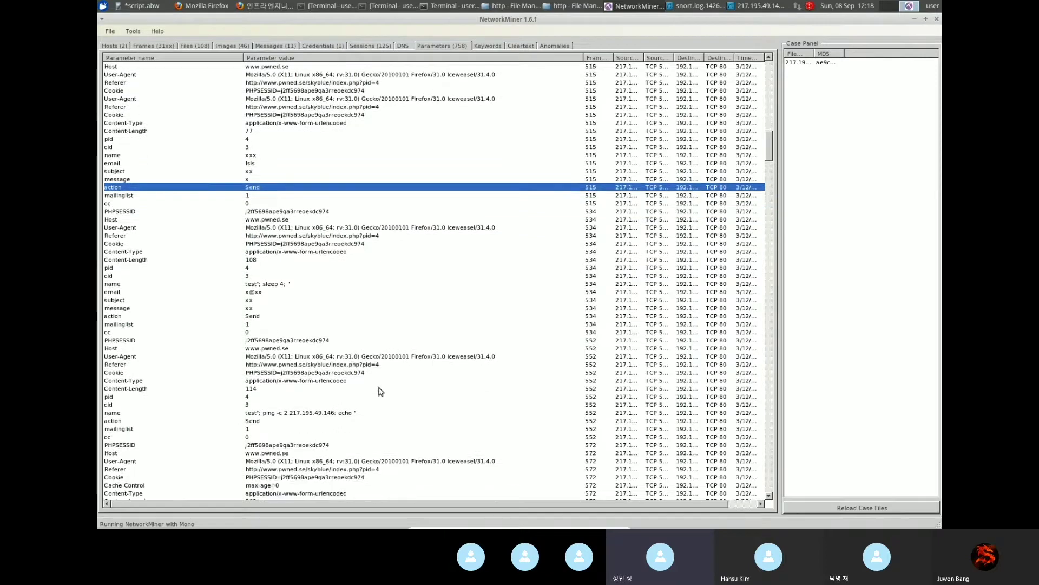
pyautogui.click(324, 390)
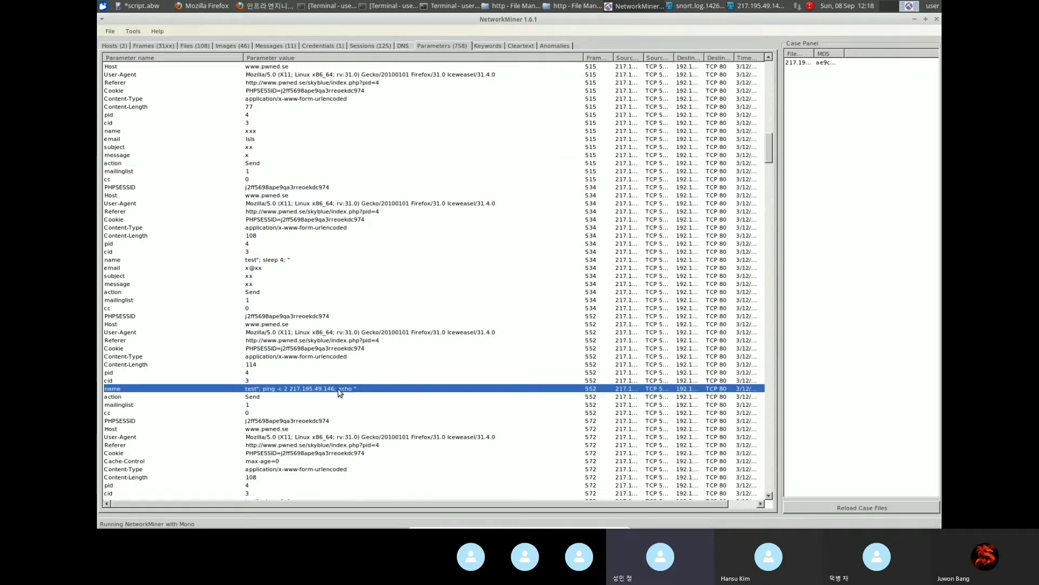
pyautogui.scroll(-4, 393, 406)
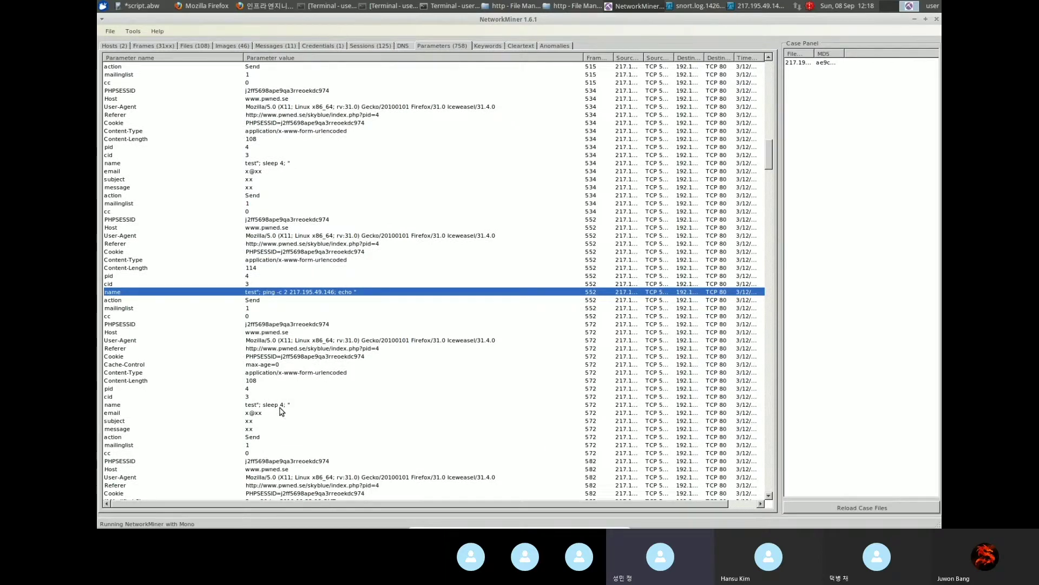
pyautogui.click(260, 406)
# Step: Look through the request header parameters of the frames from 582 up to 648
pyautogui.scroll(-12, 282, 407)
pyautogui.scroll(-9, 414, 321)
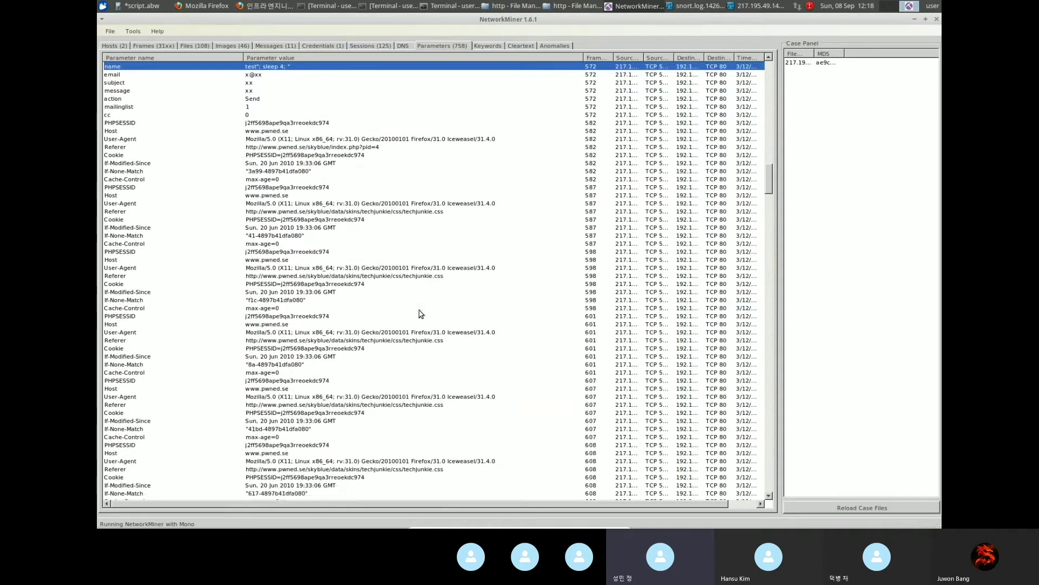
pyautogui.scroll(-2, 373, 316)
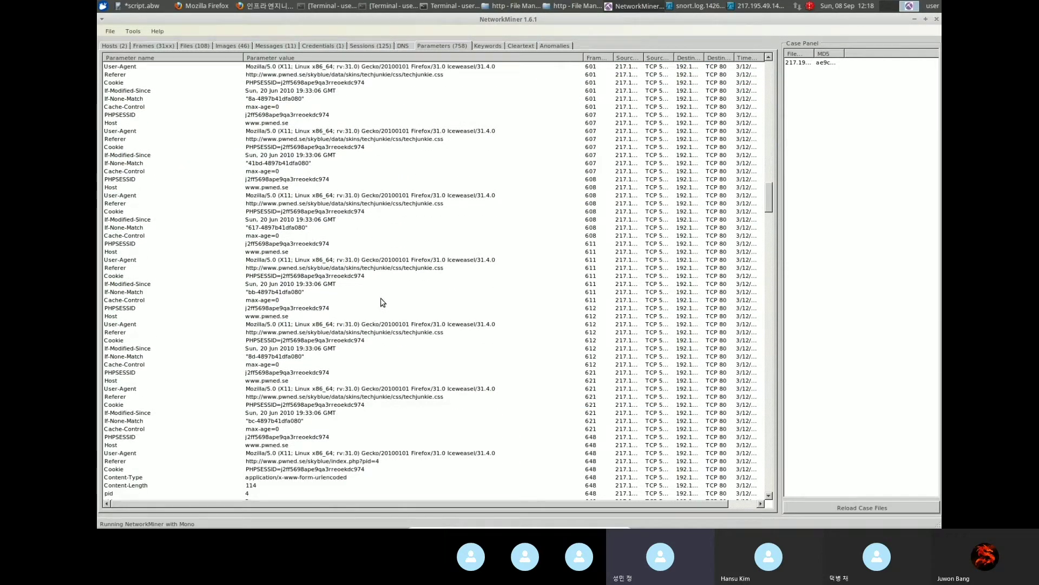
pyautogui.click(400, 243)
pyautogui.press('Down')
pyautogui.press('Down')
pyautogui.press('Down')
pyautogui.press('Down')
pyautogui.press('Down')
pyautogui.press('Down')
pyautogui.press('Down')
pyautogui.press('Down')
pyautogui.press('Down')
pyautogui.press('Down')
pyautogui.press('Down')
pyautogui.press('Down')
pyautogui.press('Down')
pyautogui.press('Down')
pyautogui.press('Down')
pyautogui.press('Down')
pyautogui.press('Down')
pyautogui.press('Down')
pyautogui.press('Down')
pyautogui.press('Down')
pyautogui.press('Down')
pyautogui.press('Down')
pyautogui.press('Down')
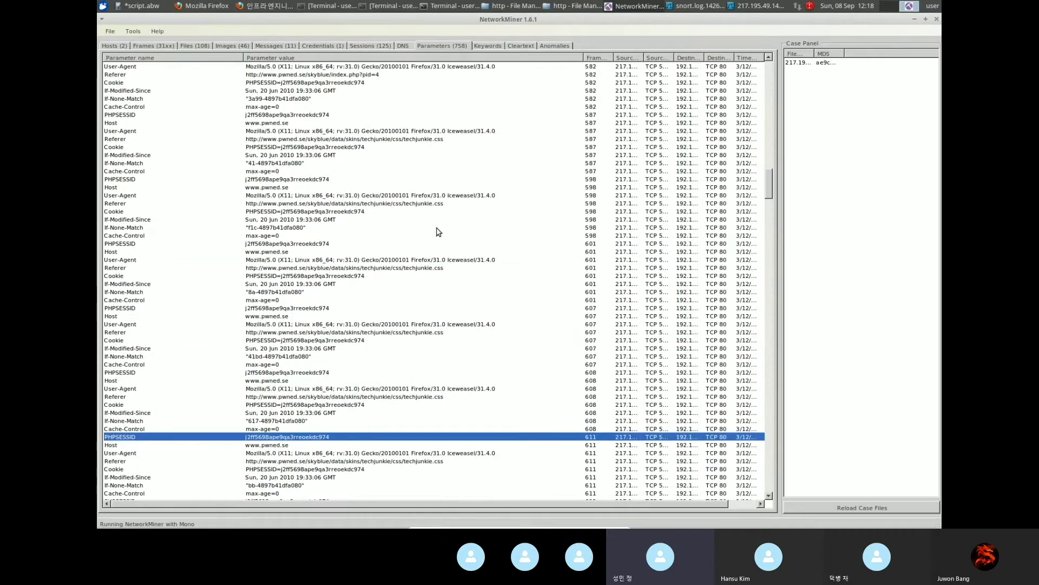
# Step: Go back to frame 4's User-Agent at the start of the list and sort the parameters by parameter name
pyautogui.scroll(15, 436, 228)
pyautogui.moveTo(768, 163); pyautogui.dragTo(769, 61)
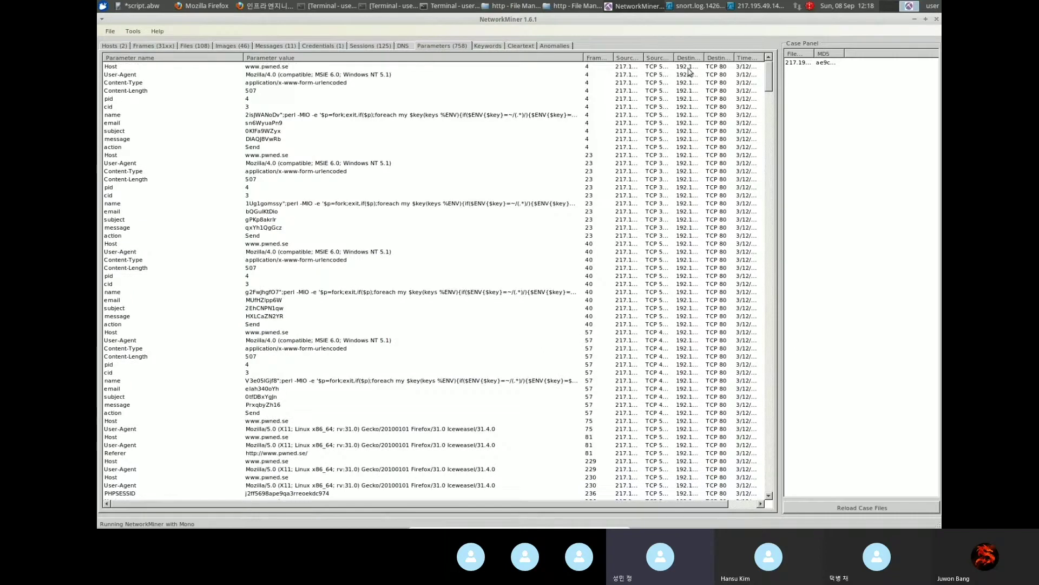
pyautogui.click(330, 74)
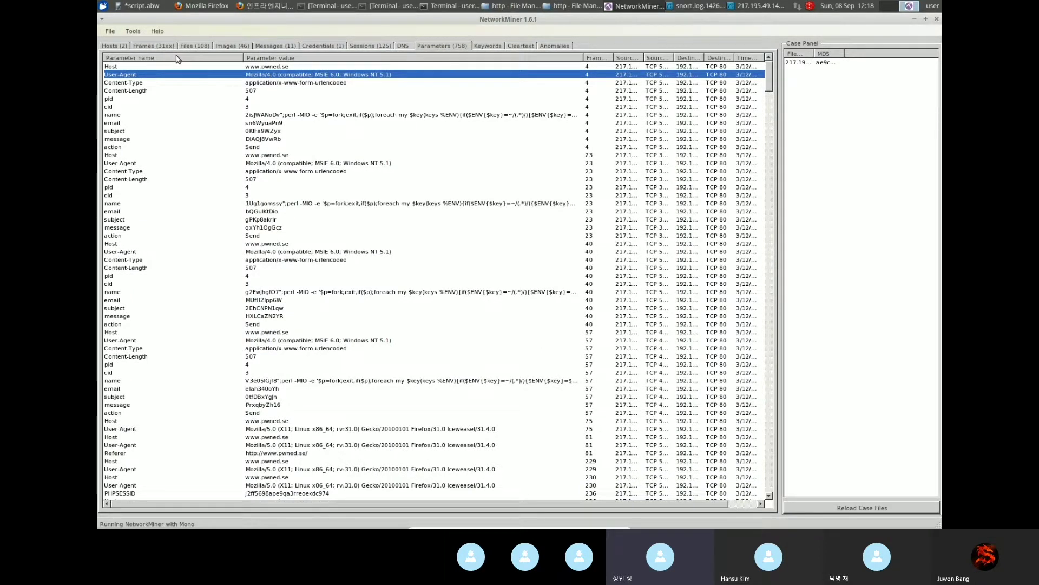
pyautogui.click(221, 57)
pyautogui.click(320, 107)
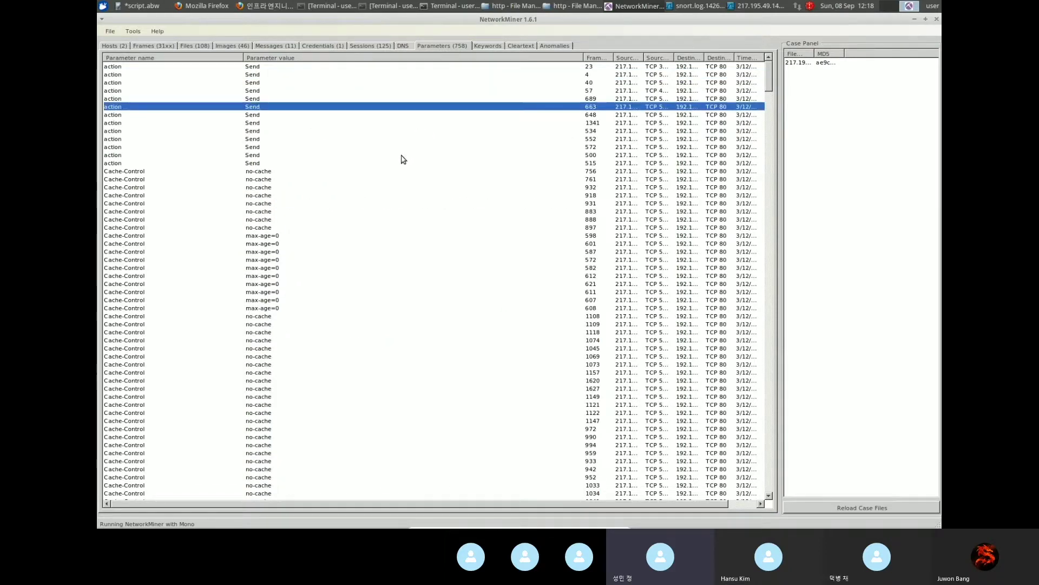
# Step: Locate the cmd parameters in the sorted list and select frame 1861's entry
pyautogui.scroll(-20, 403, 159)
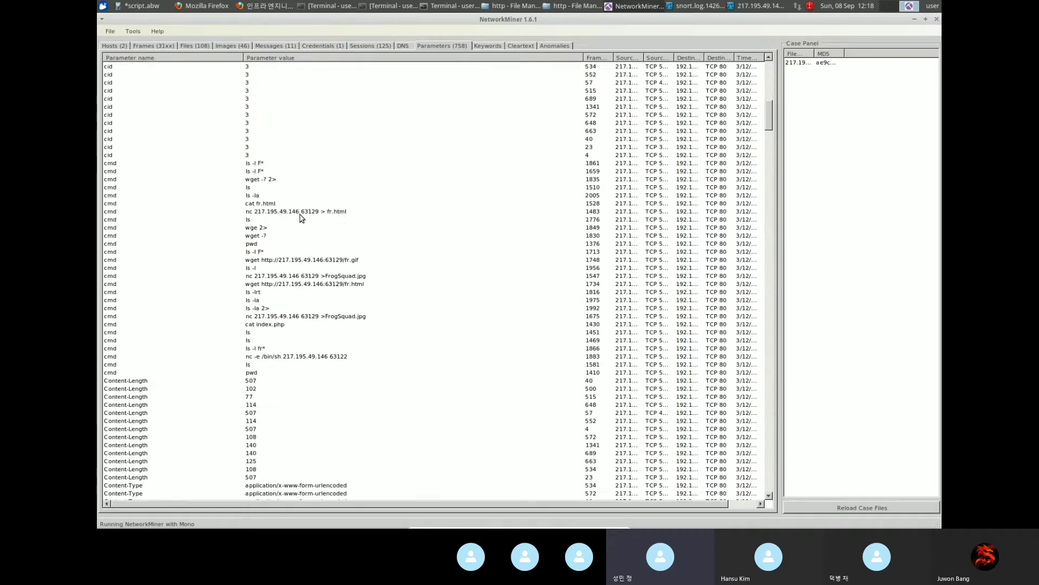
pyautogui.click(146, 162)
pyautogui.scroll(8, 238, 168)
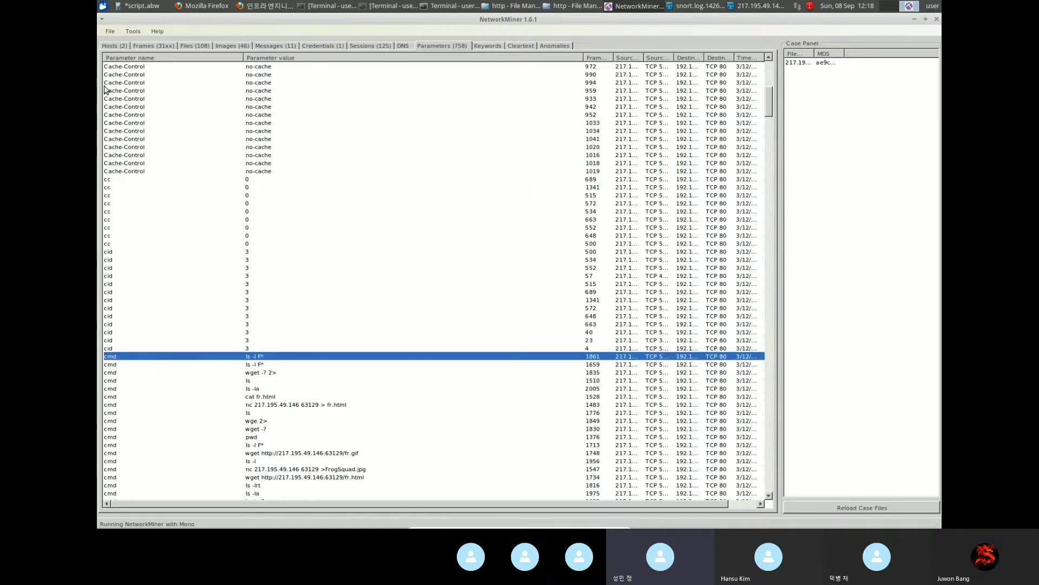
# Step: Examine the first cmd parameters in the sorted list, around frames 1861, 1659 and 1835
pyautogui.click(179, 139)
pyautogui.click(250, 238)
pyautogui.scroll(-4, 254, 241)
pyautogui.click(263, 260)
pyautogui.scroll(-3, 277, 267)
pyautogui.click(280, 203)
pyautogui.click(286, 188)
pyautogui.click(295, 204)
pyautogui.click(305, 195)
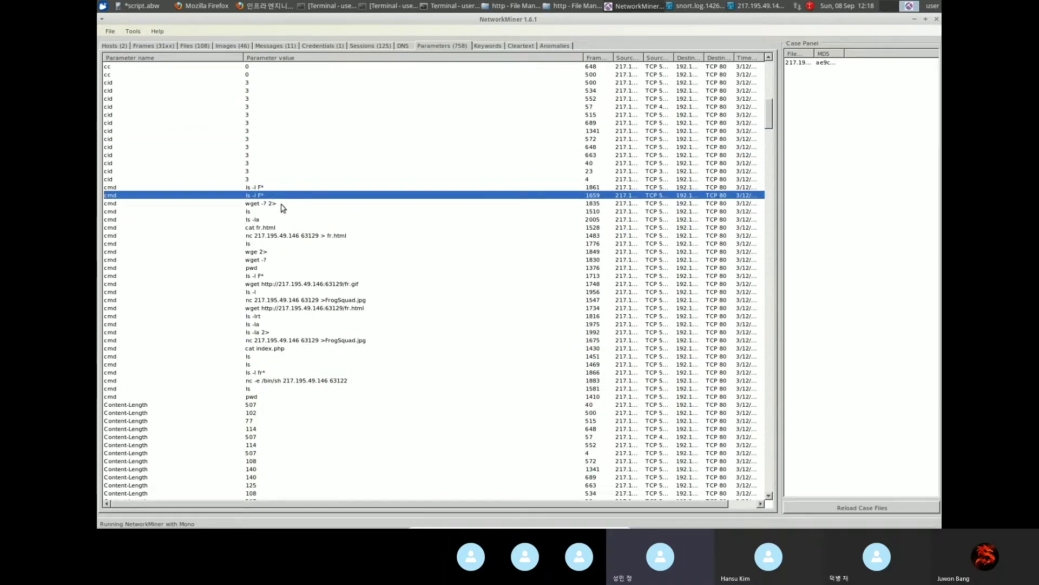
pyautogui.click(292, 188)
pyautogui.click(308, 197)
# Step: Look through the remaining cmd parameters down to frames 1675, 1883 and 1581
pyautogui.scroll(-1, 329, 223)
pyautogui.click(312, 195)
pyautogui.click(309, 187)
pyautogui.click(308, 180)
pyautogui.click(297, 195)
pyautogui.scroll(-3, 240, 219)
pyautogui.click(308, 244)
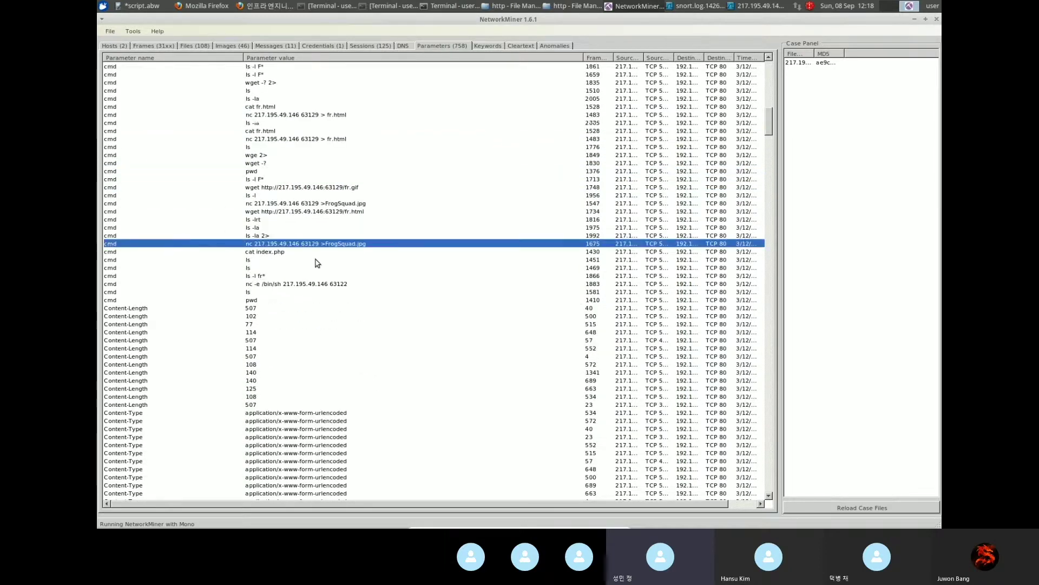
pyautogui.scroll(-4, 317, 264)
pyautogui.click(271, 187)
pyautogui.click(241, 195)
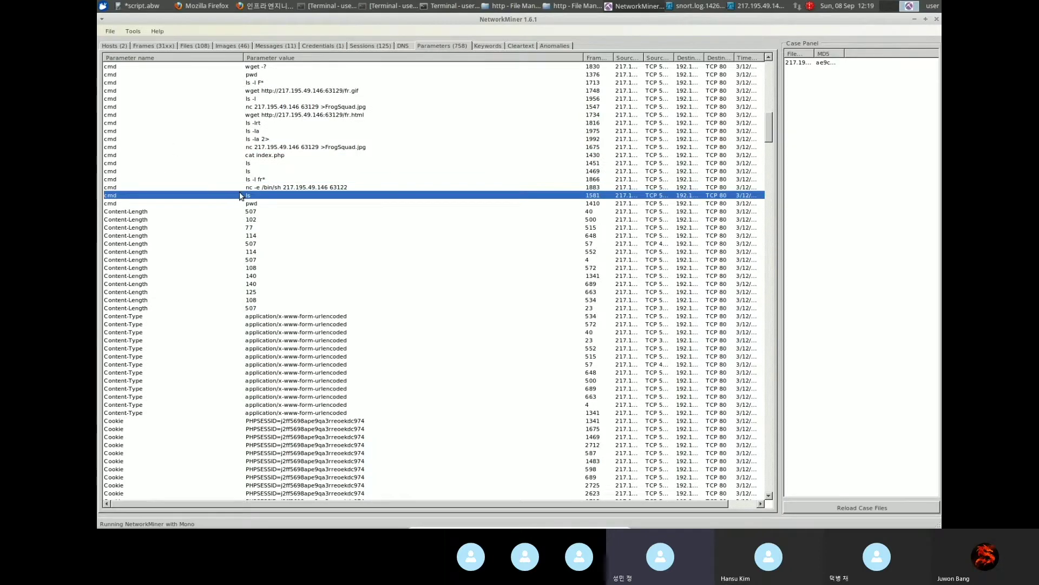
# Step: Return to the earlier cmd entries and examine those of frames 1547, 1835 and 1483
pyautogui.scroll(3, 240, 194)
pyautogui.click(240, 194)
pyautogui.scroll(2, 256, 184)
pyautogui.click(270, 228)
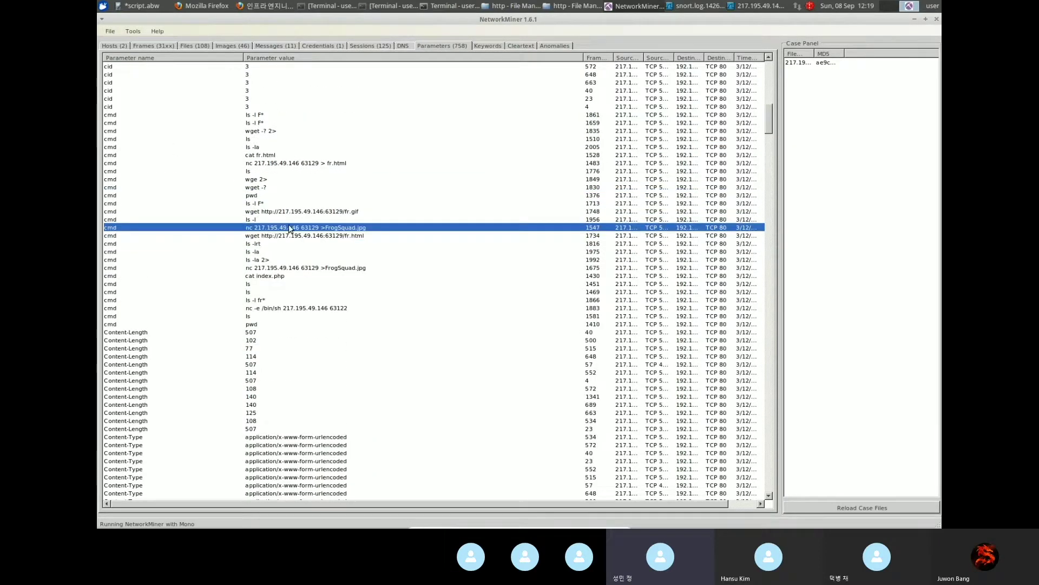
pyautogui.scroll(2, 290, 228)
pyautogui.click(262, 179)
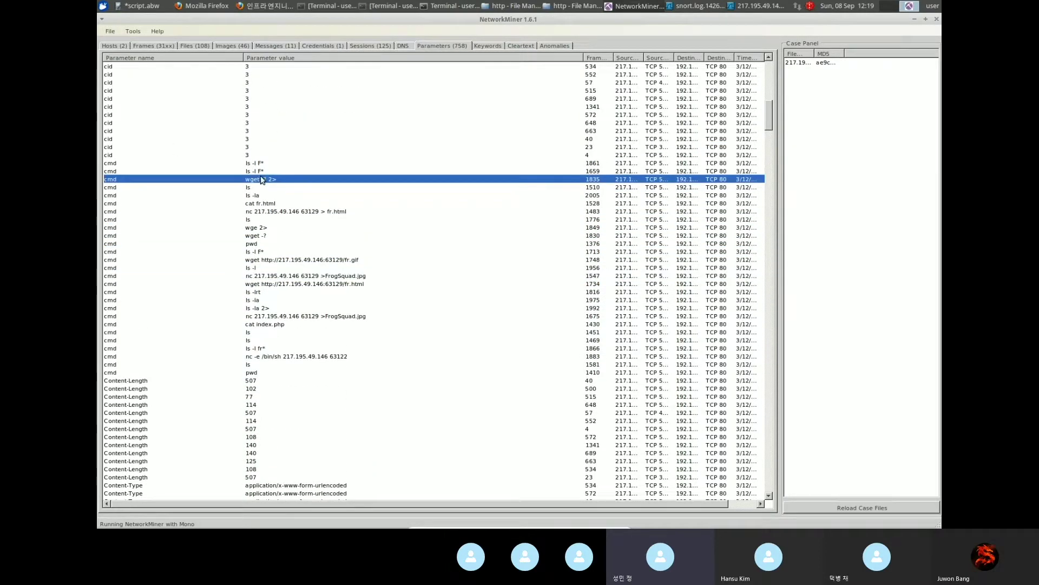
pyautogui.click(294, 212)
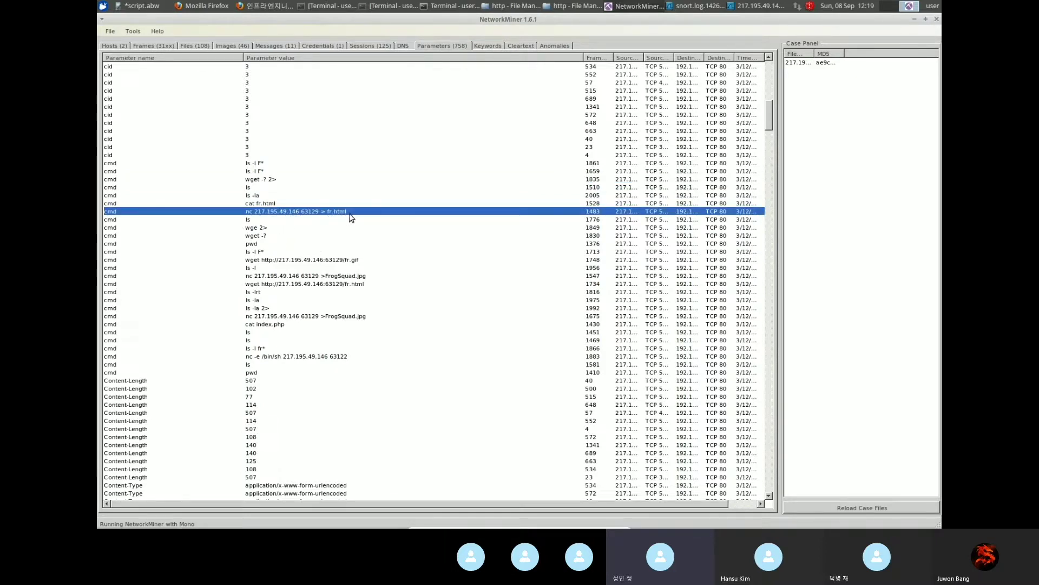
# Step: Compare the wget command for fr.gif with the nc command for fr.html, then examine frame 1883's nc -e /bin/sh command
pyautogui.click(324, 261)
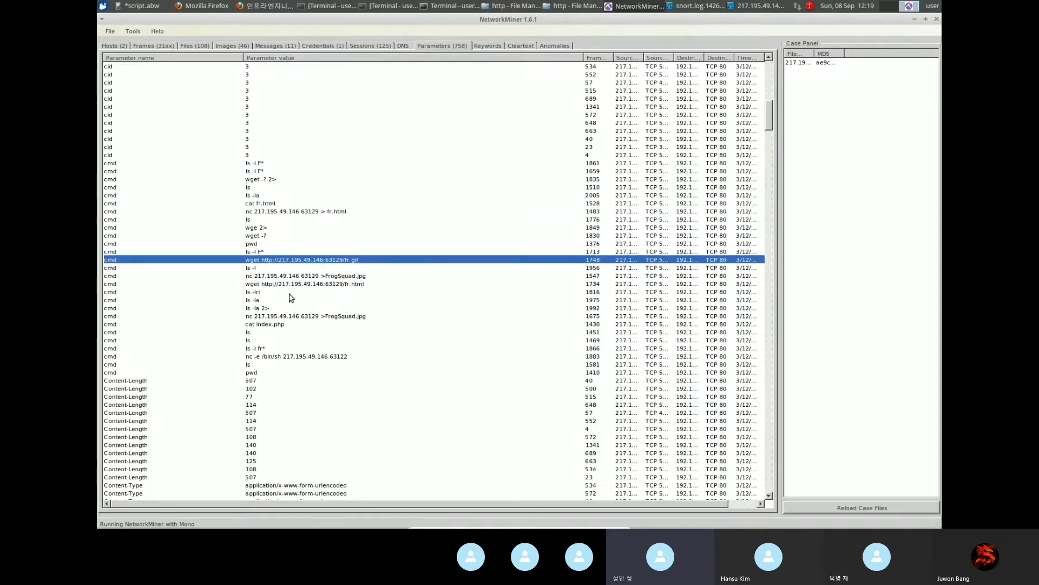
pyautogui.click(327, 286)
pyautogui.click(352, 267)
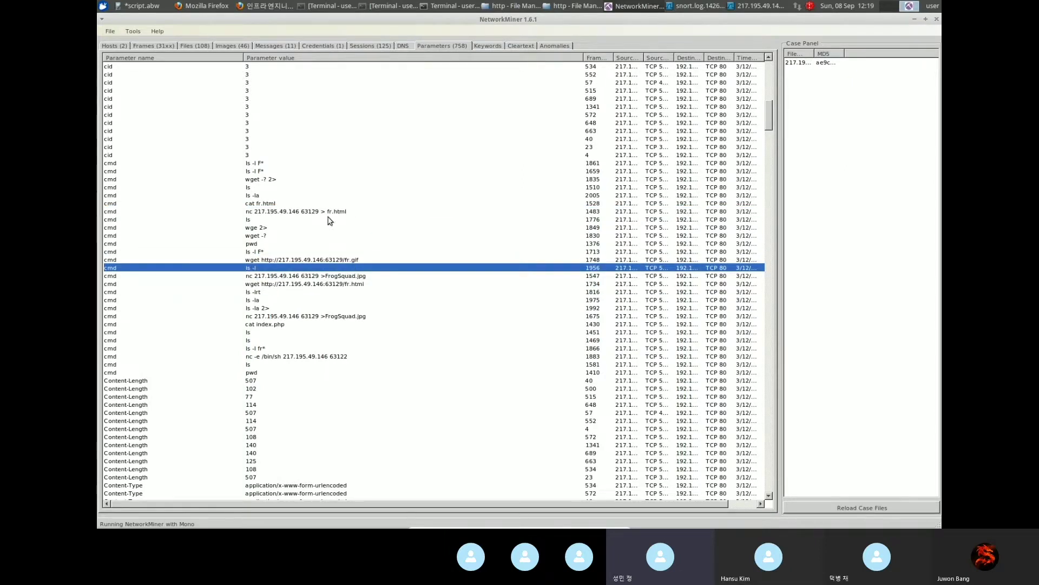
pyautogui.click(322, 212)
pyautogui.scroll(-1, 337, 265)
pyautogui.scroll(-2, 333, 284)
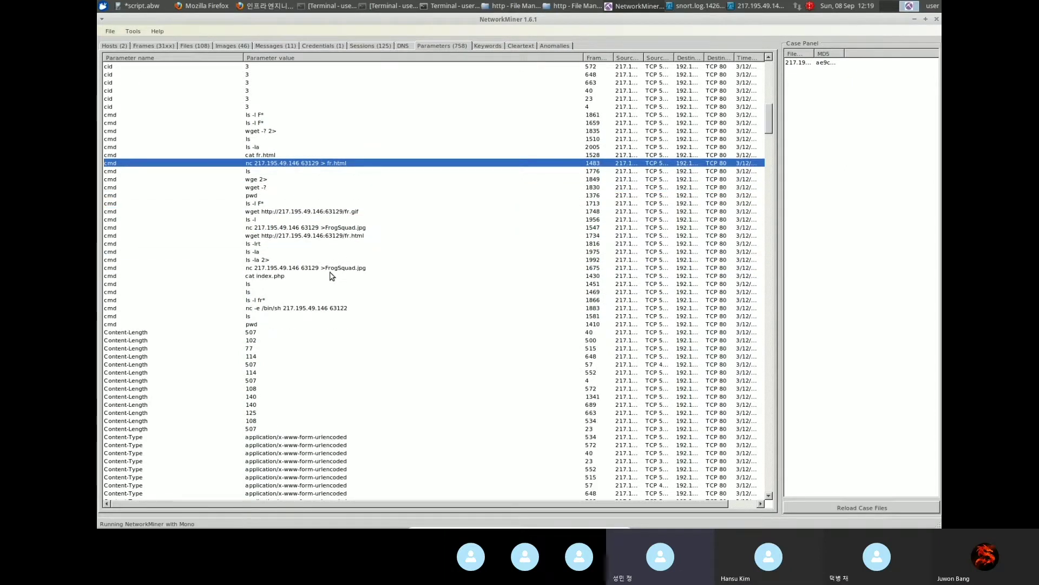
pyautogui.click(334, 285)
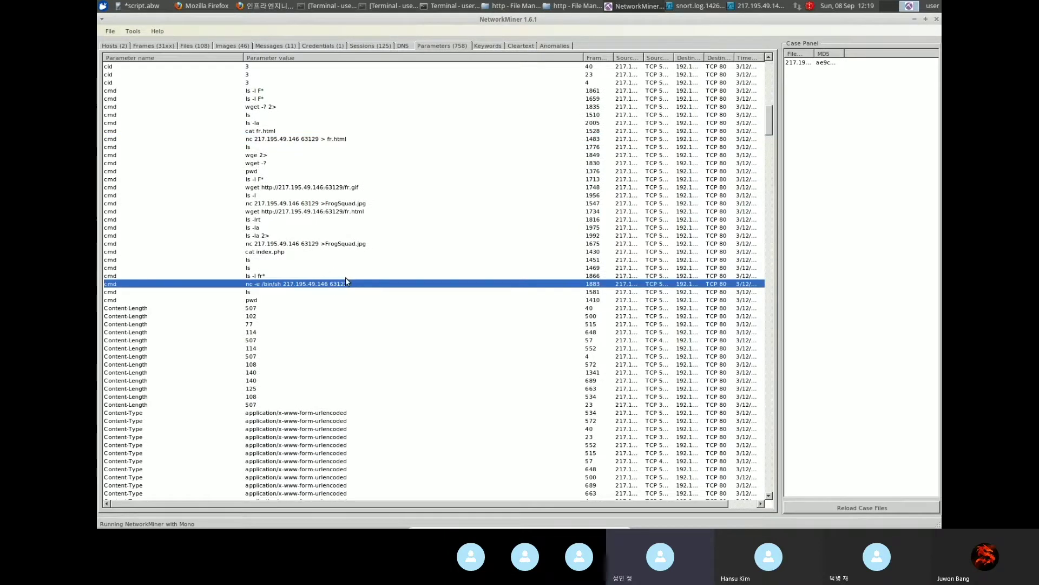
# Step: Look through the Content-Length, Content-Type, Cookie and email parameters down to the Host entries
pyautogui.scroll(-10, 373, 282)
pyautogui.scroll(6, 375, 281)
pyautogui.scroll(-20, 375, 282)
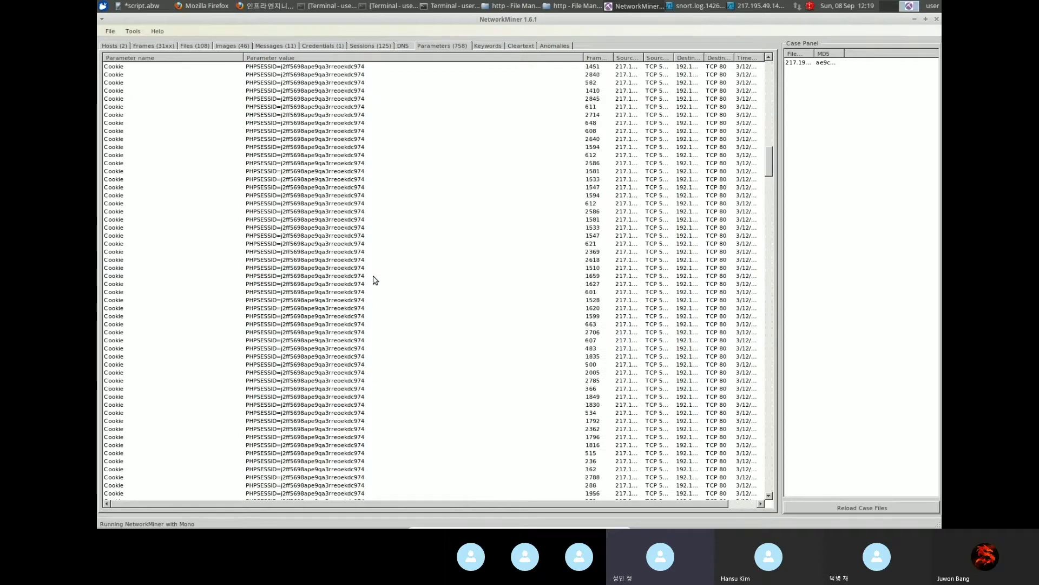
pyautogui.scroll(-15, 376, 279)
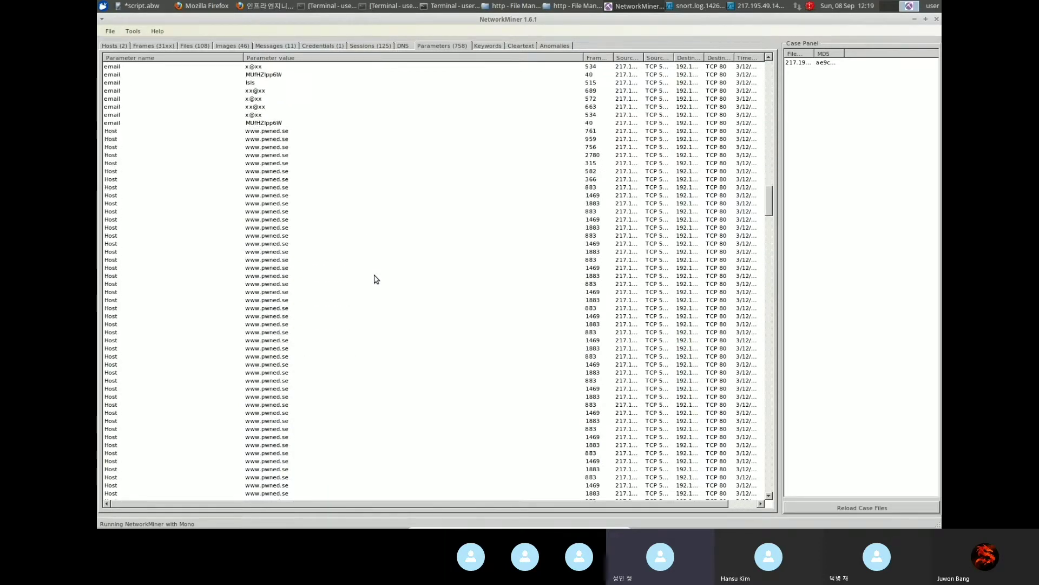
pyautogui.scroll(-3, 373, 281)
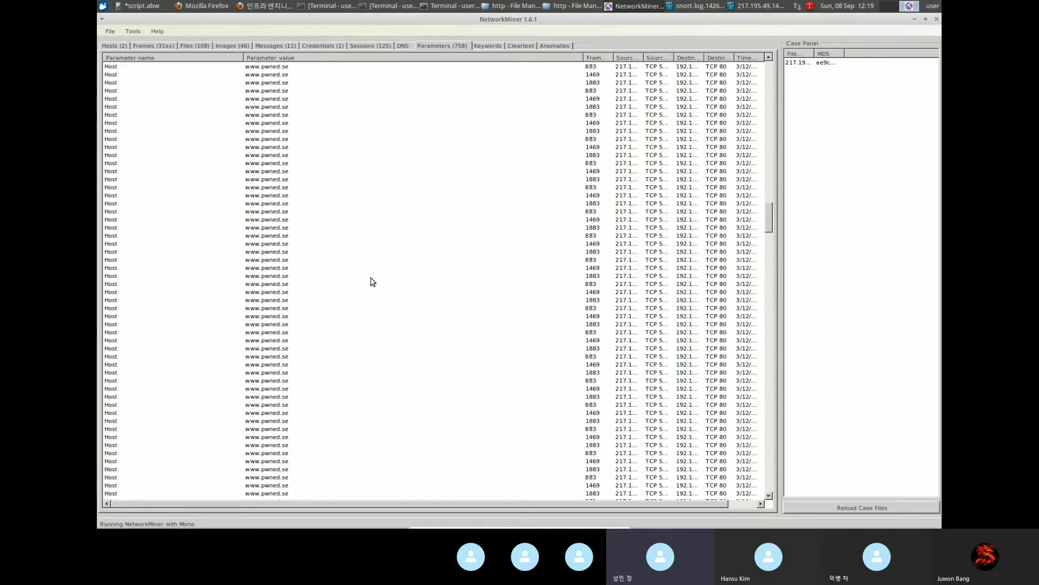
# Step: Look through the Host parameters and the PHPSESSID entries further down the list
pyautogui.moveTo(770, 232); pyautogui.dragTo(771, 259)
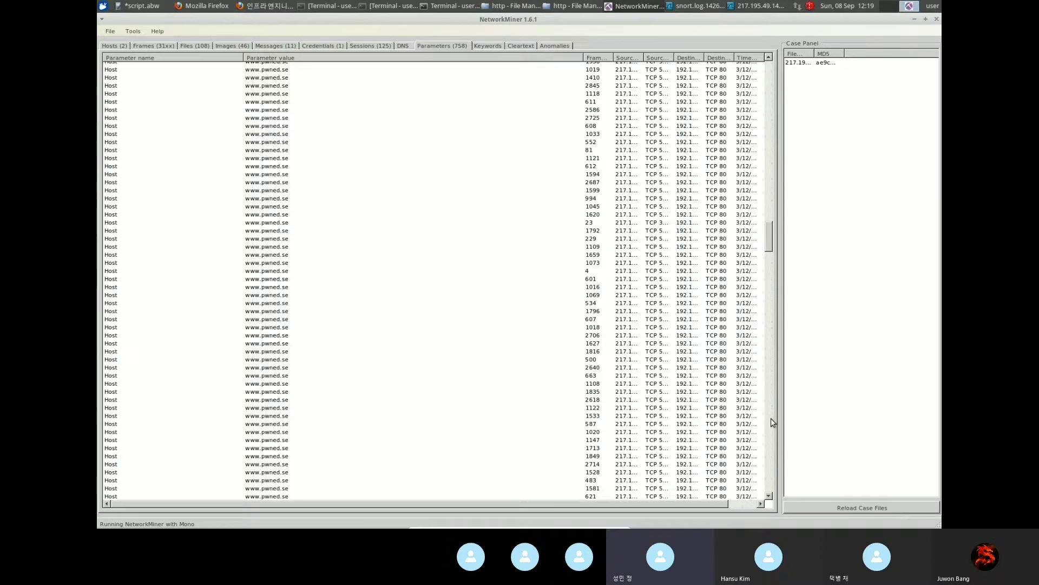
pyautogui.click(333, 279)
pyautogui.scroll(-11, 377, 271)
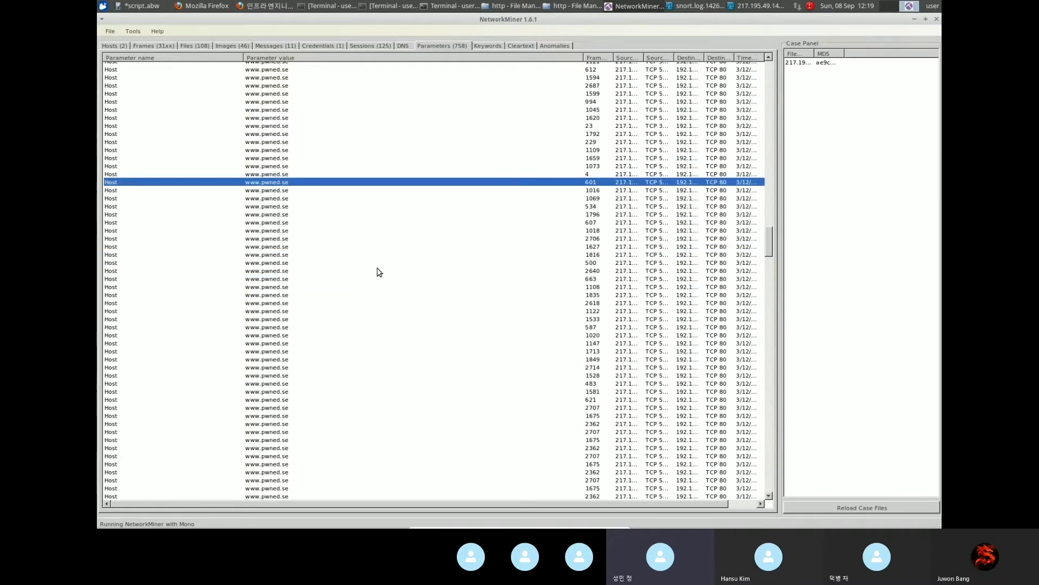
pyautogui.scroll(-7, 278, 257)
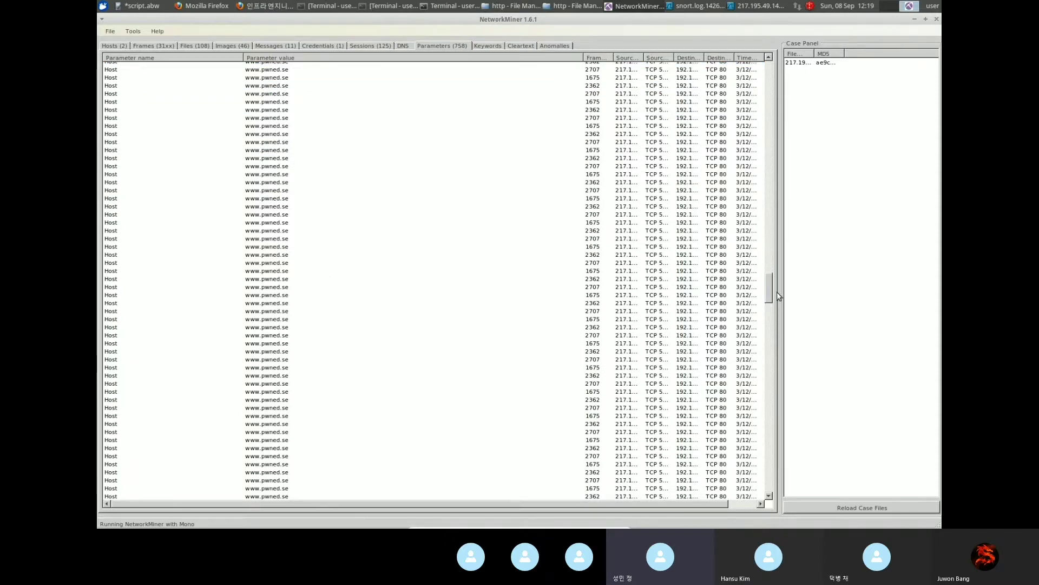
pyautogui.moveTo(772, 285); pyautogui.dragTo(767, 258)
pyautogui.click(425, 357)
pyautogui.scroll(-6, 426, 358)
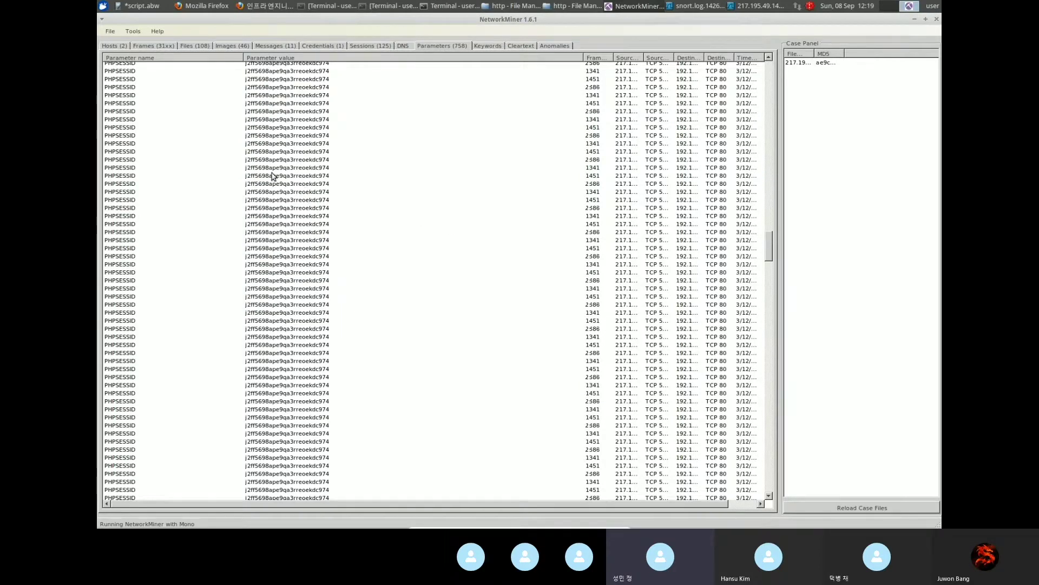
pyautogui.scroll(-5, 281, 176)
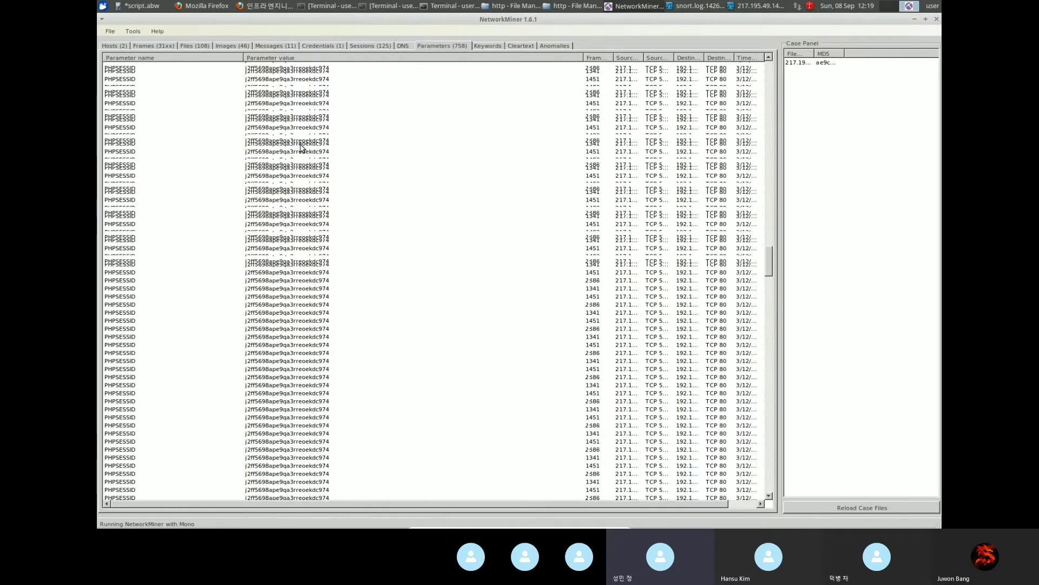
pyautogui.click(308, 172)
pyautogui.scroll(15, 305, 189)
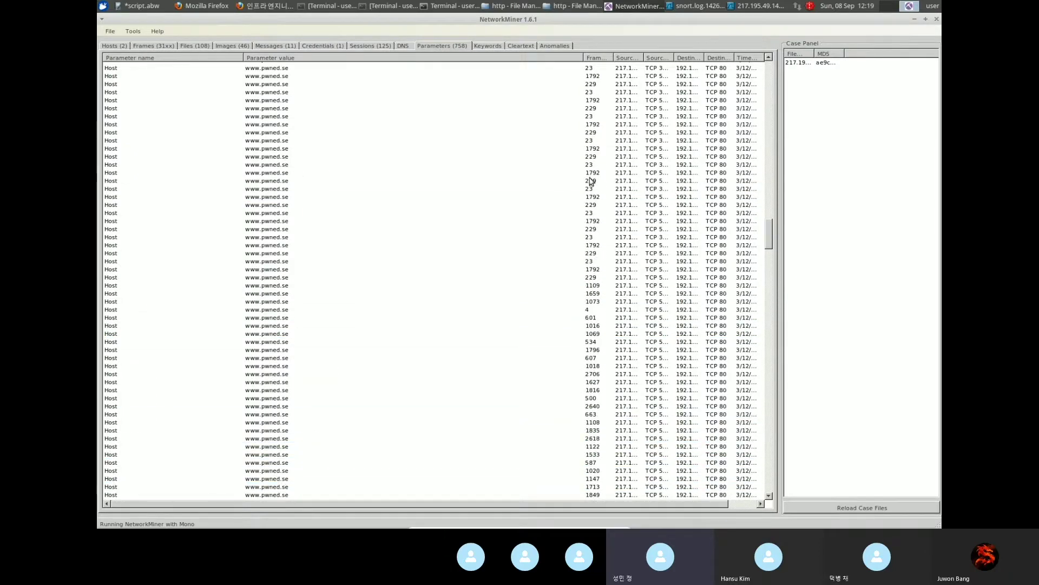
# Step: Go back up through the Host parameters to the start of the Host entries below the email parameters
pyautogui.moveTo(767, 222); pyautogui.dragTo(768, 186)
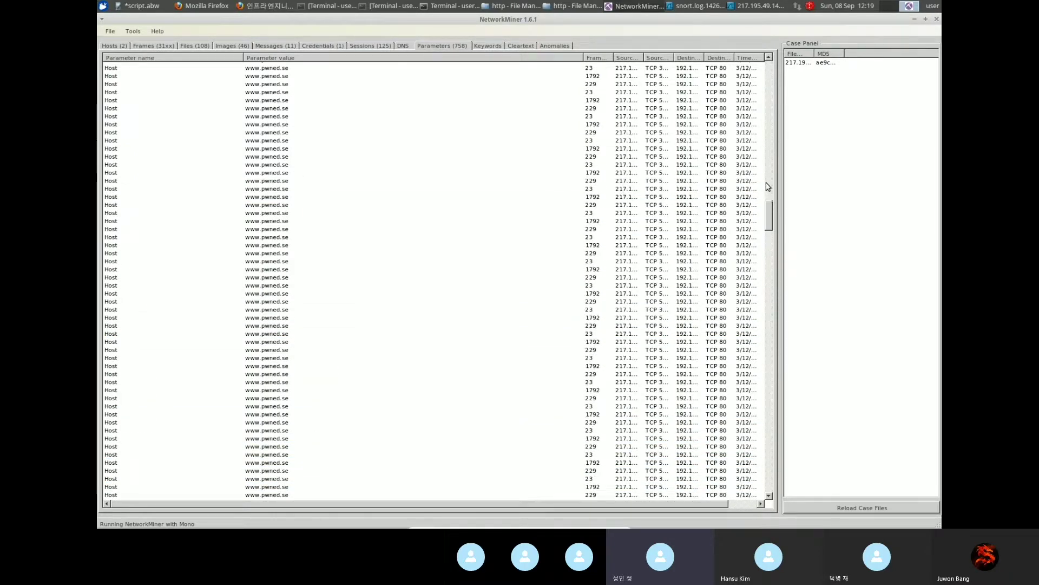
pyautogui.scroll(4, 357, 135)
pyautogui.scroll(6, 566, 113)
pyautogui.scroll(-15, 574, 118)
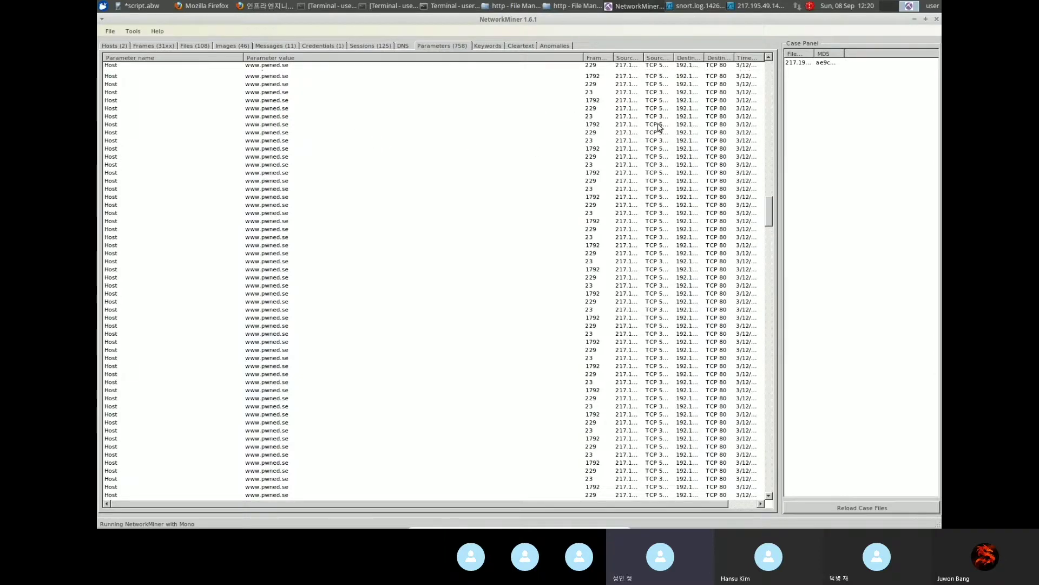
pyautogui.click(653, 123)
pyautogui.scroll(16, 325, 134)
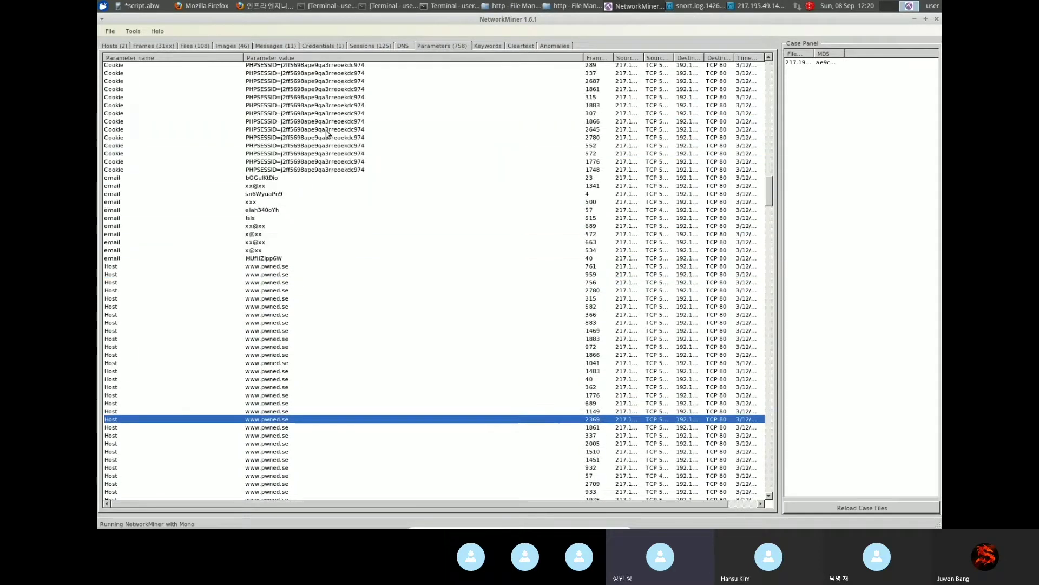
pyautogui.click(292, 307)
pyautogui.click(257, 282)
# Step: Return to the cmd parameters above the Content-Length entries and select frame 1861's entry
pyautogui.scroll(2, 353, 282)
pyautogui.scroll(20, 353, 282)
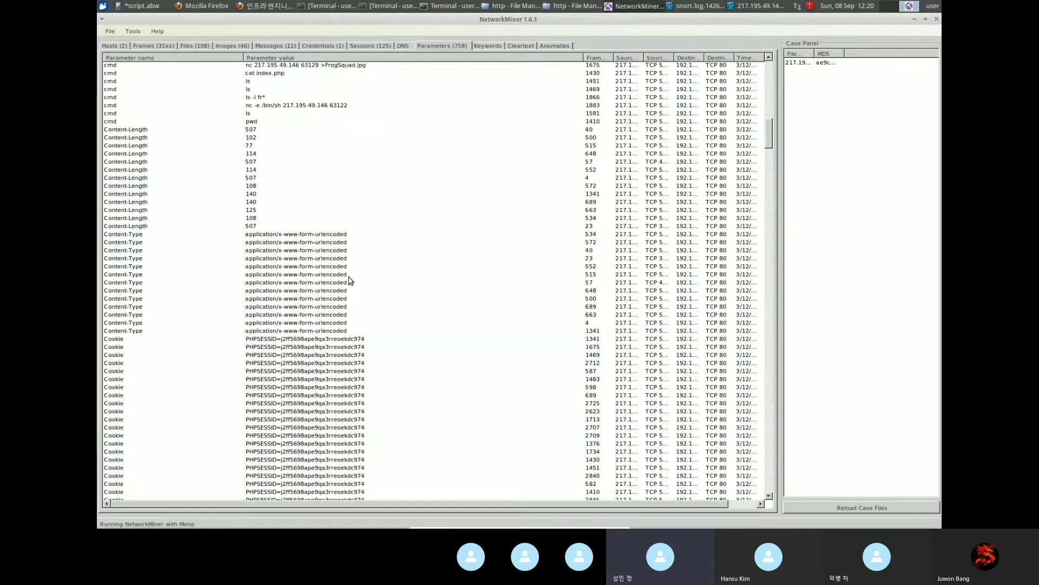
pyautogui.scroll(10, 346, 279)
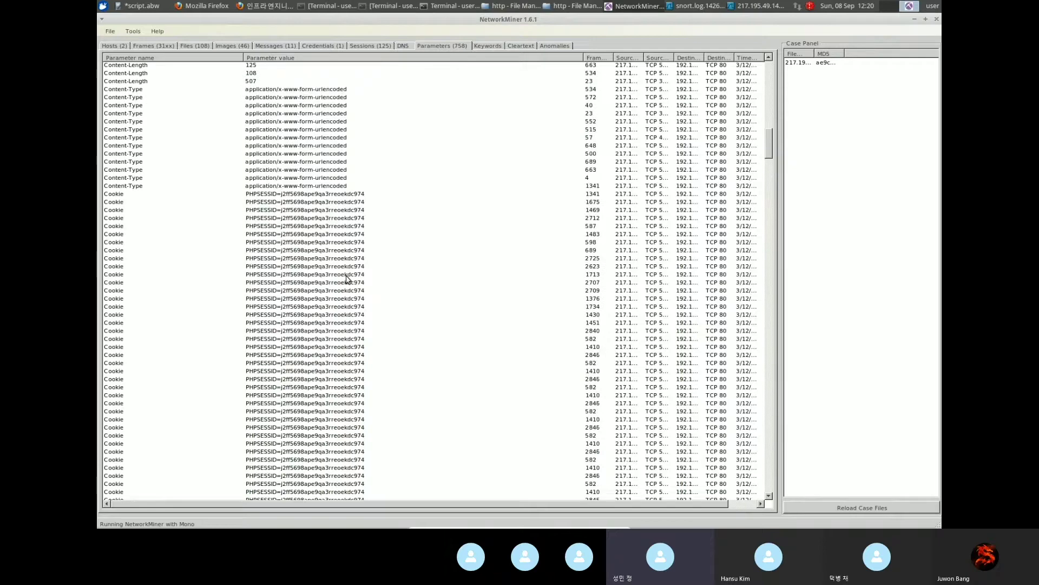
pyautogui.scroll(10, 291, 260)
pyautogui.click(227, 234)
pyautogui.scroll(-6, 230, 241)
pyautogui.click(235, 283)
pyautogui.scroll(-8, 265, 292)
pyautogui.click(267, 298)
pyautogui.click(429, 282)
pyautogui.scroll(-5, 428, 279)
pyautogui.scroll(1, 386, 246)
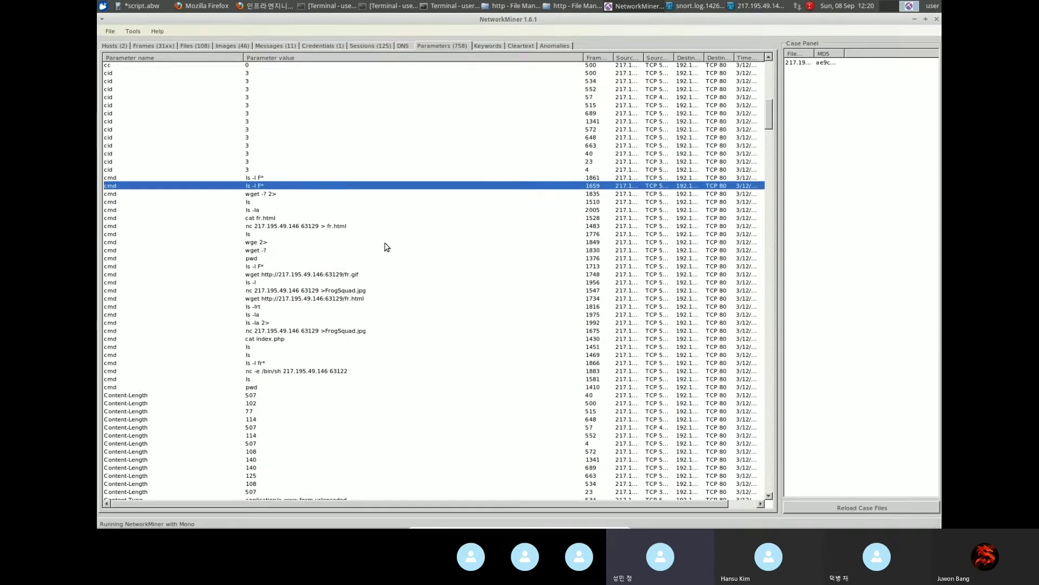
pyautogui.press('Up')
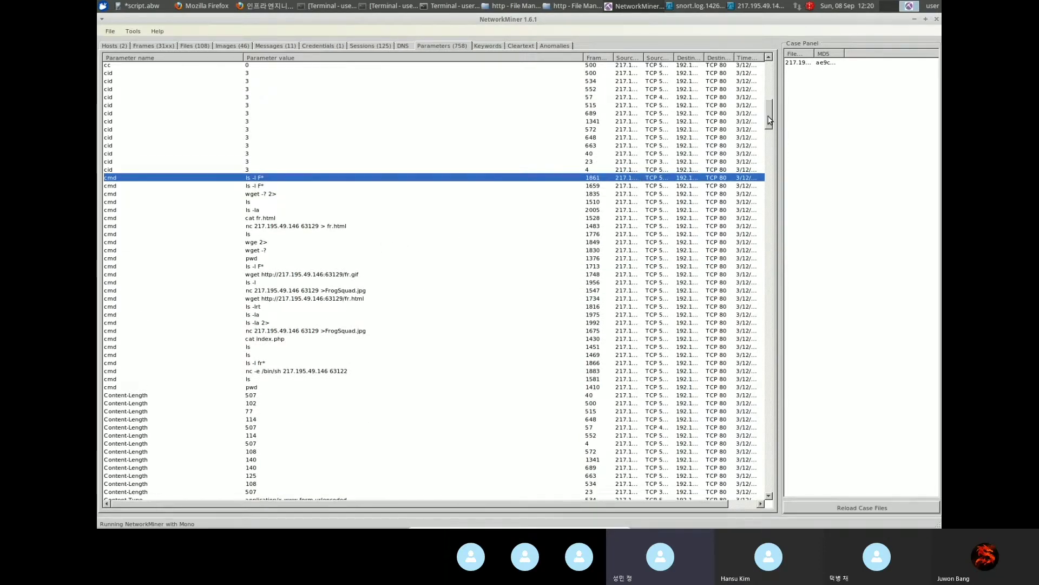
# Step: Locate the name parameters in the sorted list, starting with frame 23's perl payload
pyautogui.click(186, 142)
pyautogui.press('n')
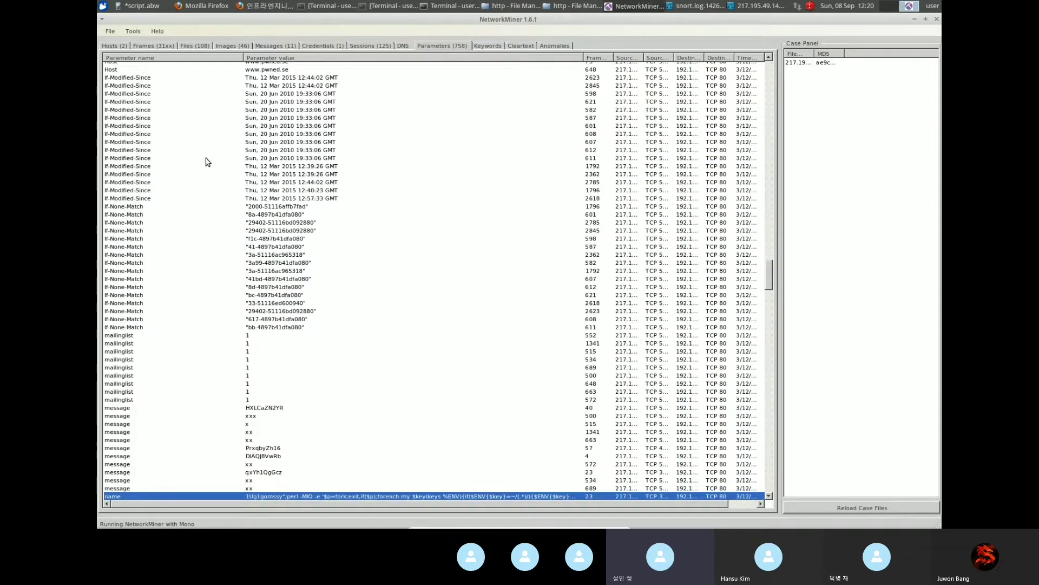
pyautogui.scroll(-7, 431, 354)
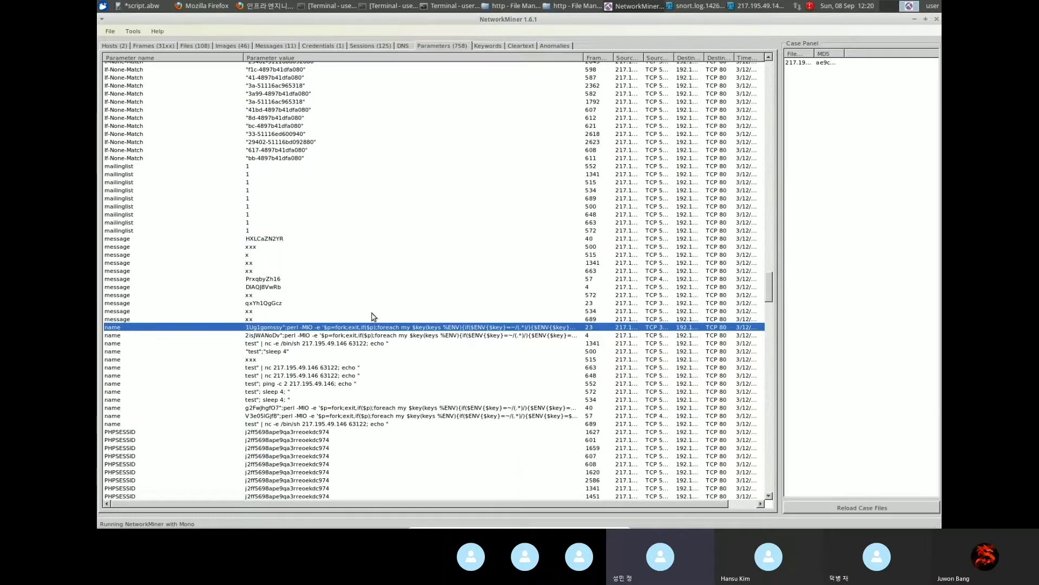
# Step: Examine the injected name payloads in frames 4, 663, 552, 648, 40, 57 and 534
pyautogui.click(230, 336)
pyautogui.click(324, 368)
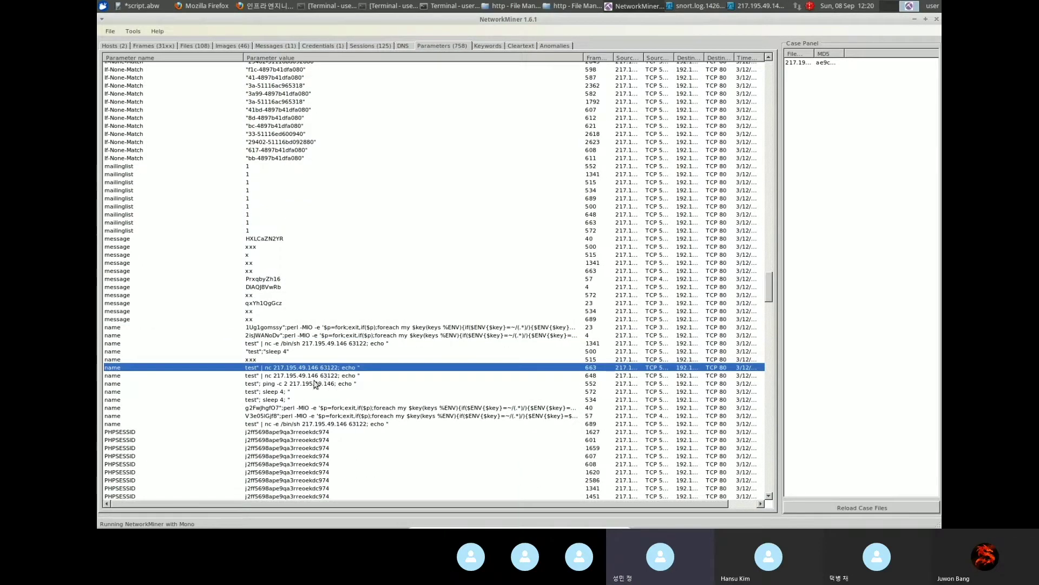
pyautogui.click(323, 384)
pyautogui.click(283, 375)
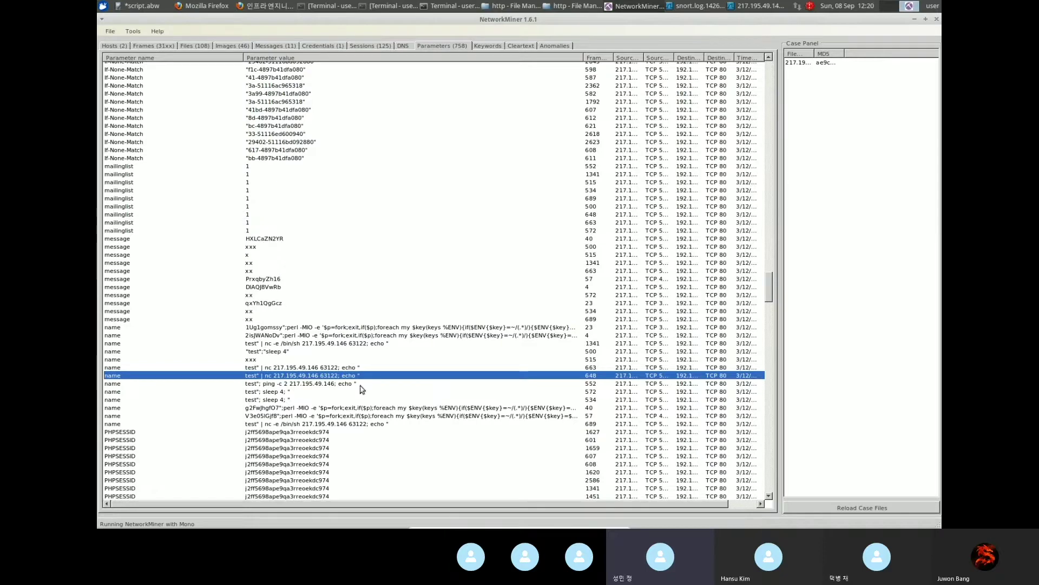
pyautogui.click(341, 409)
pyautogui.click(303, 416)
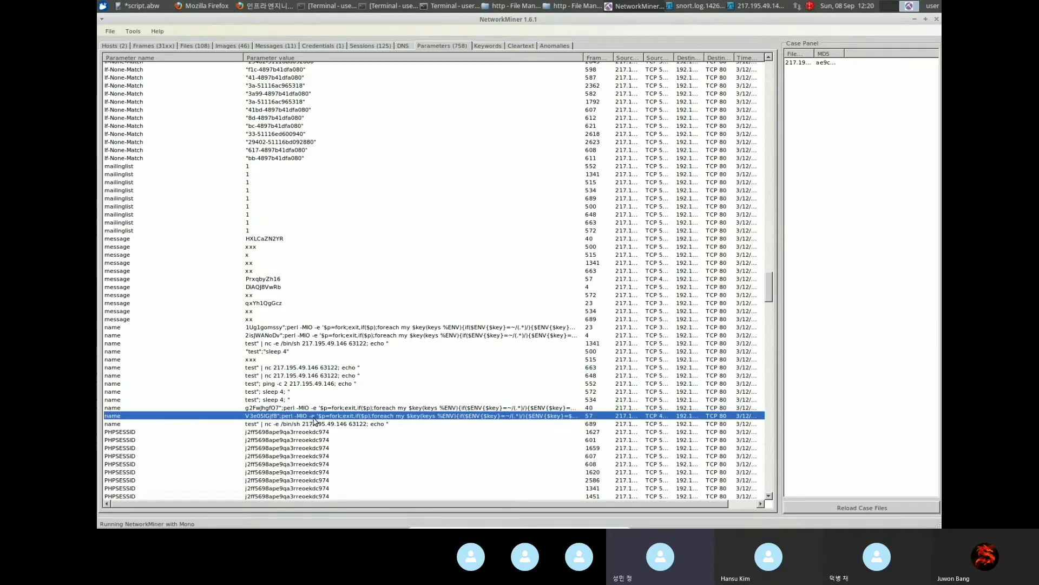
pyautogui.click(120, 399)
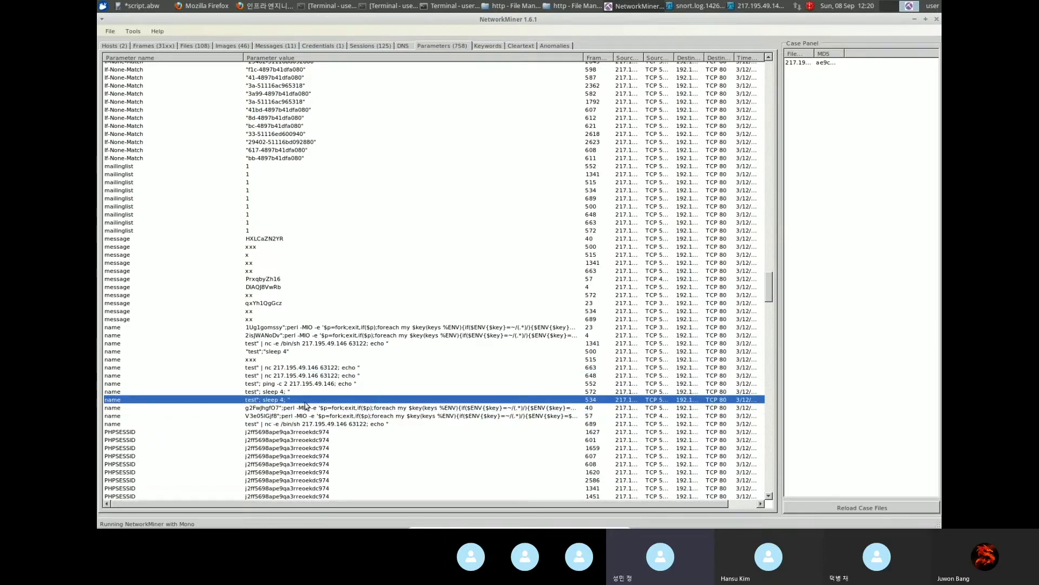
# Step: Go back up to the cmd parameters and select frame 1748's wget command for fr.gif
pyautogui.scroll(2, 336, 385)
pyautogui.scroll(16, 364, 339)
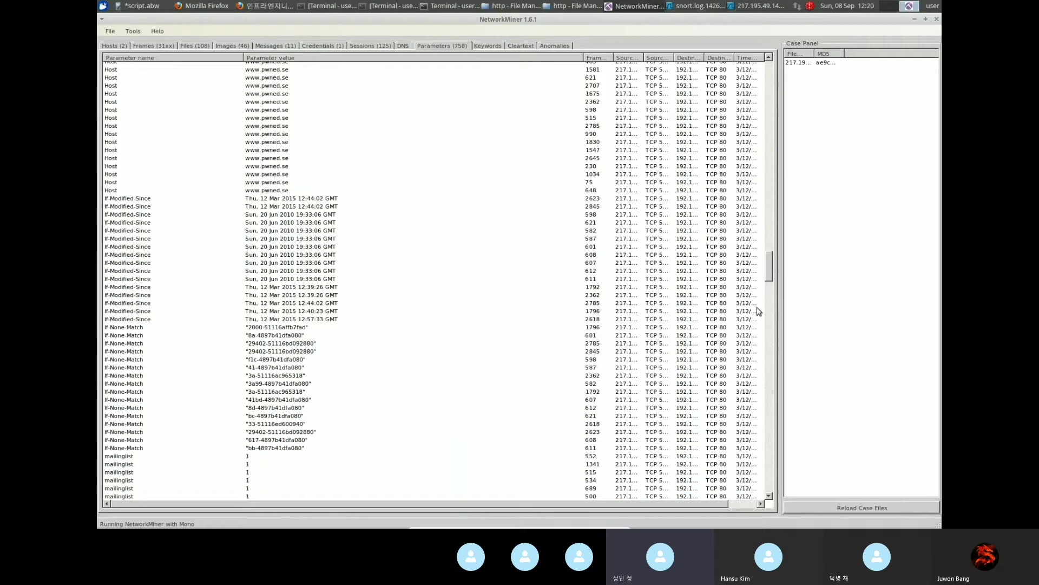
pyautogui.scroll(20, 772, 198)
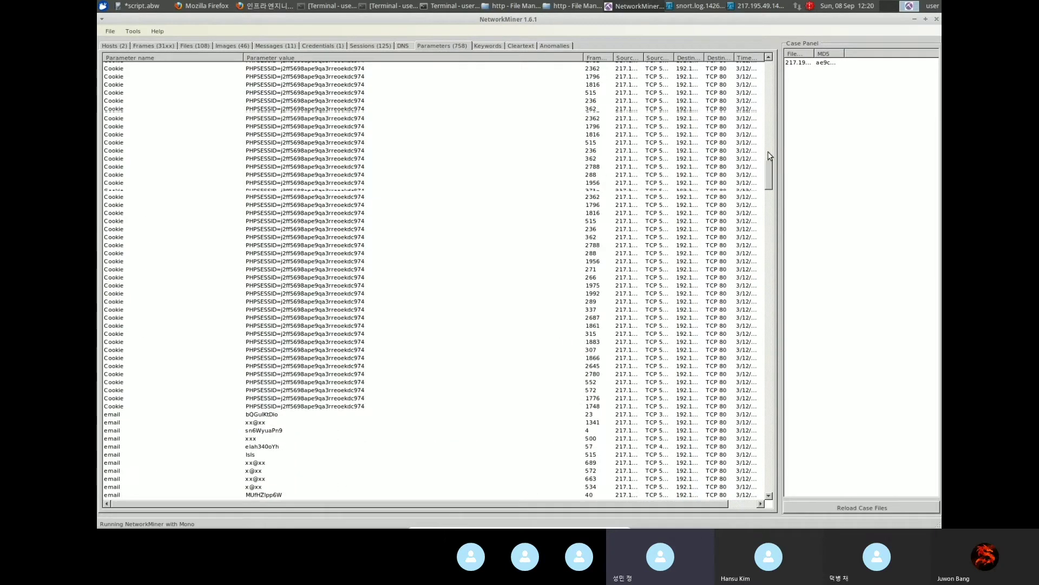
pyautogui.click(245, 392)
pyautogui.click(286, 353)
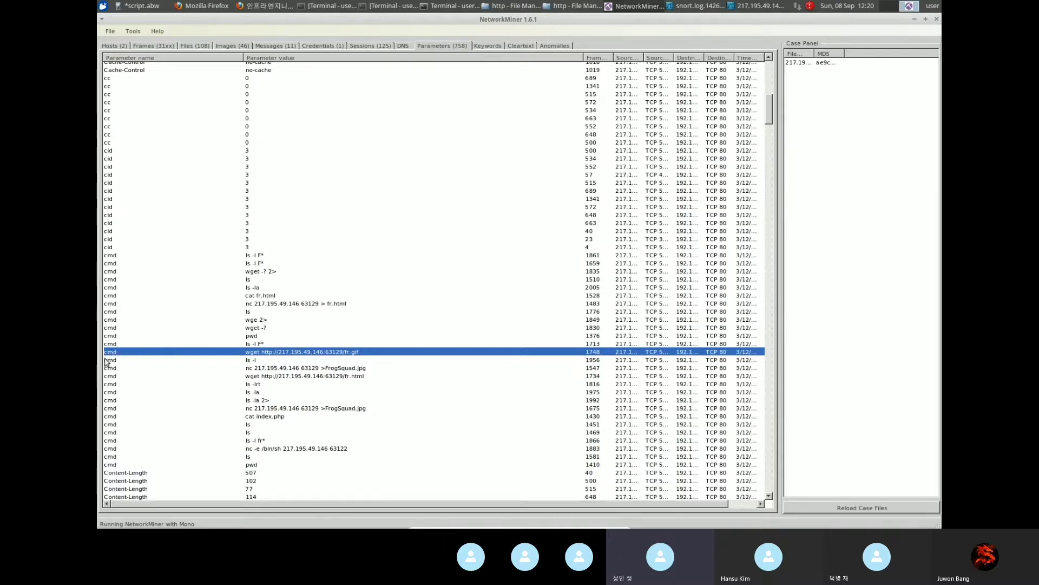
# Step: Examine the cmd parameters fetching FrogSquad.jpg, fr.html and fr.gif, ending on frame 1835's wget command
pyautogui.click(274, 368)
pyautogui.click(297, 377)
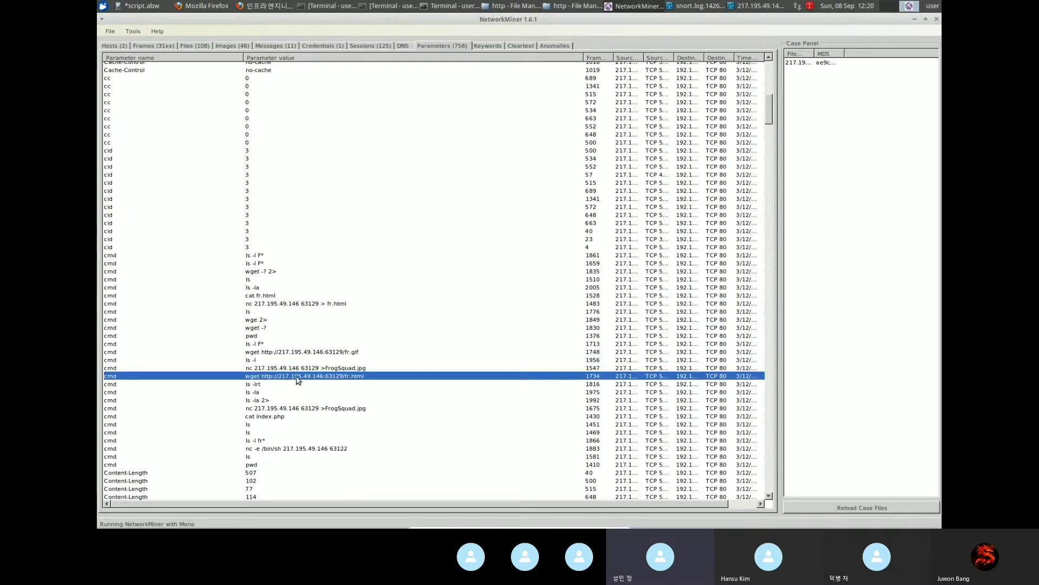
pyautogui.click(327, 369)
pyautogui.click(325, 409)
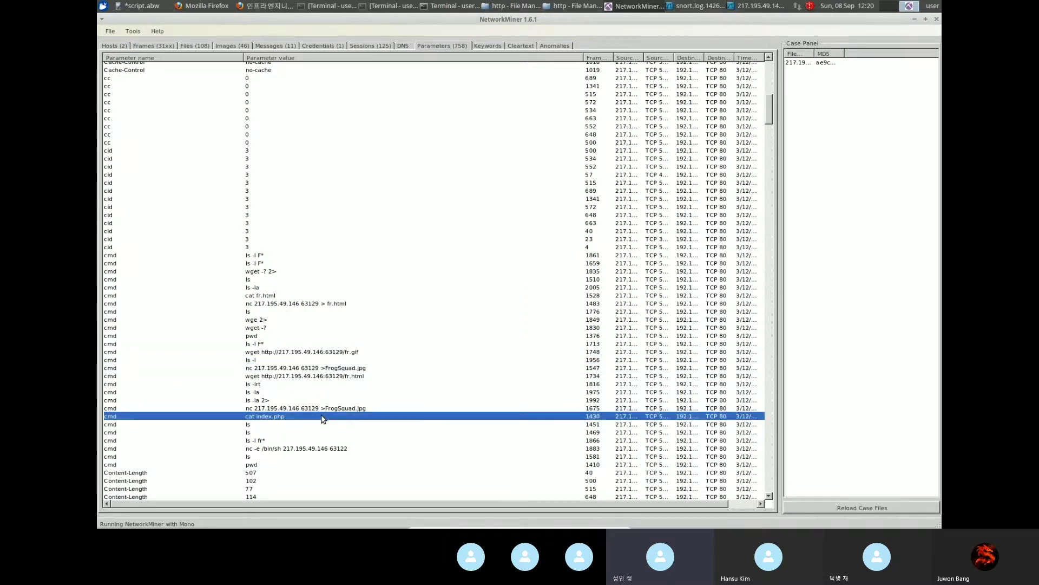
pyautogui.click(235, 352)
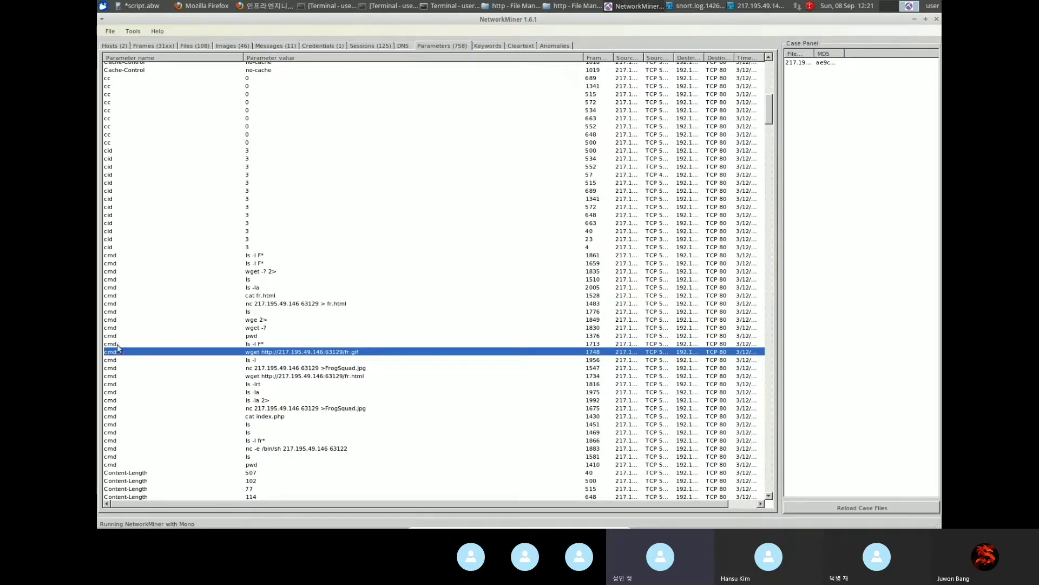
pyautogui.click(142, 271)
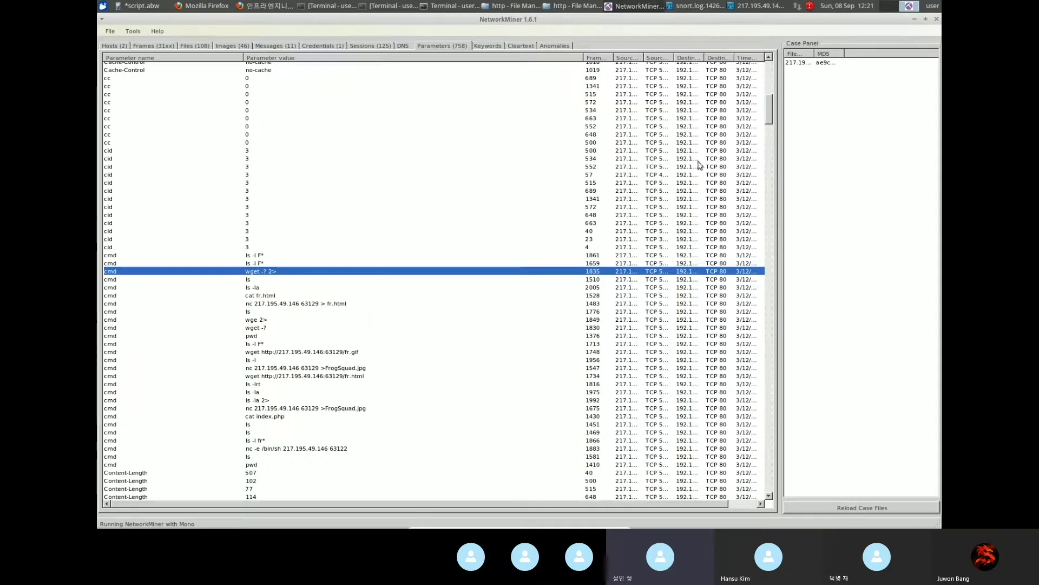
# Step: Switch to the 217.195.49.146.pcap capture in Wireshark and apply the display filter http.request.uri contains cmd
pyautogui.click(731, 11)
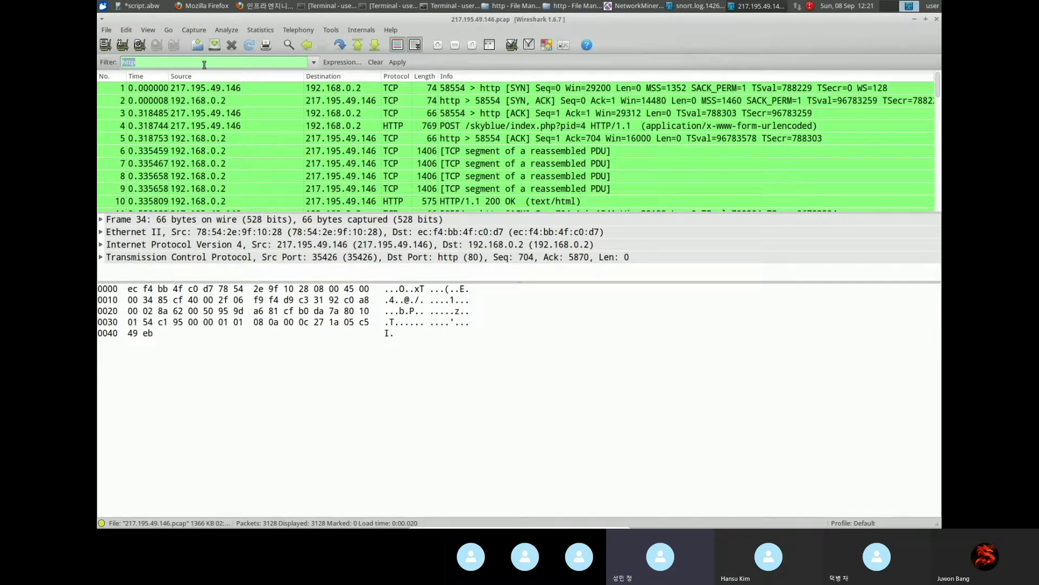
pyautogui.click(204, 64)
pyautogui.write('http.re')
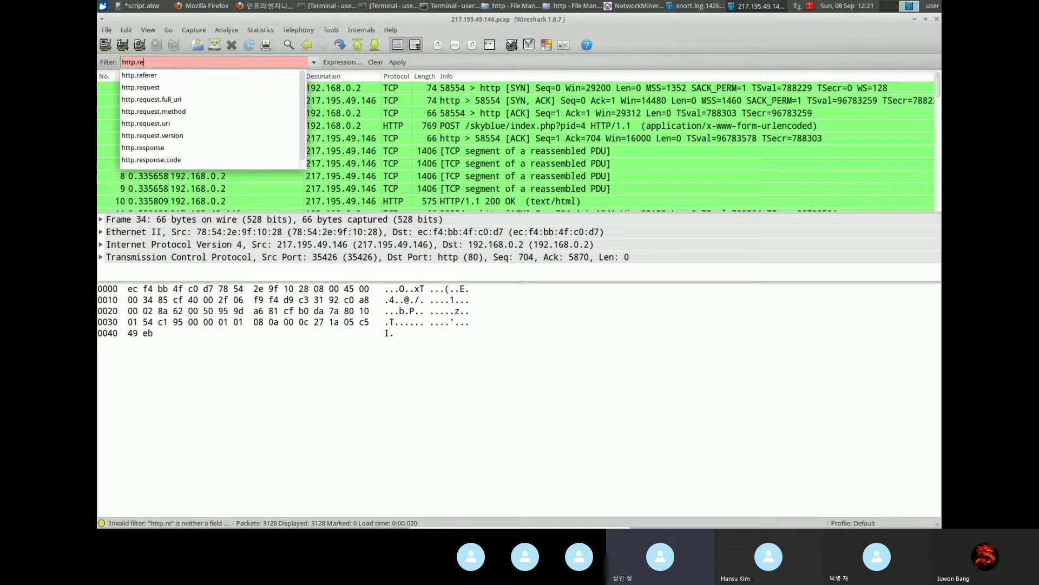
pyautogui.write('quest.uri')
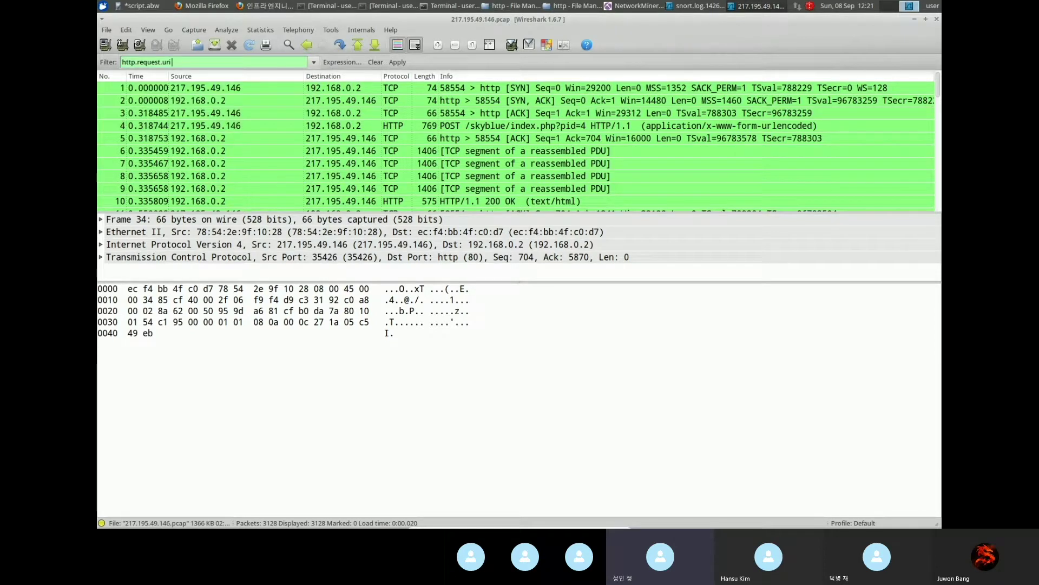
pyautogui.write(' contains e')
pyautogui.press('BackSpace')
pyautogui.write('cmd')
pyautogui.press('Return')
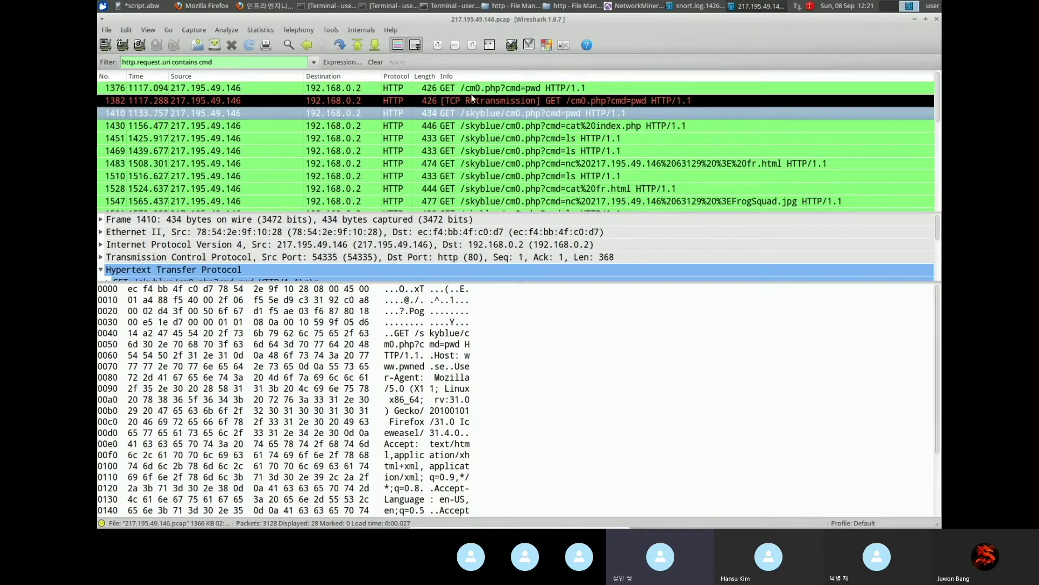
# Step: Examine the cm0.php requests in order, from the pwd retransmission in packet 1382 to the FrogSquad.jpg nc command in packet 1547
pyautogui.click(472, 99)
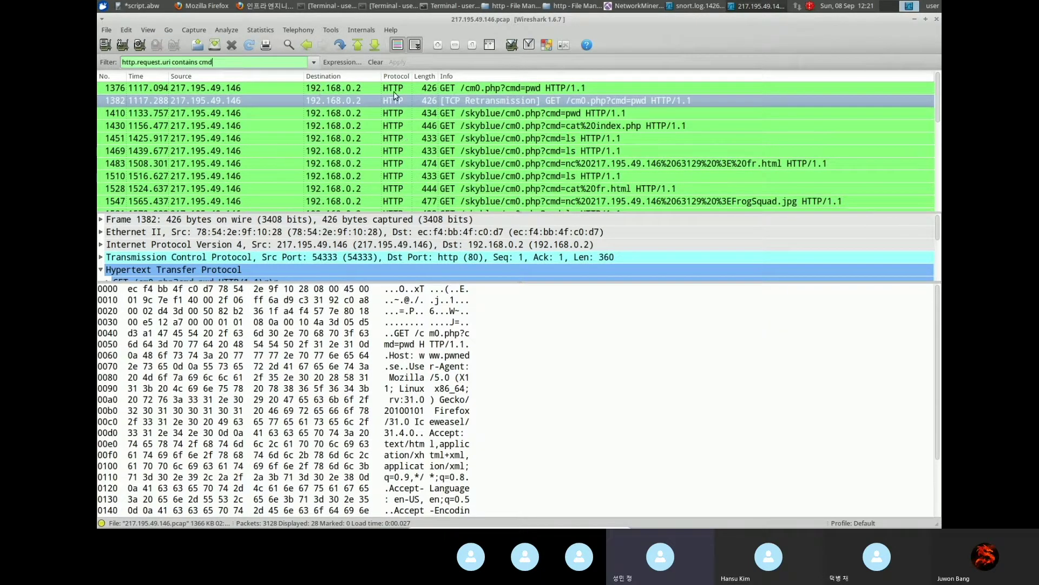
pyautogui.click(577, 112)
pyautogui.scroll(-1, 596, 122)
pyautogui.scroll(1, 643, 133)
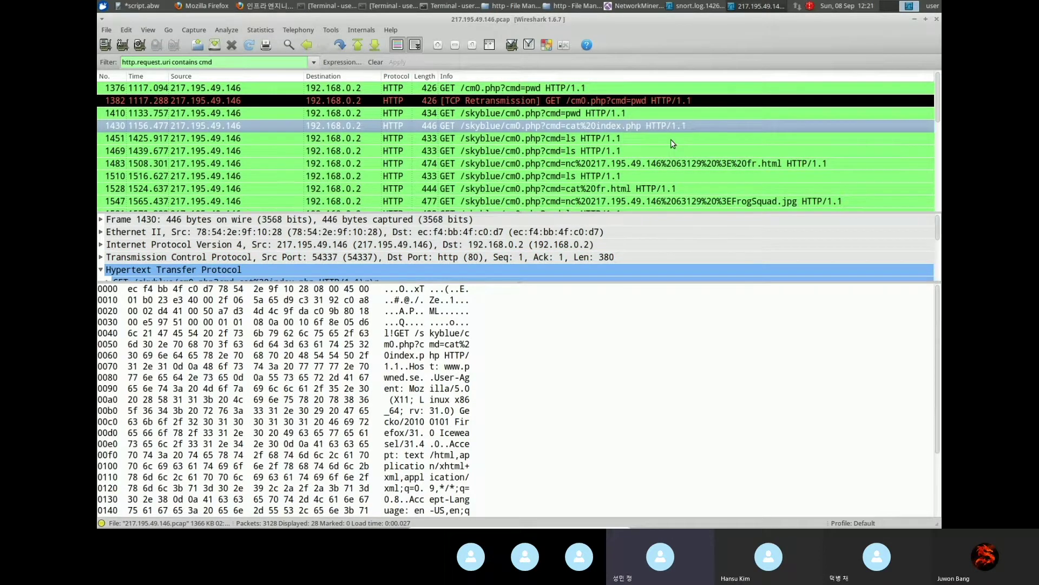
pyautogui.scroll(-1, 671, 138)
pyautogui.click(670, 143)
pyautogui.scroll(-1, 669, 143)
pyautogui.click(658, 144)
pyautogui.scroll(-2, 589, 144)
pyautogui.click(587, 144)
pyautogui.click(586, 132)
pyautogui.click(606, 121)
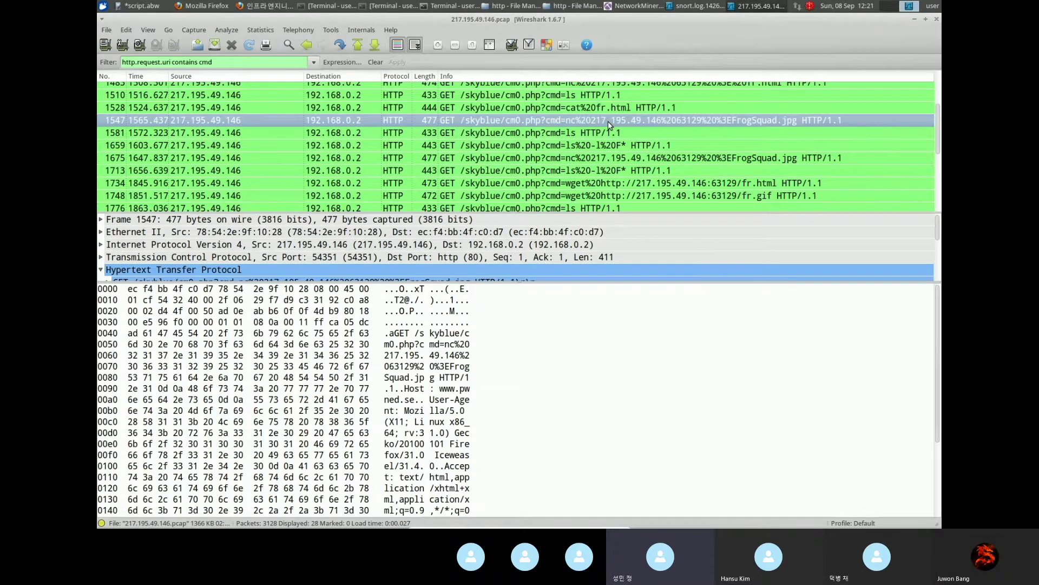
# Step: Examine the wget requests for fr.gif and fr.html in packets 1748 and 1734 and the nc -e /bin/sh request in packet 1883
pyautogui.scroll(-1, 609, 124)
pyautogui.click(609, 125)
pyautogui.scroll(-2, 609, 125)
pyautogui.click(627, 136)
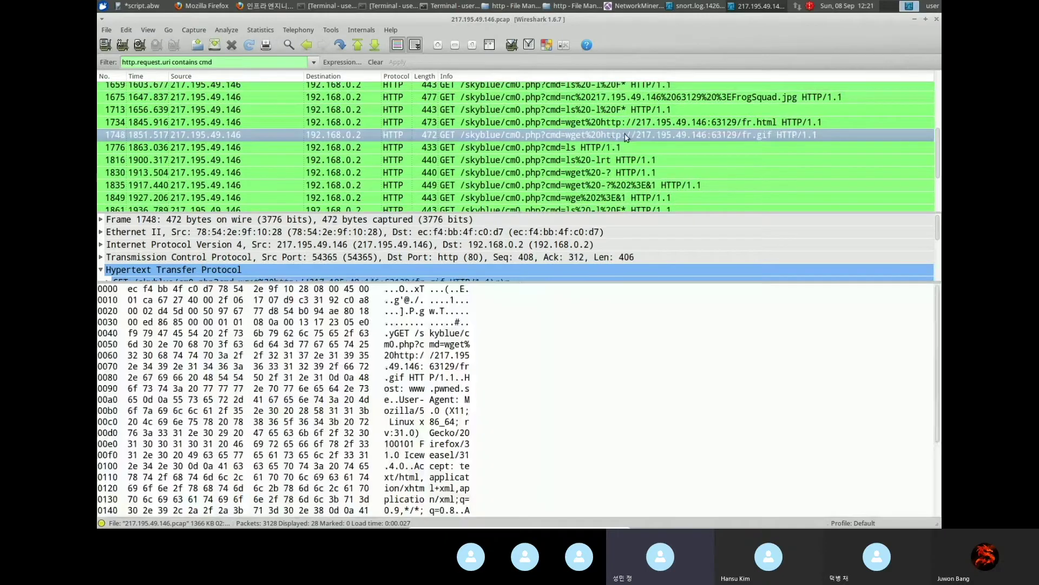
pyautogui.click(674, 126)
pyautogui.scroll(-3, 647, 153)
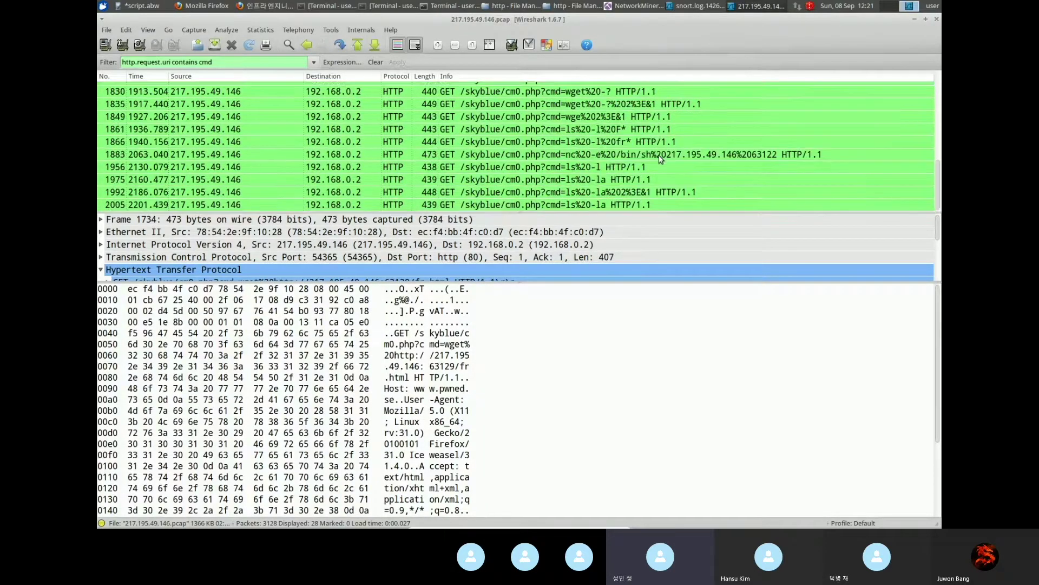
pyautogui.scroll(5, 557, 157)
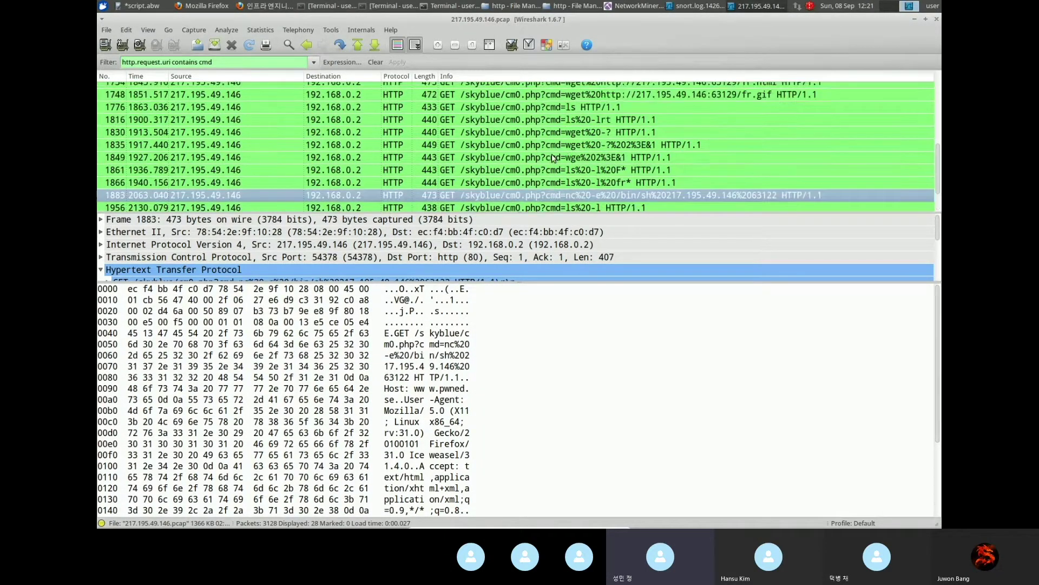
# Step: Go back to the earliest requests and compare the pwd commands in packets 1376 and 1410
pyautogui.click(533, 126)
pyautogui.click(521, 114)
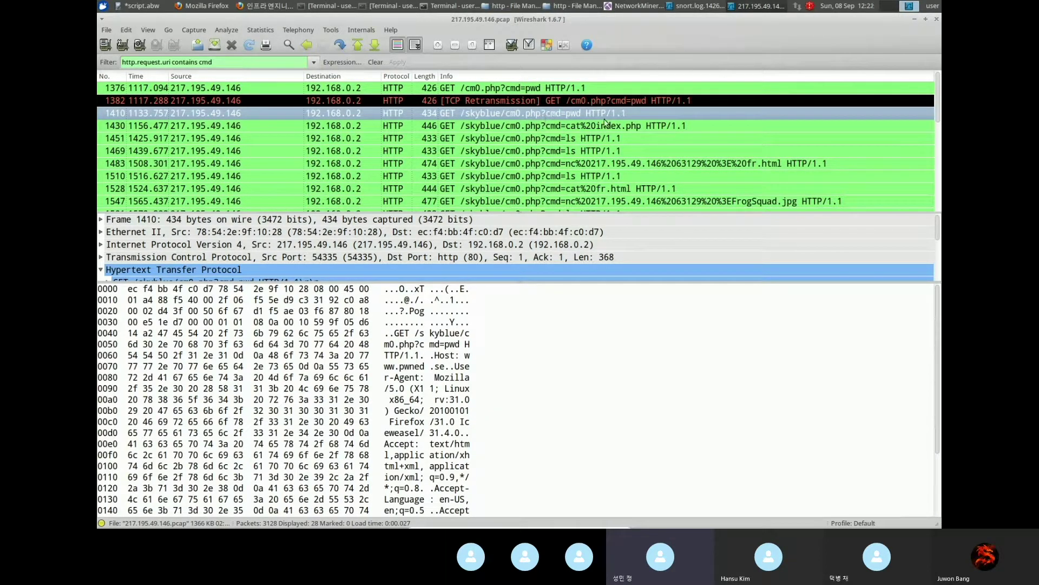
pyautogui.click(536, 90)
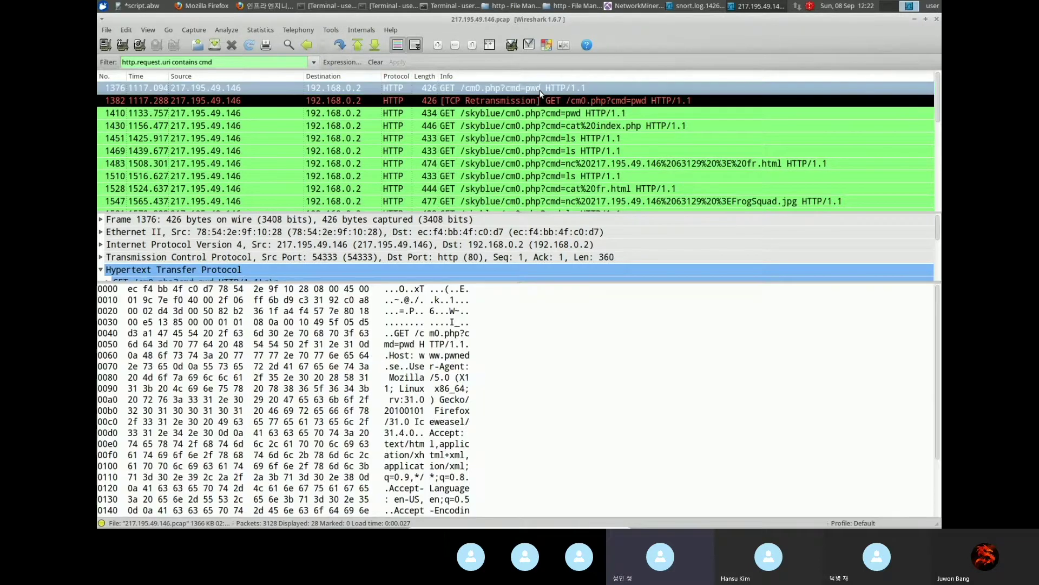
pyautogui.click(563, 118)
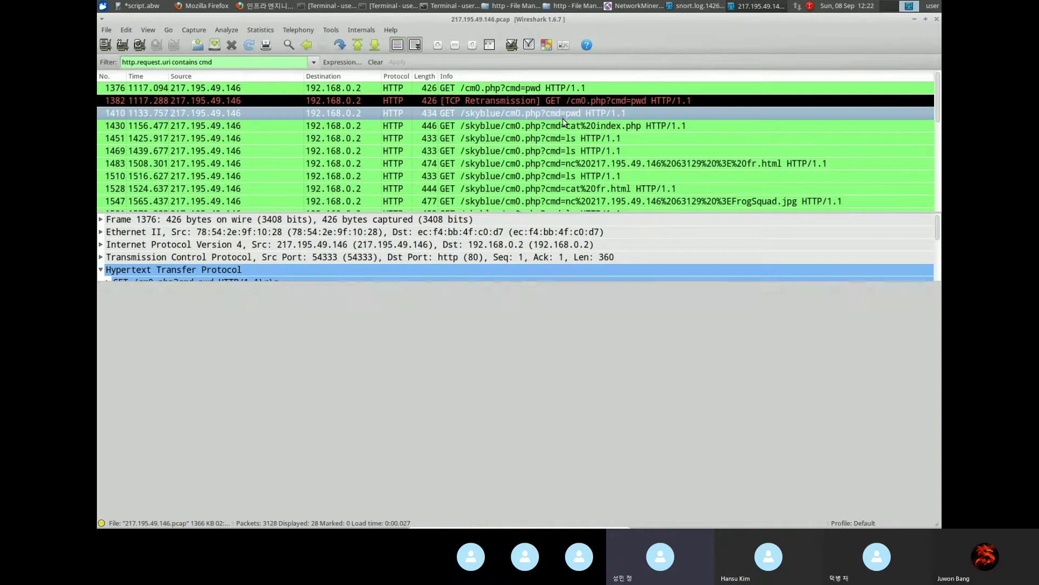
pyautogui.scroll(-1, 591, 143)
# Step: Follow the TCP stream of packet 1483's nc request for fr.html, read the request and server response, and check the stream's handshake packets
pyautogui.click(584, 148)
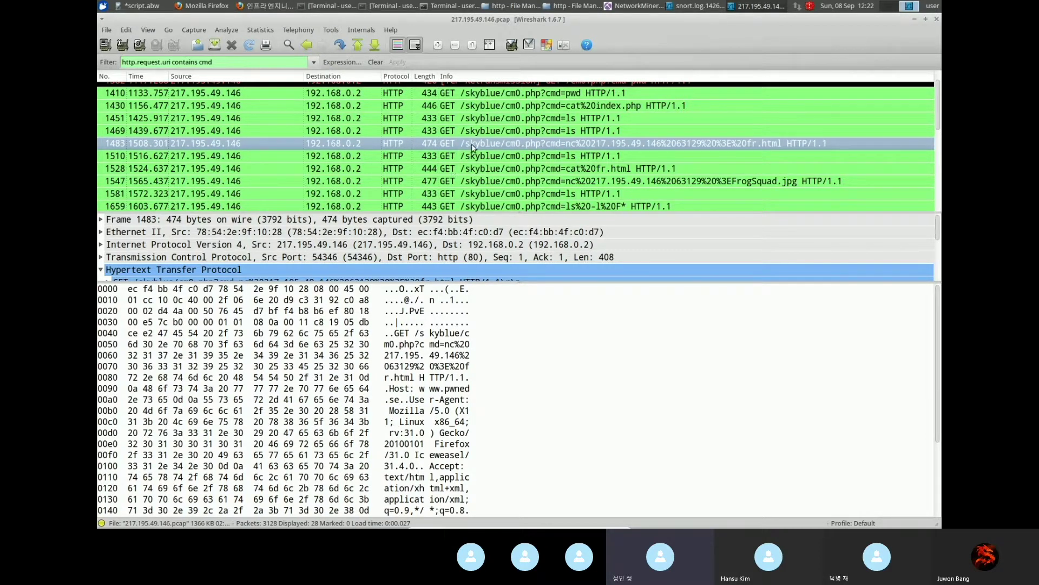
pyautogui.rightClick(505, 147)
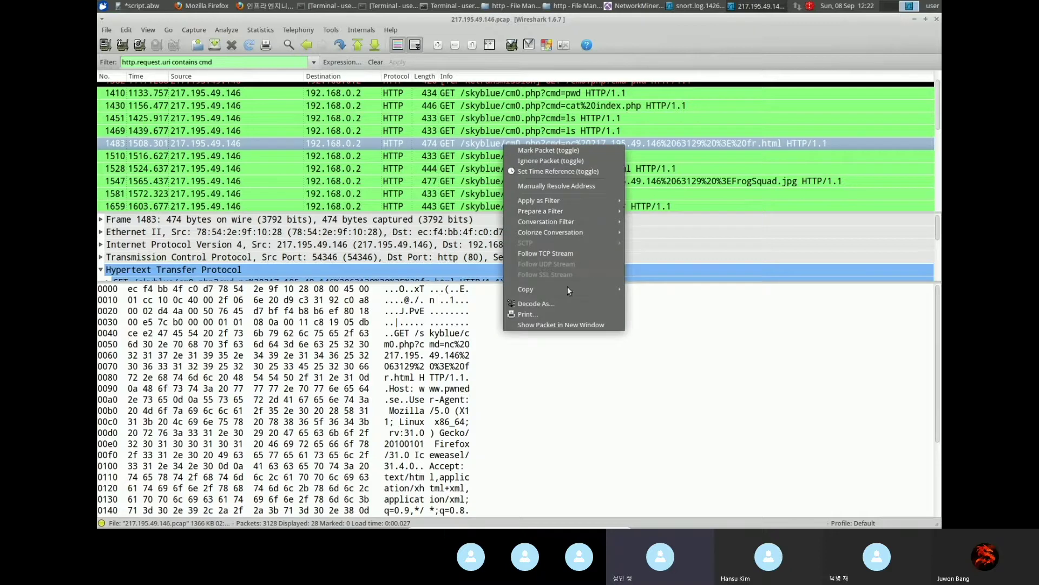
pyautogui.click(564, 264)
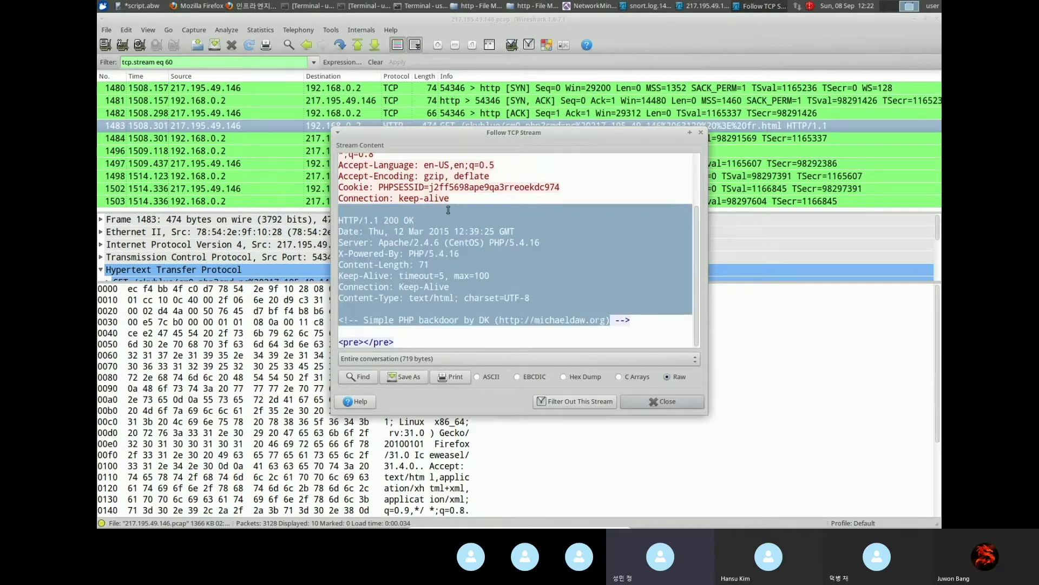
pyautogui.scroll(2, 481, 217)
pyautogui.scroll(1, 481, 217)
pyautogui.scroll(-3, 481, 217)
pyautogui.moveTo(348, 221); pyautogui.dragTo(533, 267)
pyautogui.click(533, 267)
pyautogui.scroll(2, 533, 267)
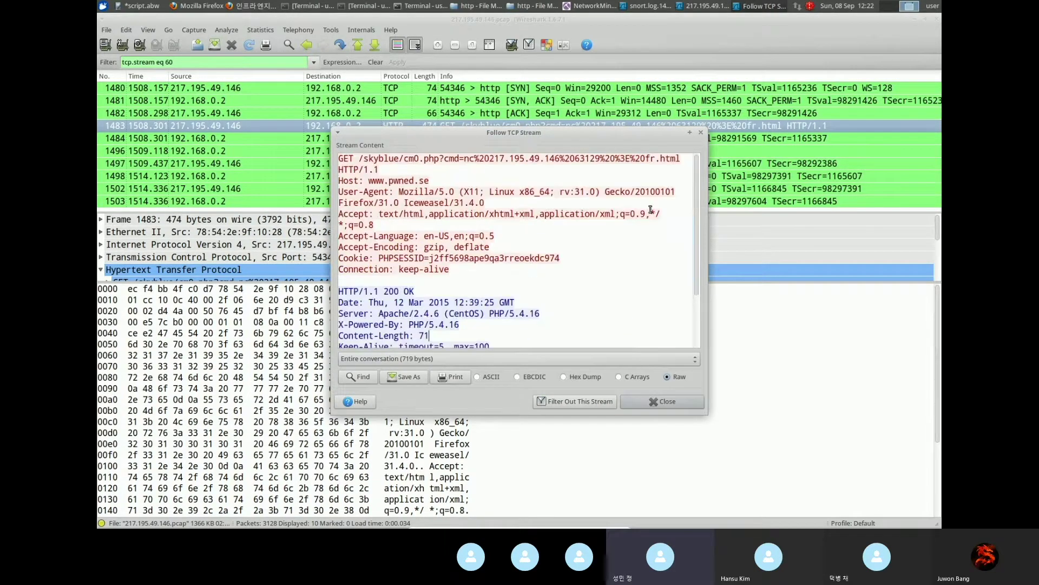
pyautogui.click(701, 132)
pyautogui.click(550, 109)
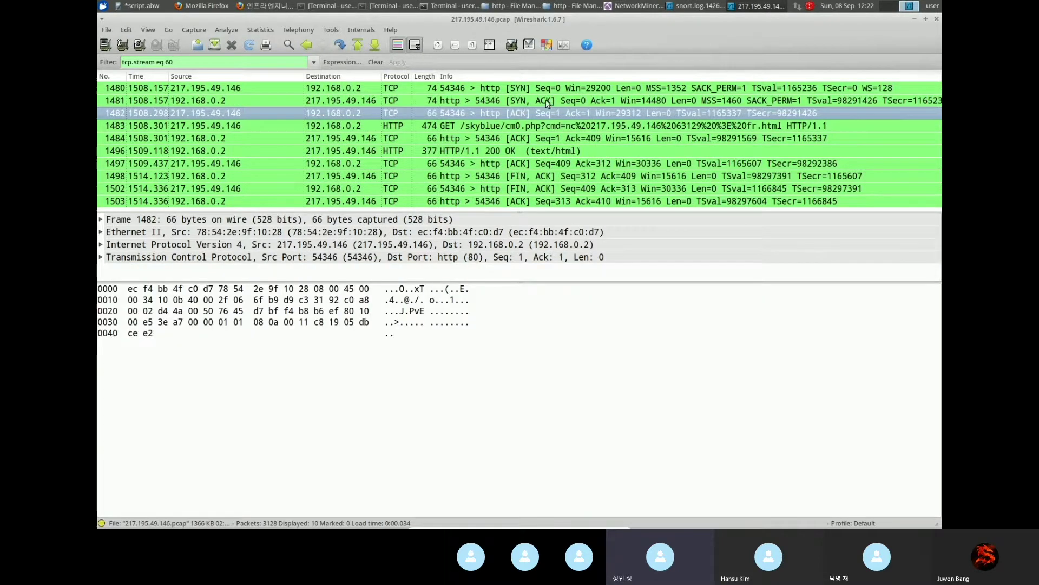
pyautogui.click(536, 93)
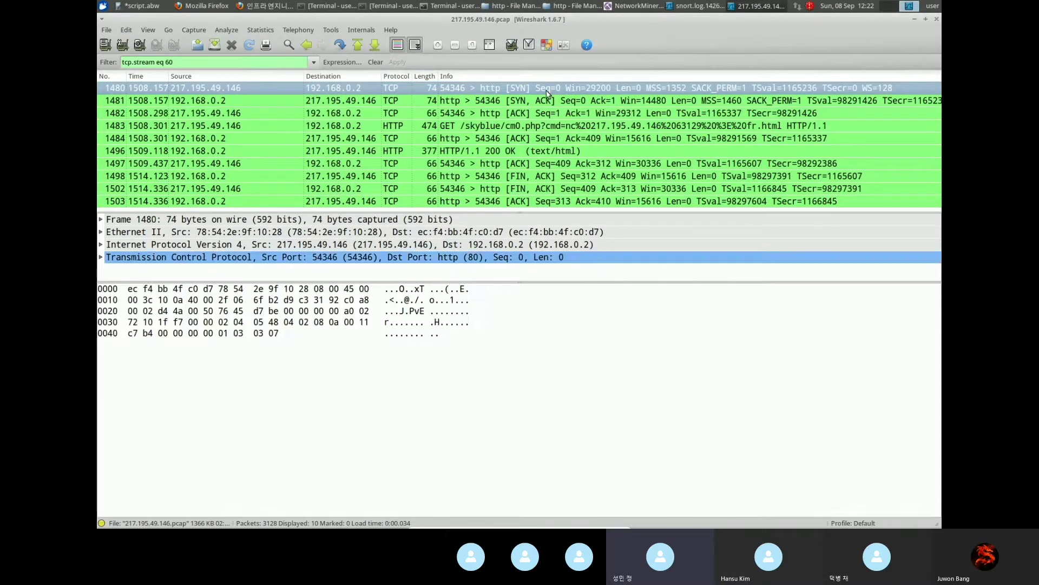
# Step: Clear the tcp.stream eq 60 expression from the display filter
pyautogui.click(206, 61)
pyautogui.press('BackSpace')
pyautogui.press('BackSpace')
pyautogui.press('BackSpace')
pyautogui.press('BackSpace')
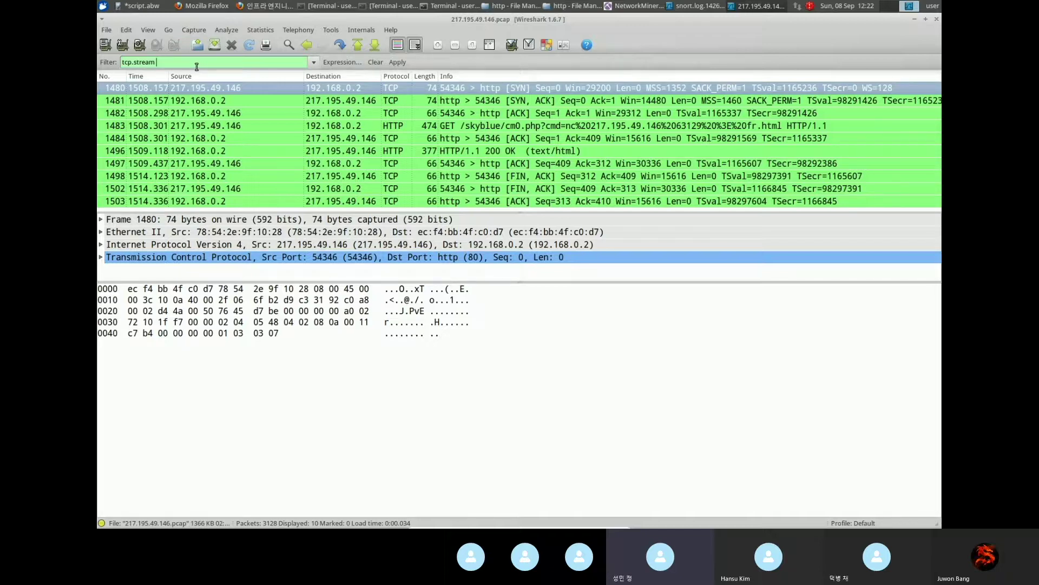
pyautogui.hotkey('ctrl', 'a')
pyautogui.press('BackSpace')
pyautogui.write('http.co')
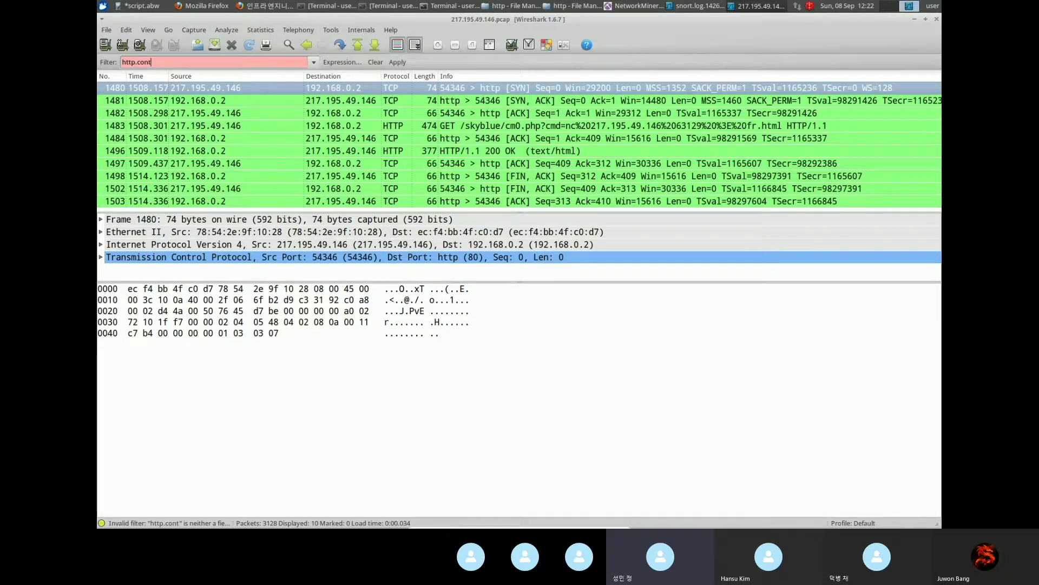
pyautogui.press('BackSpace')
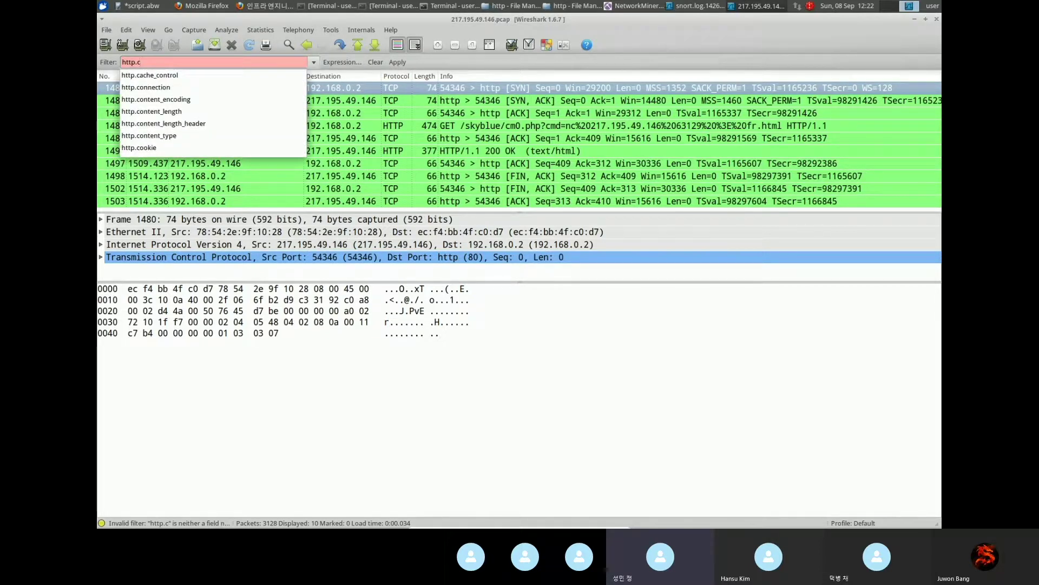
pyautogui.write('o')
pyautogui.press('BackSpace')
pyautogui.write('ontent')
pyautogui.press('BackSpace')
pyautogui.press('BackSpace')
pyautogui.press('BackSpace')
pyautogui.press('BackSpace')
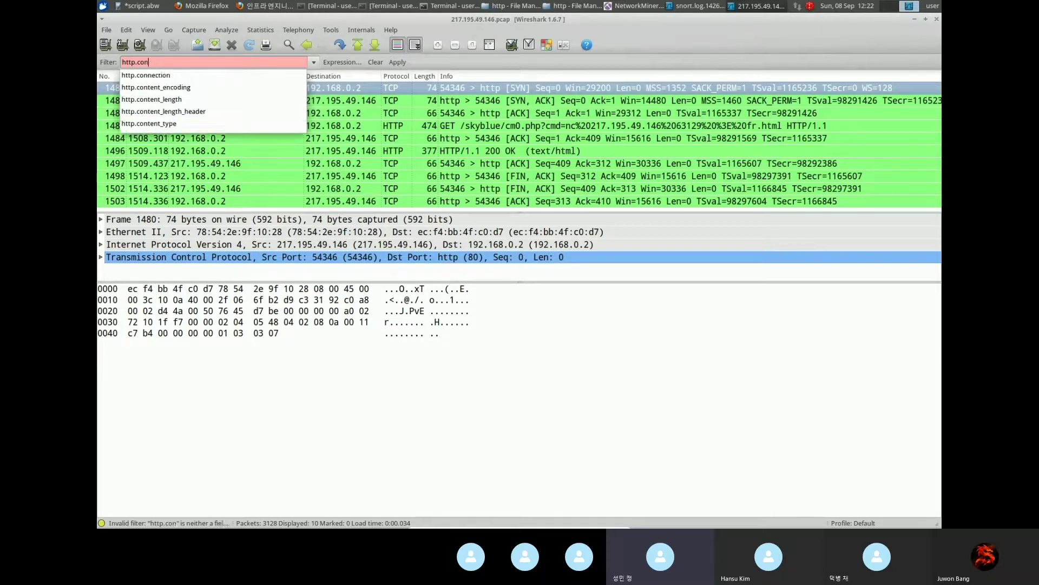
pyautogui.press('BackSpace')
pyautogui.press('BackSpace')
pyautogui.press('BackSpace')
# Step: Apply the display filter http.request.uri contains cmd again
pyautogui.write('request.')
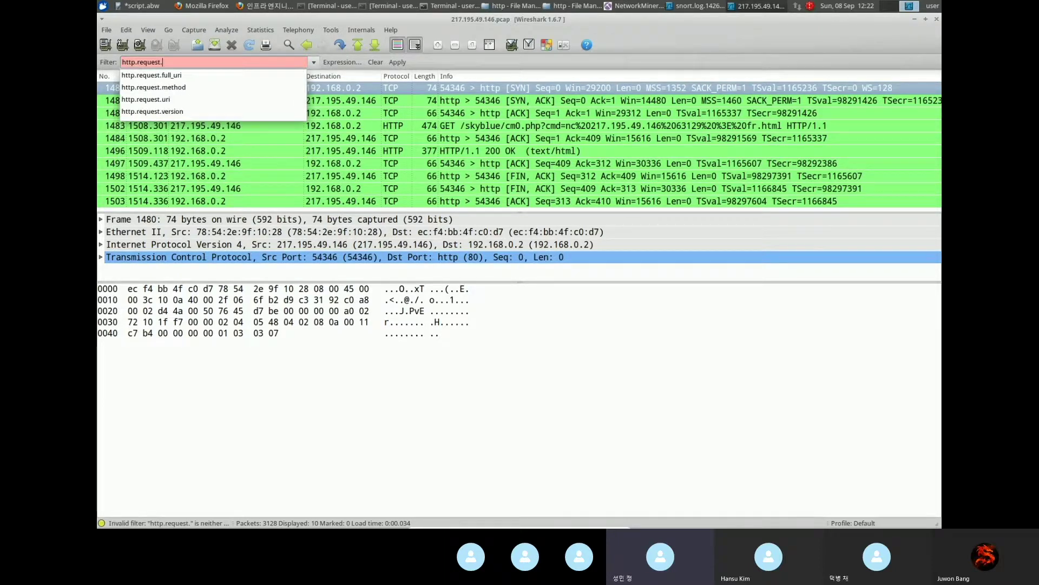
pyautogui.write('uri conta')
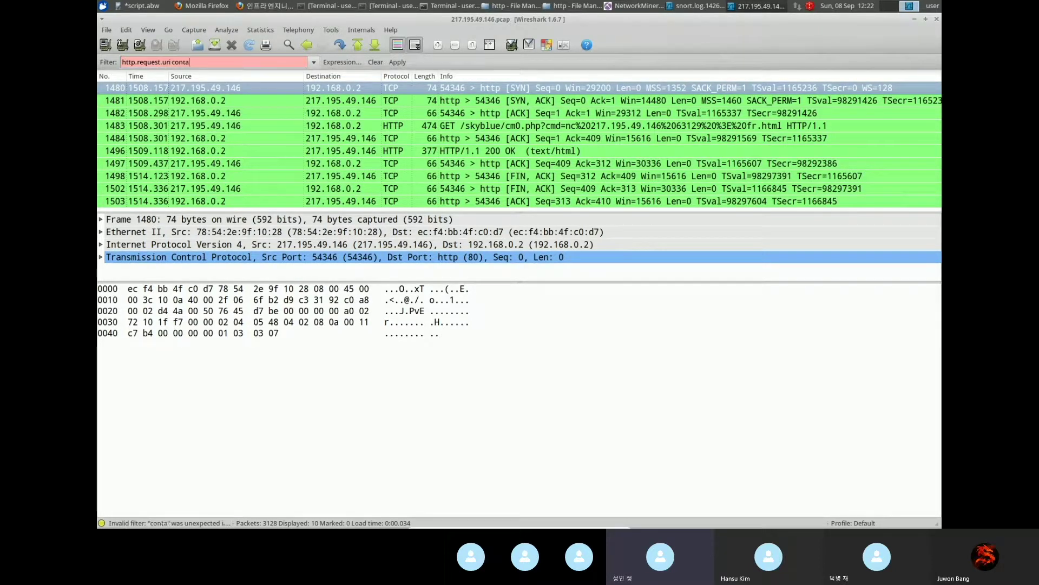
pyautogui.write('ins cmd')
pyautogui.press('Return')
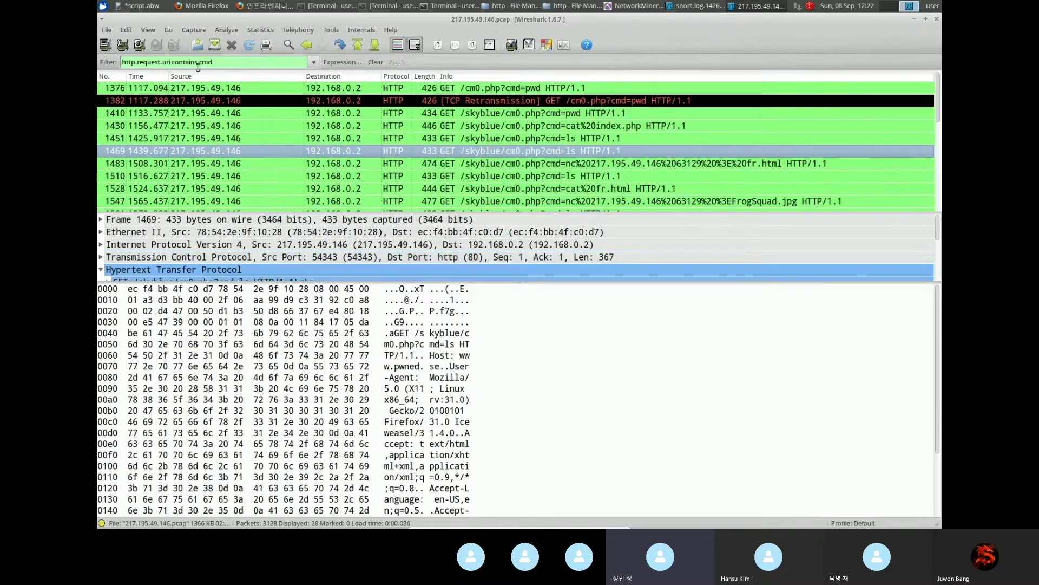
# Step: Review the filtered cm0.php requests again, inspecting packets 1451, 1410 and 1713
pyautogui.click(566, 132)
pyautogui.scroll(-1, 567, 132)
pyautogui.scroll(1, 579, 125)
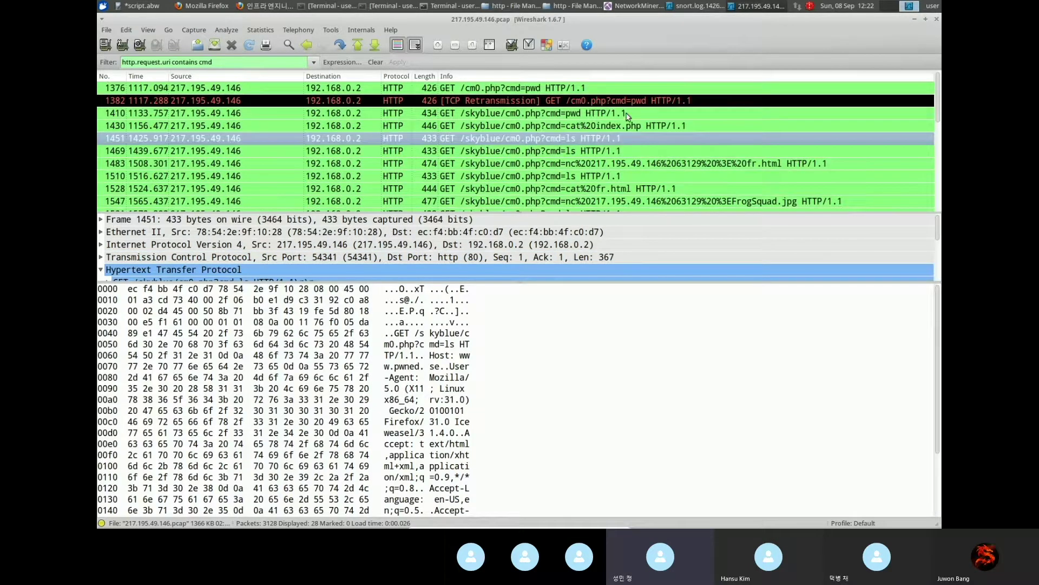
pyautogui.click(611, 114)
pyautogui.scroll(-3, 590, 149)
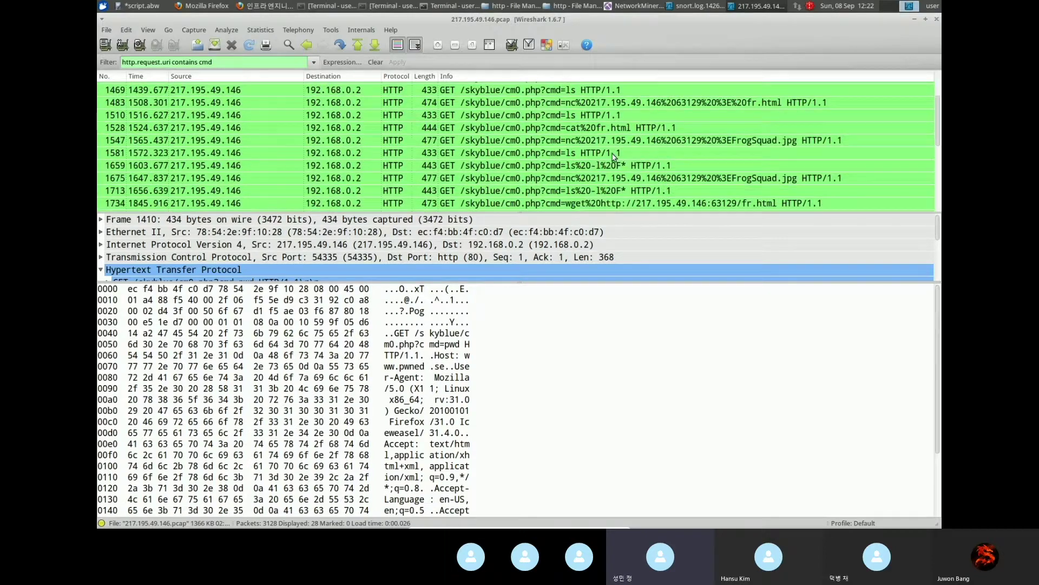
pyautogui.click(593, 150)
pyautogui.scroll(3, 582, 141)
# Step: Inspect the ls request in packet 1469 and return to the cat index.php request in packet 1430
pyautogui.click(576, 128)
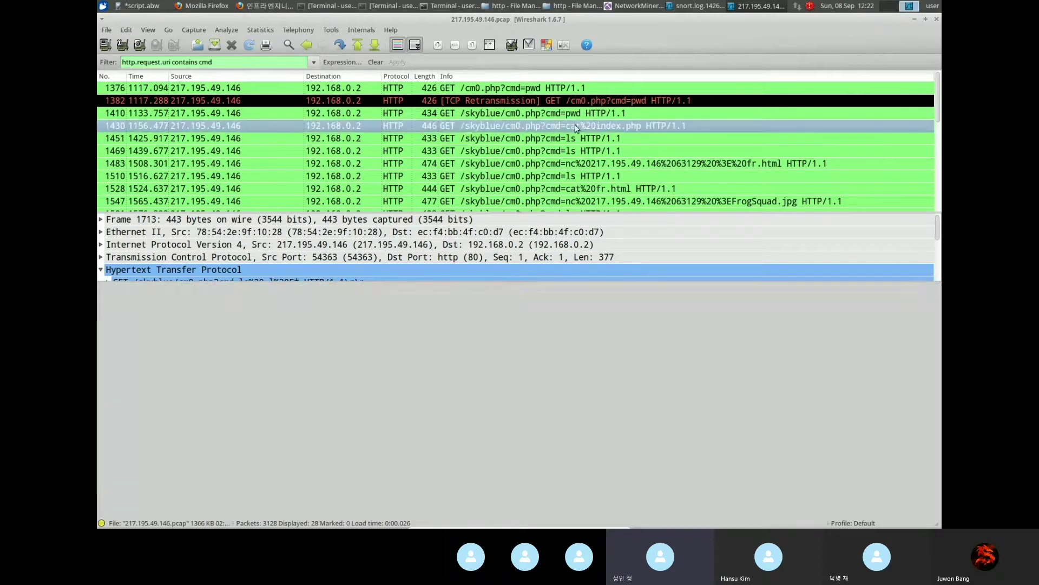
pyautogui.click(587, 142)
pyautogui.click(586, 155)
pyautogui.scroll(-3, 587, 156)
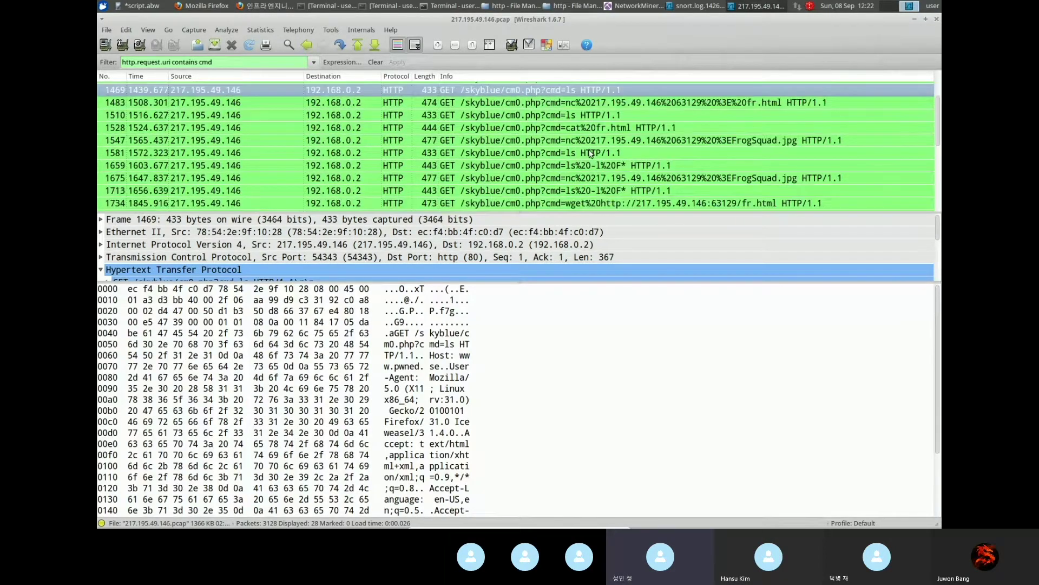
pyautogui.scroll(3, 598, 142)
pyautogui.click(580, 123)
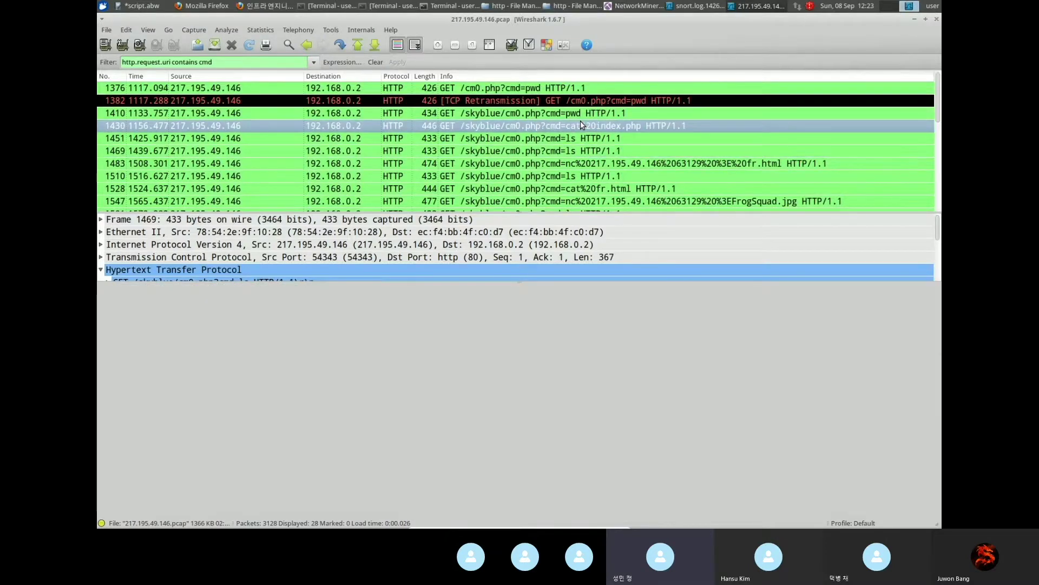
# Step: Inspect the retransmitted pwd request in packet 1382
pyautogui.click(543, 112)
pyautogui.scroll(-1, 498, 96)
pyautogui.scroll(1, 539, 109)
pyautogui.click(539, 104)
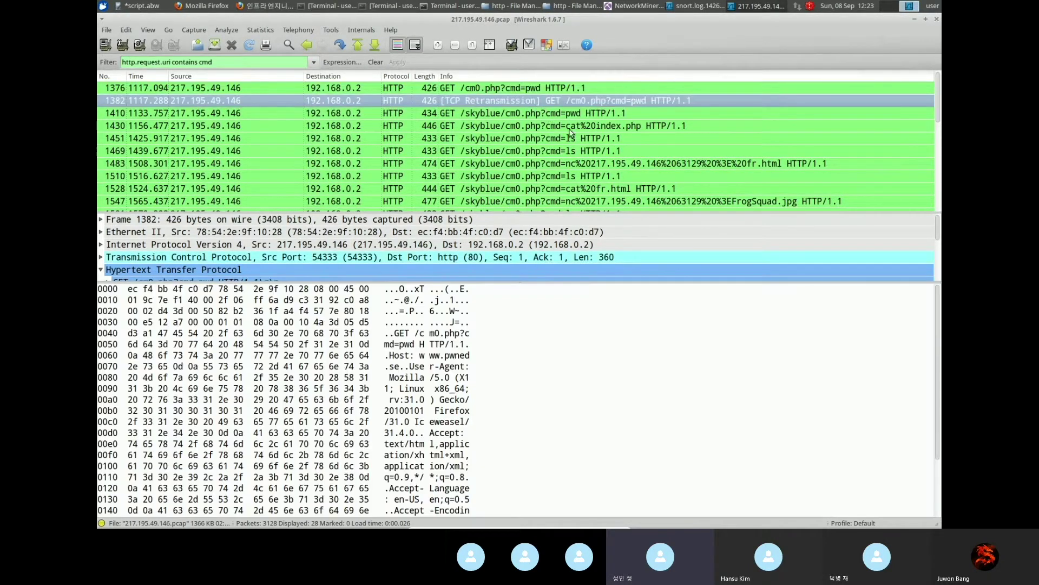
# Step: Open the list of exportable HTTP objects for the 217.195.49.146.pcap capture
pyautogui.click(111, 31)
pyautogui.click(671, 121)
pyautogui.click(107, 30)
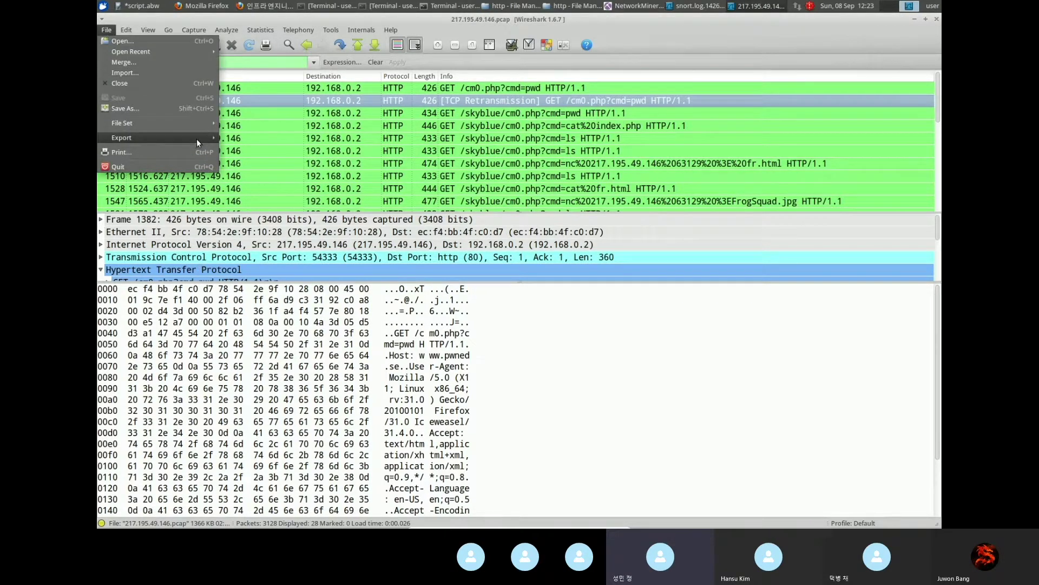
pyautogui.moveTo(197, 138)
pyautogui.moveTo(343, 232)
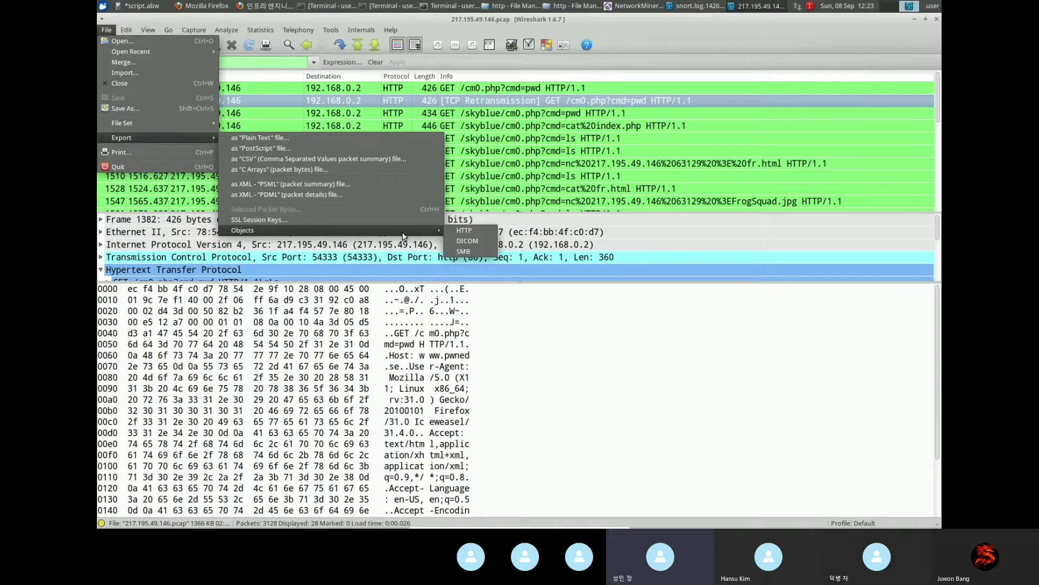
pyautogui.click(464, 230)
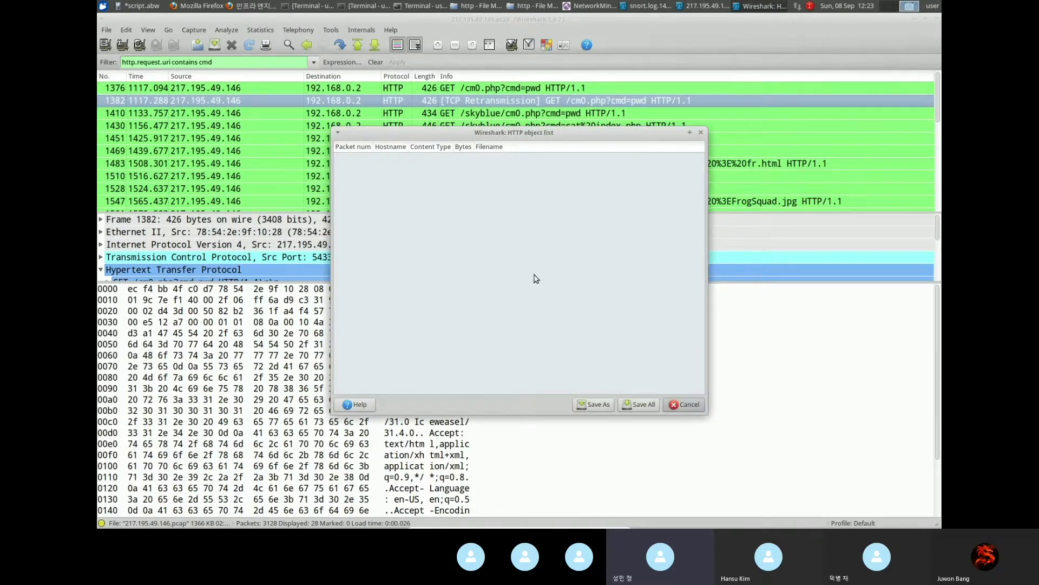
pyautogui.click(106, 30)
pyautogui.click(126, 30)
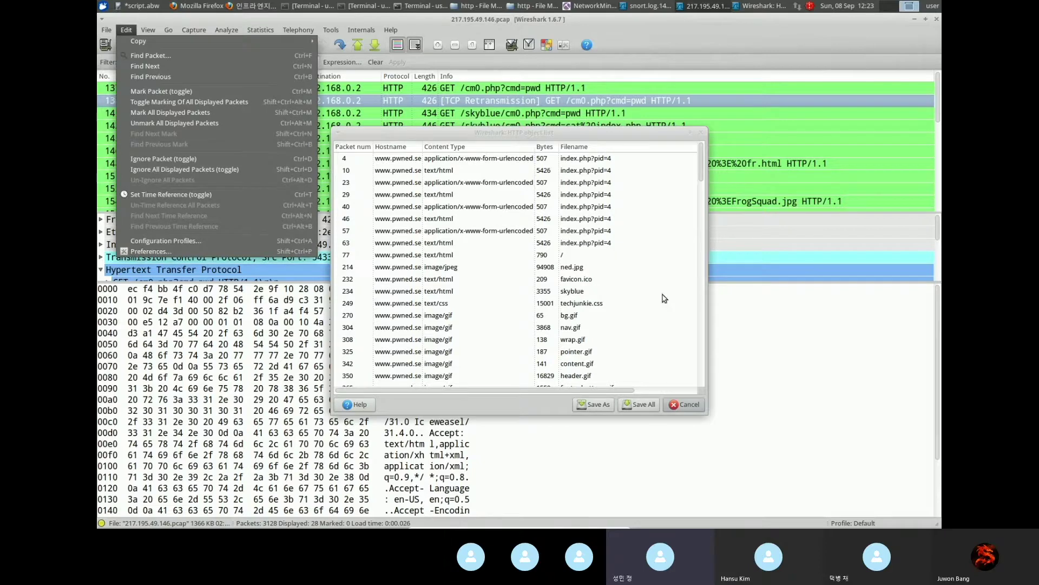
pyautogui.click(641, 408)
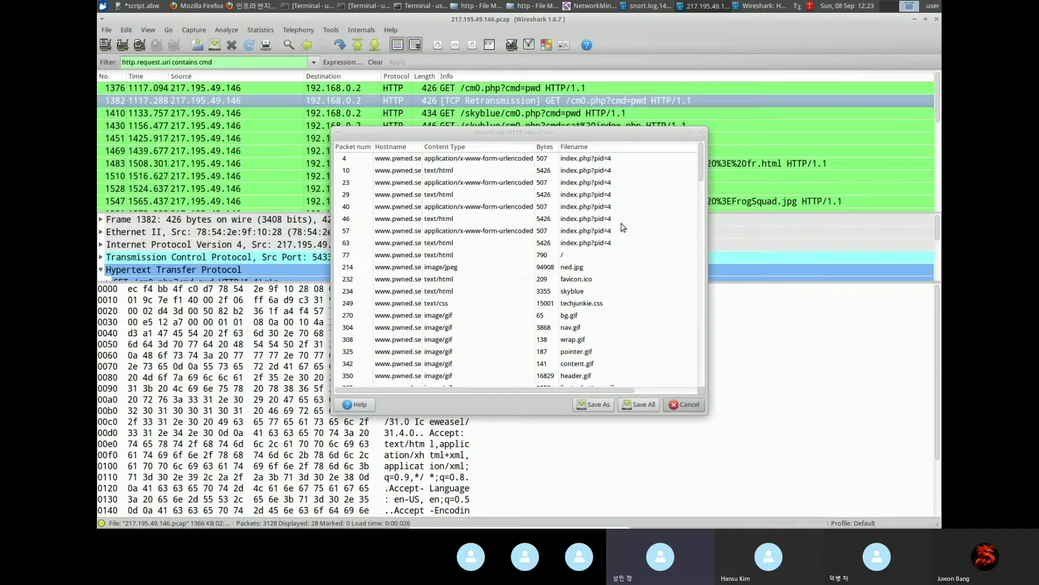
# Step: Switch to the File Manager and locate the extracted cm0.php response files in the Desktop http/http folder
pyautogui.click(527, 10)
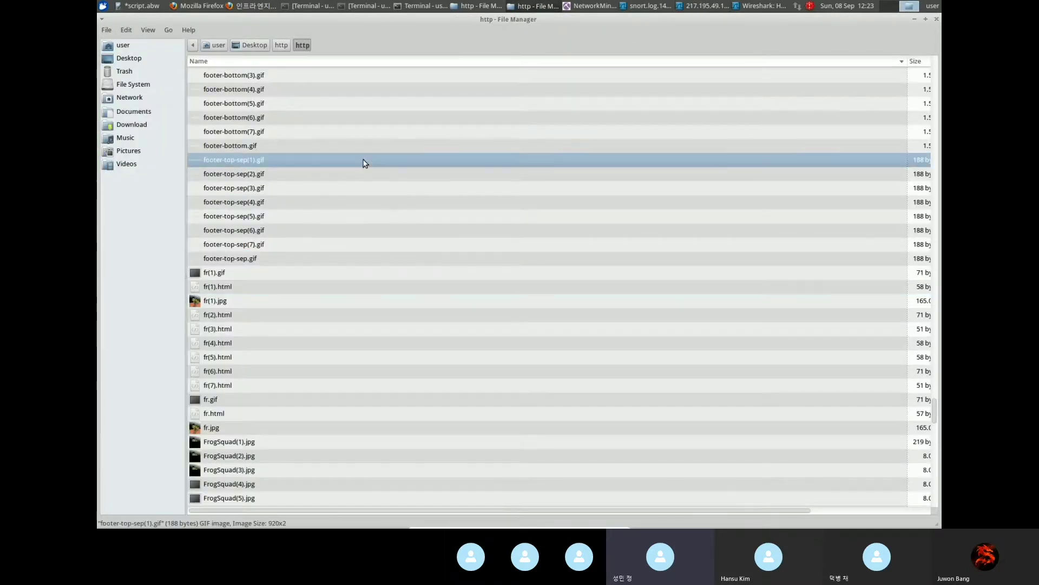
pyautogui.scroll(5, 366, 163)
pyautogui.scroll(20, 366, 163)
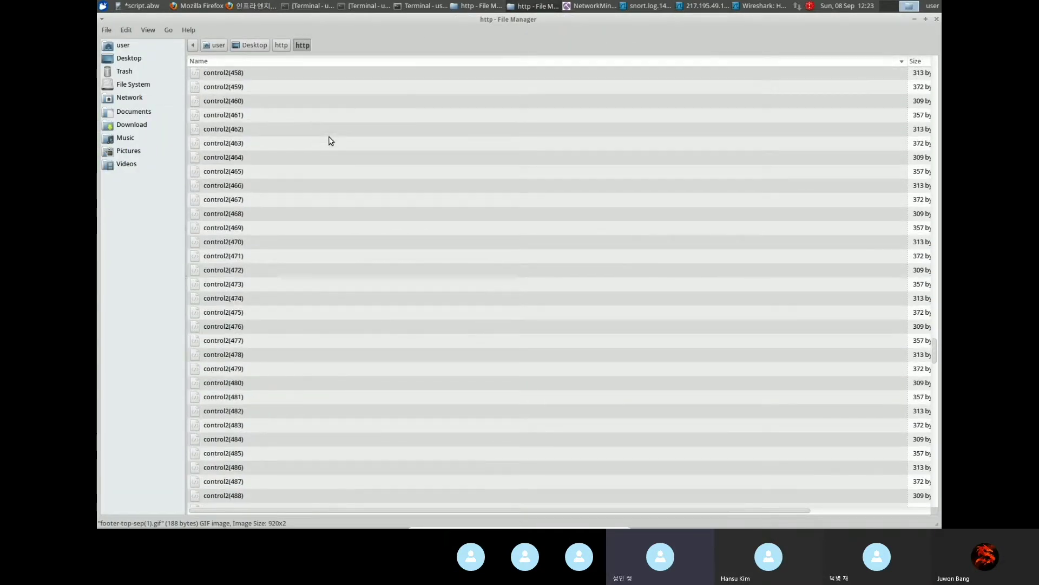
pyautogui.scroll(20, 381, 158)
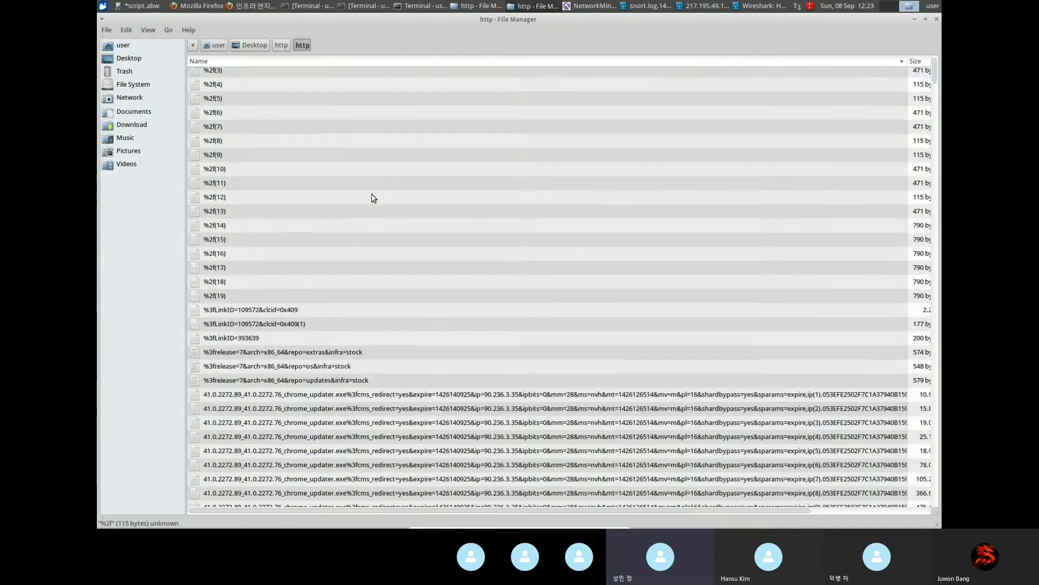
pyautogui.scroll(-8, 379, 211)
pyautogui.click(301, 255)
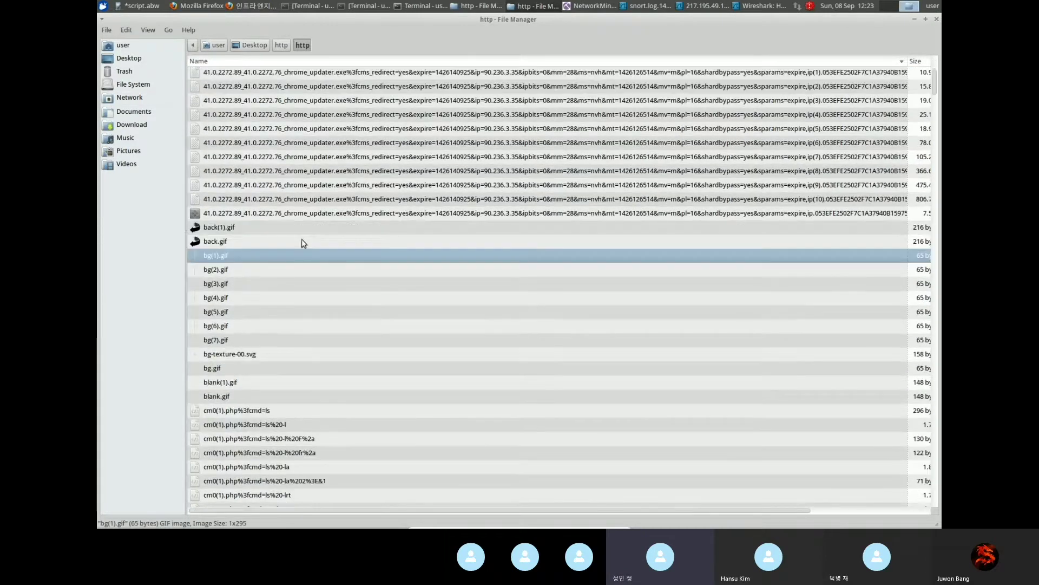
pyautogui.click(411, 172)
pyautogui.scroll(-5, 359, 243)
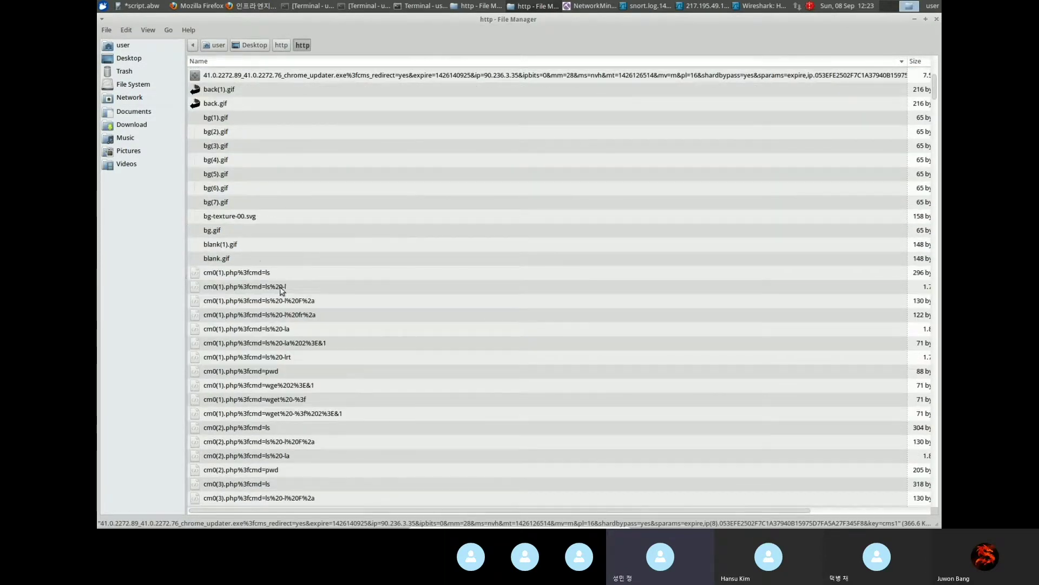
# Step: Open the extracted file cm0(1).php%3fcmd=ls with Firefox Web Browser
pyautogui.click(252, 276)
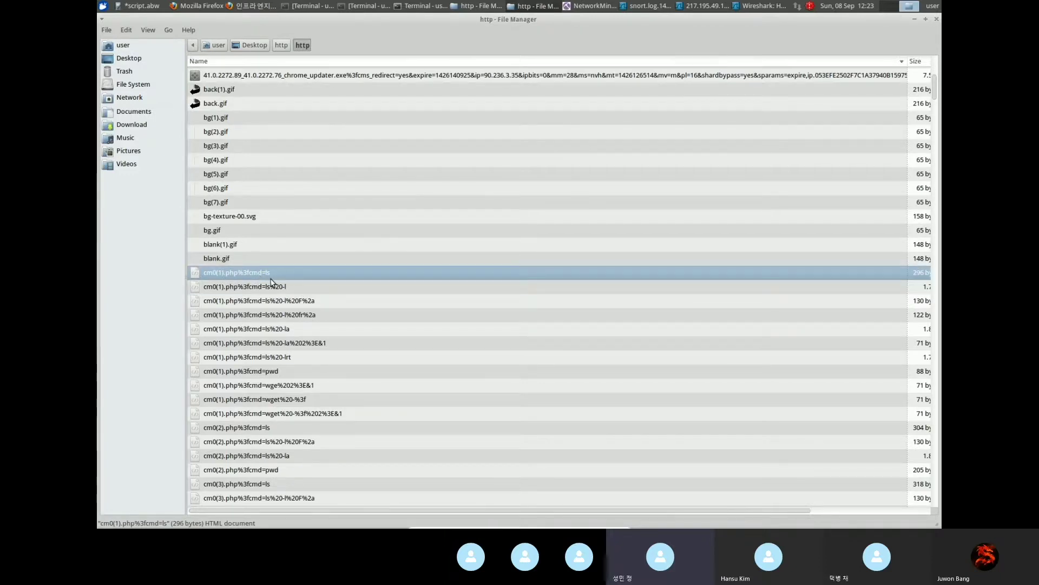
pyautogui.rightClick(268, 274)
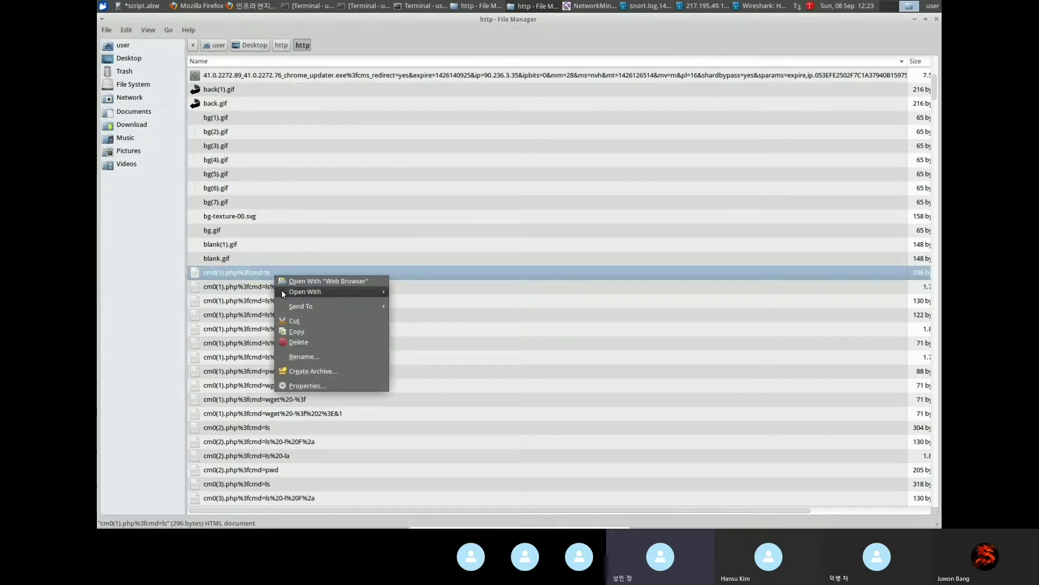
pyautogui.click(235, 279)
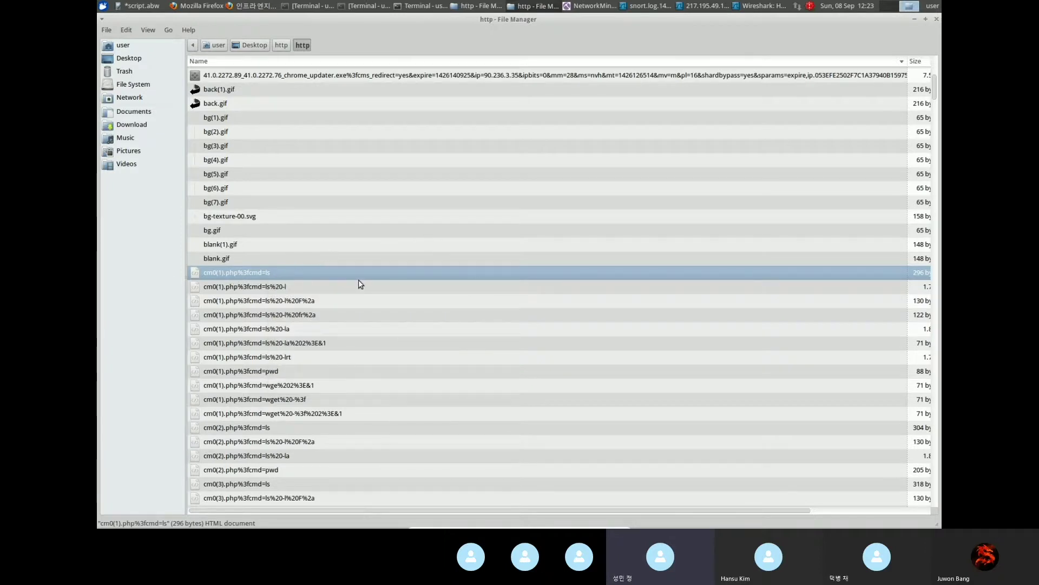
pyautogui.scroll(-3, 309, 253)
pyautogui.rightClick(280, 181)
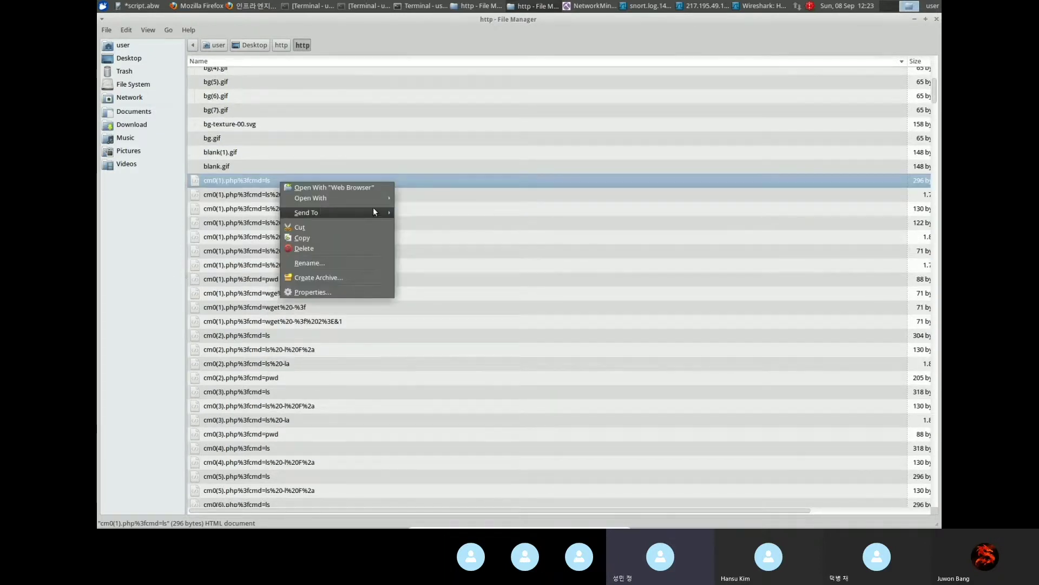
pyautogui.moveTo(378, 200)
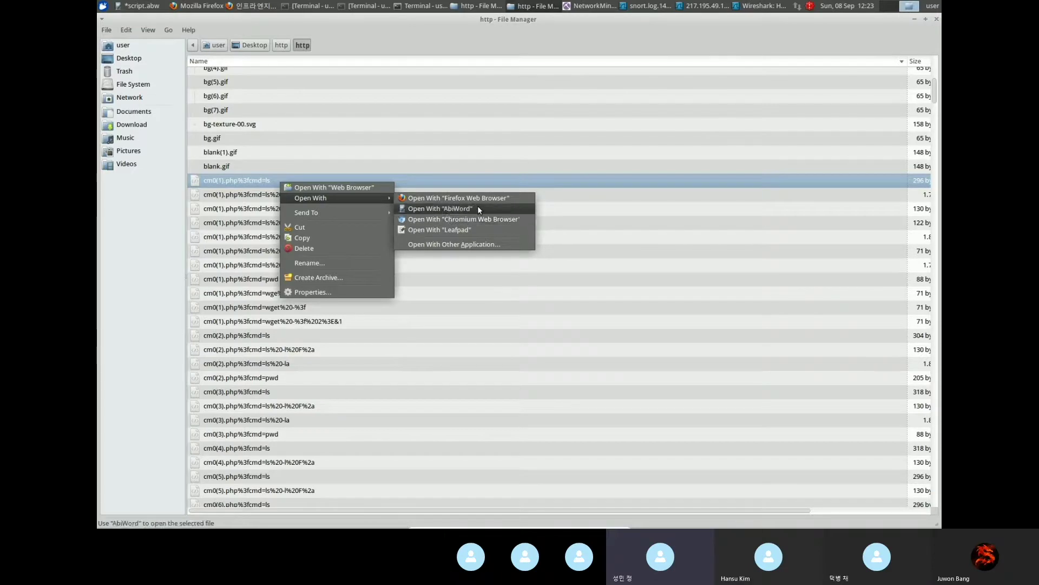
pyautogui.click(472, 198)
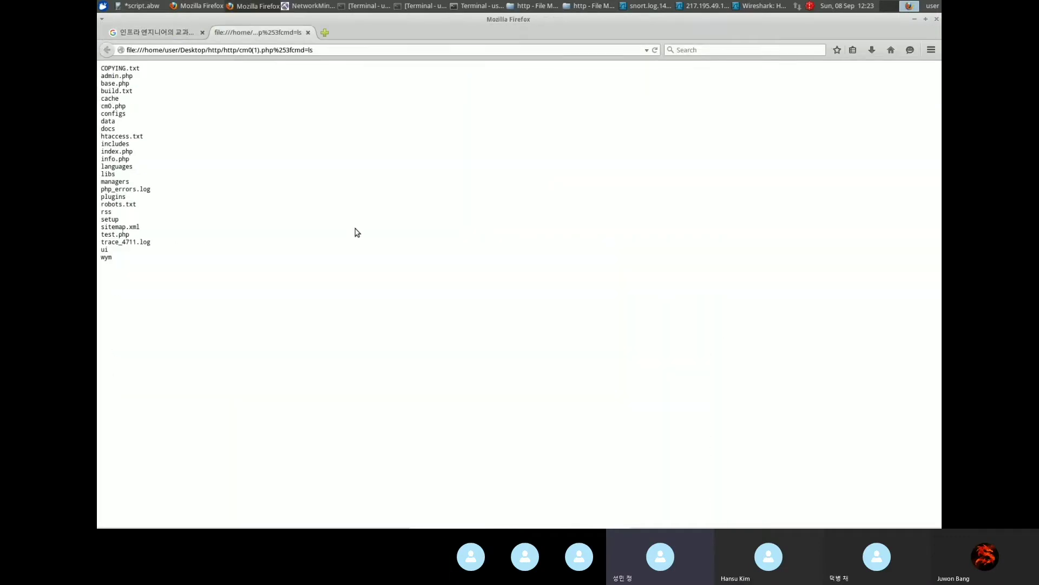
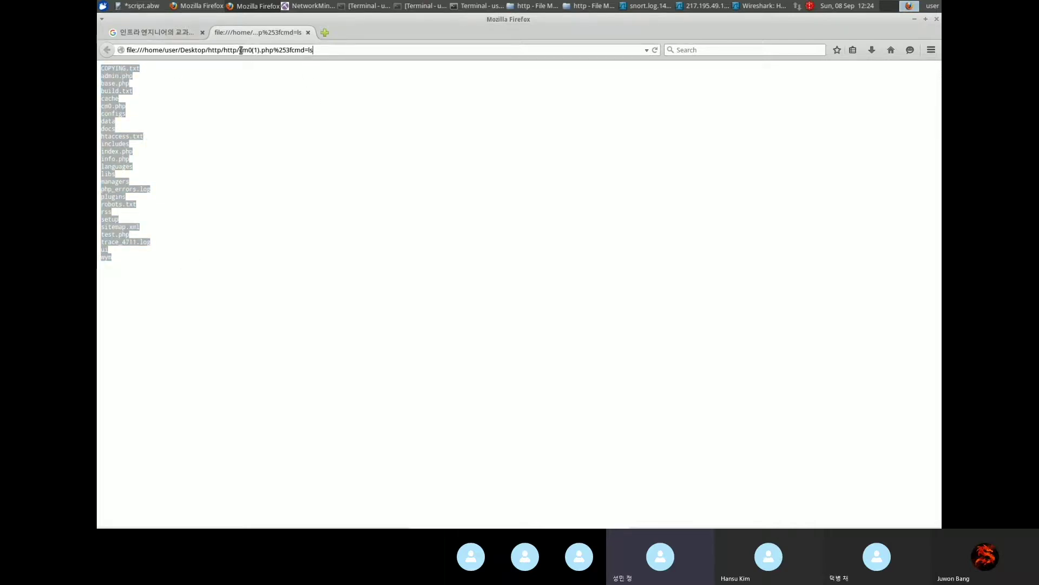
# Step: Switch to script.abw and copy the tshark command that extracts cm0.php request URIs and decodes them with ruby
pyautogui.click(303, 10)
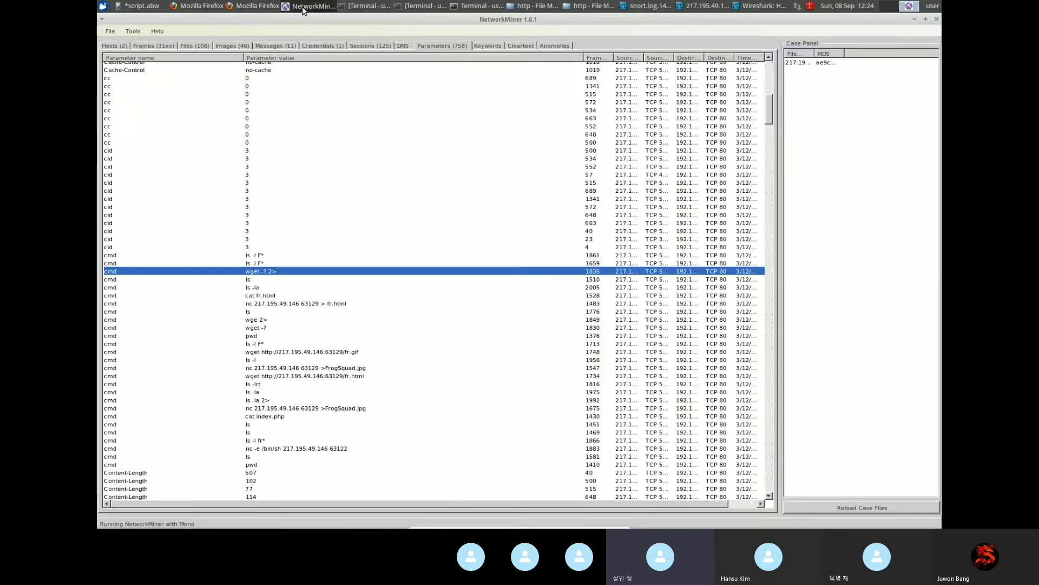
pyautogui.click(915, 19)
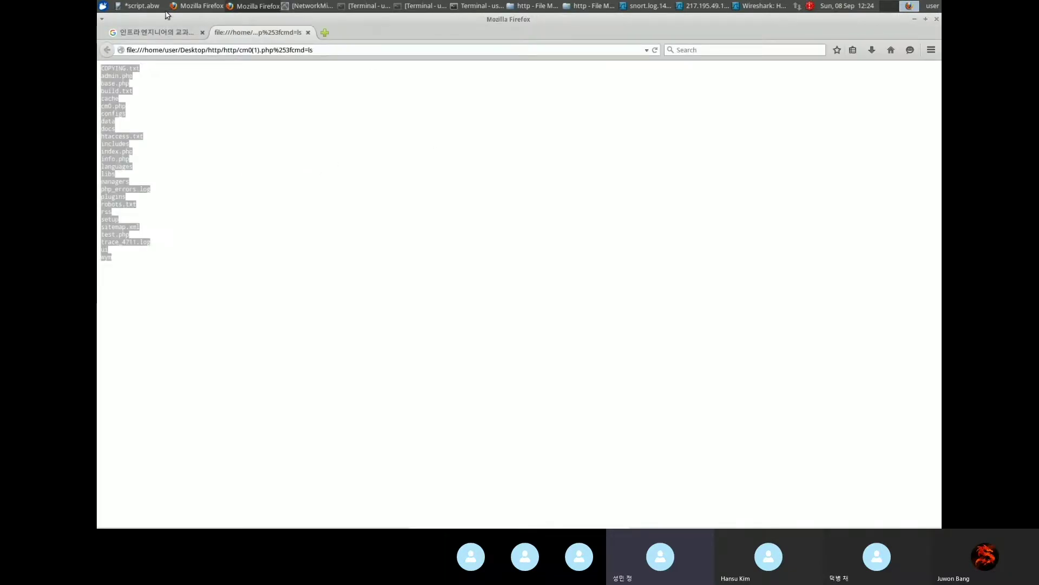
pyautogui.click(139, 7)
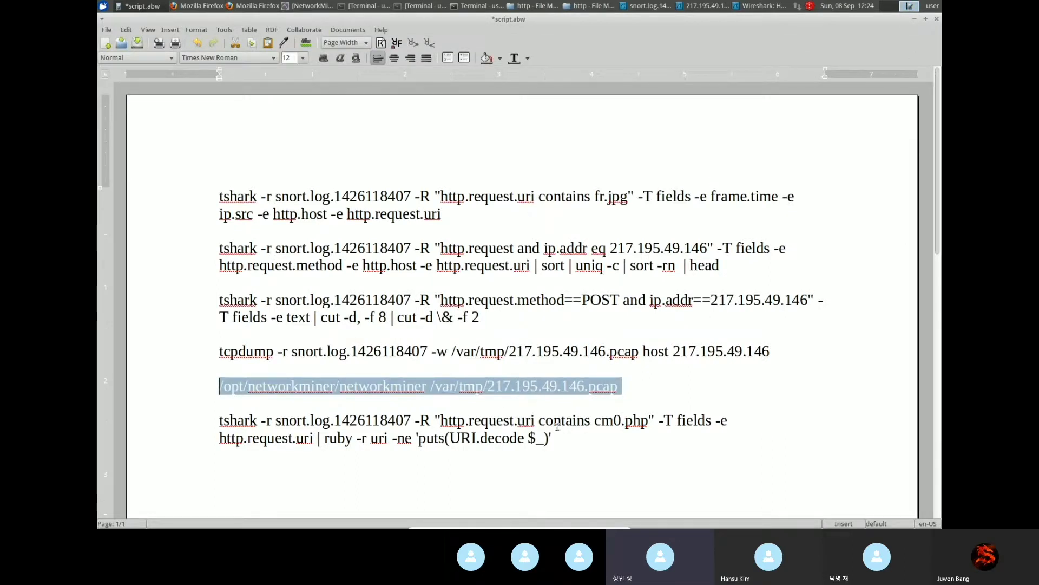
pyautogui.click(589, 437)
pyautogui.hotkey('shift', 'Left')
pyautogui.hotkey('shift', 'Left')
pyautogui.hotkey('shift', 'Left')
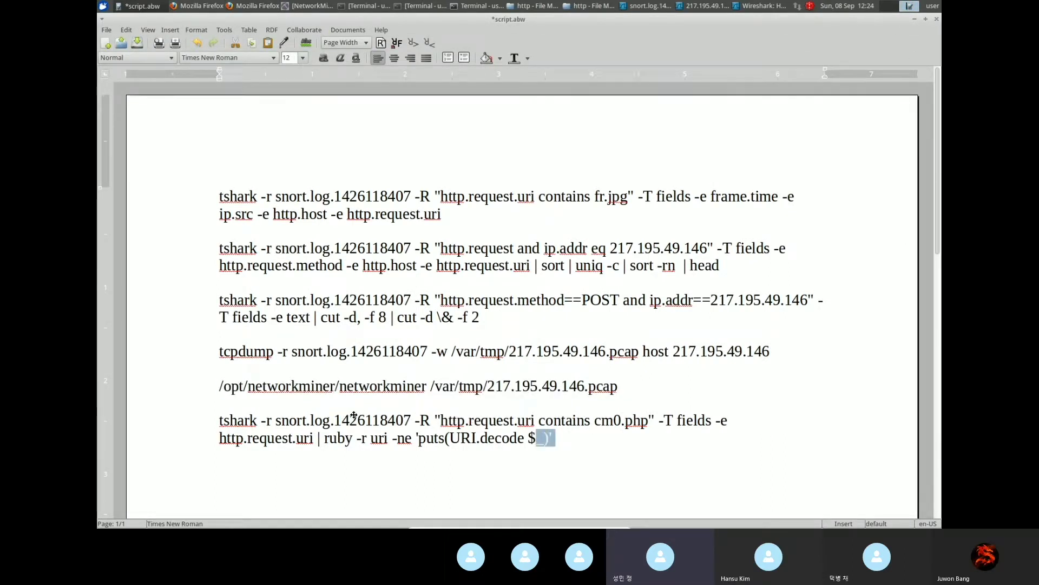
pyautogui.moveTo(349, 408)
pyautogui.mouseDown()
pyautogui.moveTo(344, 395)
pyautogui.moveTo(349, 414)
pyautogui.mouseUp()
pyautogui.click(479, 300)
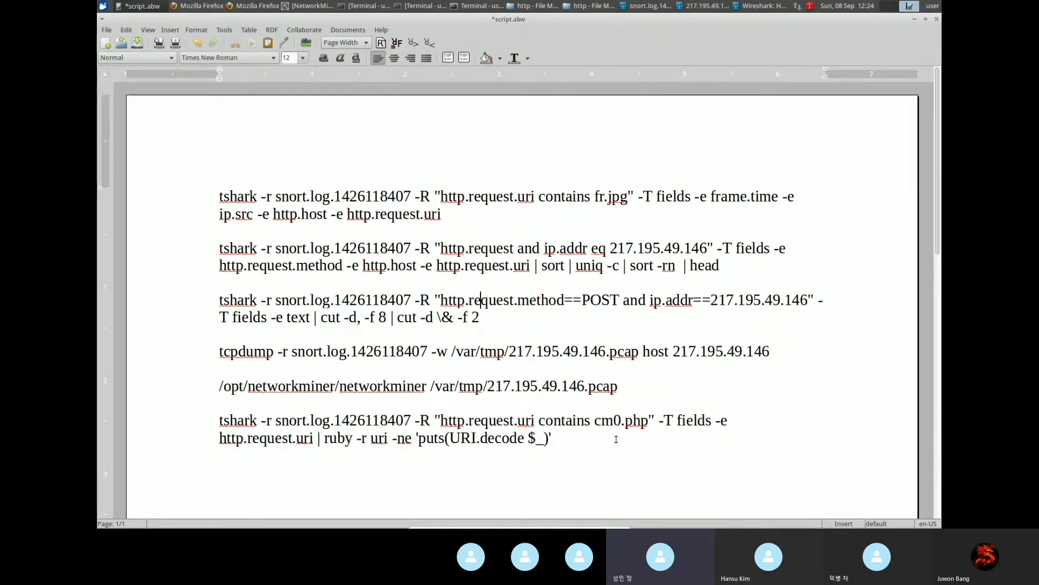
pyautogui.moveTo(549, 441); pyautogui.dragTo(212, 417)
pyautogui.hotkey('ctrl', 'c')
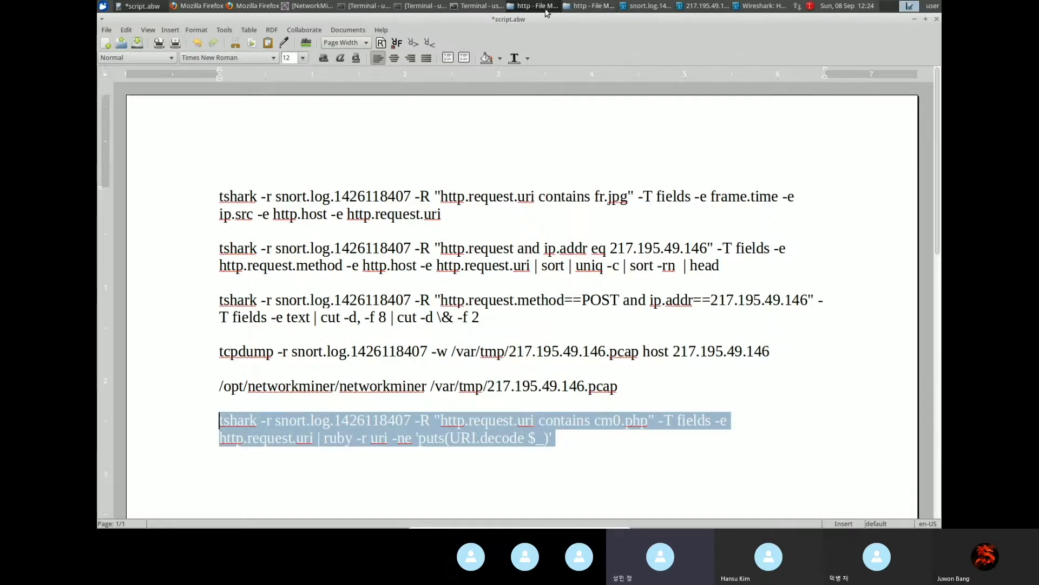
# Step: Run the copied tshark command on snort.log.1426118407 in the terminal open at the 2015-03-12 dailylogs folder
pyautogui.click(474, 8)
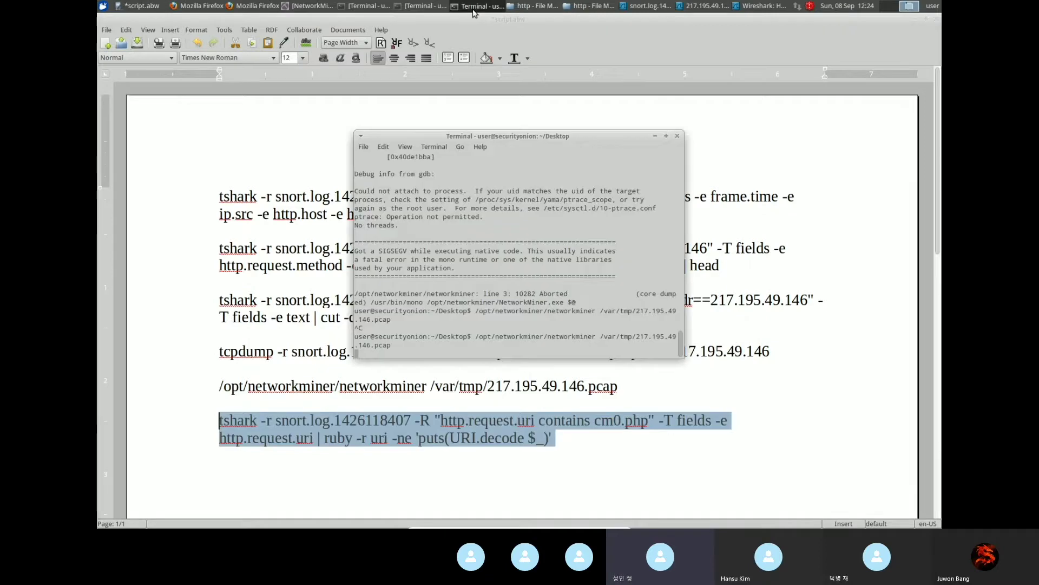
pyautogui.click(417, 7)
pyautogui.click(368, 6)
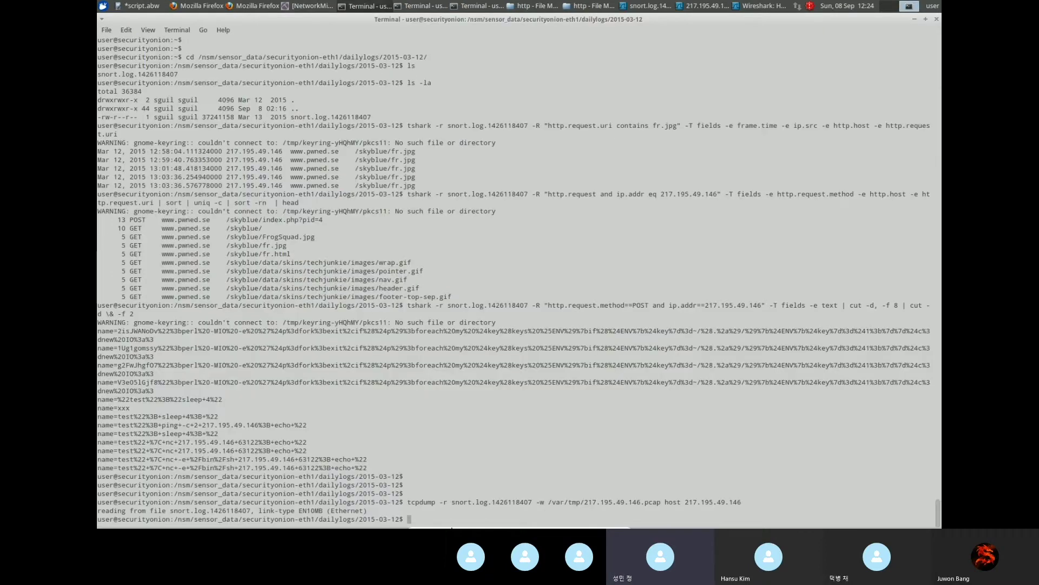
pyautogui.rightClick(426, 521)
pyautogui.click(410, 521)
pyautogui.rightClick(415, 518)
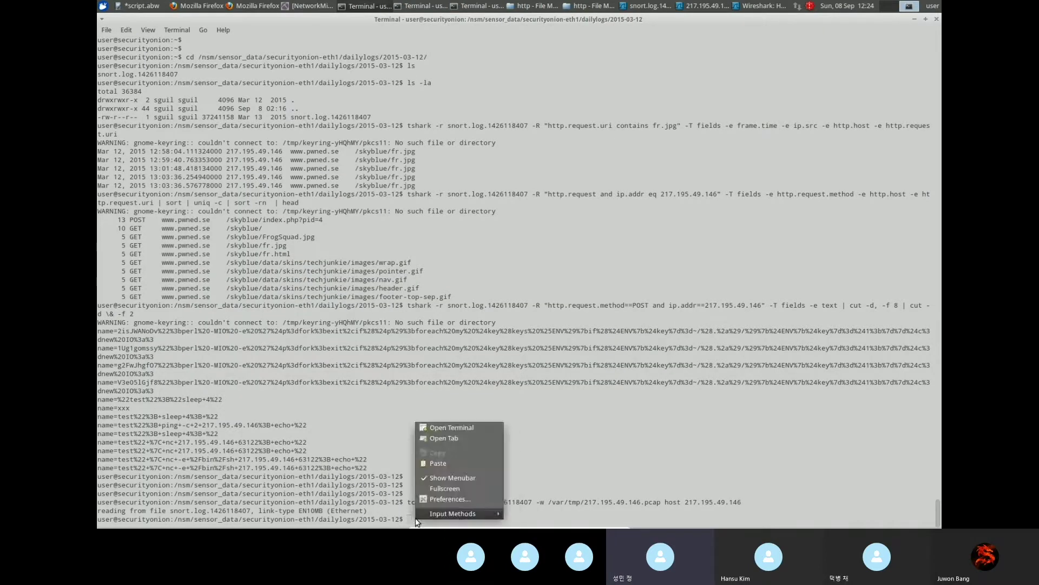
pyautogui.click(462, 464)
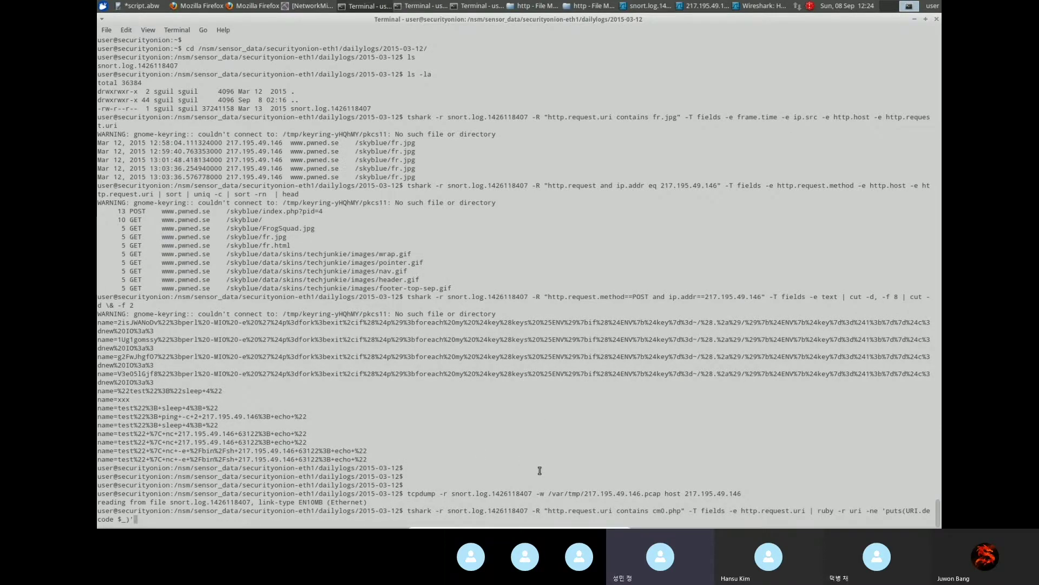
pyautogui.press('Left')
pyautogui.press('Left')
pyautogui.press('Left')
pyautogui.press('Left')
pyautogui.press('Left')
pyautogui.press('Left')
pyautogui.press('Left')
pyautogui.press('Left')
pyautogui.press('Left')
pyautogui.press('Left')
pyautogui.press('Left')
pyautogui.press('Return')
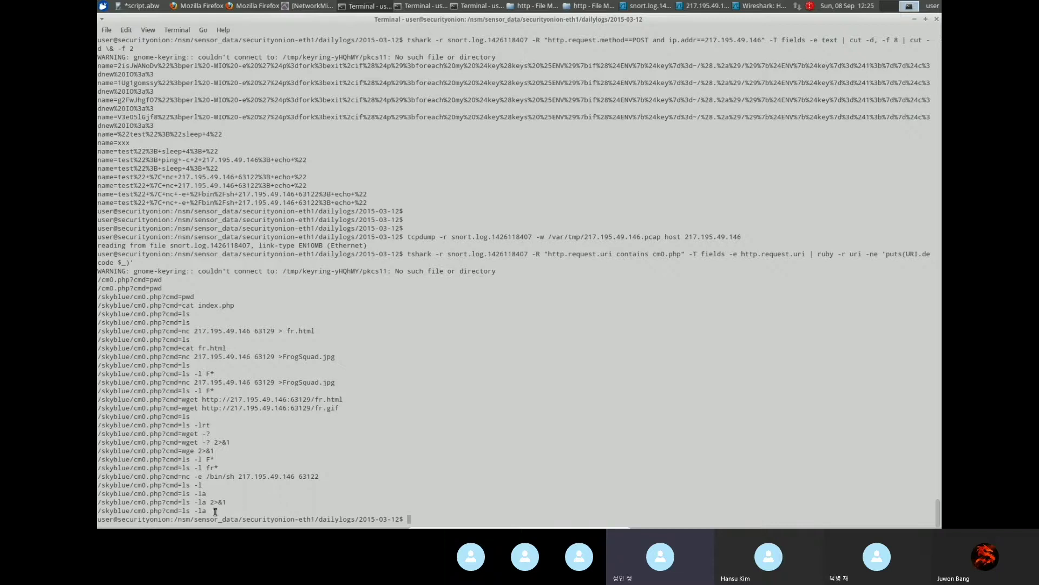
# Step: Examine the decoded cm0.php commands in the terminal output, from the first pwd request to the last ls -la
pyautogui.moveTo(101, 296); pyautogui.dragTo(292, 509)
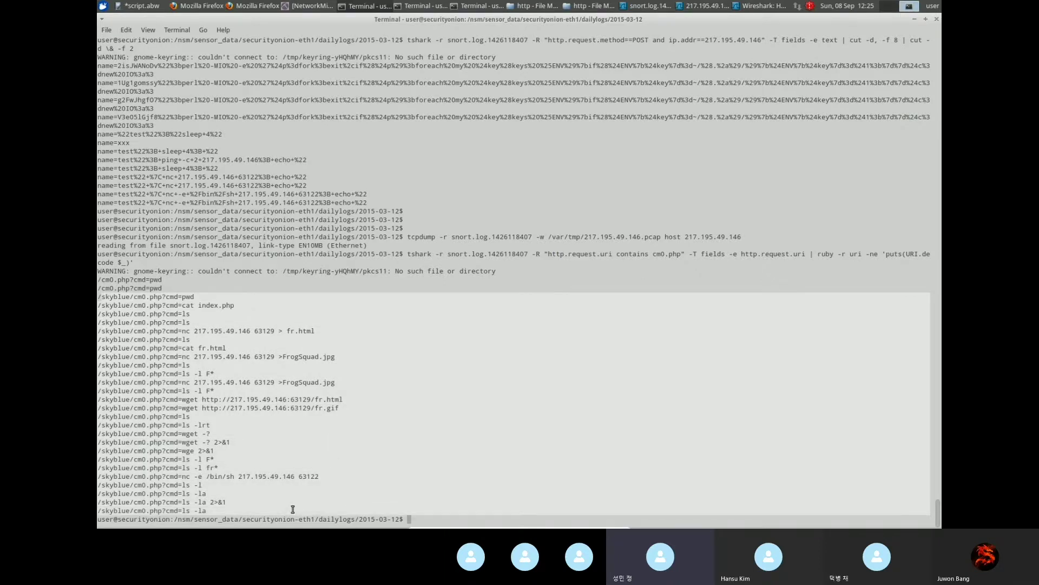
pyautogui.click(292, 508)
pyautogui.moveTo(327, 480); pyautogui.dragTo(102, 281)
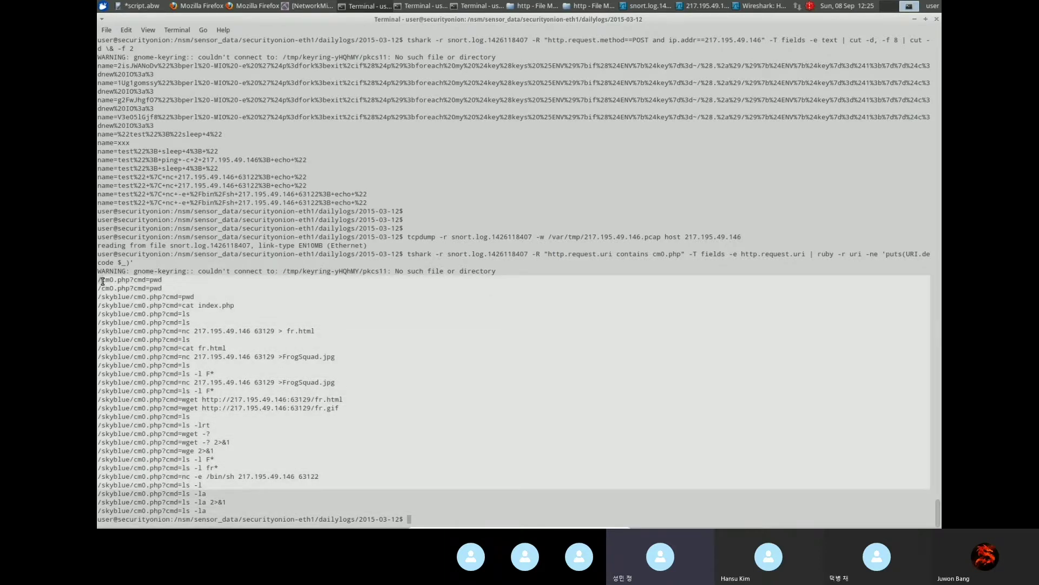
pyautogui.click(103, 281)
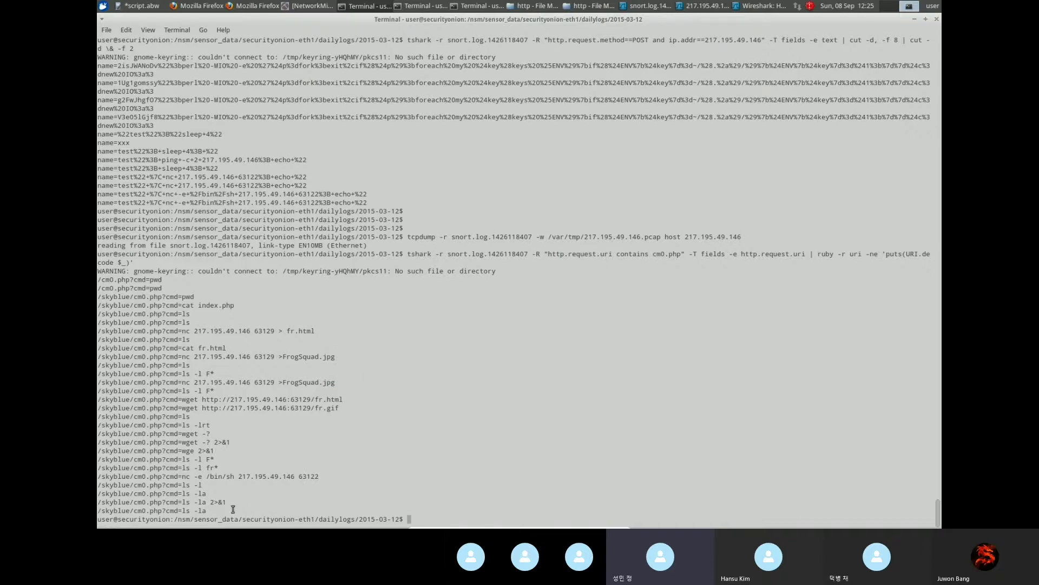
pyautogui.moveTo(230, 511); pyautogui.dragTo(99, 276)
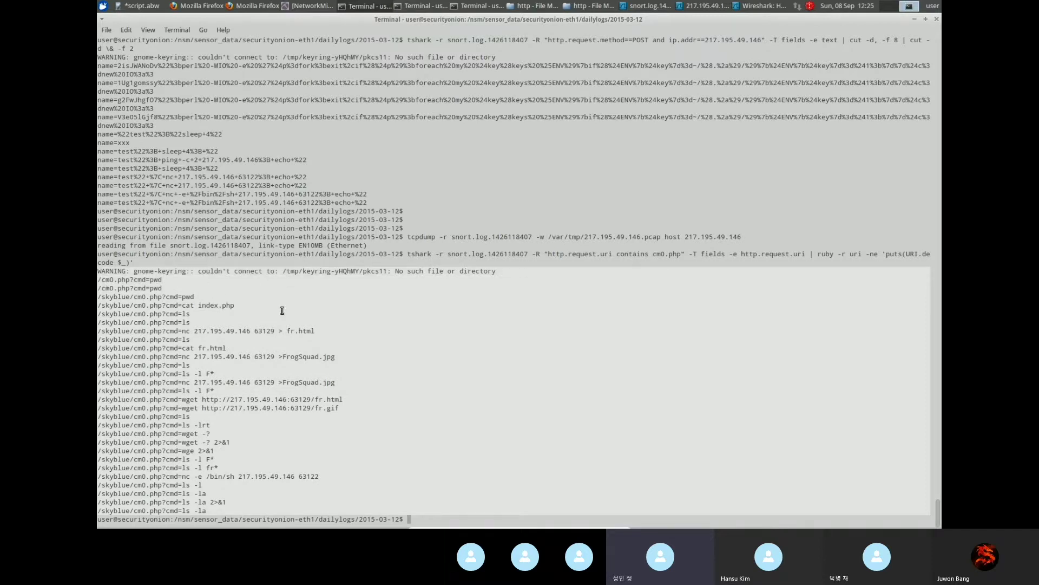
pyautogui.click(302, 315)
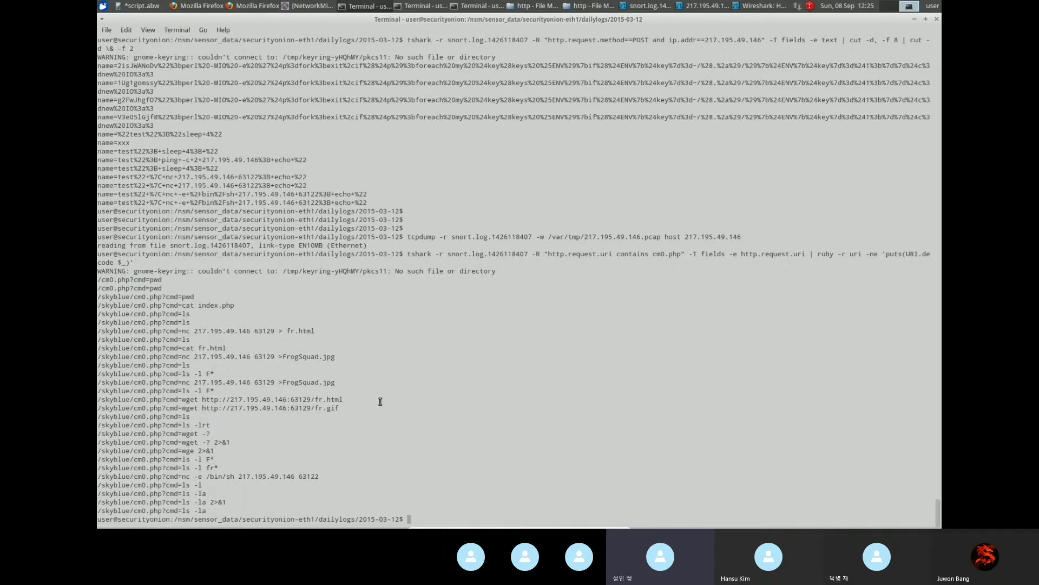
# Step: Switch to the snort.log.1426118407 capture and inspect response packets 82093 and 82089 of TCP stream 2891
pyautogui.click(764, 8)
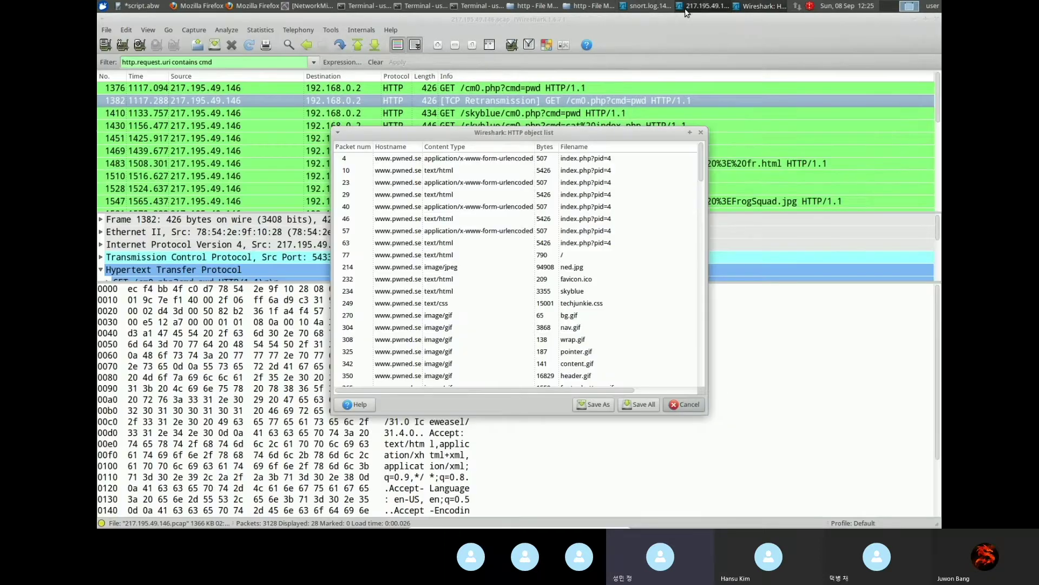
pyautogui.click(639, 8)
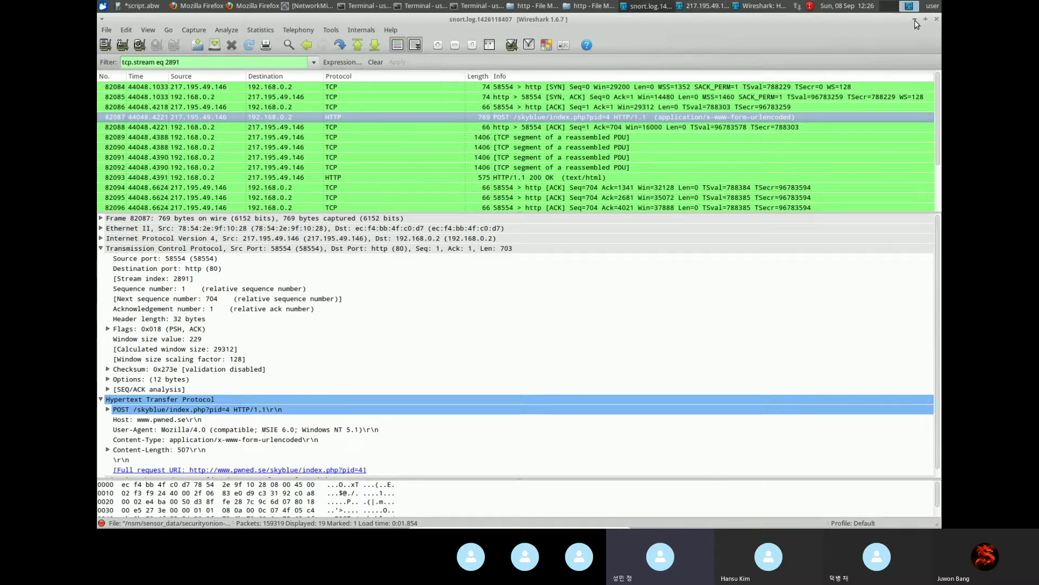
pyautogui.click(593, 178)
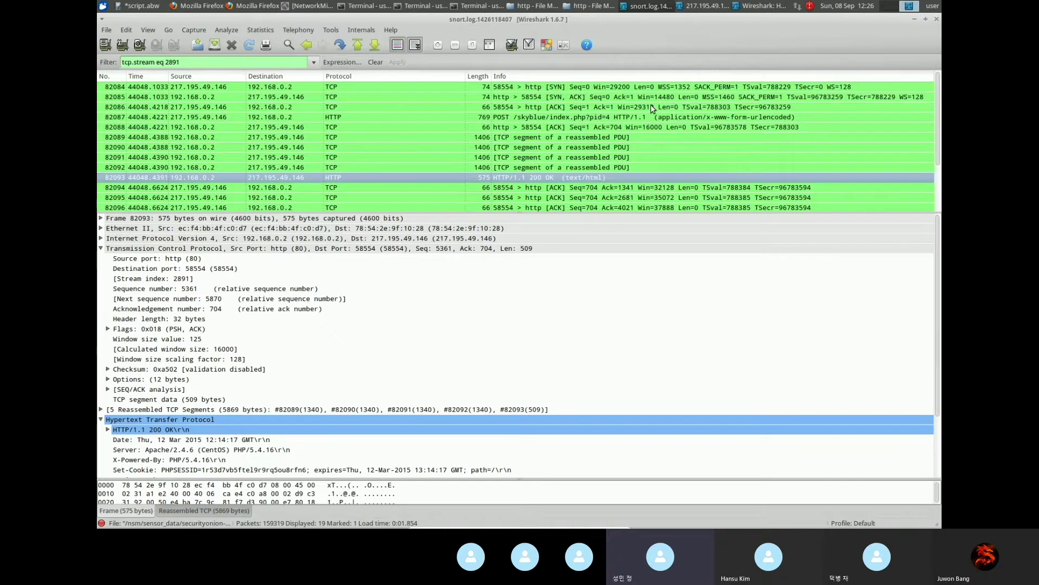
pyautogui.click(620, 138)
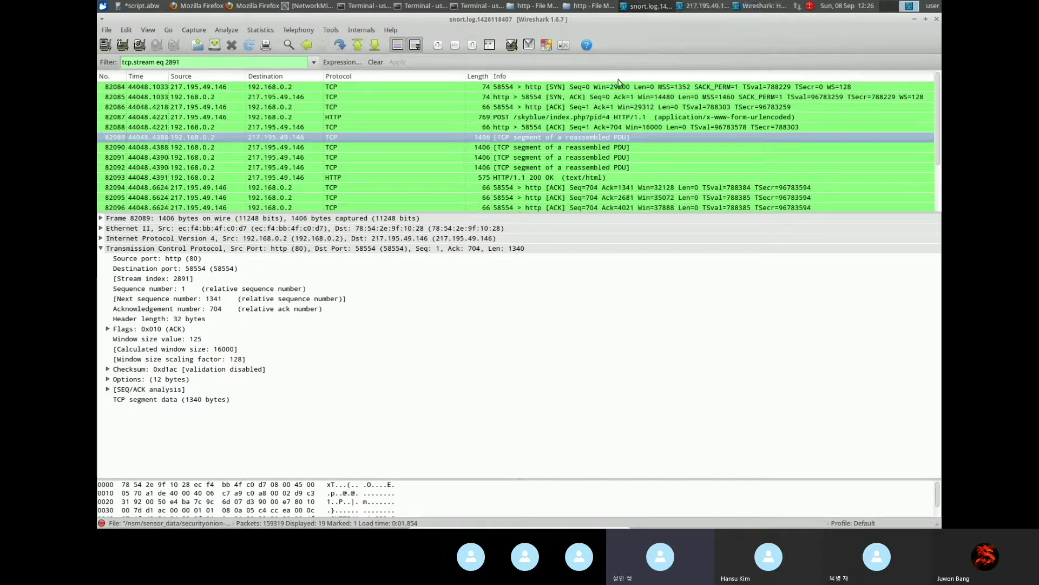
# Step: Take the Hands-on Network Forensics virtual machine out of full-screen mode
pyautogui.moveTo(303, 525)
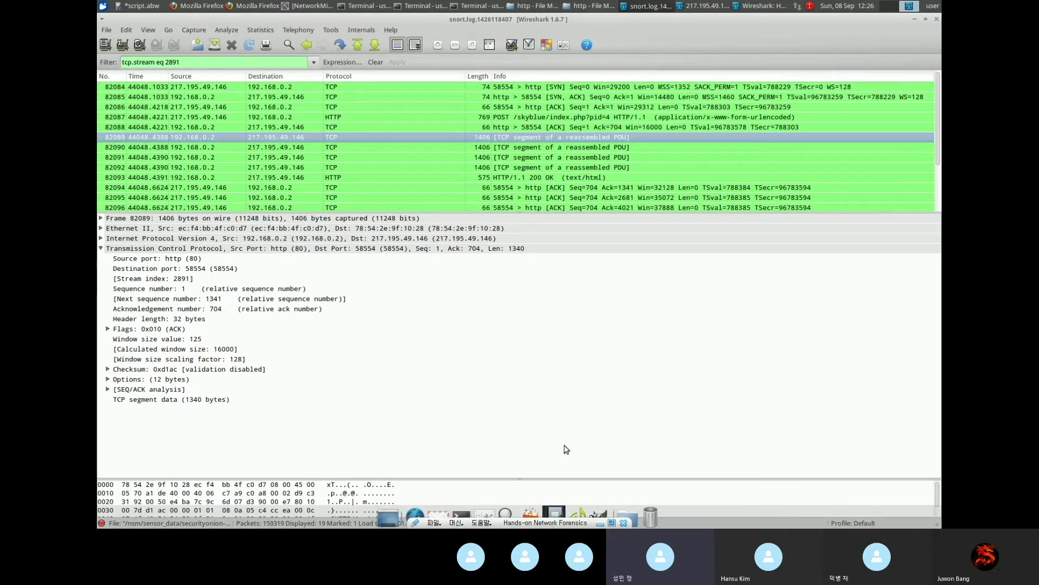
pyautogui.click(566, 320)
pyautogui.hotkey('ctrl', 'f')
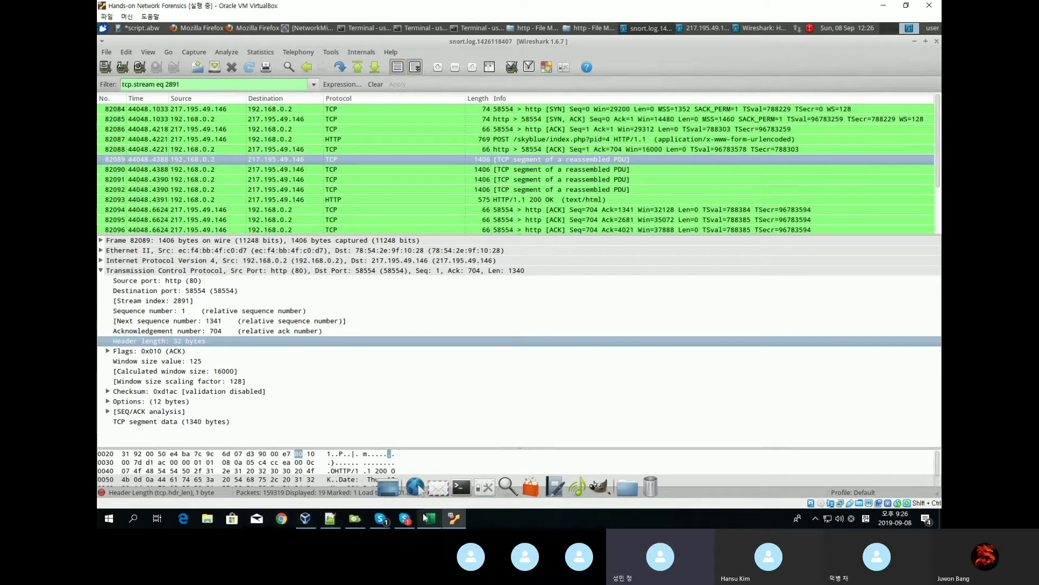
# Step: Switch to Notepad++ and read the exercise description, the tool list and the five attack questions
pyautogui.click(331, 518)
pyautogui.scroll(2, 290, 271)
pyautogui.scroll(-3, 290, 271)
pyautogui.scroll(3, 290, 271)
pyautogui.click(356, 361)
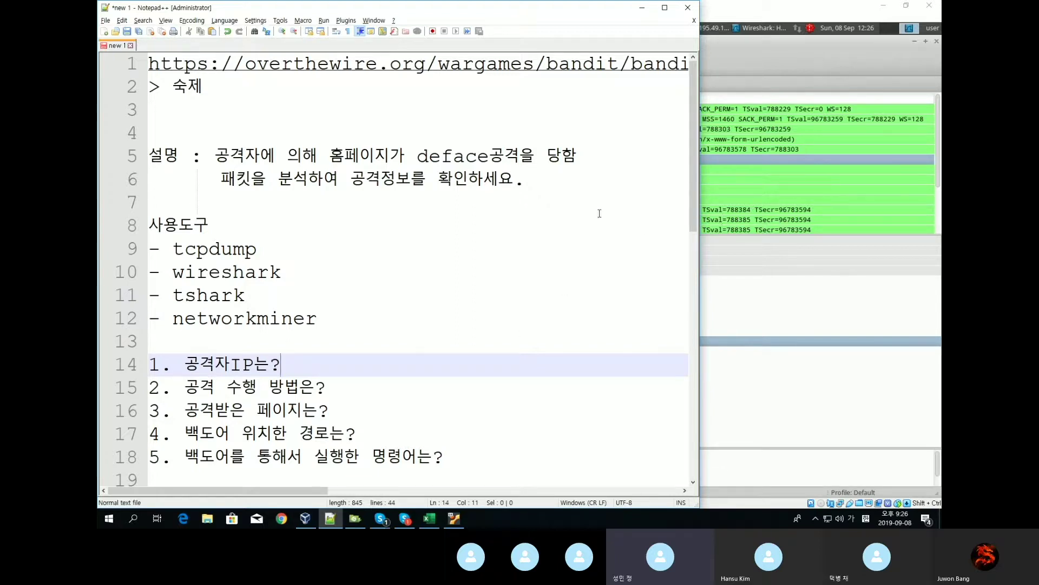
# Step: Return to the virtual machine, close the HTTP object list of 217.195.49.146.pcap and bring up the terminal with the decoded cm0.php commands
pyautogui.click(829, 160)
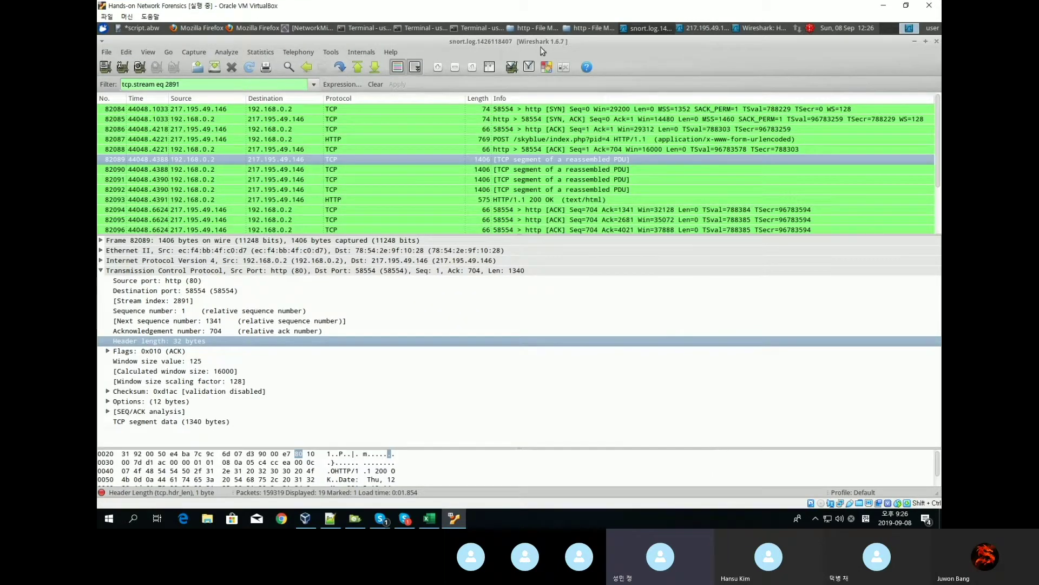
pyautogui.click(703, 31)
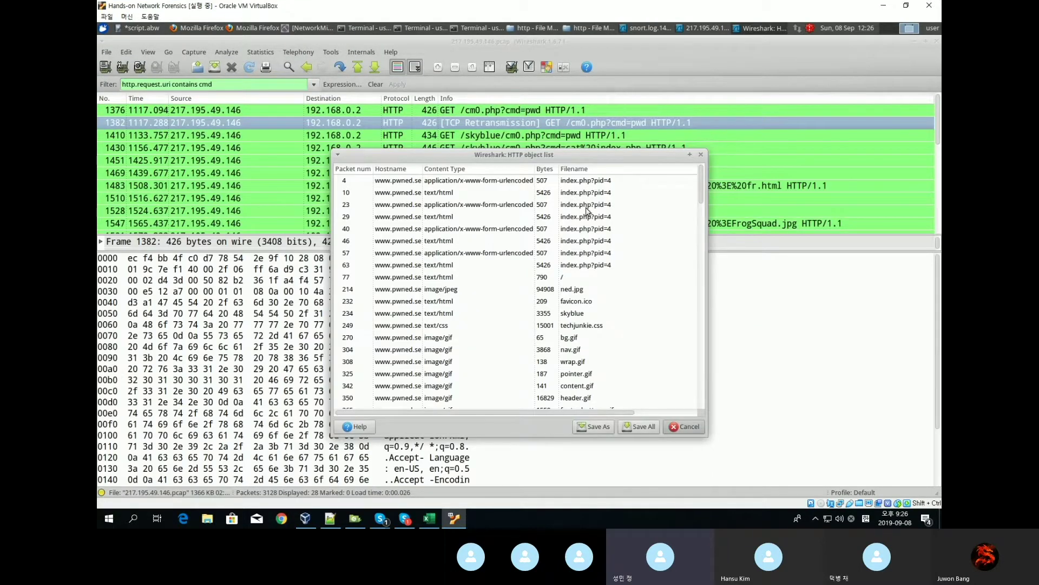
pyautogui.click(700, 154)
pyautogui.hotkey('alt', 'Tab')
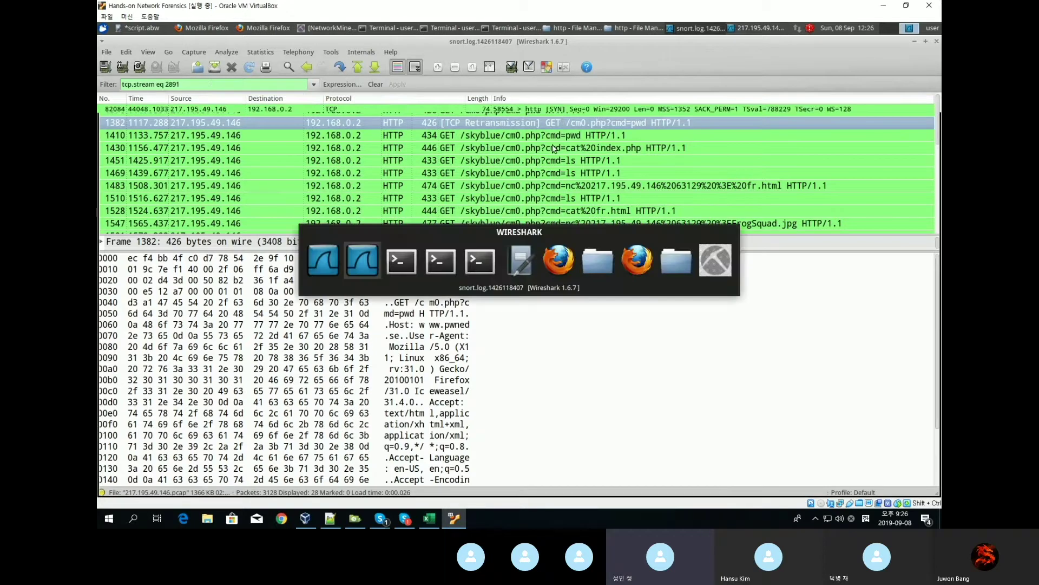
pyautogui.hotkey('alt', 'Tab')
pyautogui.hotkey('alt', 'Tab')
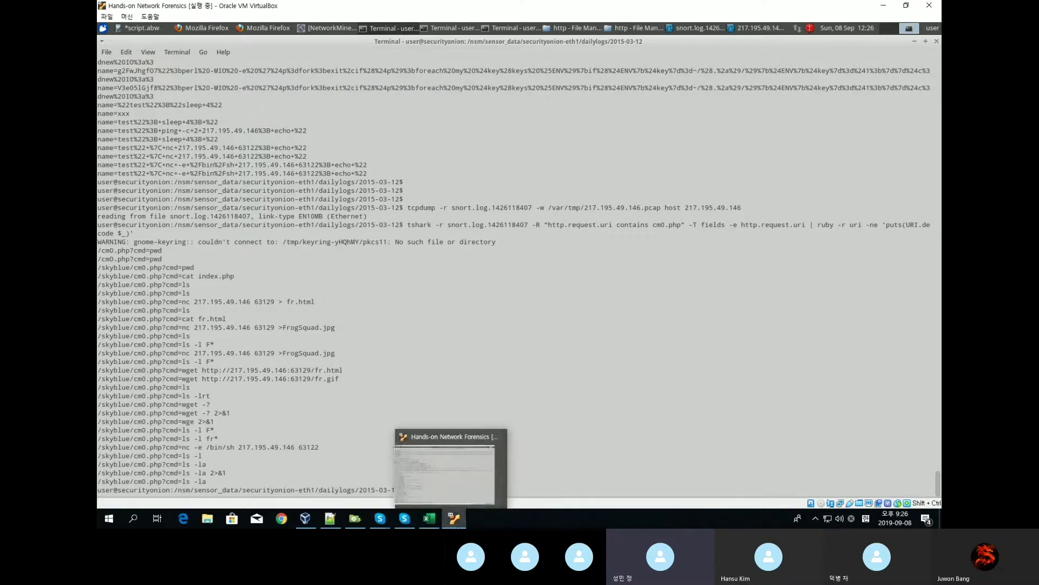
# Step: Switch to Notepad++ and review question 2 on the attack method along with the rest of the question list
pyautogui.click(329, 518)
pyautogui.scroll(-1, 379, 292)
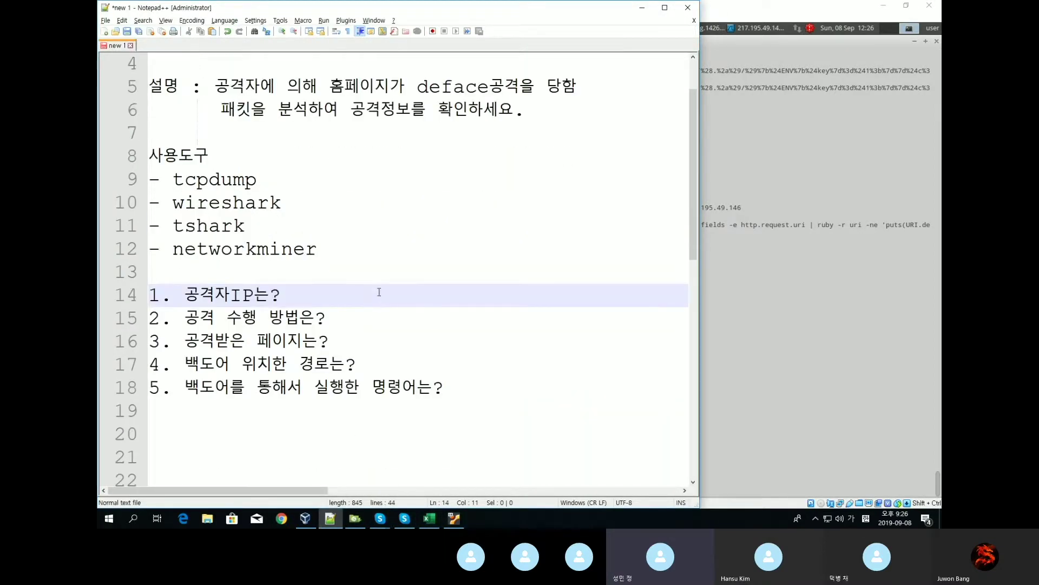
pyautogui.moveTo(364, 316); pyautogui.dragTo(162, 321)
pyautogui.click(350, 313)
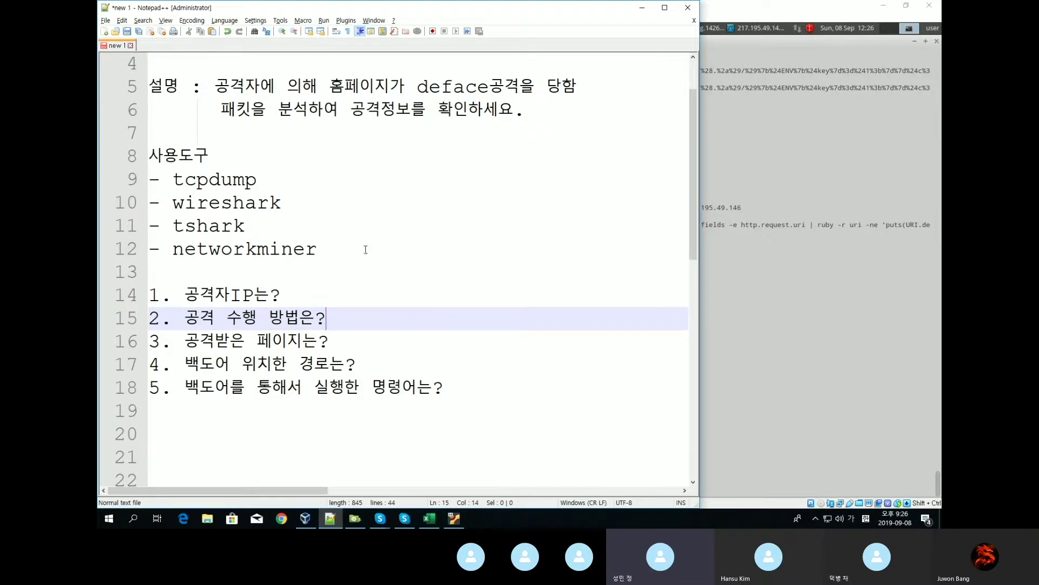
pyautogui.tripleClick(359, 320)
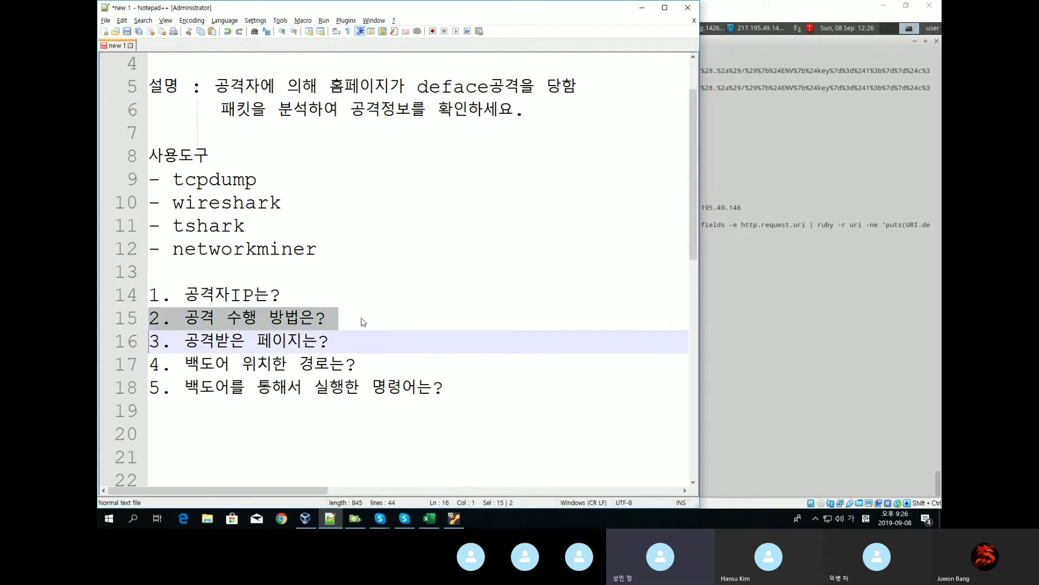
pyautogui.click(412, 320)
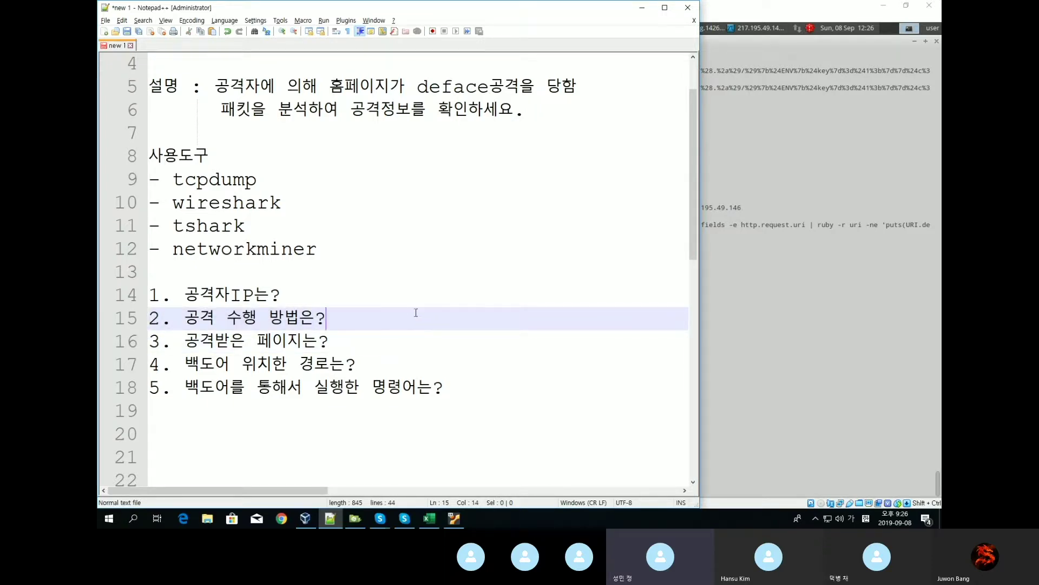
pyautogui.scroll(-4, 416, 312)
pyautogui.scroll(2, 423, 325)
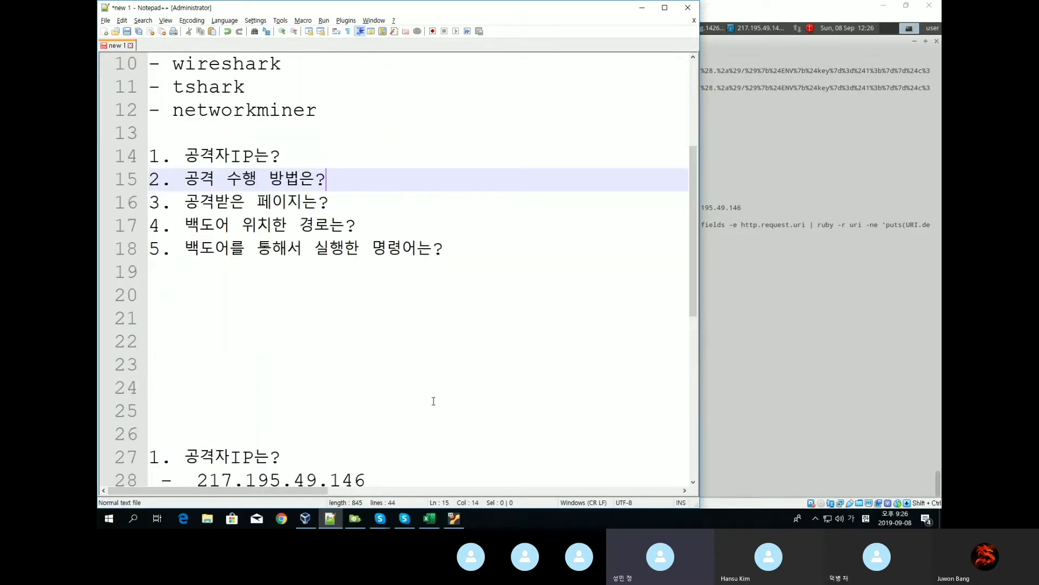
pyautogui.scroll(1, 337, 260)
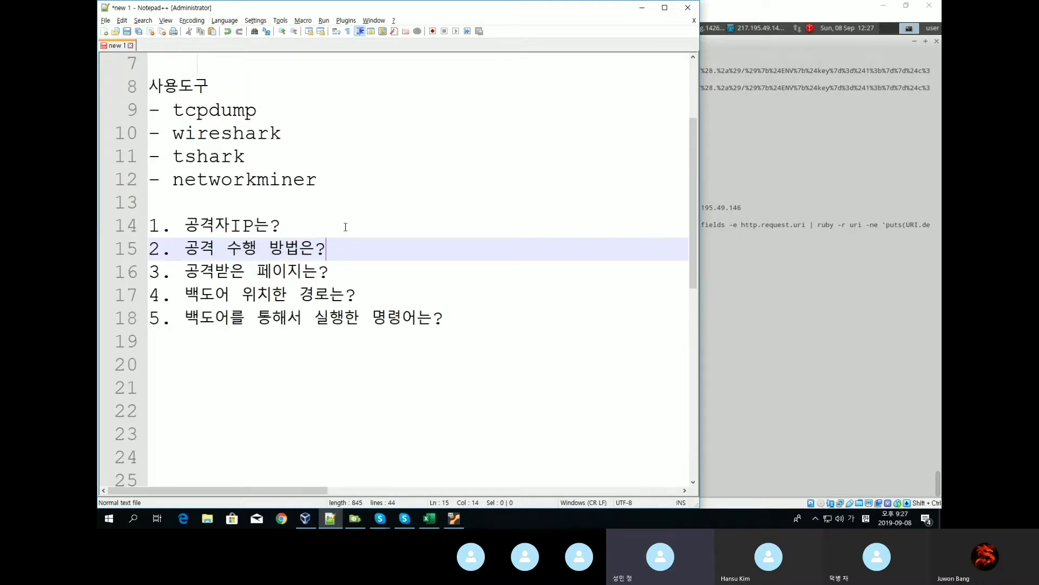
pyautogui.scroll(-2, 347, 226)
pyautogui.scroll(1, 341, 211)
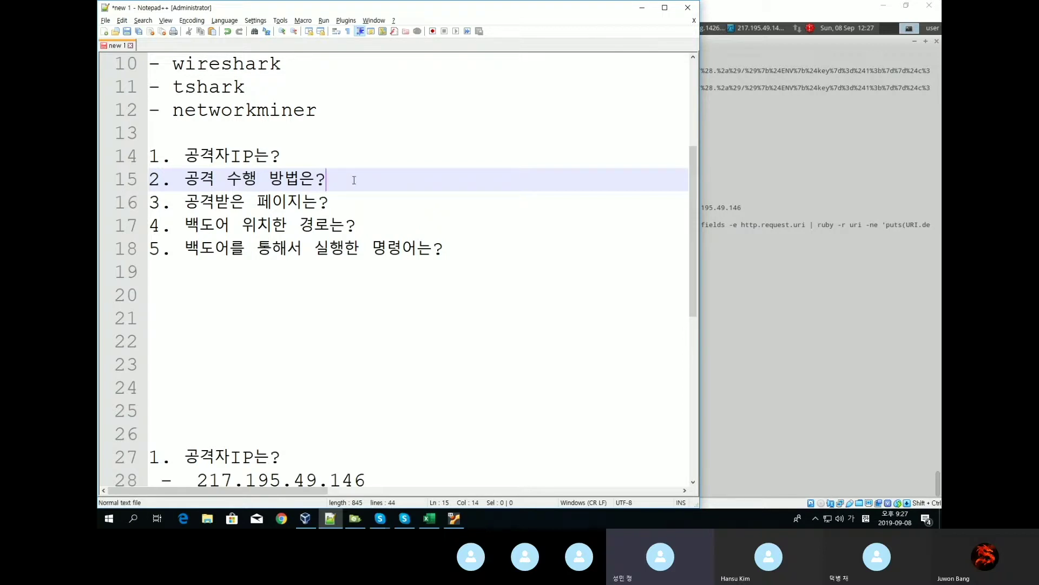
pyautogui.scroll(1, 354, 179)
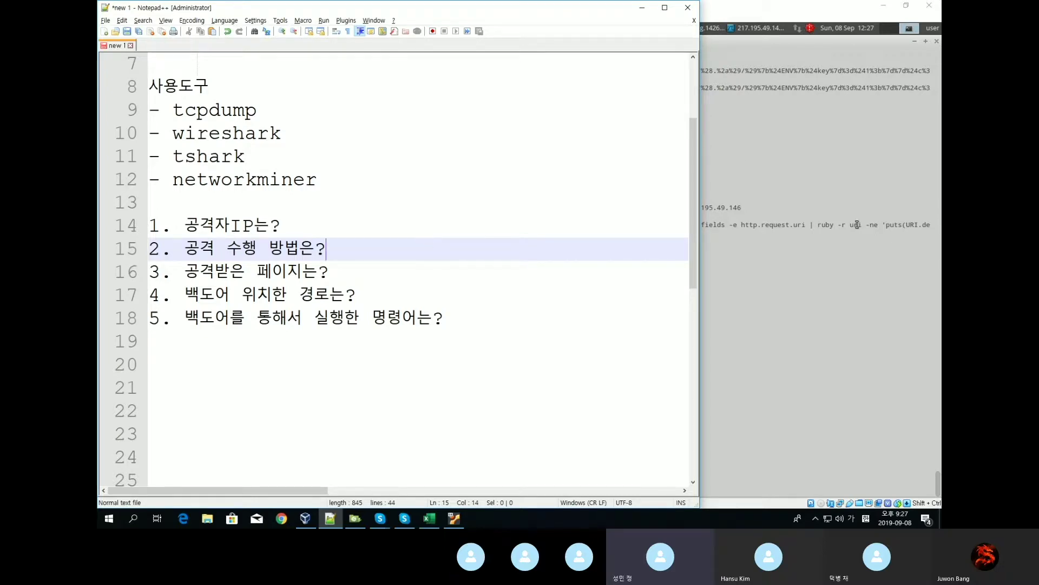
# Step: Return to the virtual machine, minimize the 217.195.49.146.pcap capture window and bring back the dailylogs terminal
pyautogui.click(831, 263)
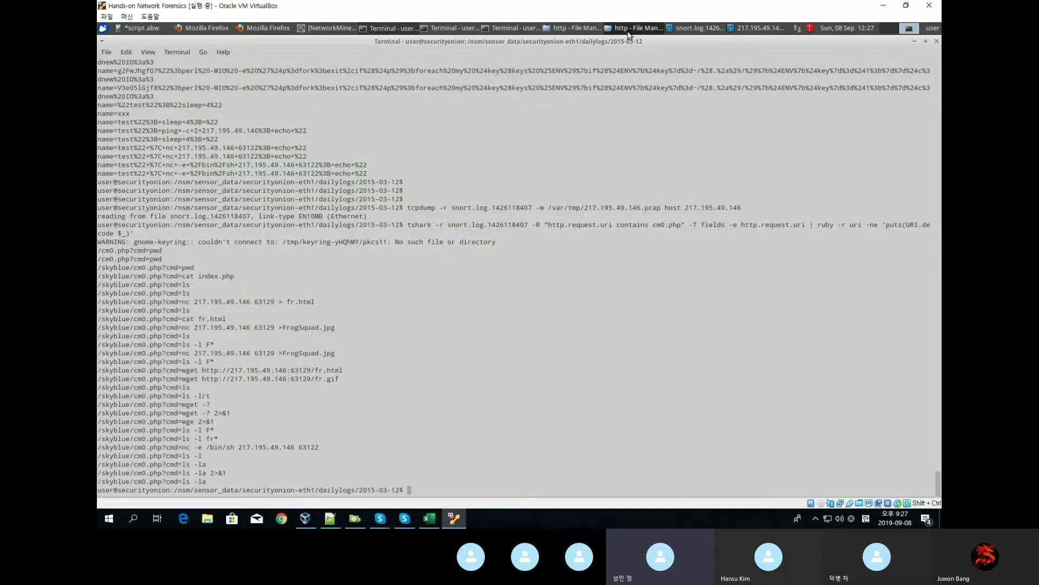
pyautogui.click(630, 31)
pyautogui.click(701, 29)
pyautogui.click(740, 30)
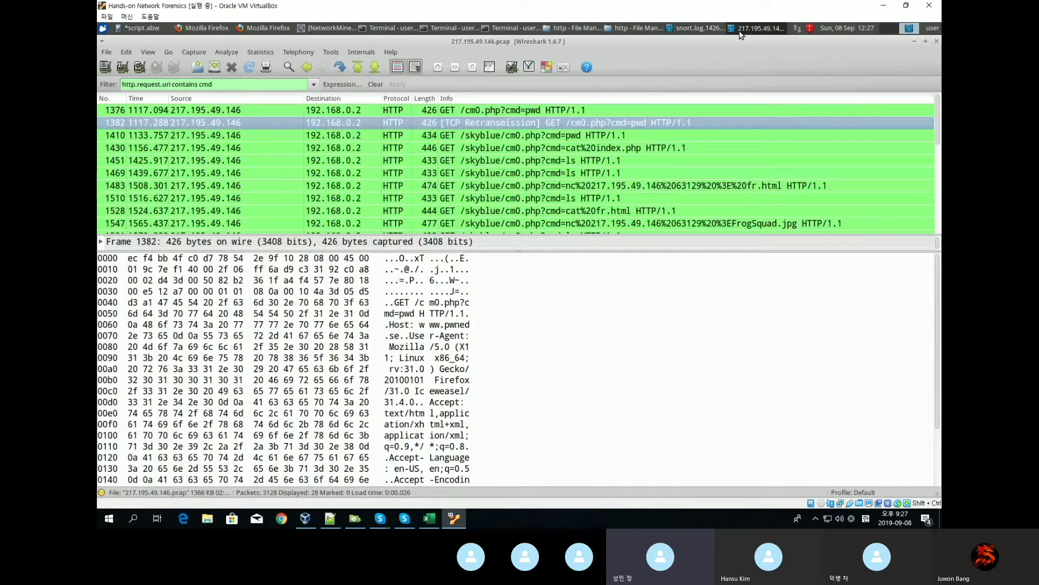
pyautogui.click(914, 41)
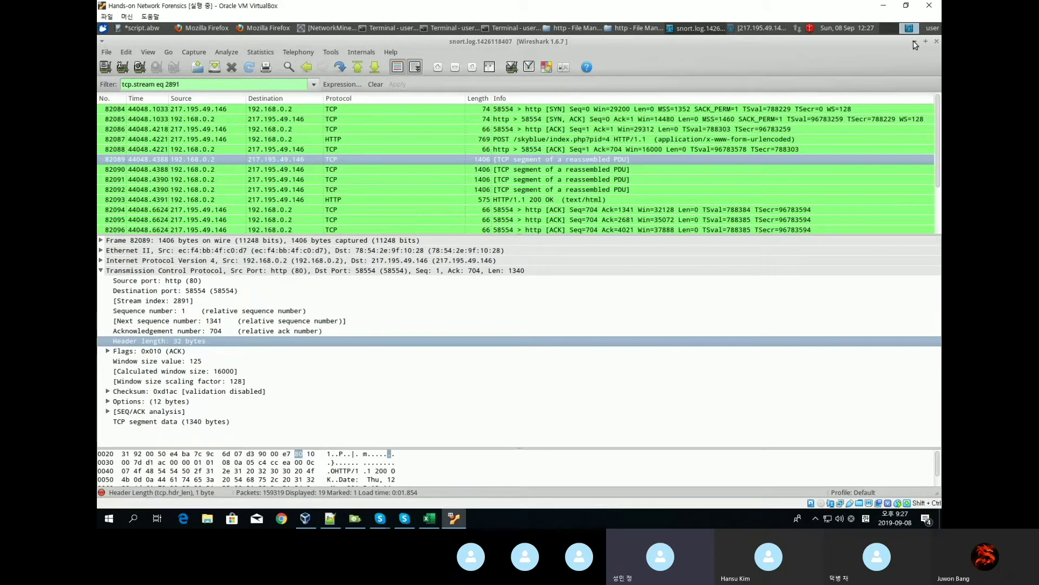
pyautogui.click(452, 30)
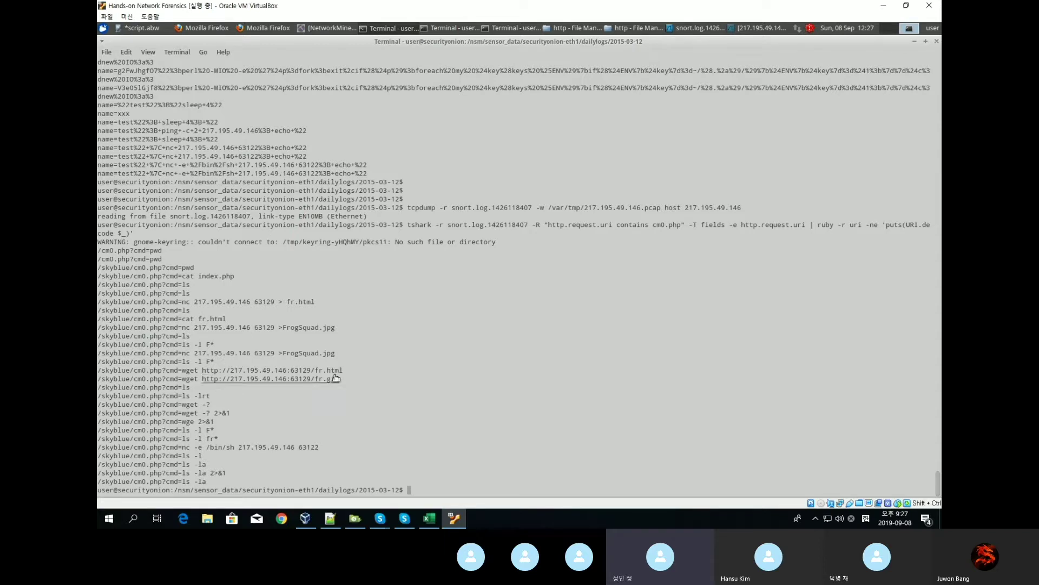
# Step: Minimize the virtual machine and highlight question 2 about the attack method in the Notepad++ notes
pyautogui.click(888, 9)
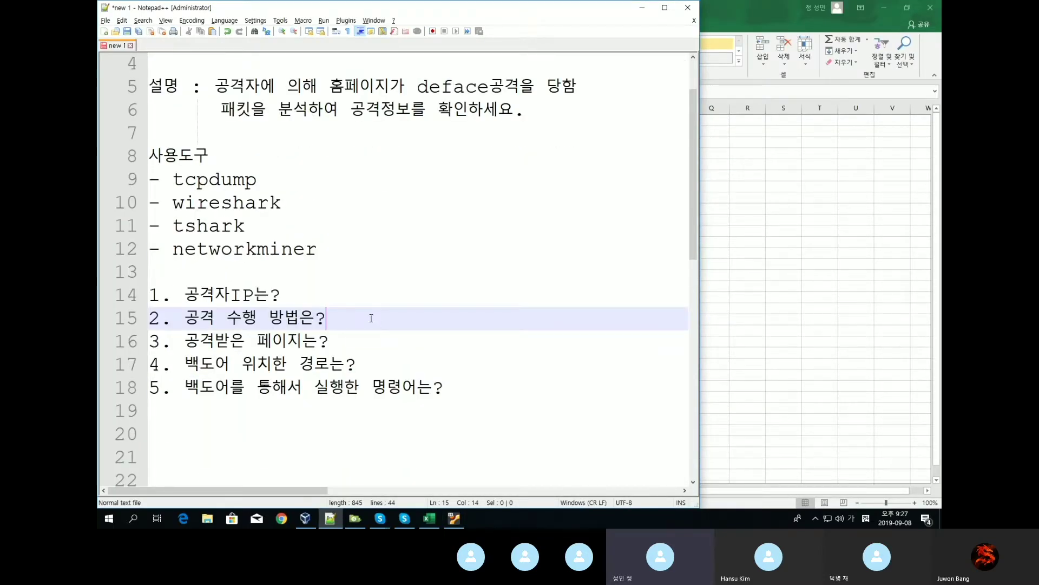
pyautogui.moveTo(371, 318); pyautogui.dragTo(153, 310)
pyautogui.click(344, 313)
pyautogui.moveTo(343, 313); pyautogui.dragTo(150, 314)
pyautogui.click(256, 317)
pyautogui.tripleClick(348, 317)
pyautogui.click(396, 318)
pyautogui.moveTo(389, 316); pyautogui.dragTo(362, 317)
pyautogui.scroll(-1, 361, 301)
pyautogui.moveTo(346, 270)
pyautogui.mouseDown()
pyautogui.moveTo(162, 270)
pyautogui.moveTo(365, 271)
pyautogui.mouseUp()
pyautogui.click(365, 282)
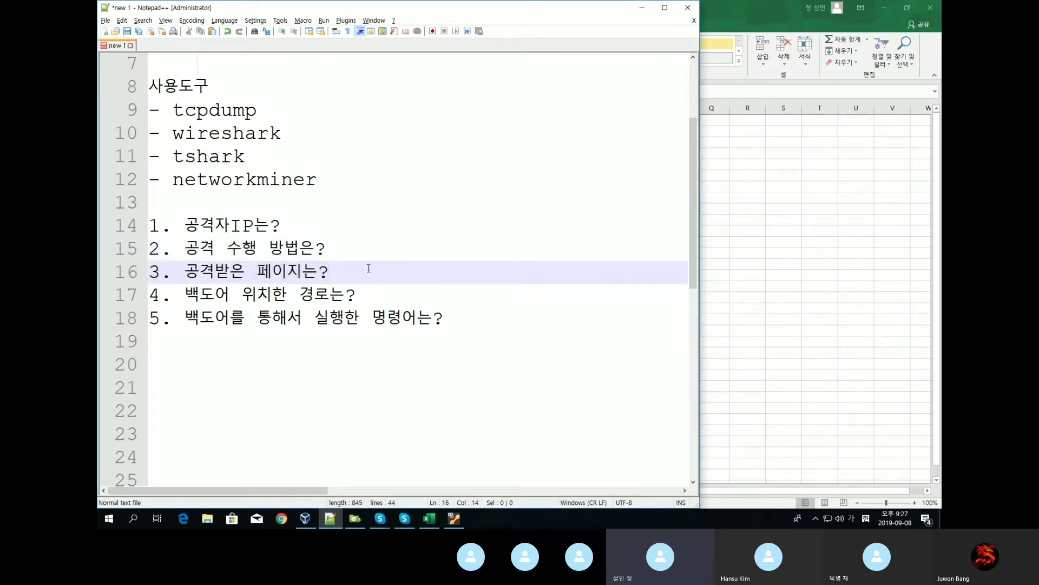
# Step: Highlight question 3 about the attacked page in the notes and review it against the neighbouring questions
pyautogui.moveTo(356, 268); pyautogui.dragTo(147, 266)
pyautogui.click(358, 271)
pyautogui.scroll(1, 303, 292)
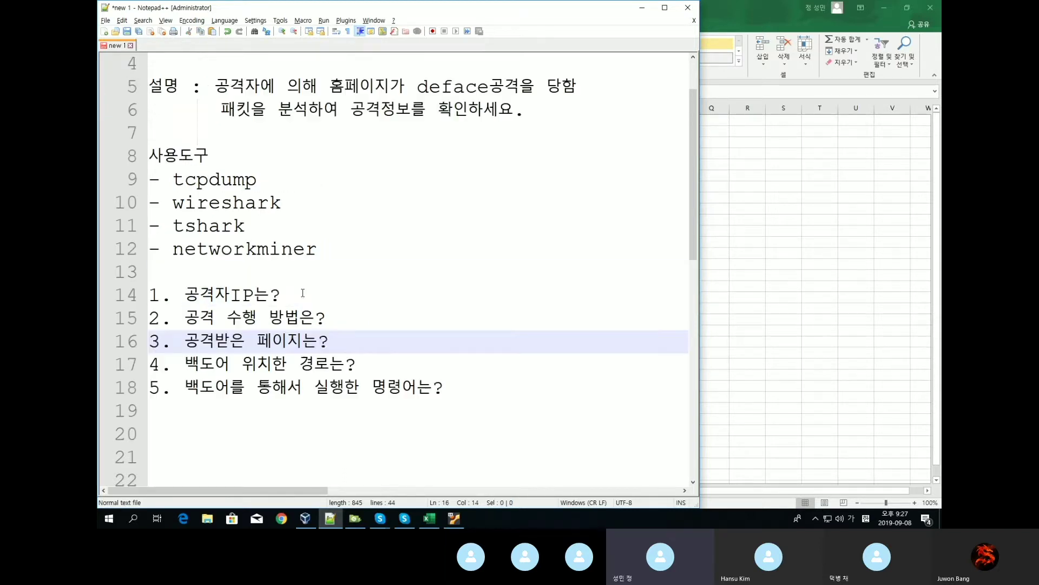
pyautogui.moveTo(320, 351); pyautogui.dragTo(150, 346)
pyautogui.click(352, 339)
pyautogui.scroll(-1, 323, 340)
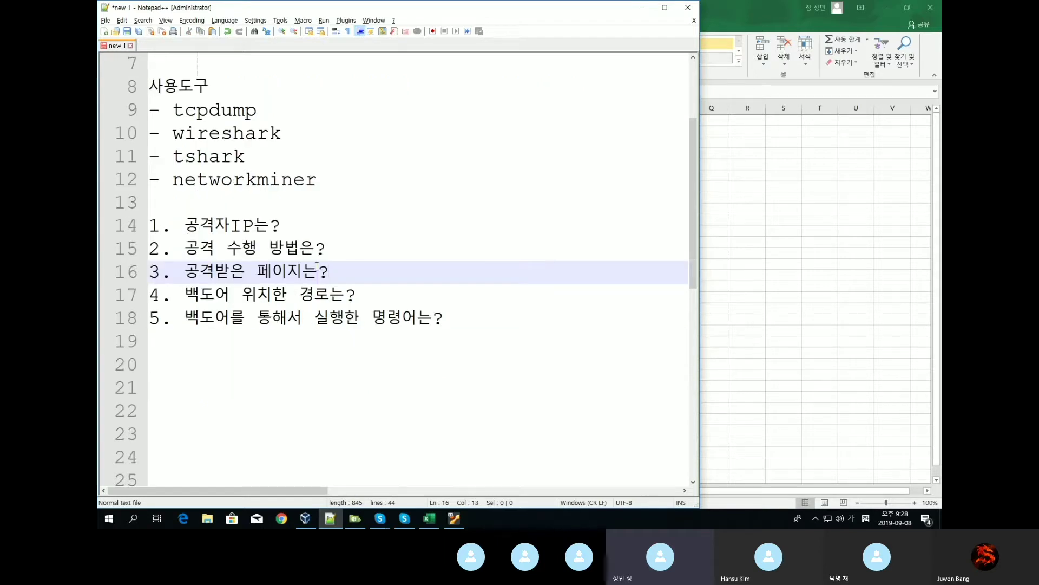
pyautogui.moveTo(328, 272); pyautogui.dragTo(150, 278)
pyautogui.click(262, 277)
pyautogui.moveTo(351, 273); pyautogui.dragTo(150, 276)
pyautogui.click(337, 273)
pyautogui.moveTo(391, 271); pyautogui.dragTo(149, 275)
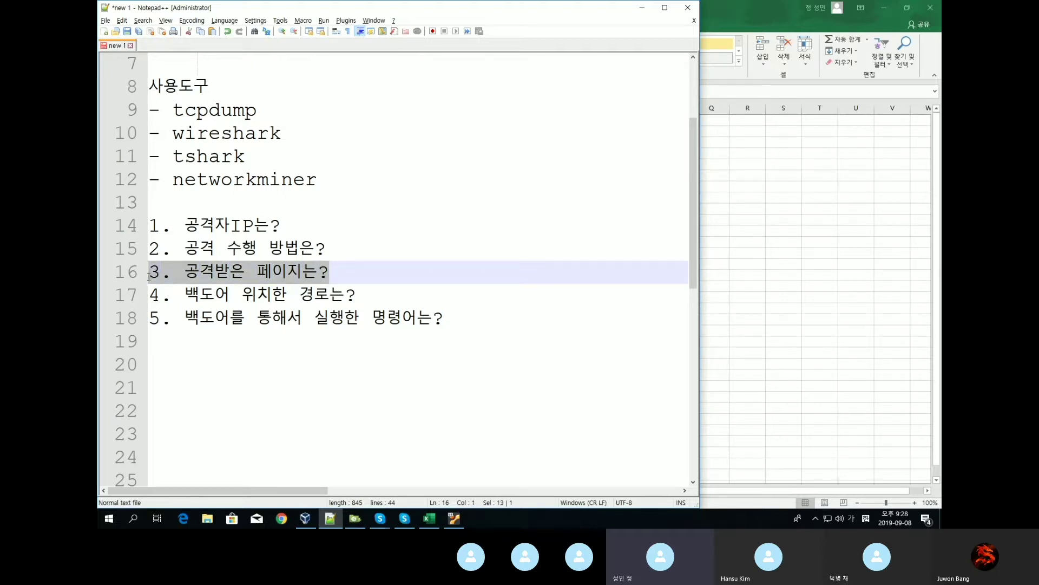
pyautogui.click(391, 265)
pyautogui.moveTo(393, 265); pyautogui.dragTo(149, 275)
pyautogui.tripleClick(364, 270)
pyautogui.click(404, 267)
pyautogui.tripleClick(405, 268)
pyautogui.click(425, 269)
pyautogui.moveTo(425, 269); pyautogui.dragTo(149, 275)
pyautogui.click(389, 271)
pyautogui.scroll(2, 420, 267)
pyautogui.scroll(-2, 420, 267)
pyautogui.scroll(1, 421, 267)
pyautogui.scroll(-1, 421, 267)
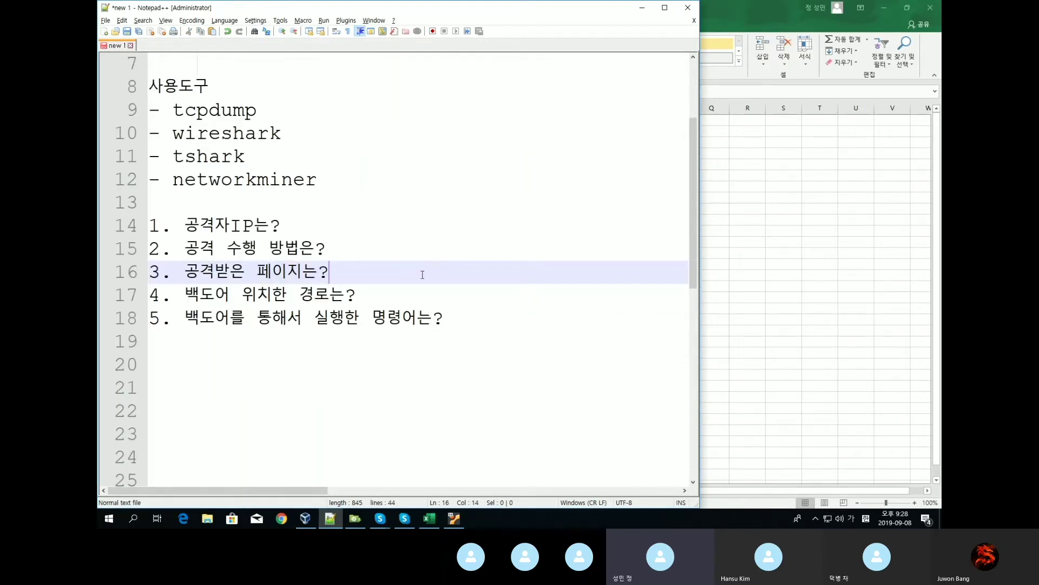
pyautogui.moveTo(358, 284); pyautogui.dragTo(152, 277)
pyautogui.click(155, 273)
pyautogui.click(393, 296)
pyautogui.press('Up')
# Step: Switch back to the virtual machine, restore the 217.195.49.146.pcap capture and look through the filtered cm0.php requests, including packets 1659, 1451 and 1430
pyautogui.moveTo(405, 521)
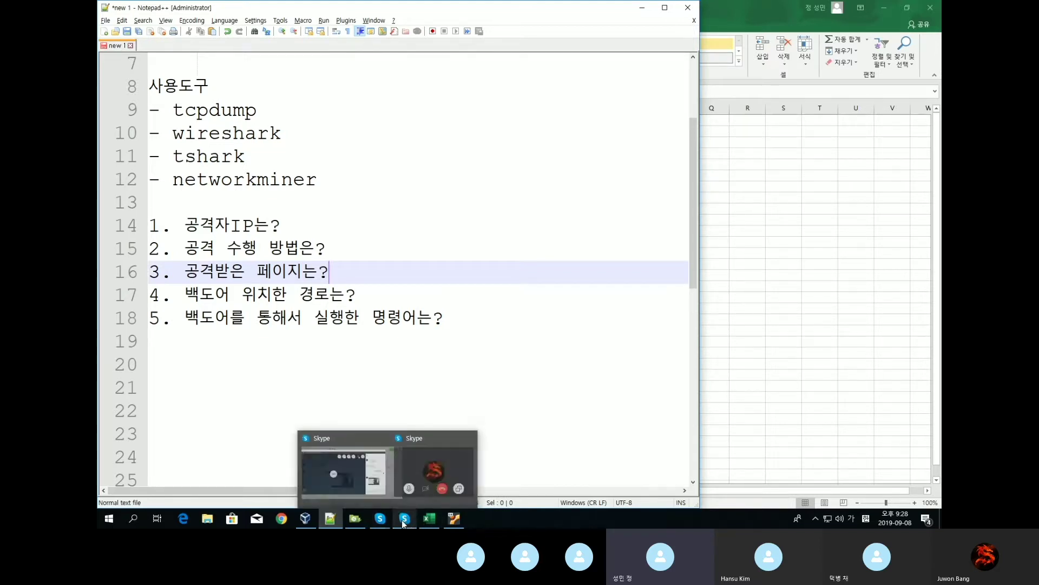
pyautogui.click(457, 524)
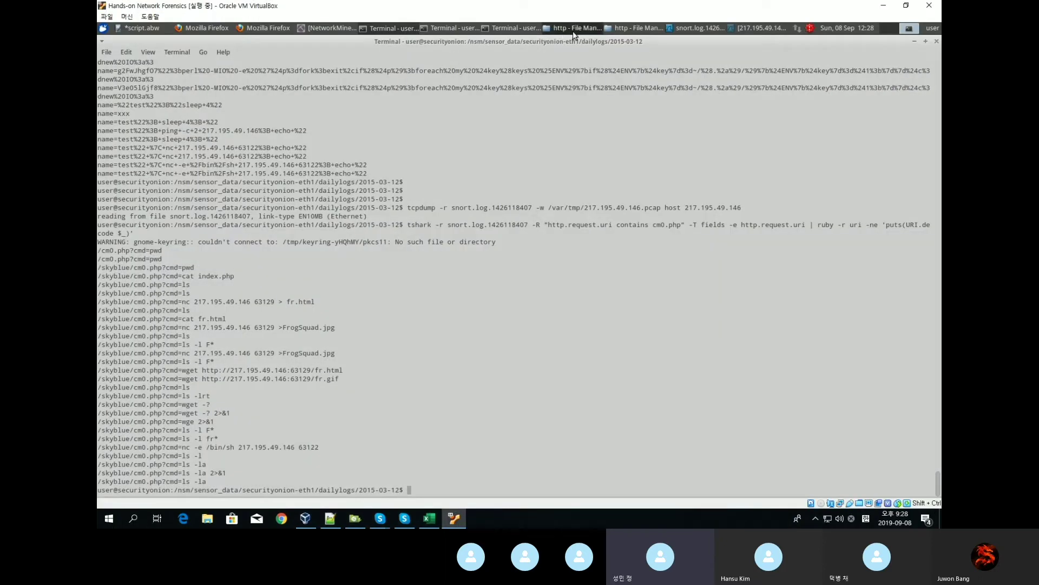
pyautogui.click(466, 29)
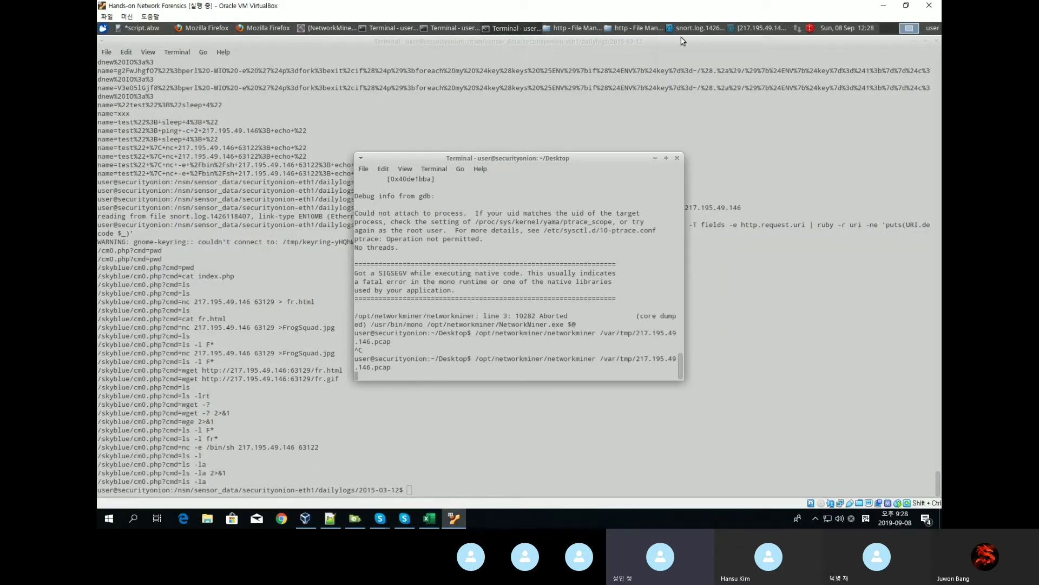
pyautogui.click(756, 30)
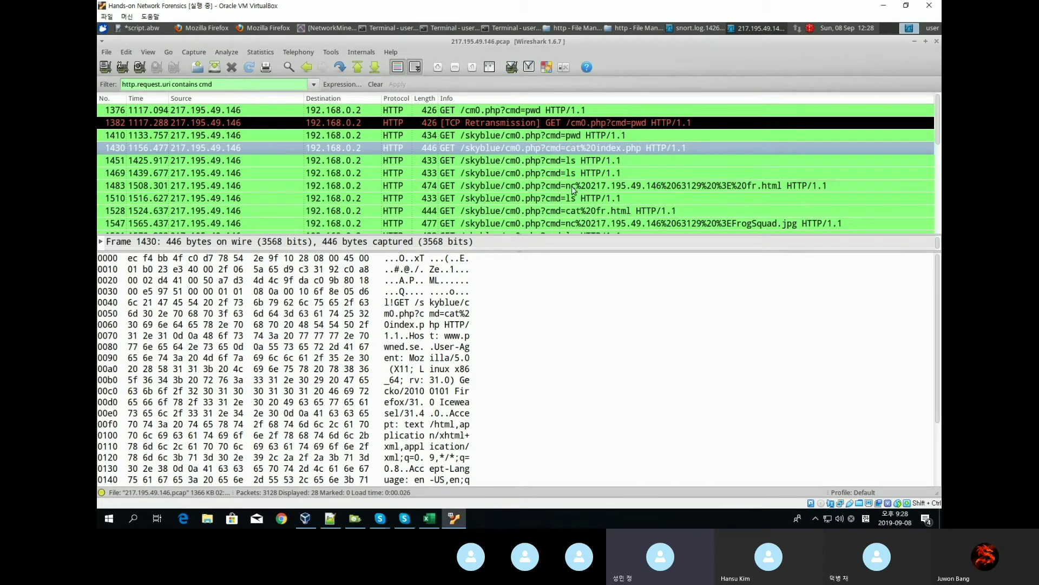
pyautogui.scroll(-5, 541, 157)
pyautogui.click(515, 170)
pyautogui.scroll(5, 514, 170)
pyautogui.click(571, 162)
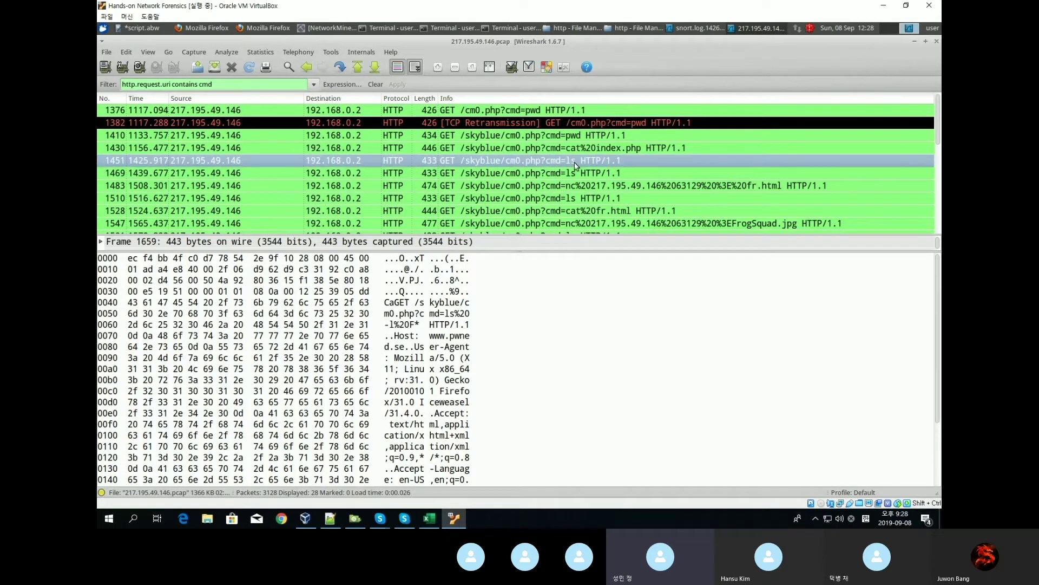
pyautogui.click(562, 147)
pyautogui.scroll(-3, 557, 150)
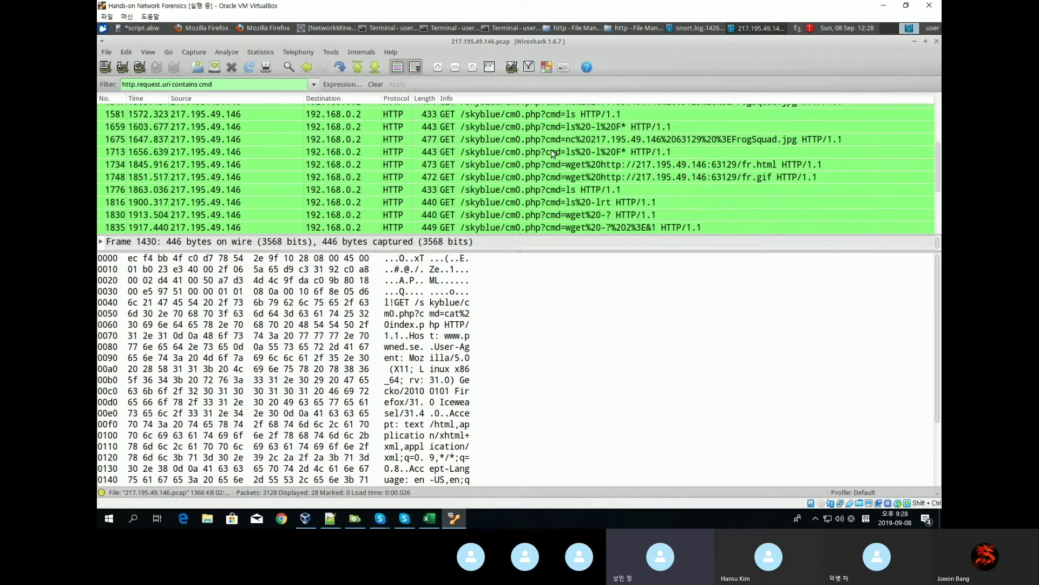
# Step: Examine the filtered cm0.php requests in the capture, including packets 1469, 1835 and 1483
pyautogui.click(552, 153)
pyautogui.scroll(5, 552, 152)
pyautogui.click(558, 154)
pyautogui.scroll(-8, 573, 173)
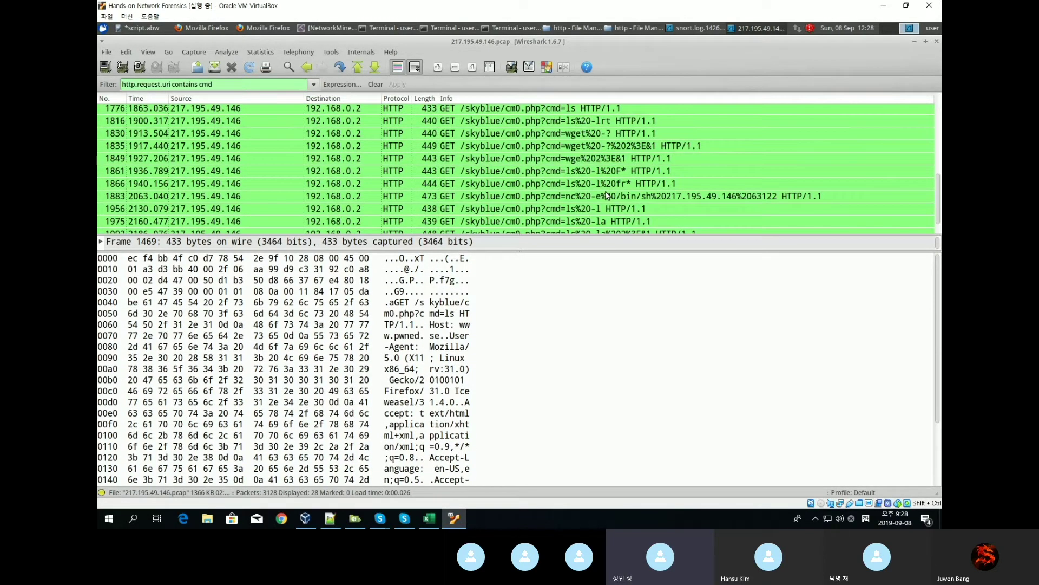
pyautogui.click(606, 196)
pyautogui.scroll(-1, 606, 195)
pyautogui.click(566, 189)
pyautogui.scroll(2, 566, 189)
pyautogui.click(542, 188)
pyautogui.scroll(5, 520, 191)
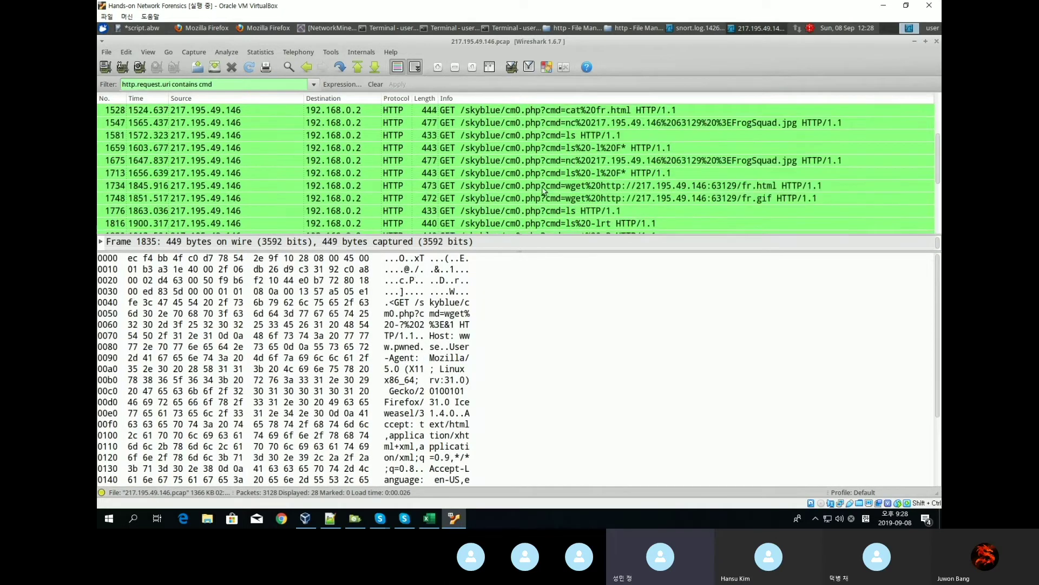
pyautogui.click(504, 188)
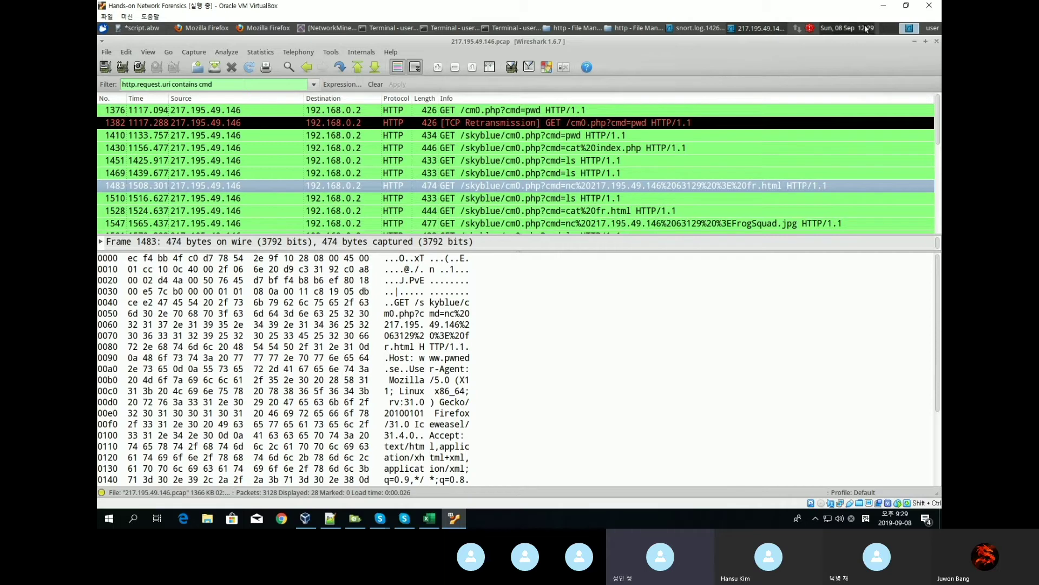
# Step: Minimize the virtual machine and highlight questions 3, 4 and 5 in the Notepad++ notes one after another
pyautogui.click(890, 8)
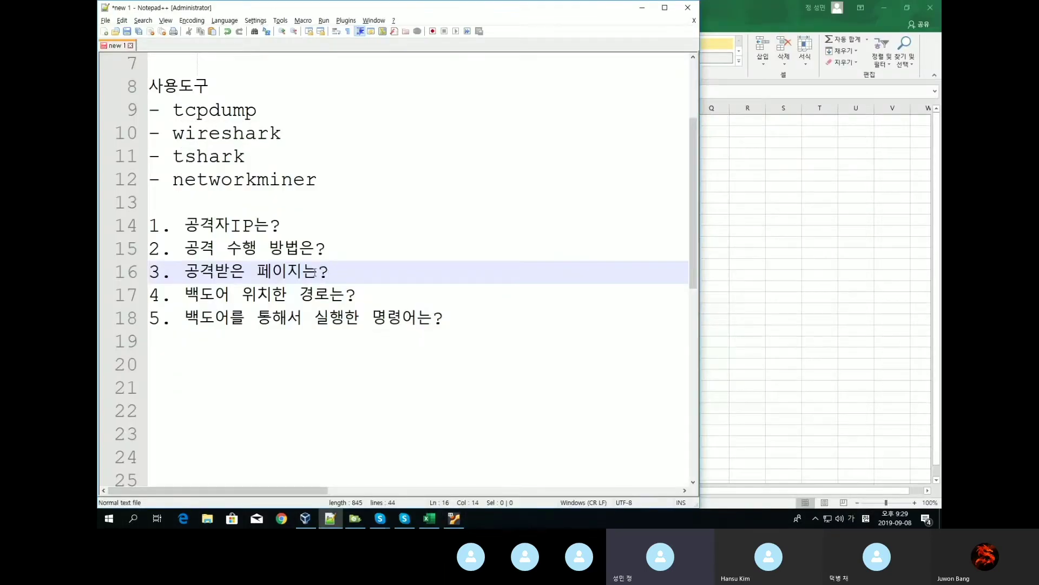
pyautogui.click(398, 294)
pyautogui.moveTo(184, 270); pyautogui.dragTo(329, 271)
pyautogui.click(408, 306)
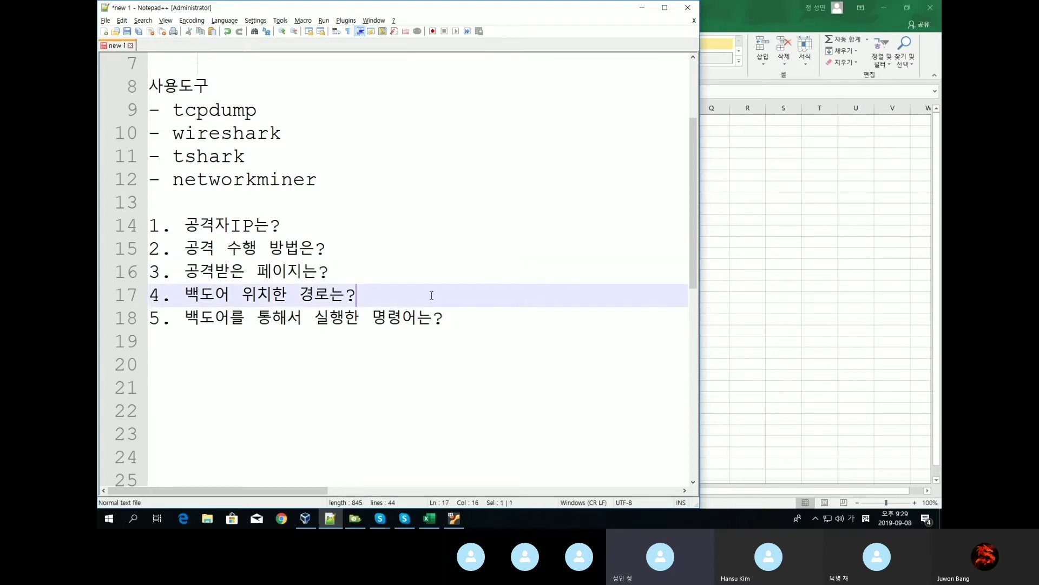
pyautogui.tripleClick(464, 302)
pyautogui.click(463, 302)
pyautogui.moveTo(381, 293); pyautogui.dragTo(184, 294)
pyautogui.click(432, 299)
pyautogui.moveTo(445, 318); pyautogui.dragTo(206, 323)
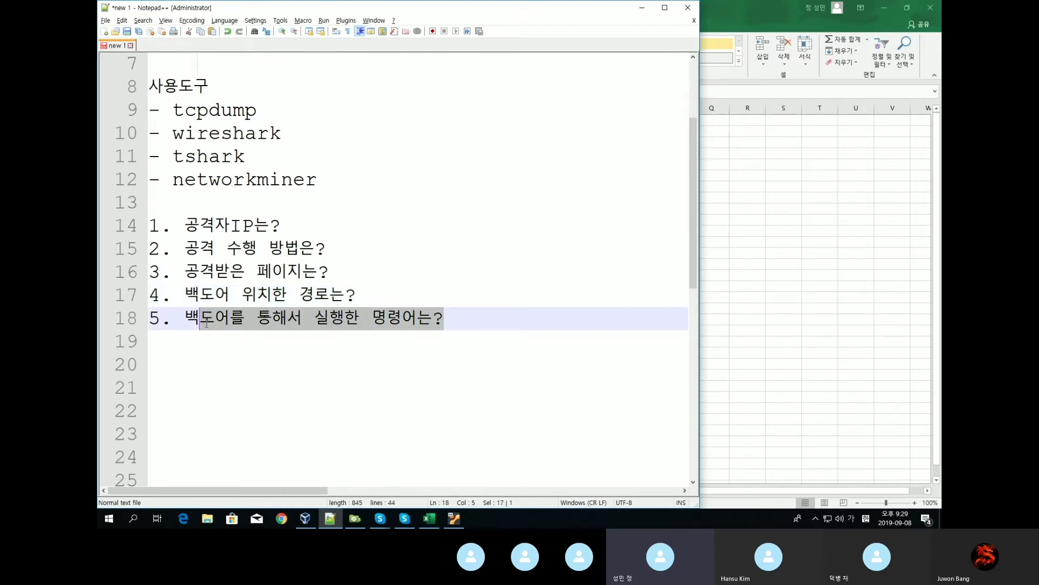
pyautogui.tripleClick(391, 277)
# Step: Switch back to the virtual machine and look through the cm0.php command requests, including packets 1528 and 1451
pyautogui.click(453, 518)
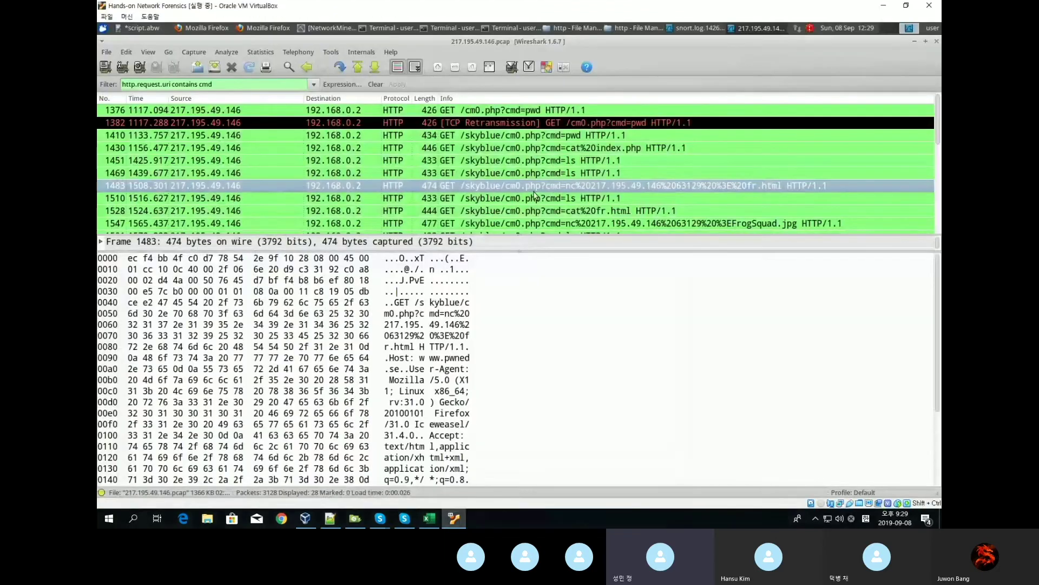
pyautogui.scroll(-1, 536, 192)
pyautogui.scroll(-3, 551, 173)
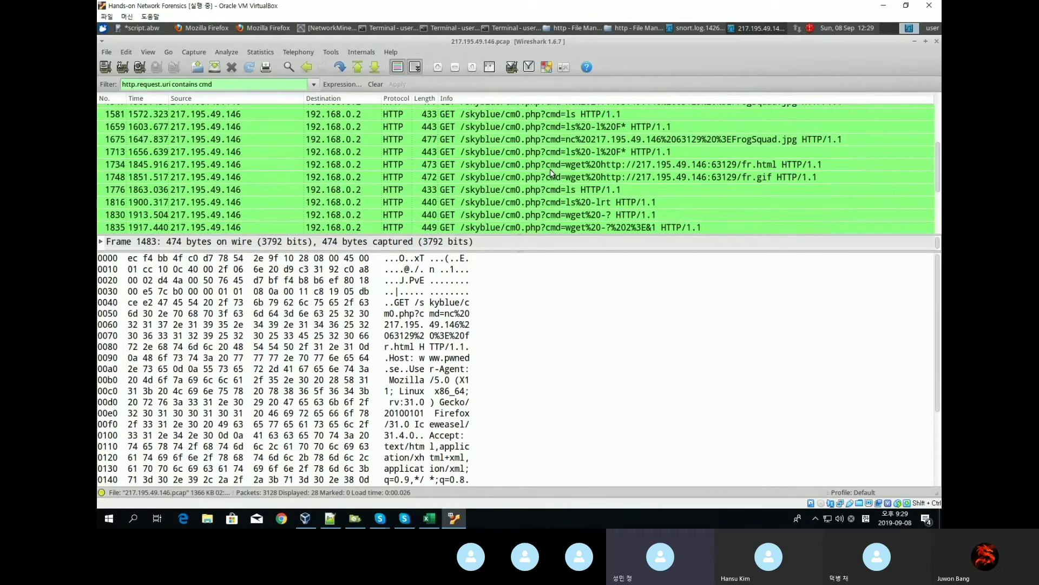
pyautogui.click(550, 169)
pyautogui.scroll(-1, 550, 169)
pyautogui.scroll(3, 547, 176)
pyautogui.click(543, 173)
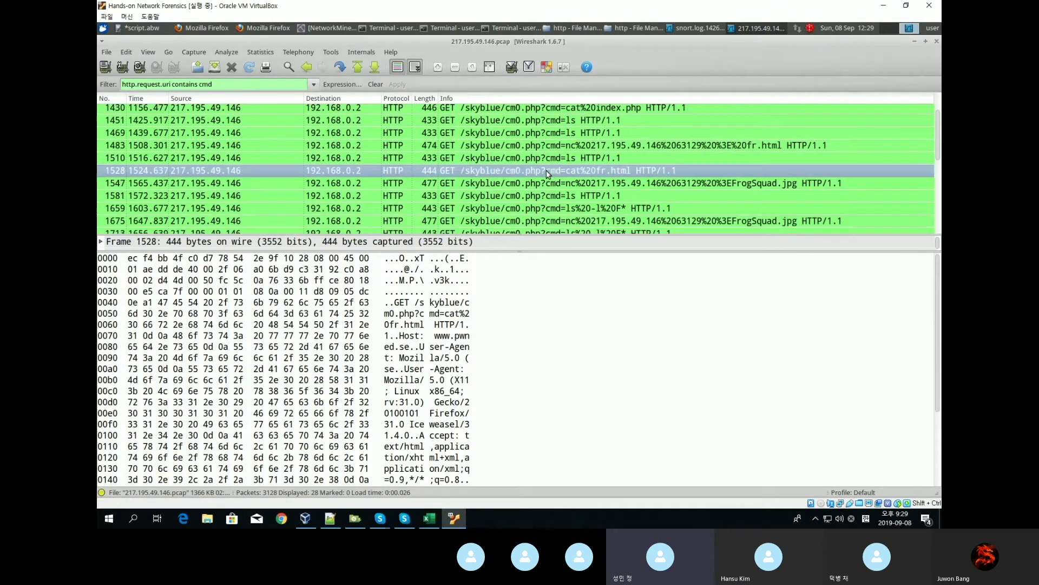
pyautogui.scroll(1, 541, 185)
pyautogui.click(558, 160)
pyautogui.scroll(-3, 587, 162)
pyautogui.scroll(3, 580, 161)
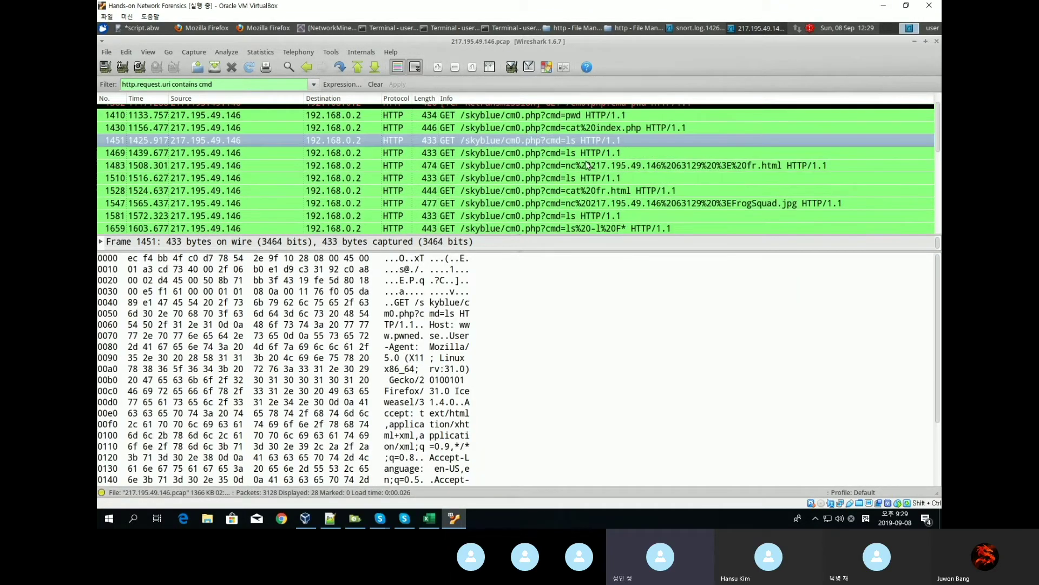
# Step: Inspect further commands sent to cm0.php, selecting packets 1430, 1883 and 1410
pyautogui.click(572, 154)
pyautogui.click(608, 130)
pyautogui.scroll(-4, 556, 168)
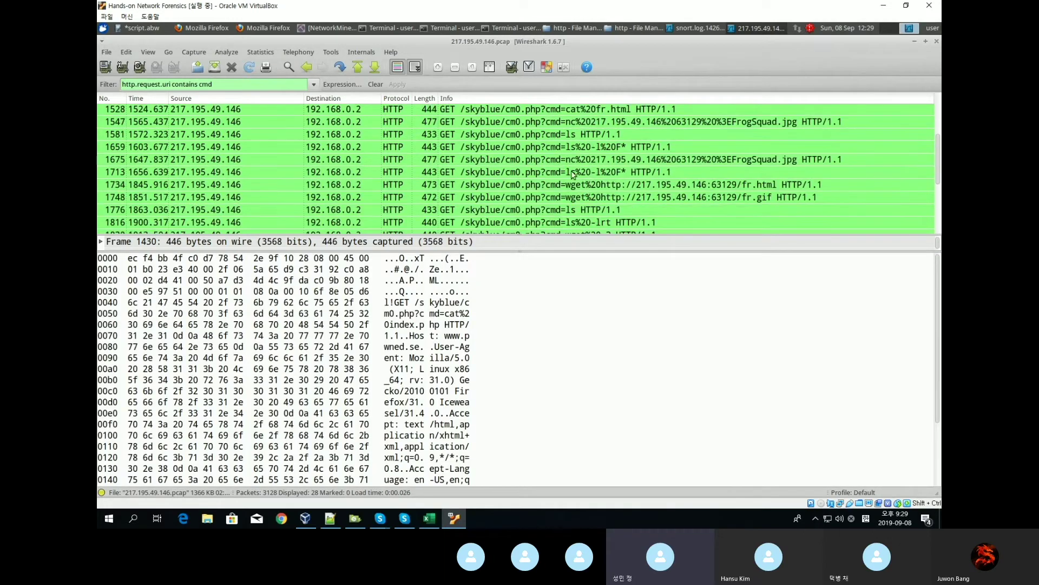
pyautogui.click(589, 182)
pyautogui.scroll(-1, 590, 181)
pyautogui.click(589, 189)
pyautogui.click(632, 179)
pyautogui.scroll(5, 632, 179)
pyautogui.click(564, 148)
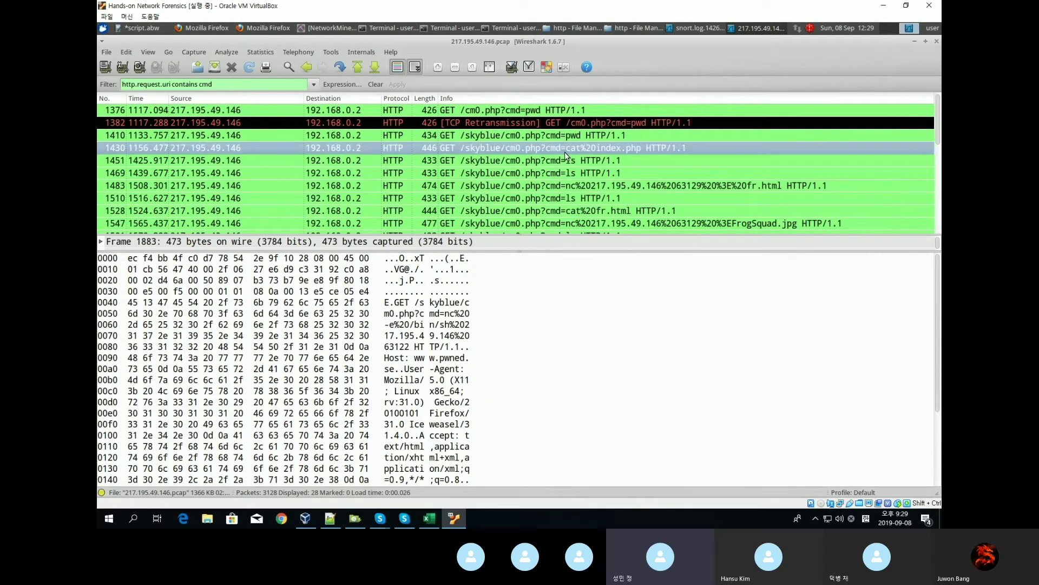
pyautogui.click(612, 136)
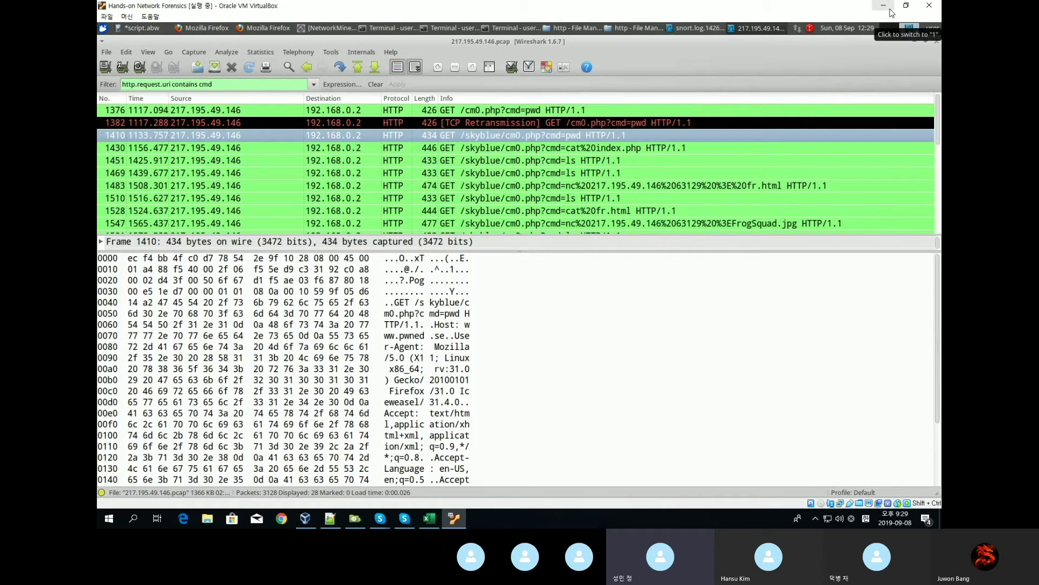
# Step: Minimize the virtual machine and highlight the full list of five exercise questions in the Notepad++ notes
pyautogui.click(883, 5)
pyautogui.scroll(2, 193, 300)
pyautogui.scroll(-3, 193, 301)
pyautogui.click(494, 296)
pyautogui.scroll(2, 487, 292)
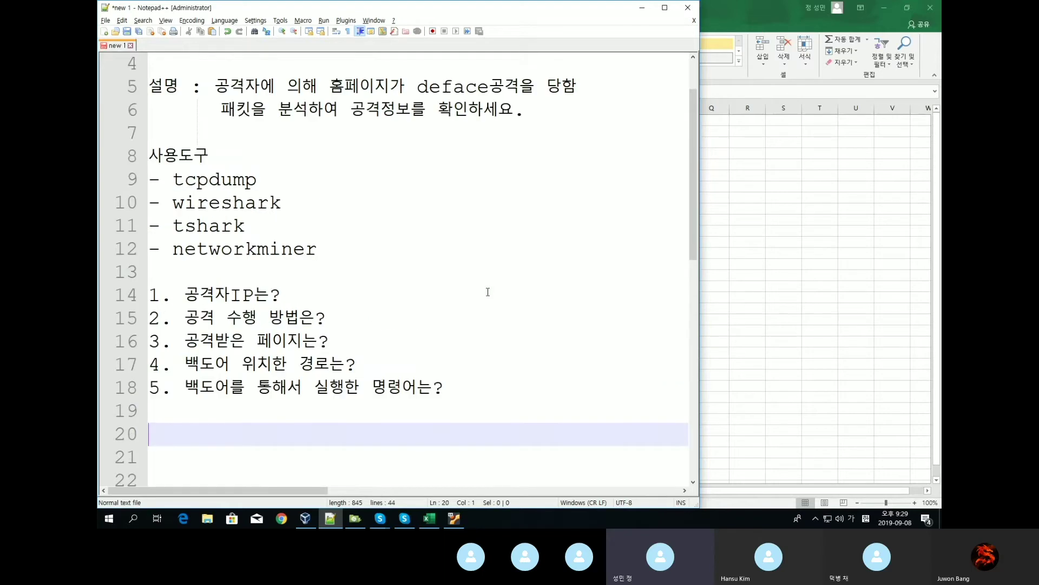
pyautogui.click(490, 380)
pyautogui.moveTo(489, 380); pyautogui.dragTo(149, 300)
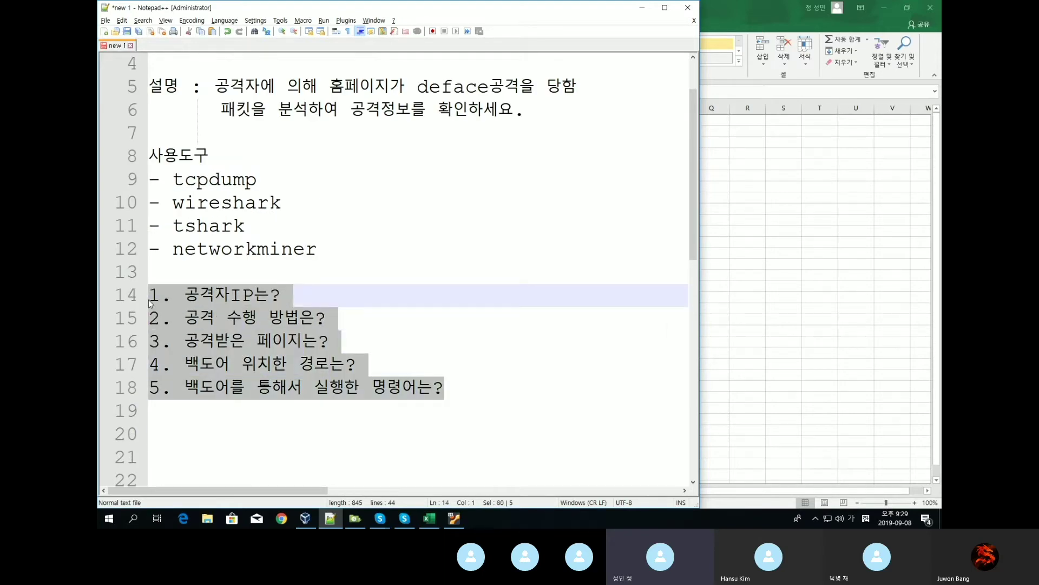
pyautogui.click(420, 349)
# Step: Review the notes between the question list and the answer section, highlighting all five questions again
pyautogui.scroll(-4, 433, 366)
pyautogui.scroll(2, 408, 308)
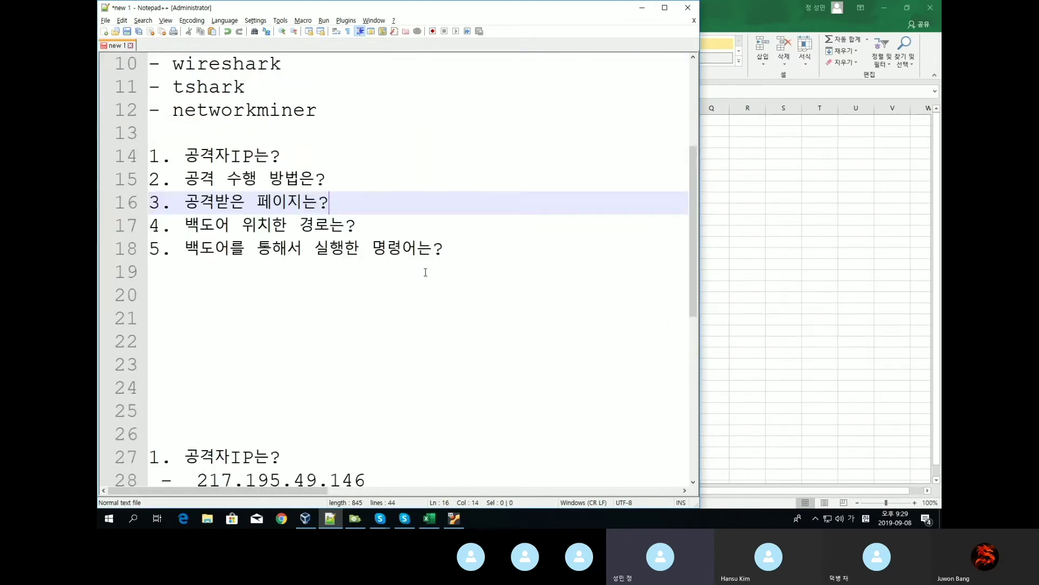
pyautogui.scroll(2, 426, 272)
pyautogui.scroll(-2, 426, 273)
pyautogui.scroll(1, 428, 272)
pyautogui.moveTo(474, 310); pyautogui.dragTo(149, 223)
pyautogui.scroll(-1, 395, 249)
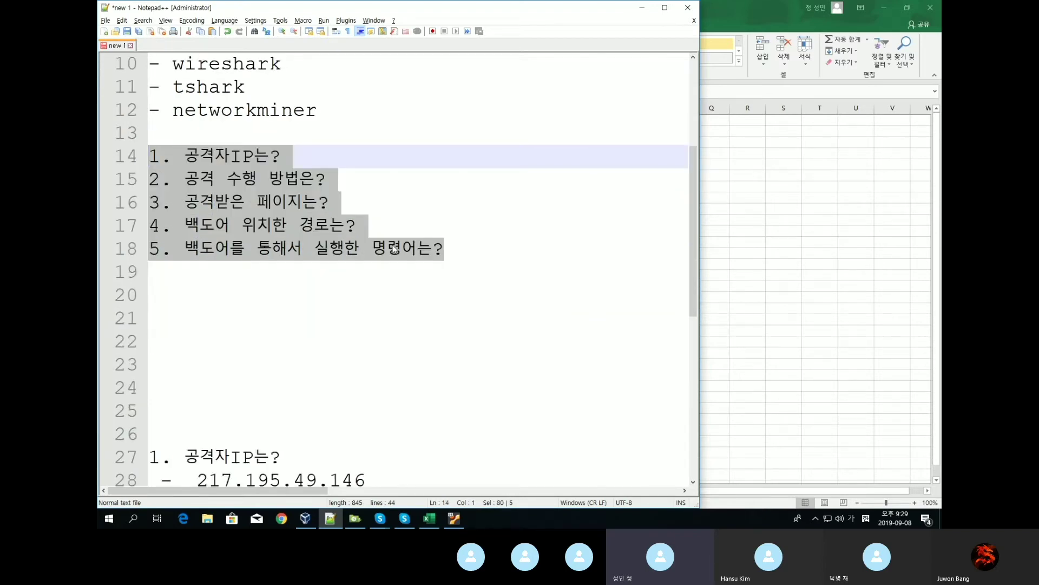
pyautogui.scroll(-2, 395, 249)
pyautogui.scroll(2, 397, 204)
pyautogui.scroll(-1, 399, 222)
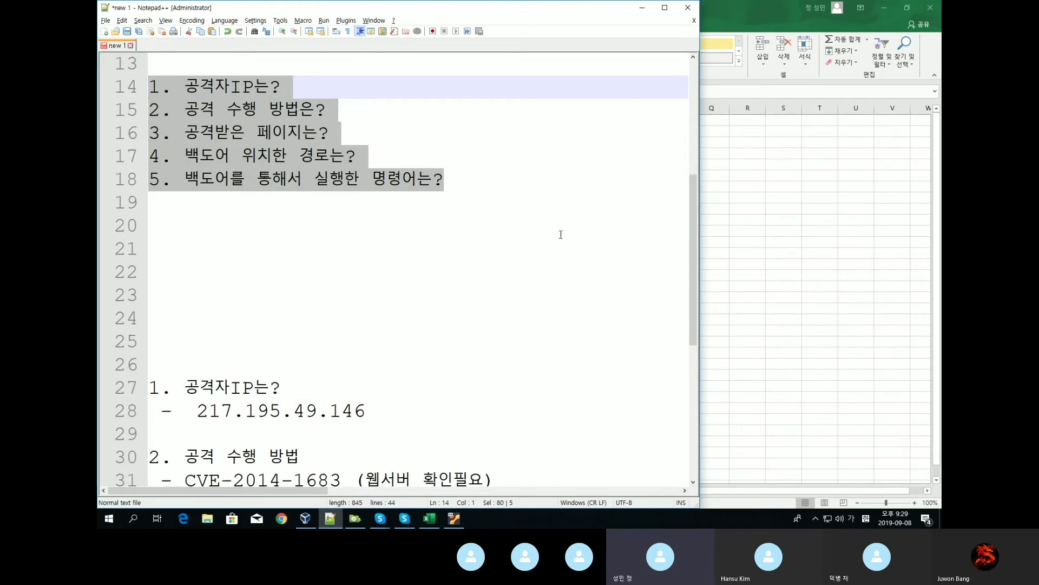
# Step: Highlight questions 2 to 5 in the list, then the attacker IP question and the attacked page question
pyautogui.moveTo(487, 186); pyautogui.dragTo(143, 108)
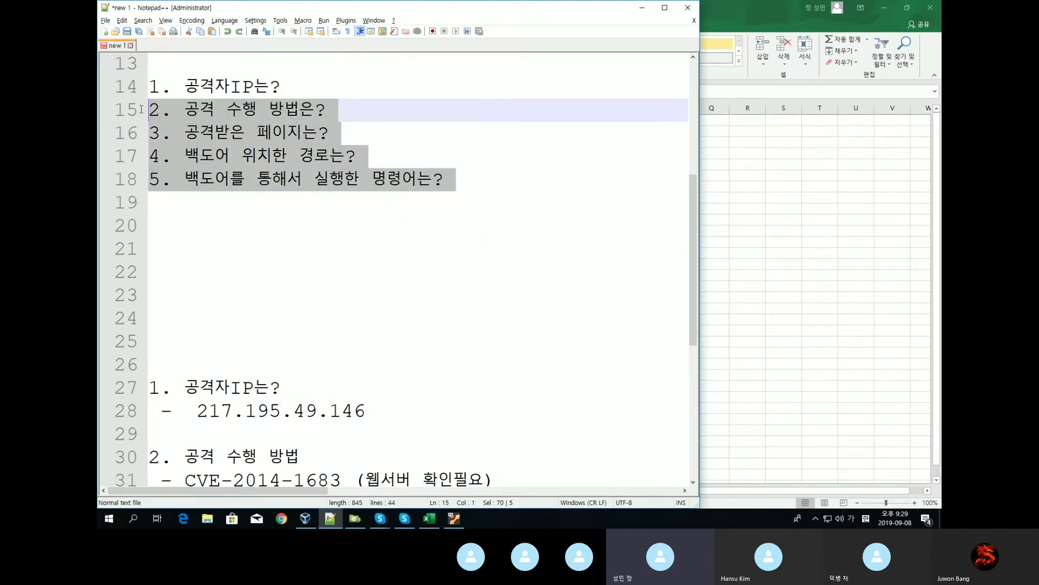
pyautogui.doubleClick(215, 91)
pyautogui.tripleClick(216, 90)
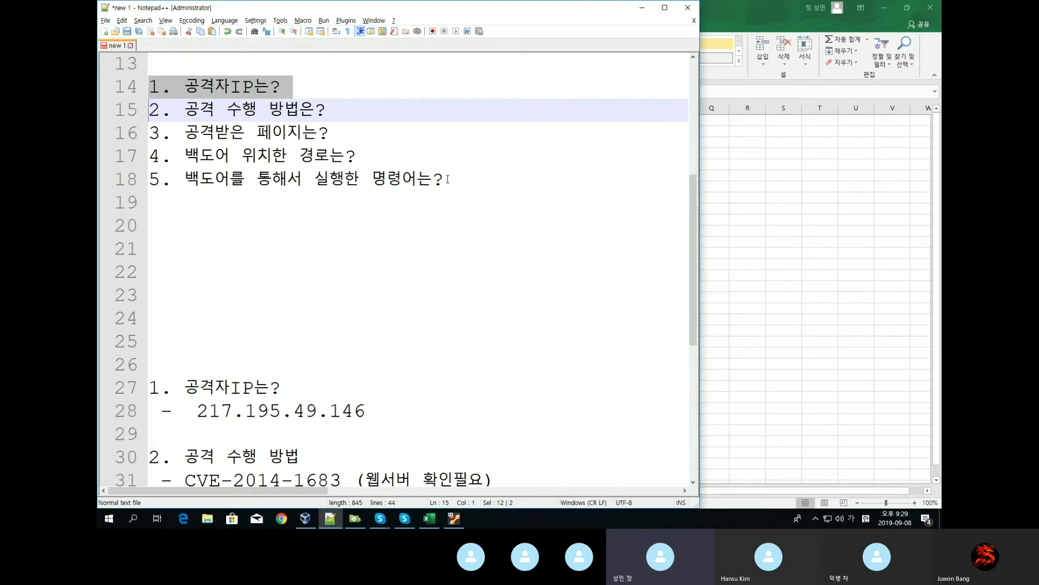
pyautogui.tripleClick(274, 131)
pyautogui.click(354, 135)
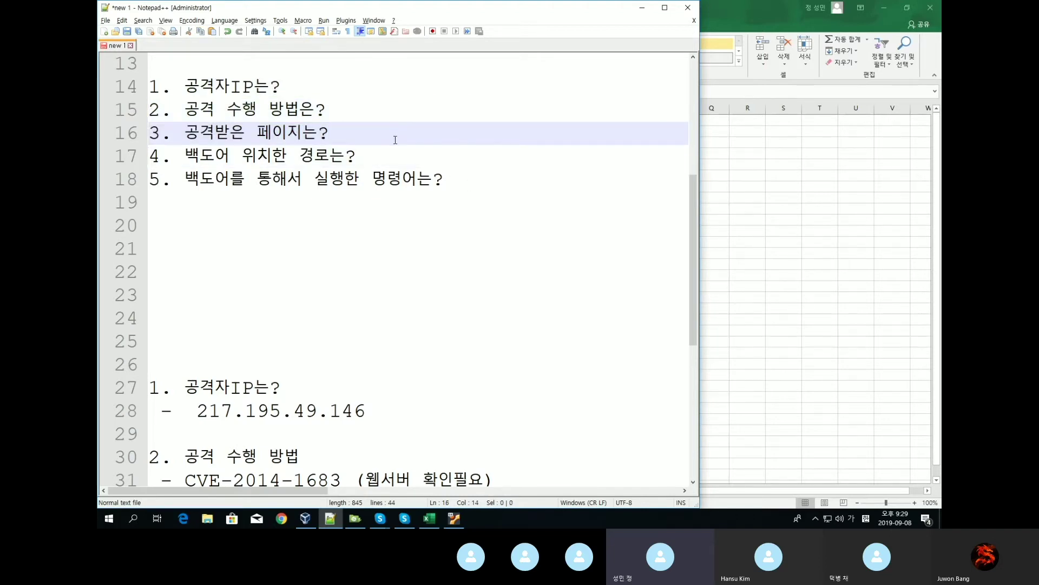
# Step: Go to the written answers and highlight the ones on the backdoor path and the executed commands
pyautogui.scroll(1, 374, 142)
pyautogui.scroll(-6, 368, 135)
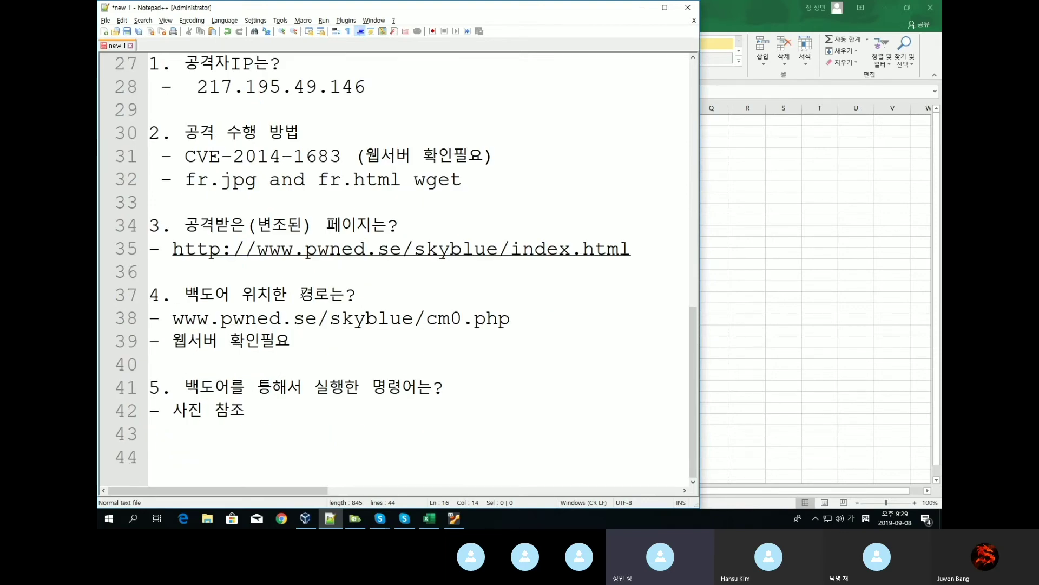
pyautogui.scroll(1, 460, 297)
pyautogui.scroll(-1, 460, 297)
pyautogui.moveTo(280, 421); pyautogui.dragTo(165, 279)
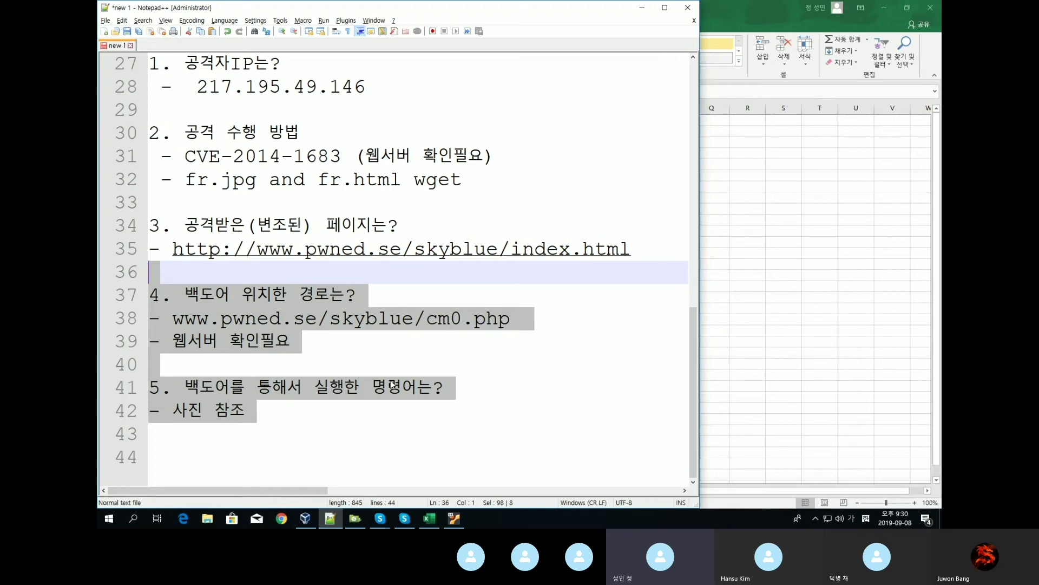
pyautogui.click(372, 386)
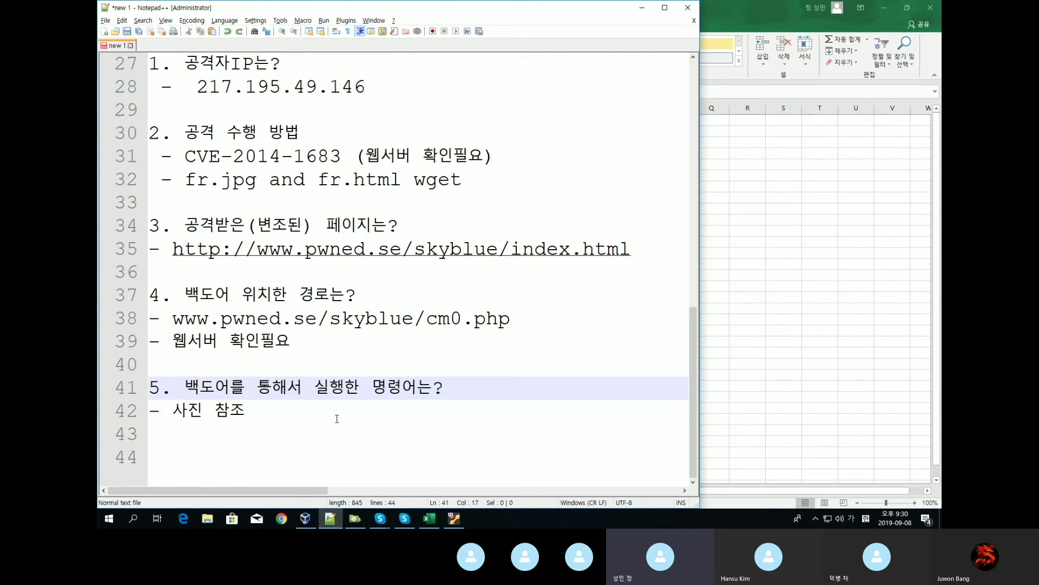
# Step: Delete the blank line between the attacker IP answer 217.195.49.146 and heading 2 on the attack method
pyautogui.scroll(1, 337, 420)
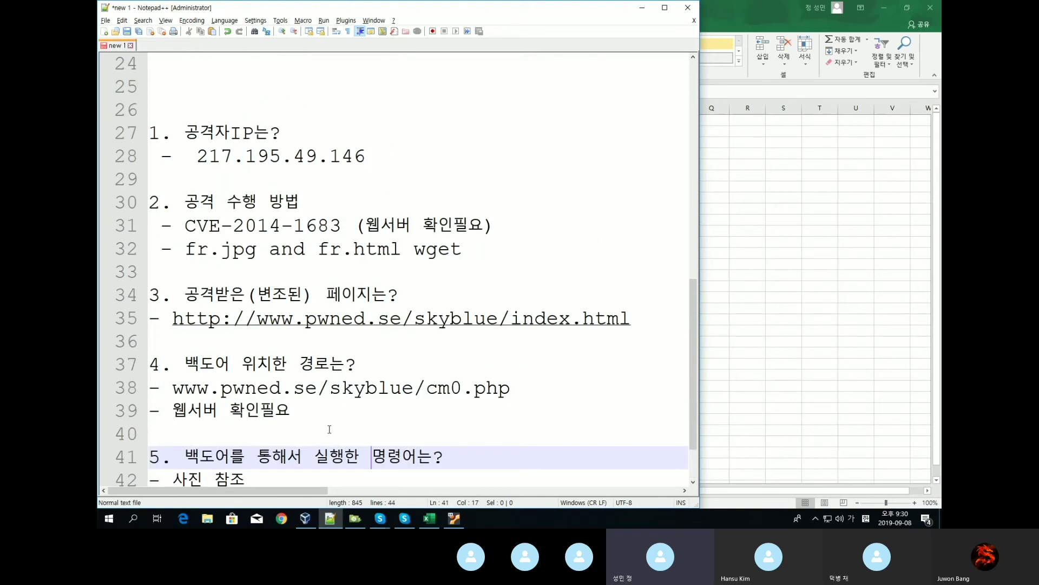
pyautogui.click(188, 180)
pyautogui.press('BackSpace')
pyautogui.press('BackSpace')
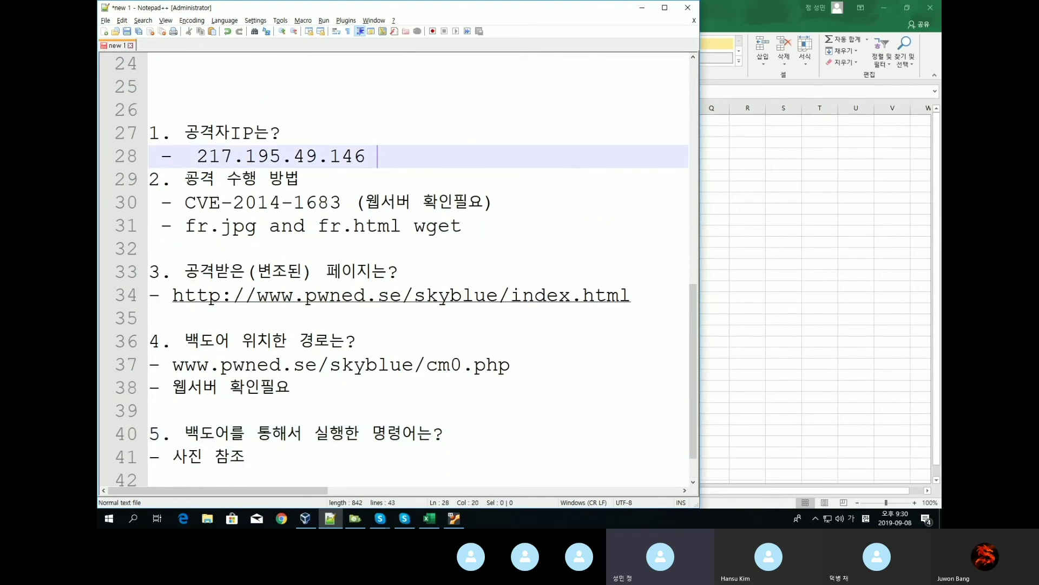
# Step: Review the remaining answers and return to the exercise description and question list near the start of the notes
pyautogui.scroll(-1, 291, 346)
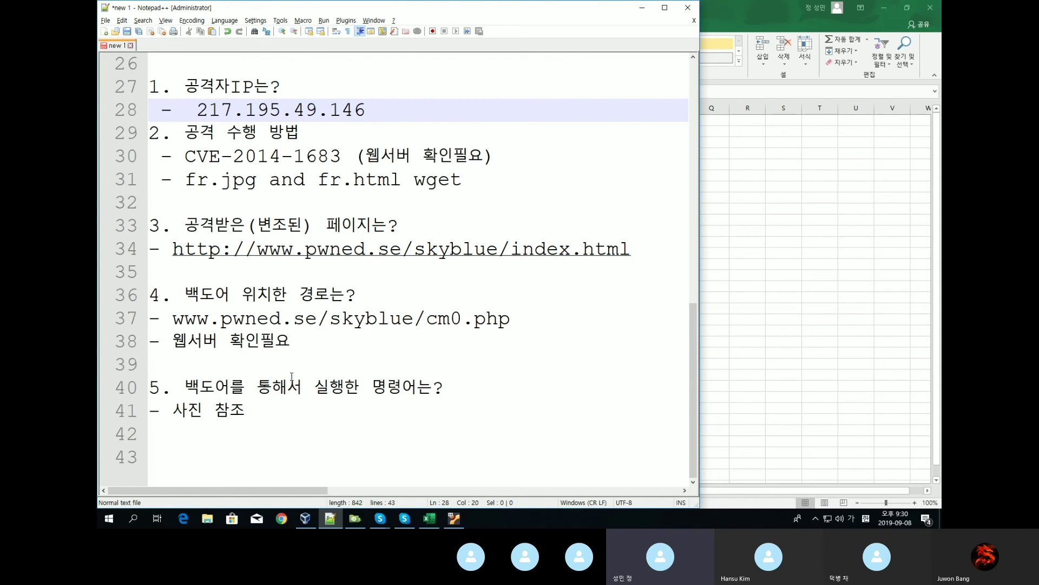
pyautogui.scroll(8, 299, 381)
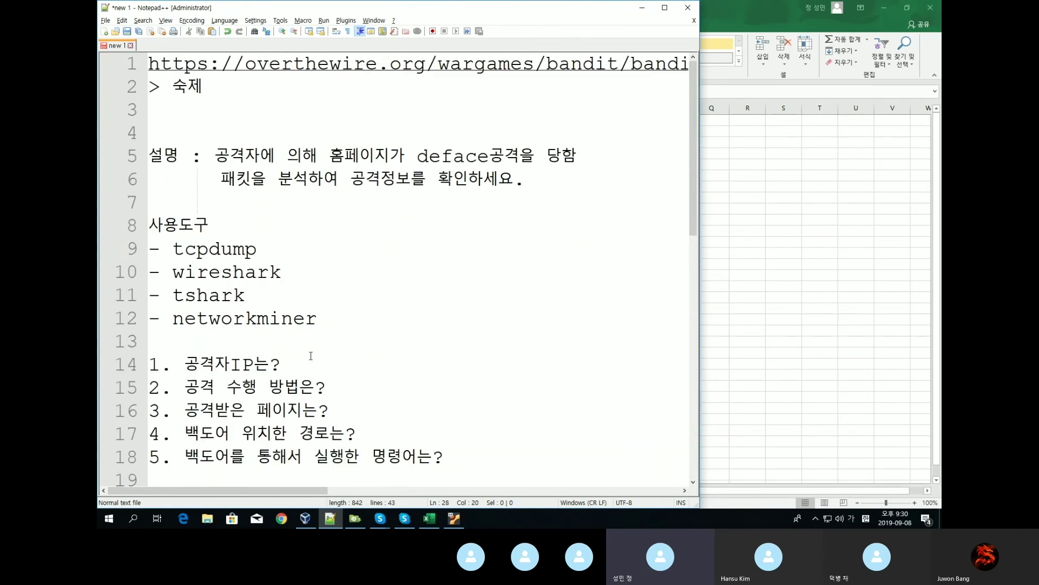
pyautogui.scroll(-4, 311, 355)
pyautogui.scroll(4, 311, 356)
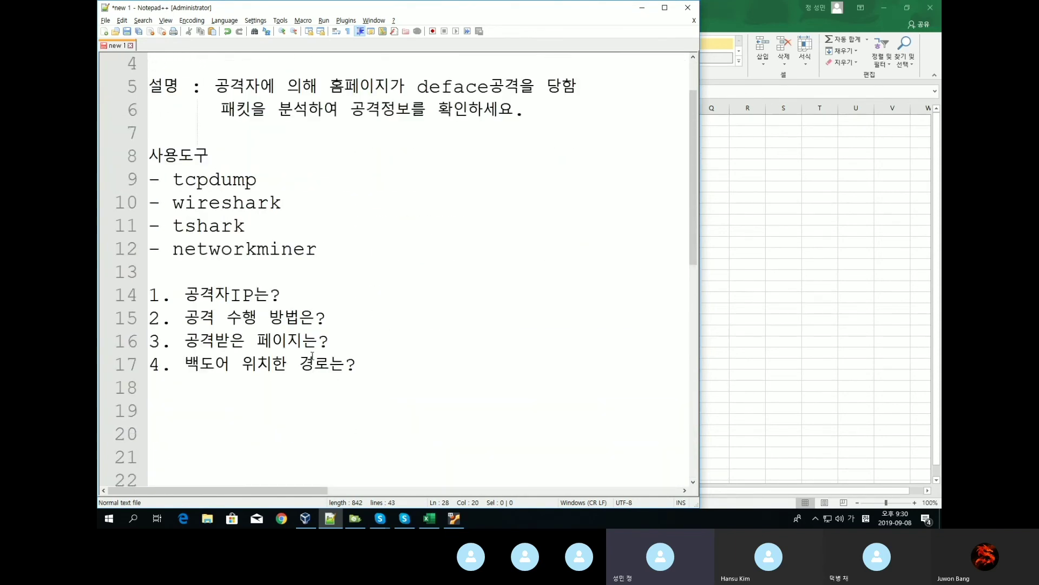
pyautogui.scroll(-1, 312, 356)
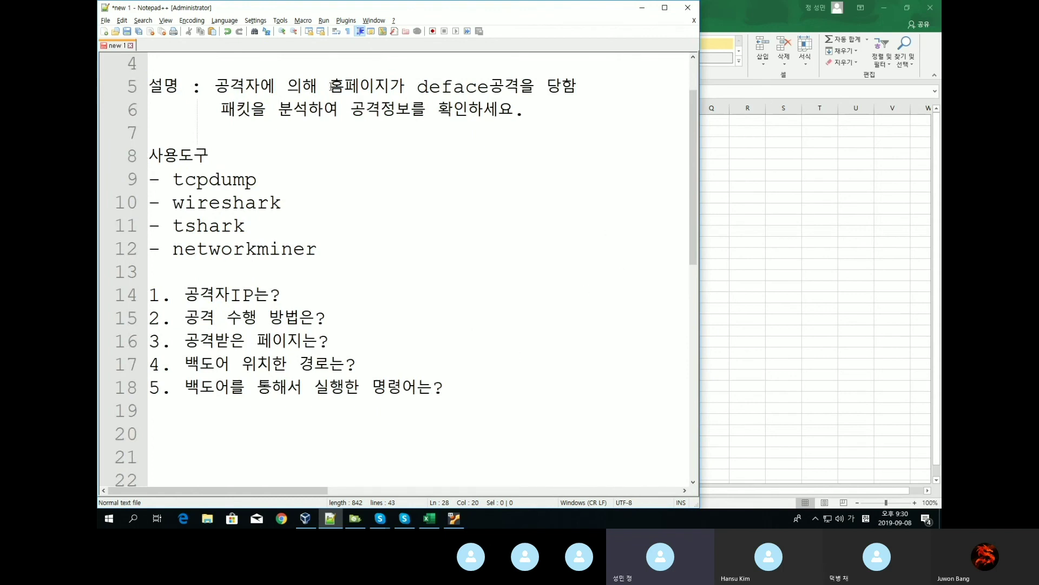